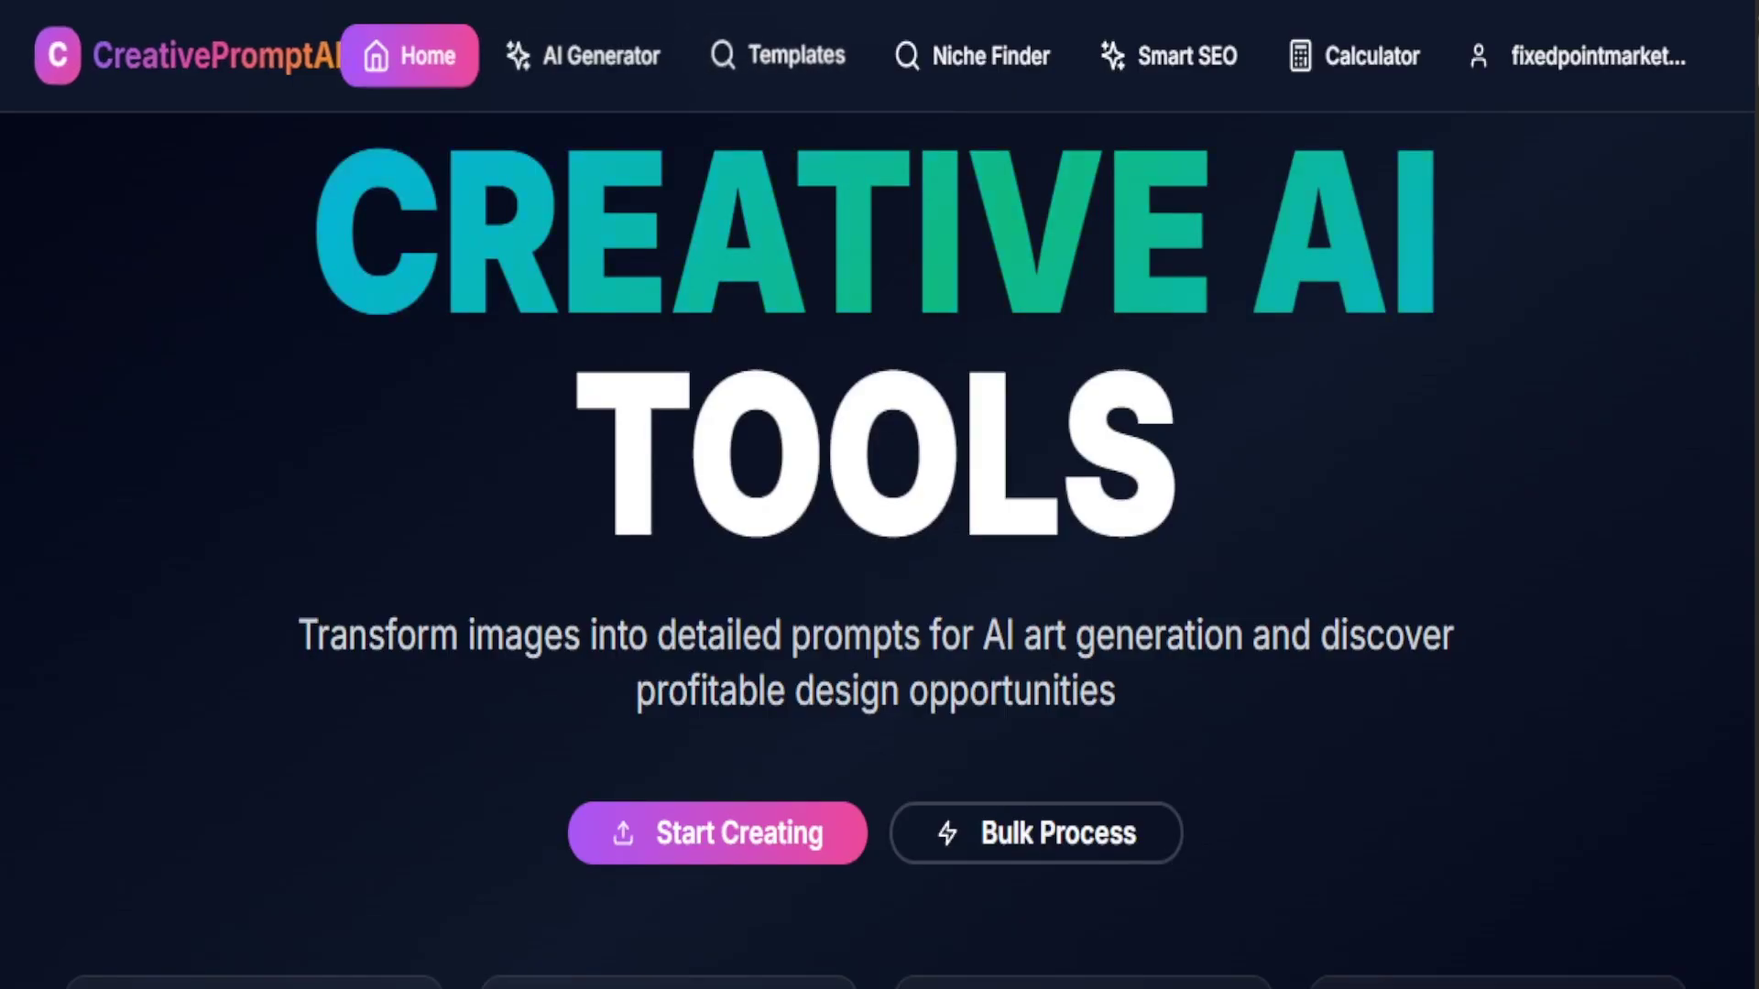
# - Browse the T-shirt designs in the community template library as far as the goose-on-scooter template
pyautogui.click(807, 56)
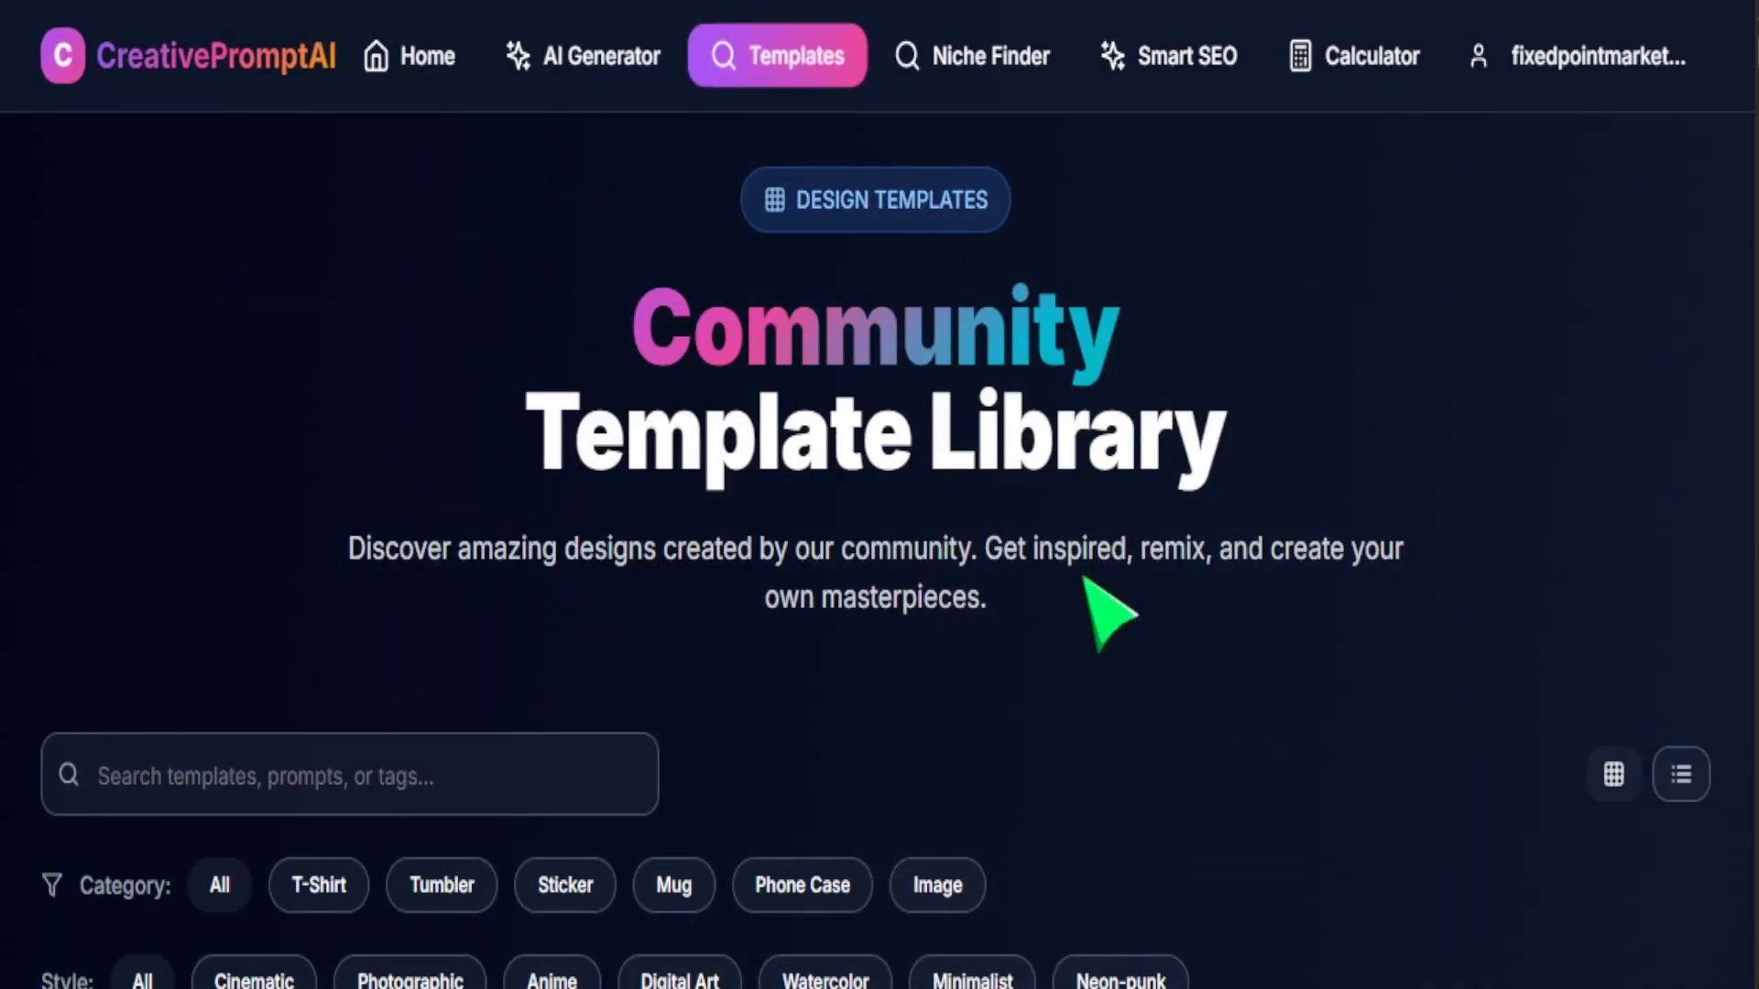
pyautogui.scroll(-7, 1118, 668)
pyautogui.scroll(-10, 1200, 687)
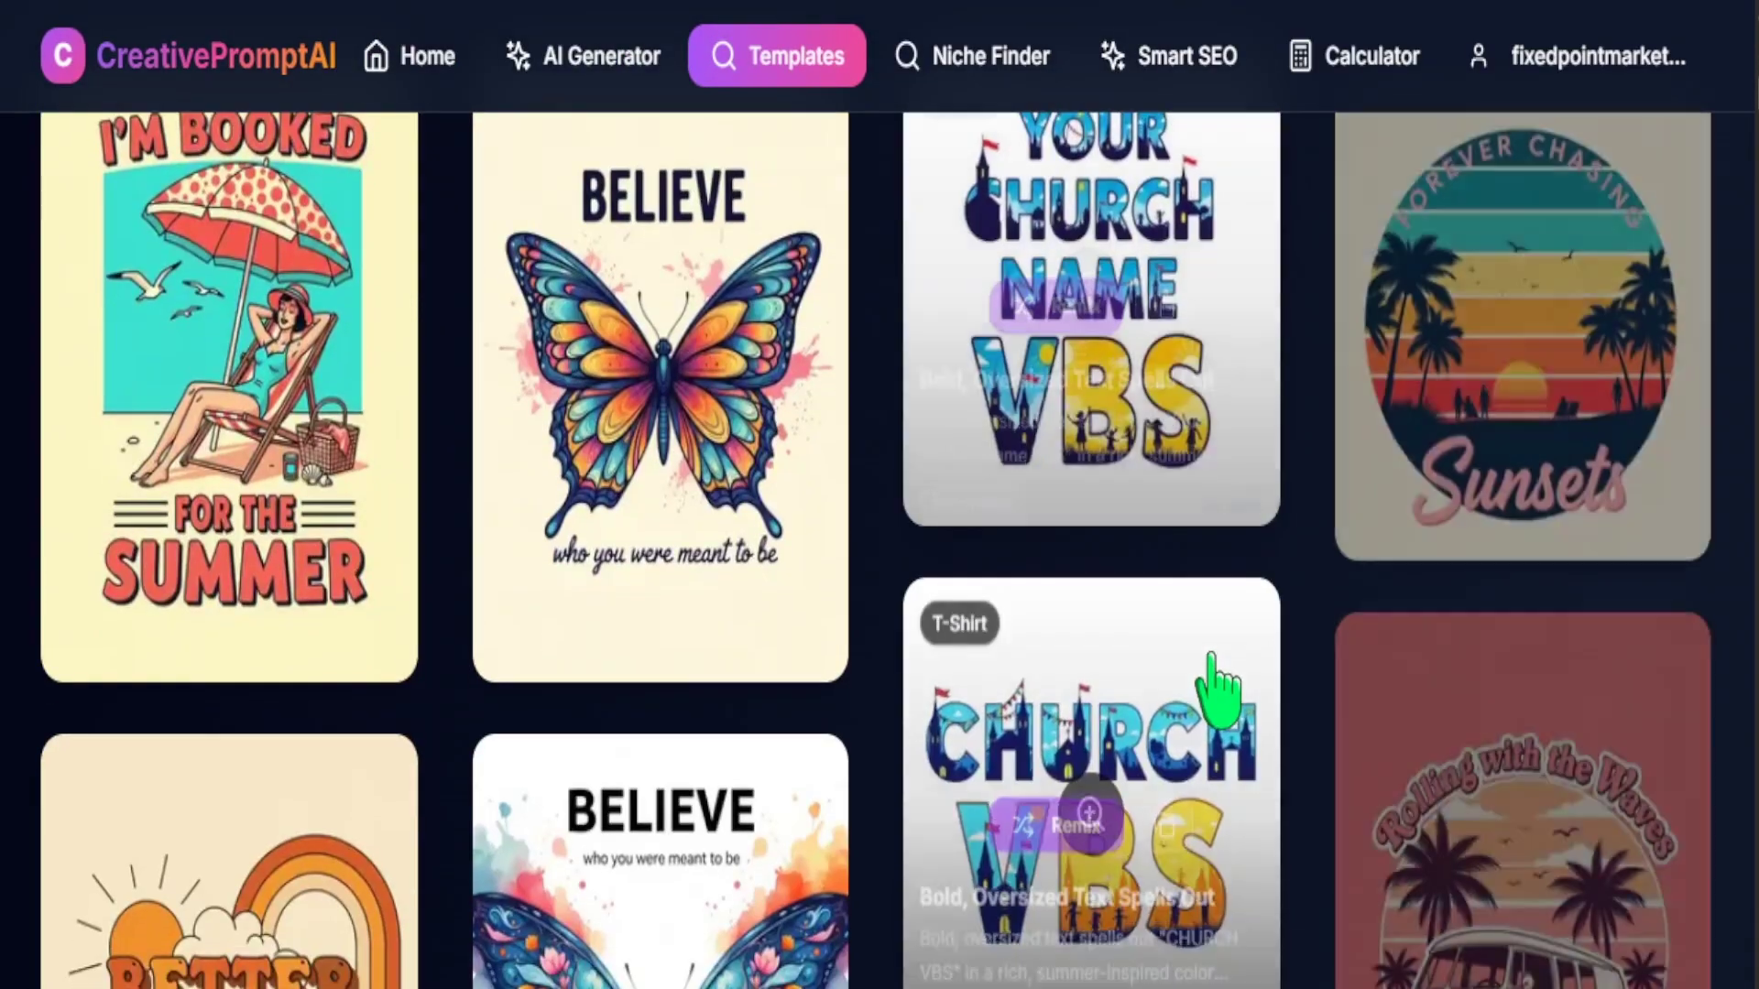
pyautogui.scroll(-16, 788, 683)
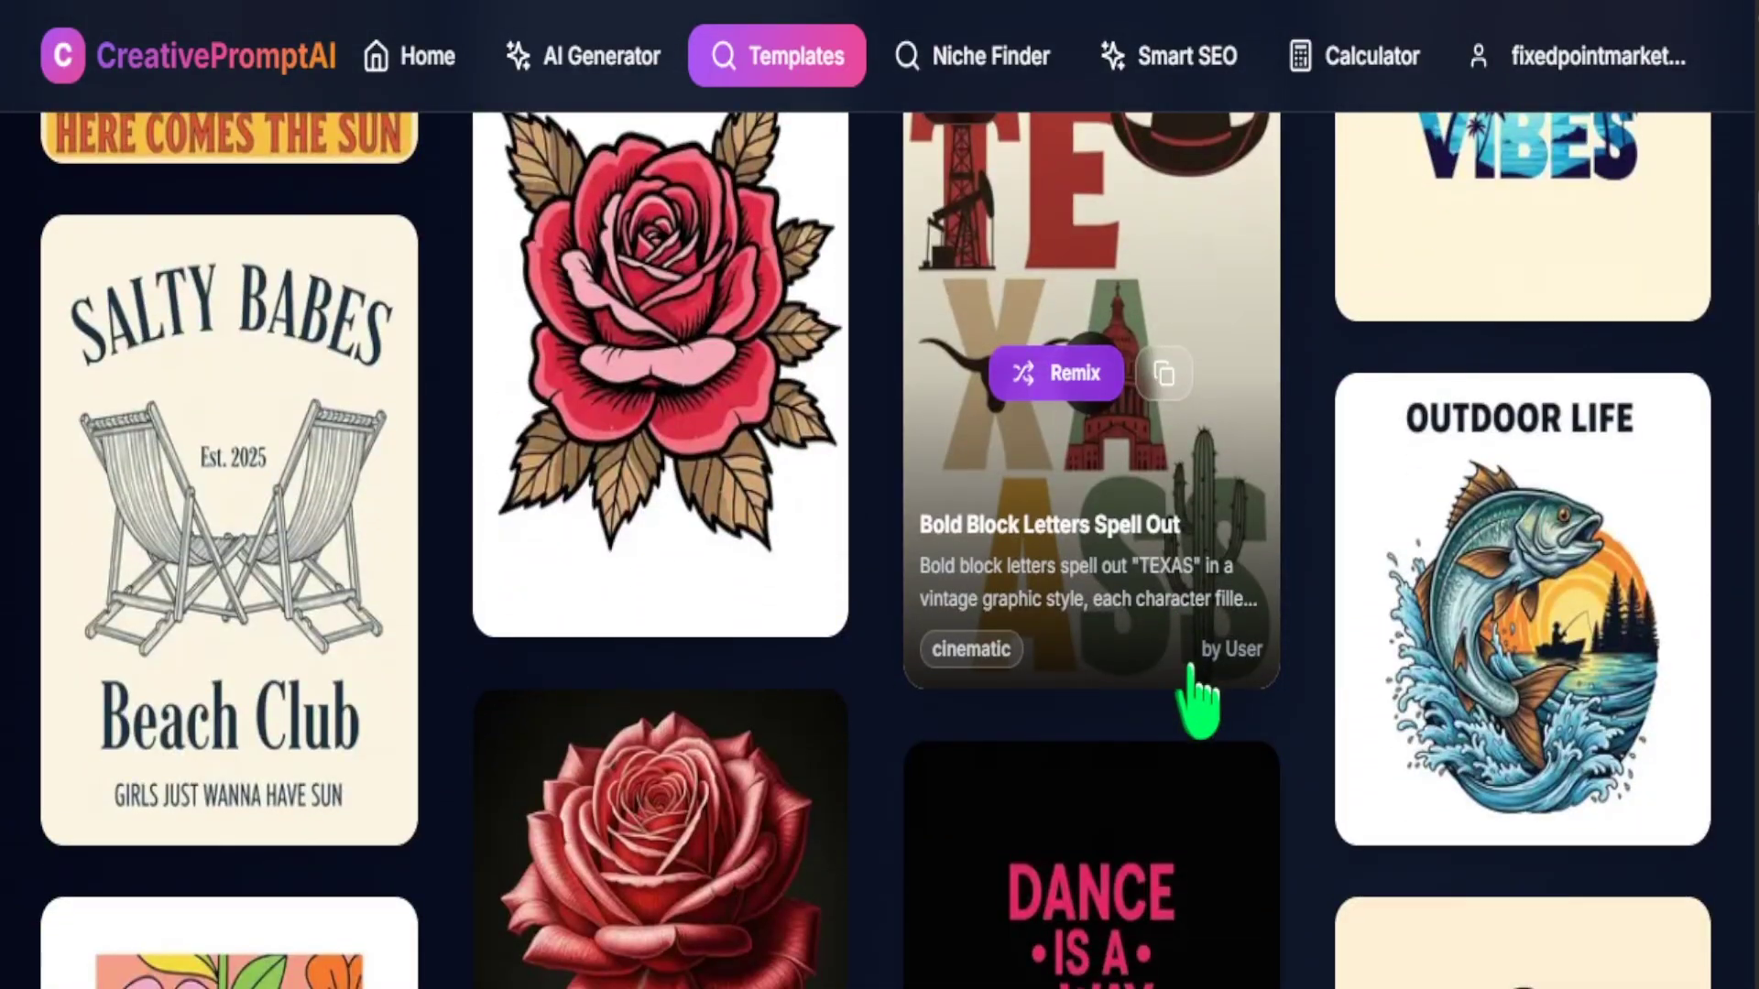
pyautogui.scroll(-15, 1193, 705)
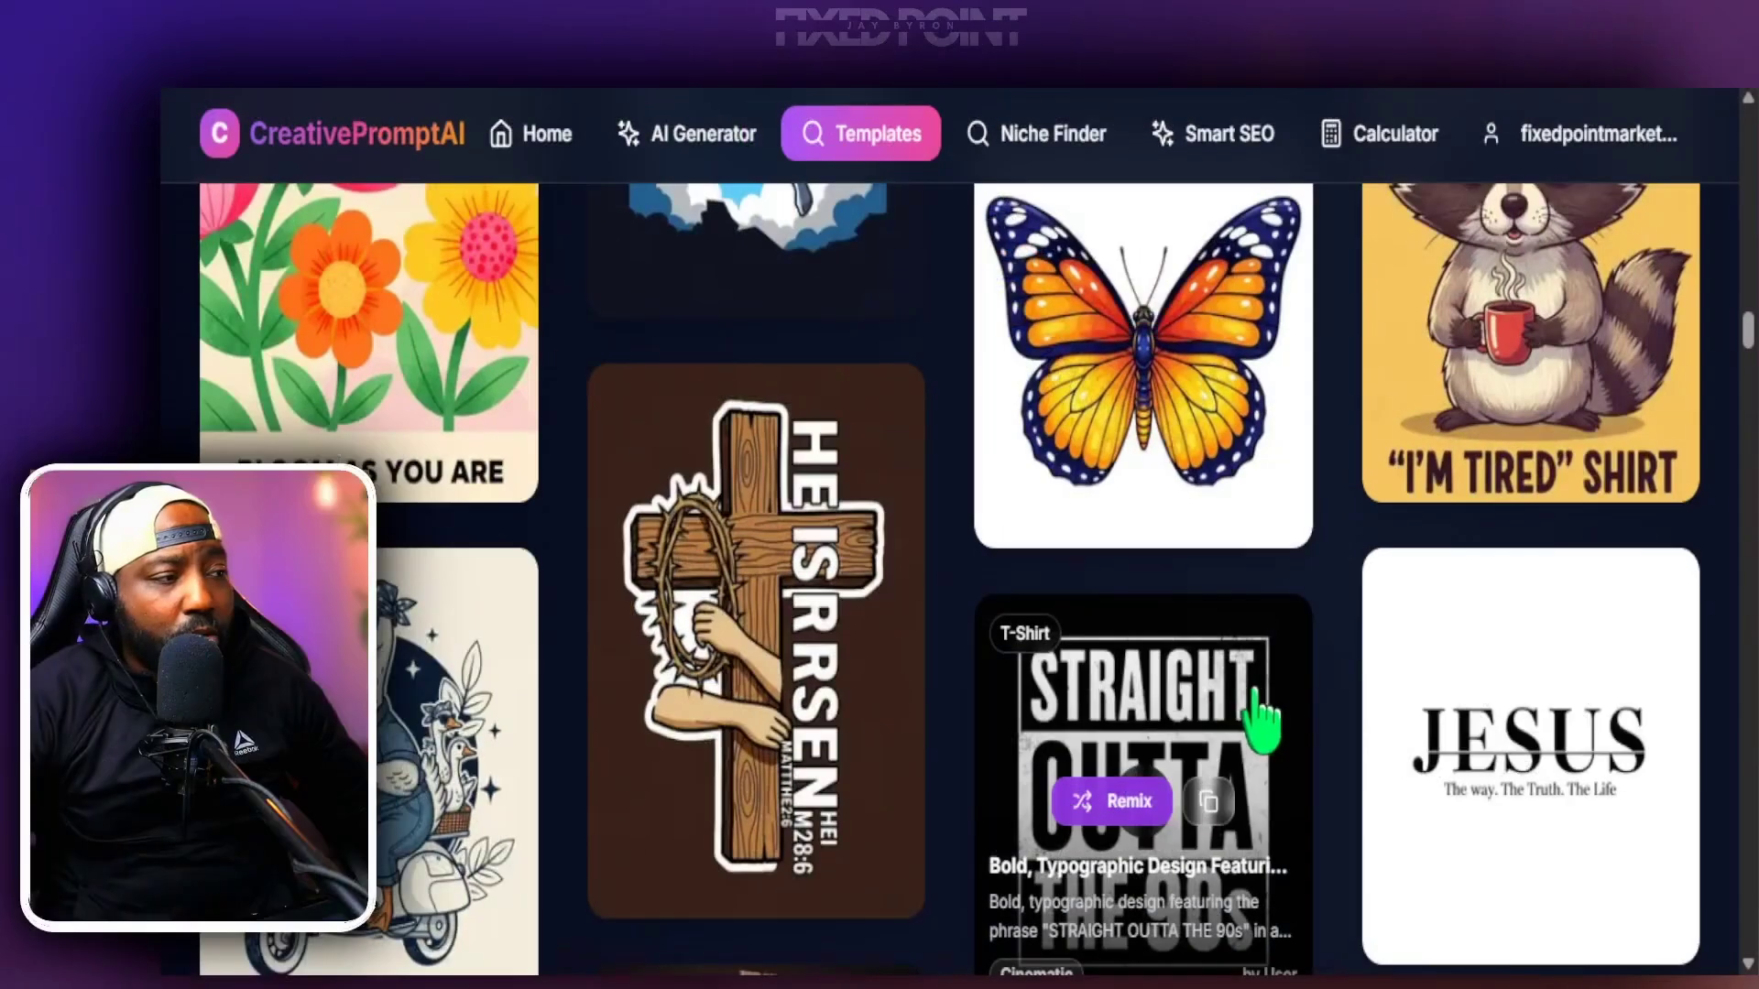
pyautogui.scroll(-3, 1218, 678)
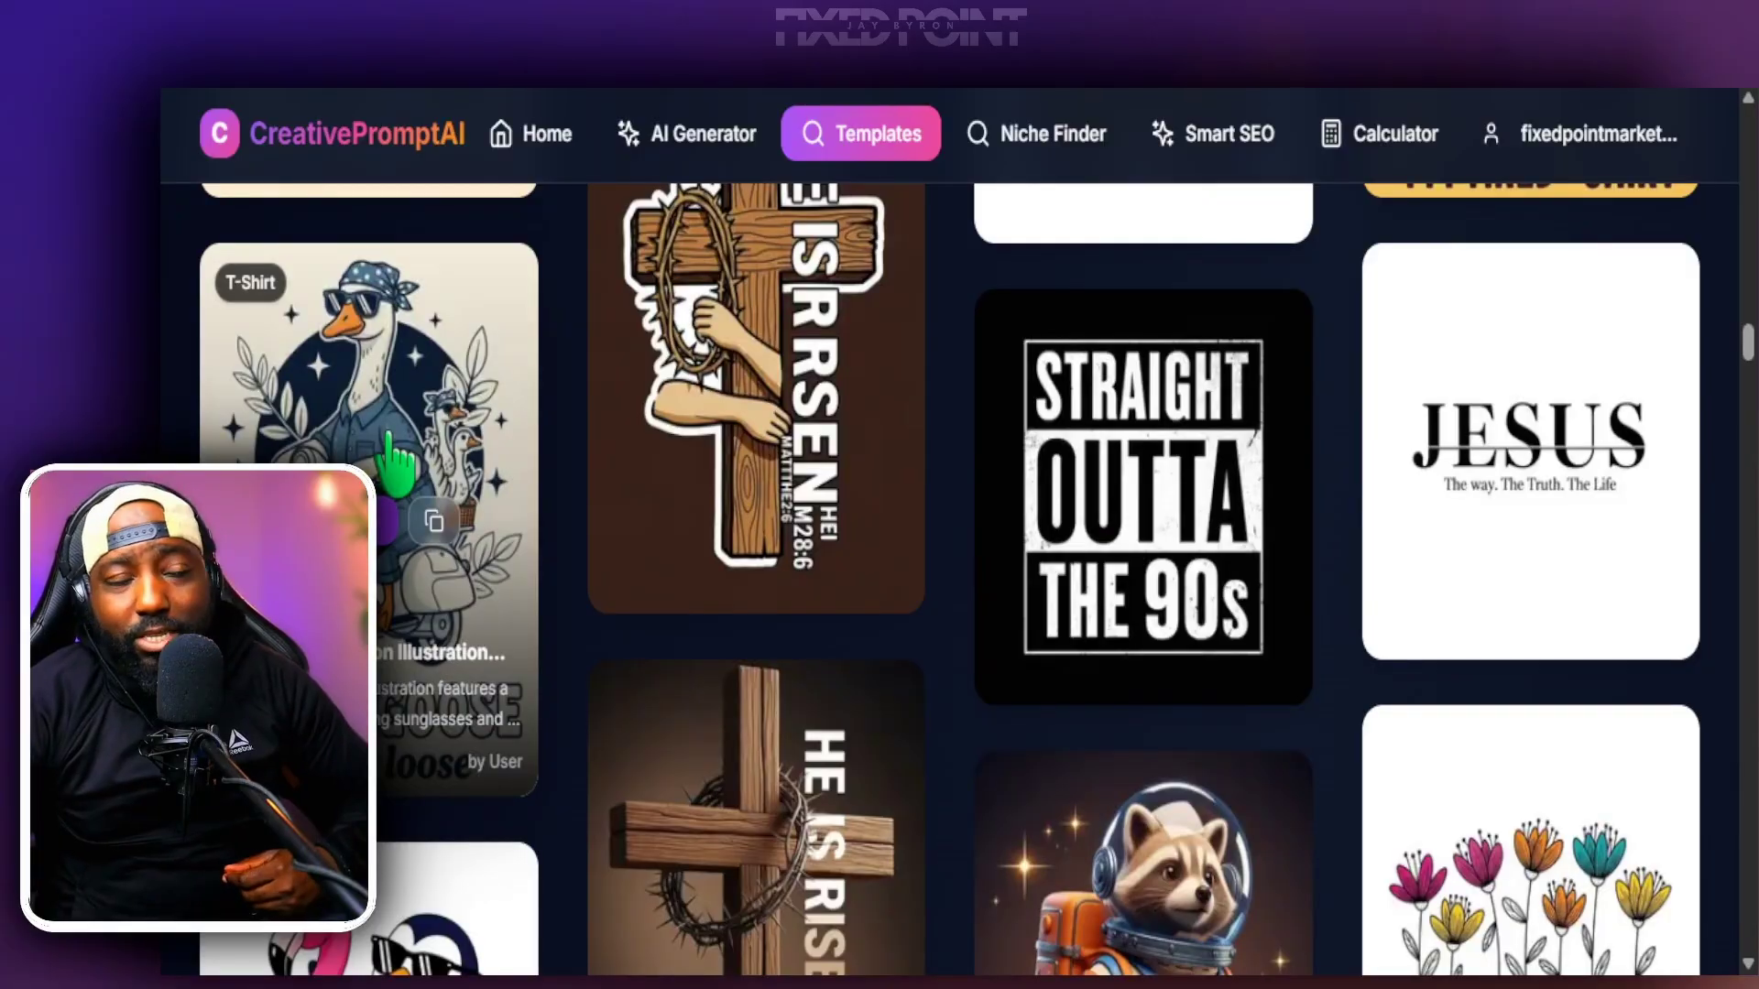
pyautogui.click(476, 500)
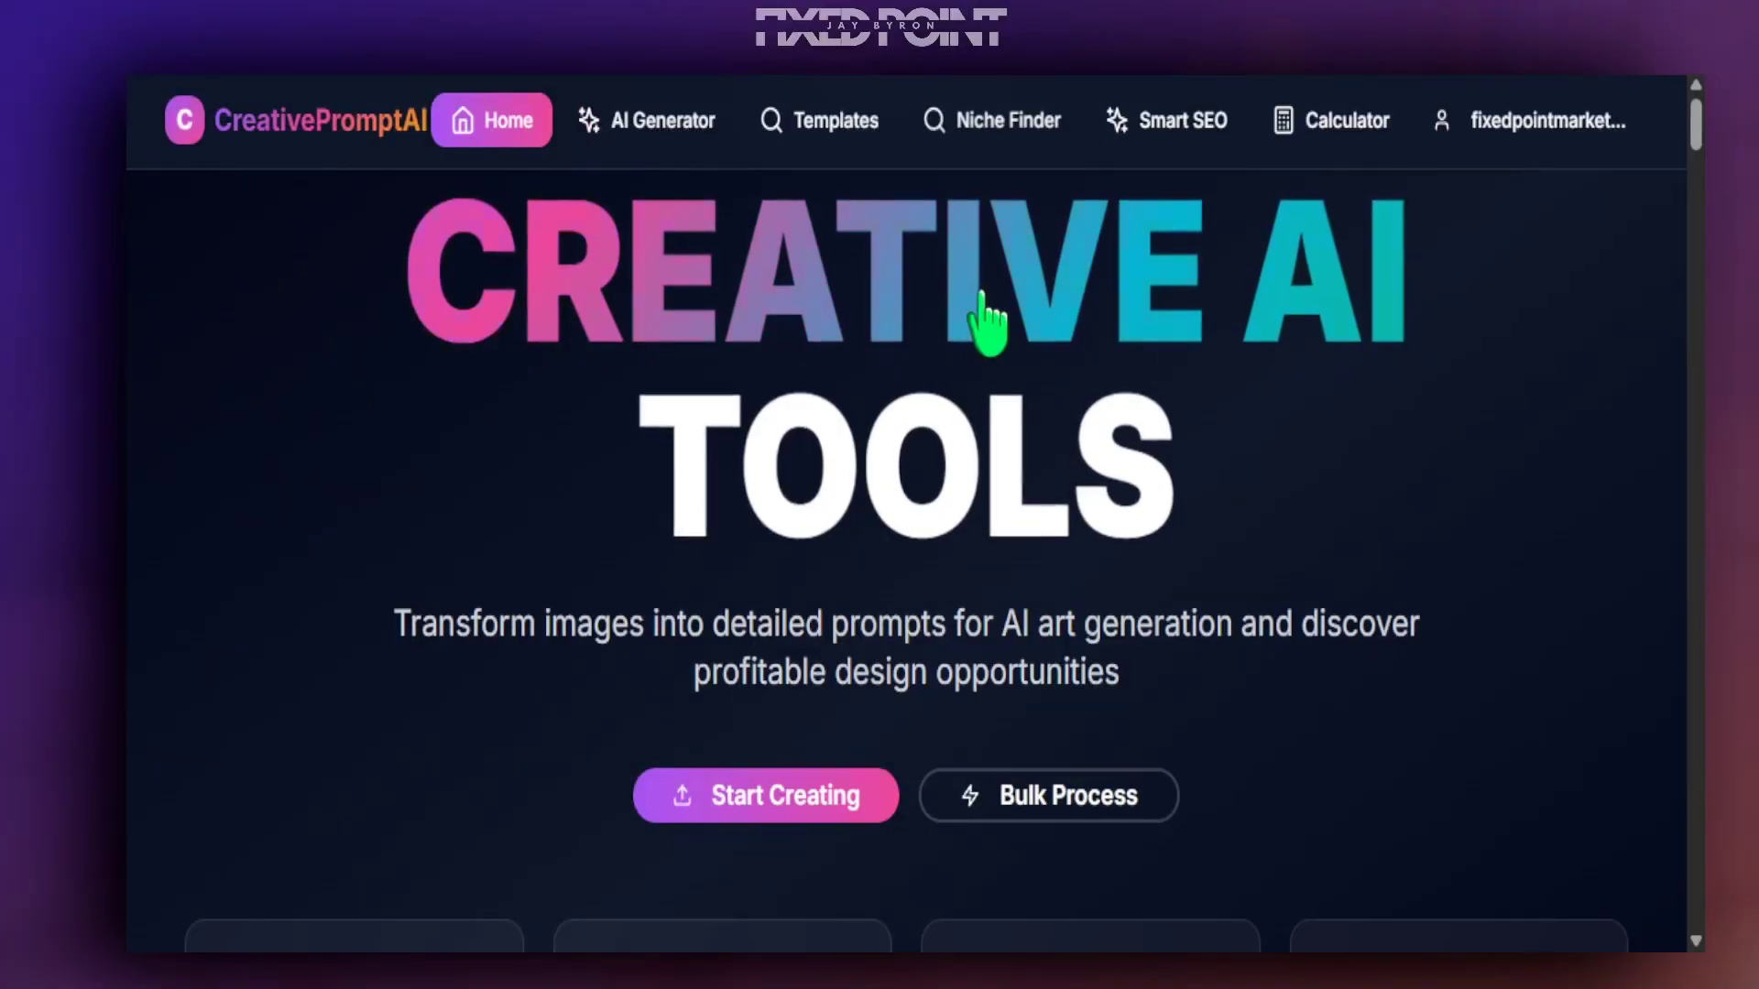
# - Look over the community templates again and the product types offered by the Smart SEO listing generator
pyautogui.click(809, 133)
pyautogui.scroll(-8, 1099, 629)
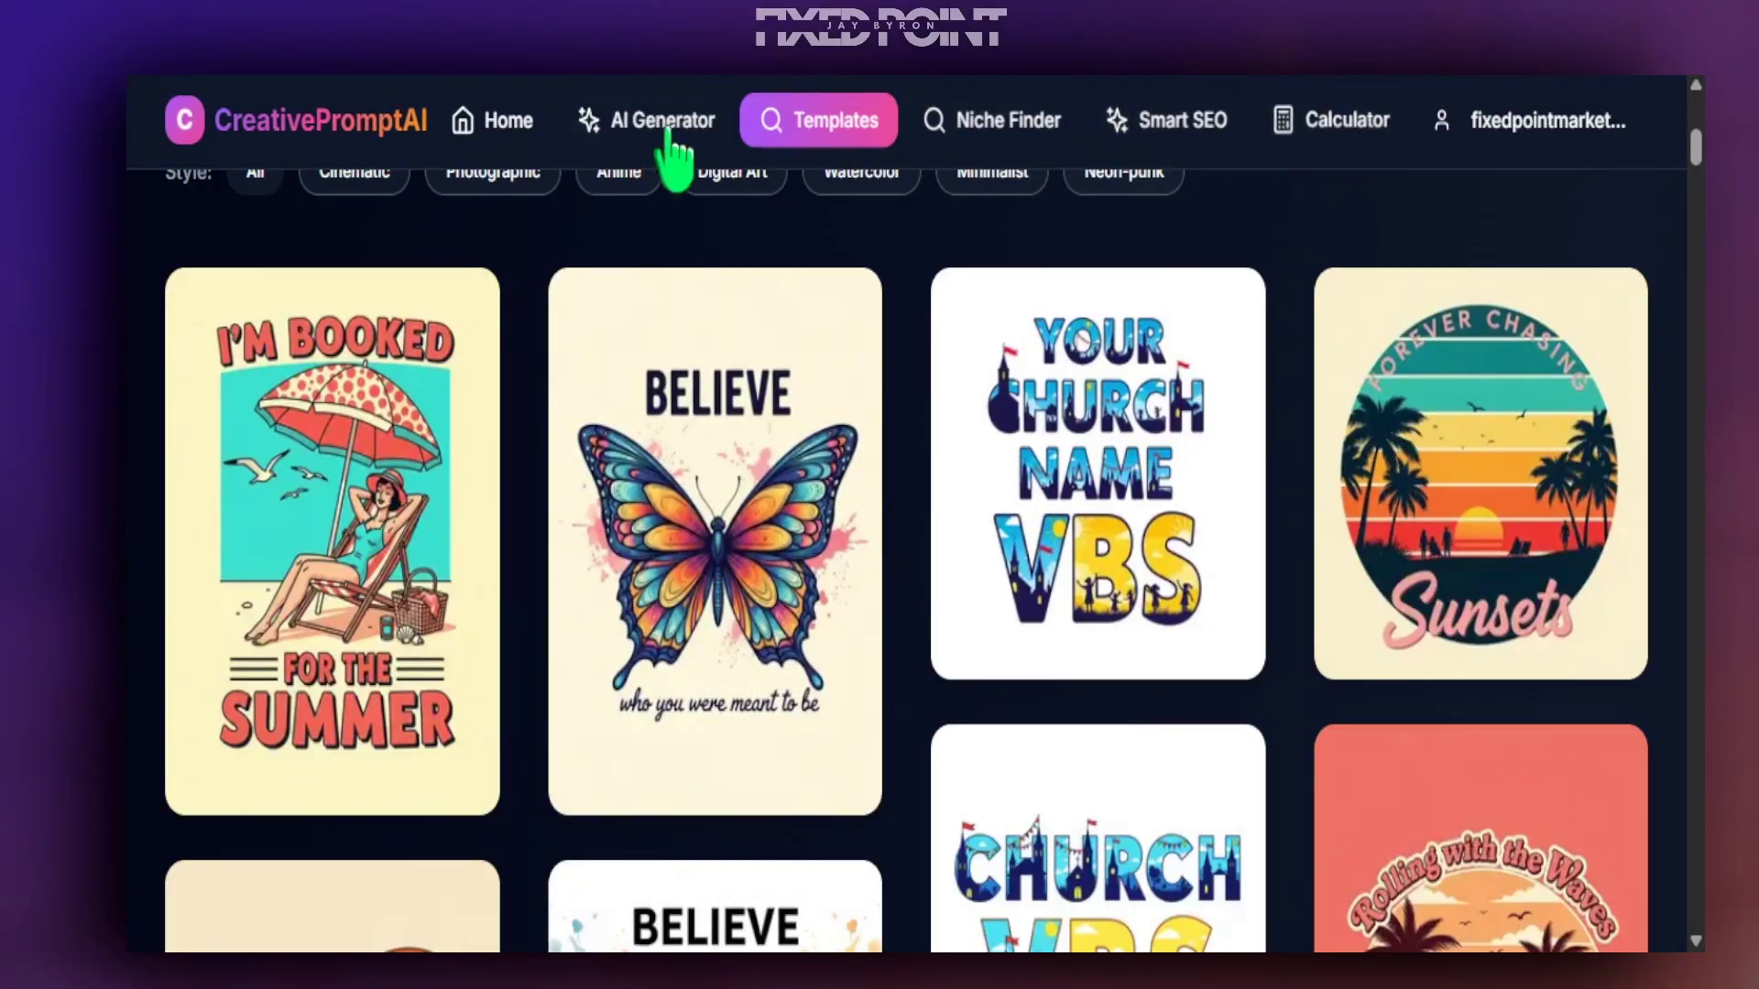
pyautogui.click(1186, 123)
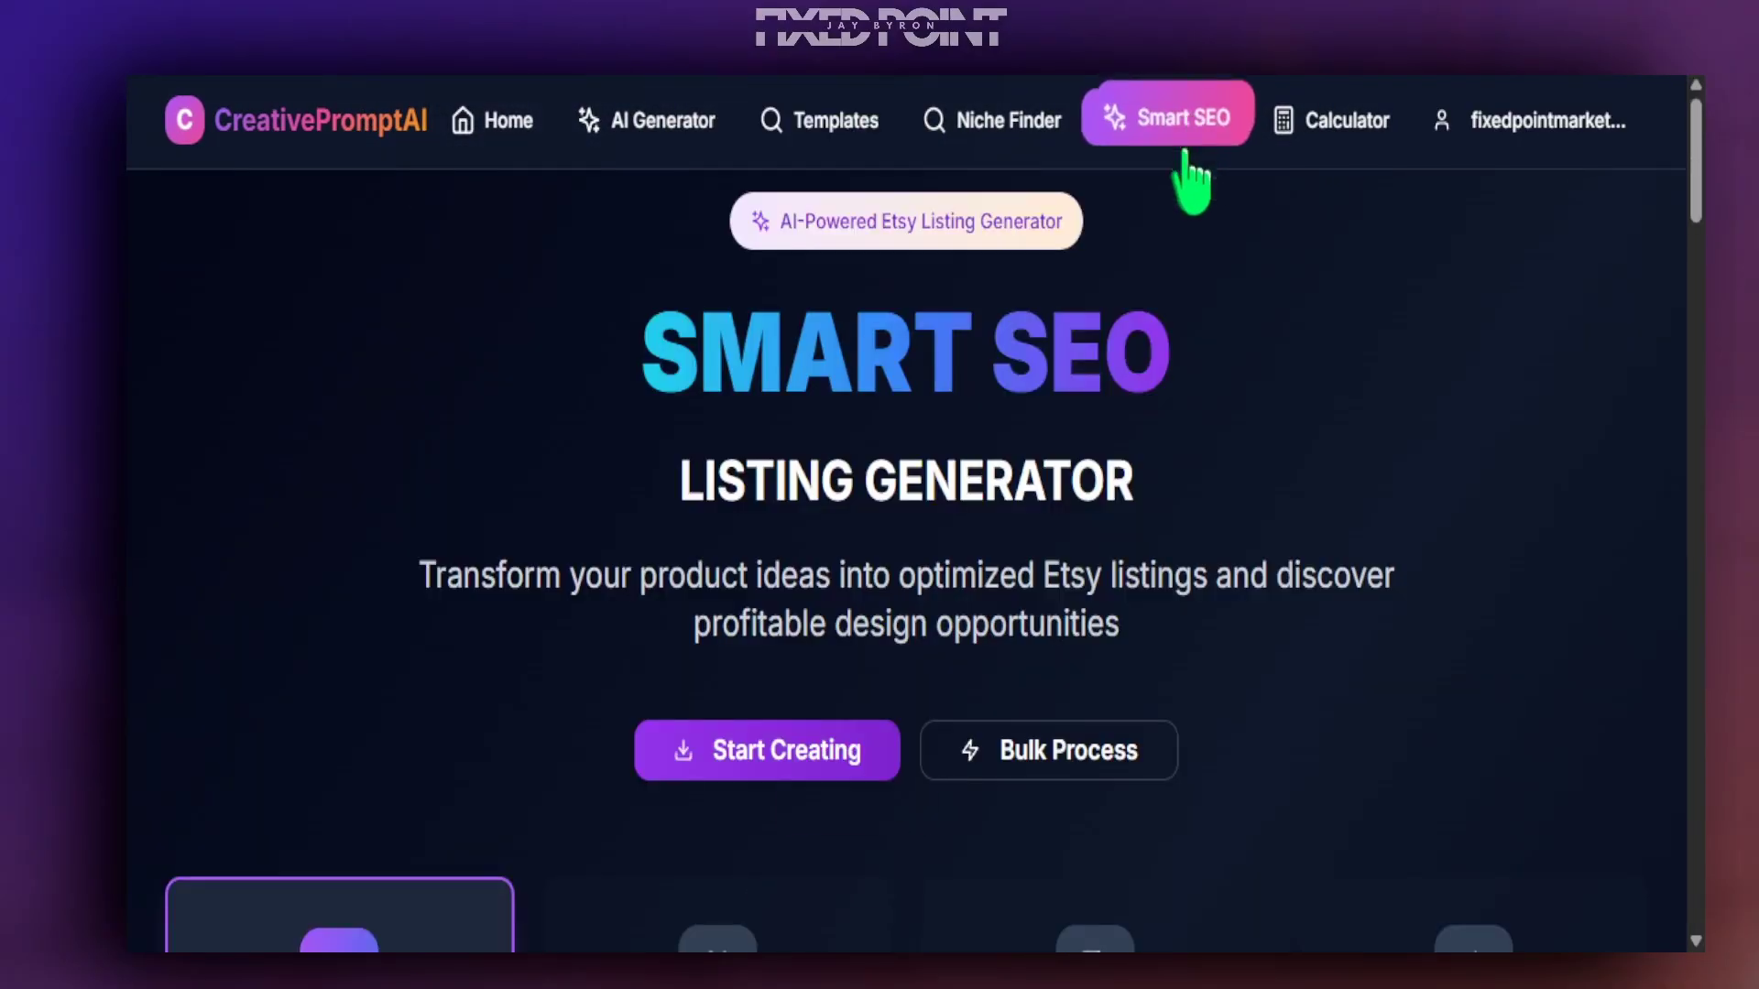
pyautogui.scroll(-5, 1003, 468)
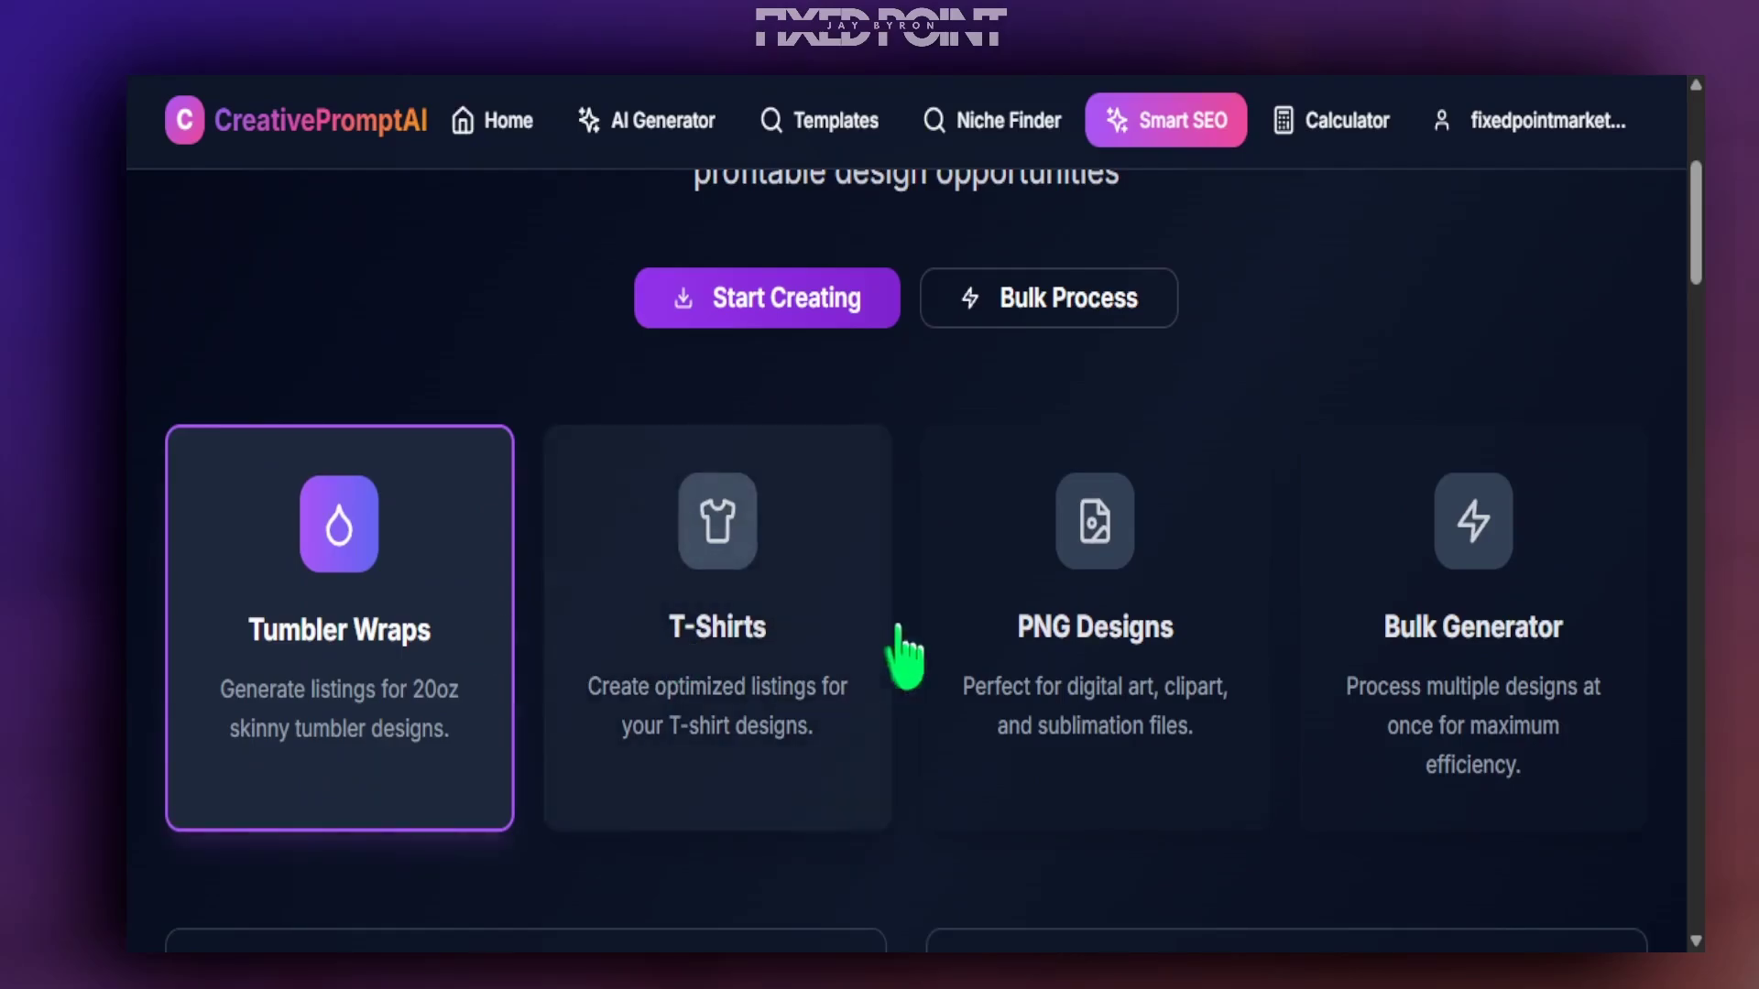
# - Explore the T-Shirts category in the Niche Finder and open the Etsy bestsellers for the Animals niche
pyautogui.click(994, 123)
pyautogui.scroll(-2, 586, 779)
pyautogui.scroll(-2, 513, 732)
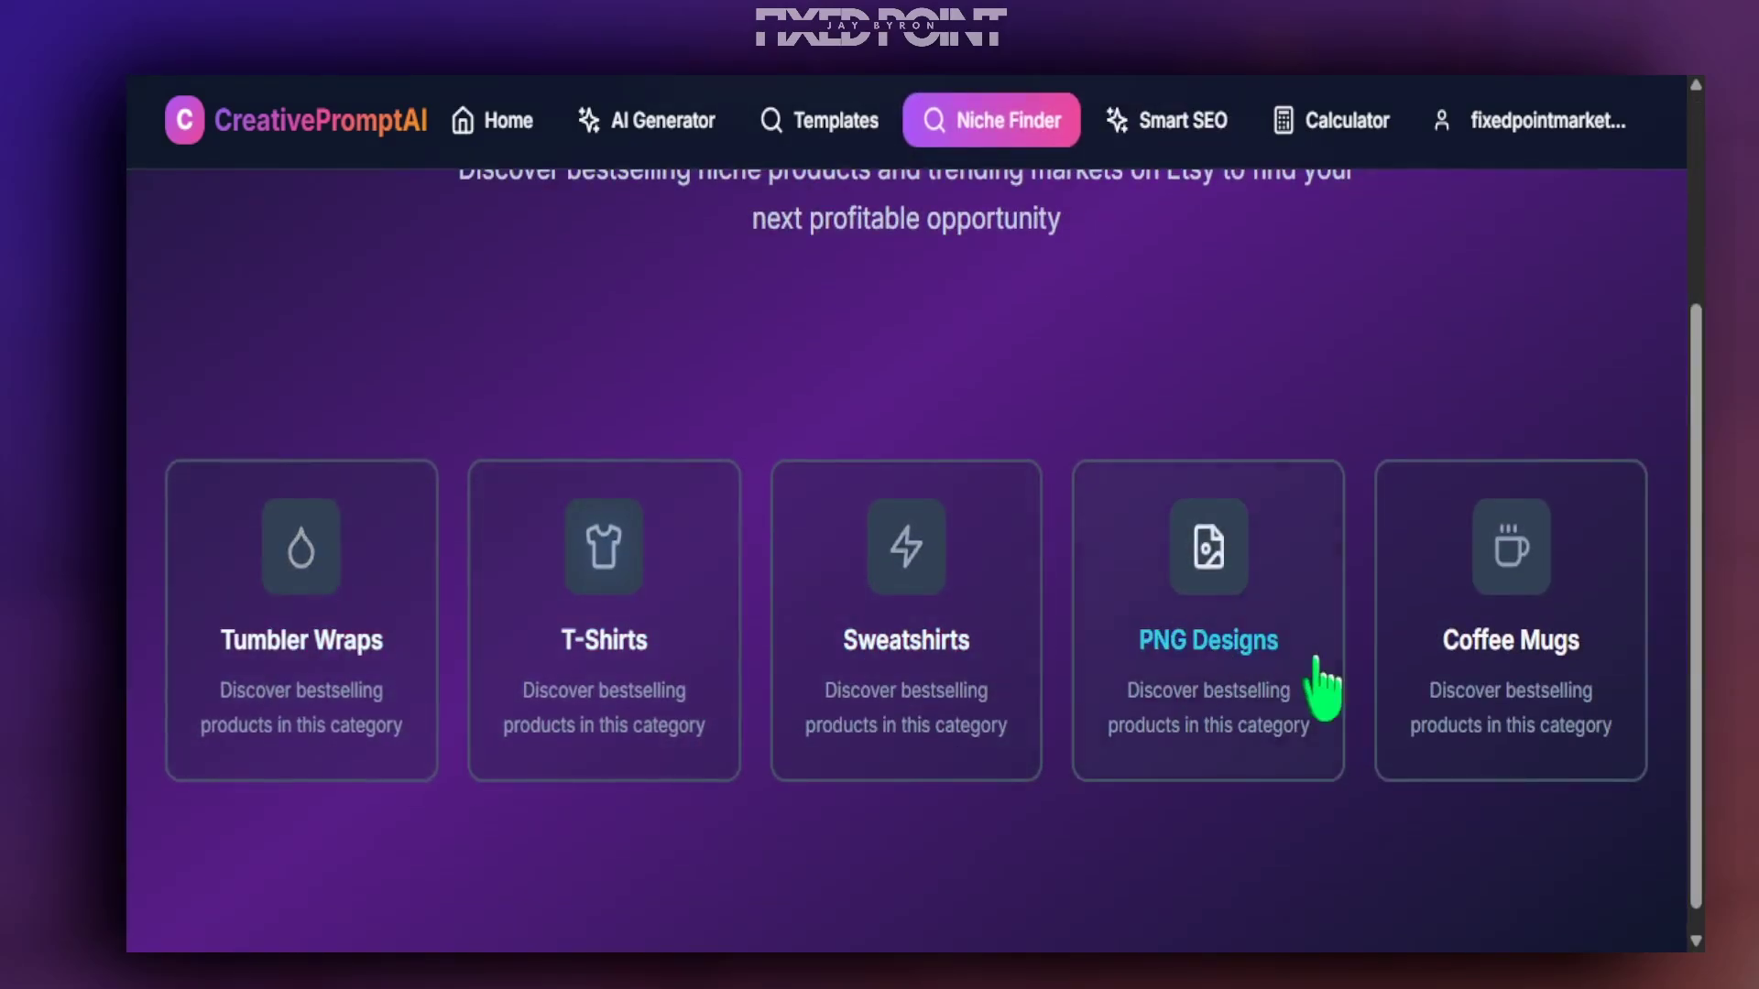
pyautogui.scroll(2, 1062, 659)
pyautogui.scroll(-2, 825, 641)
pyautogui.click(601, 629)
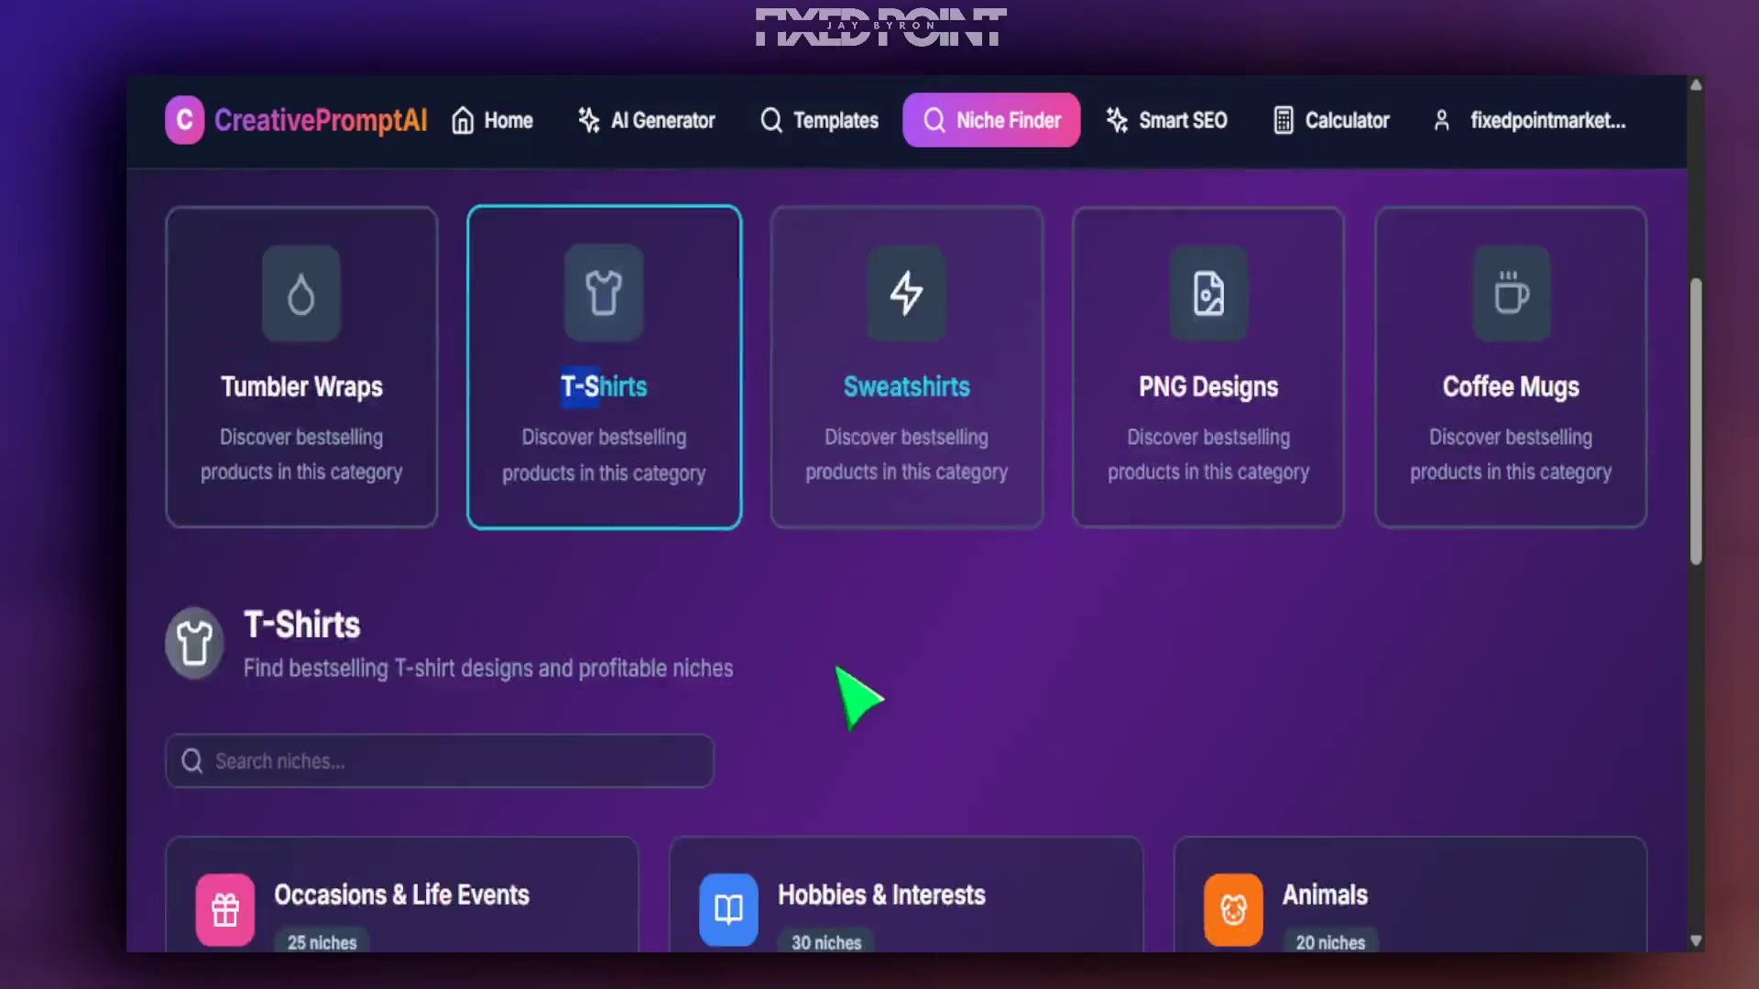
pyautogui.scroll(-2, 428, 697)
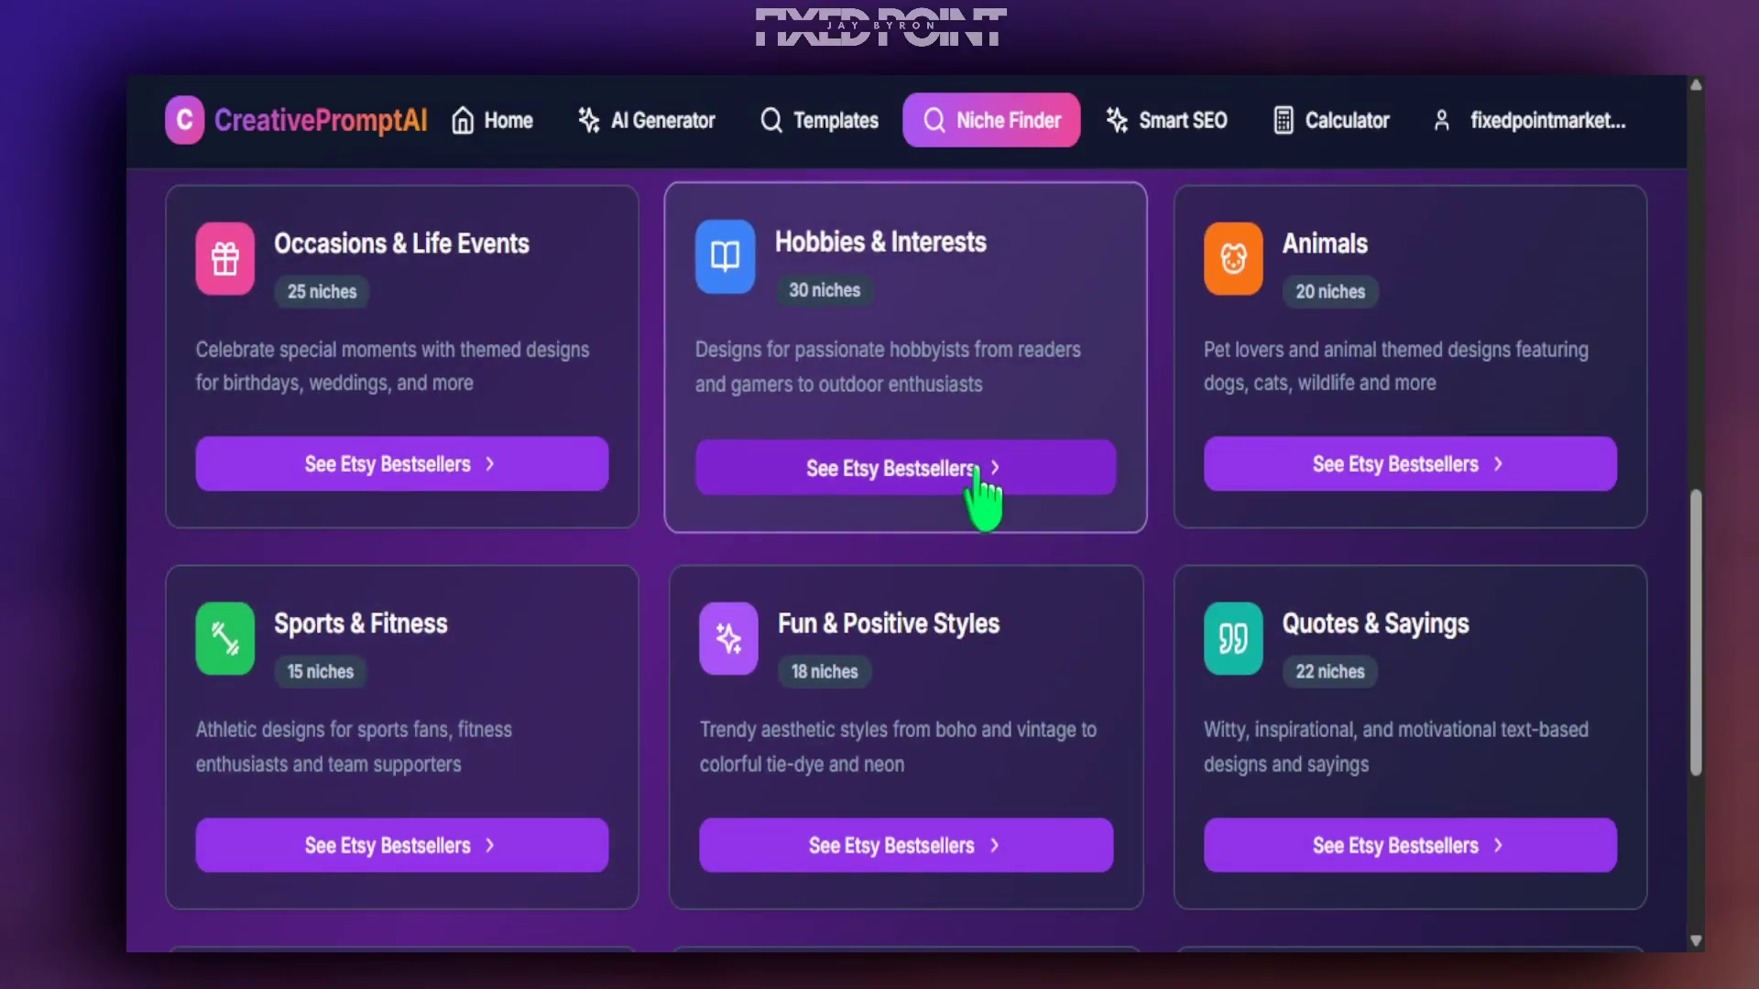
pyautogui.click(1374, 462)
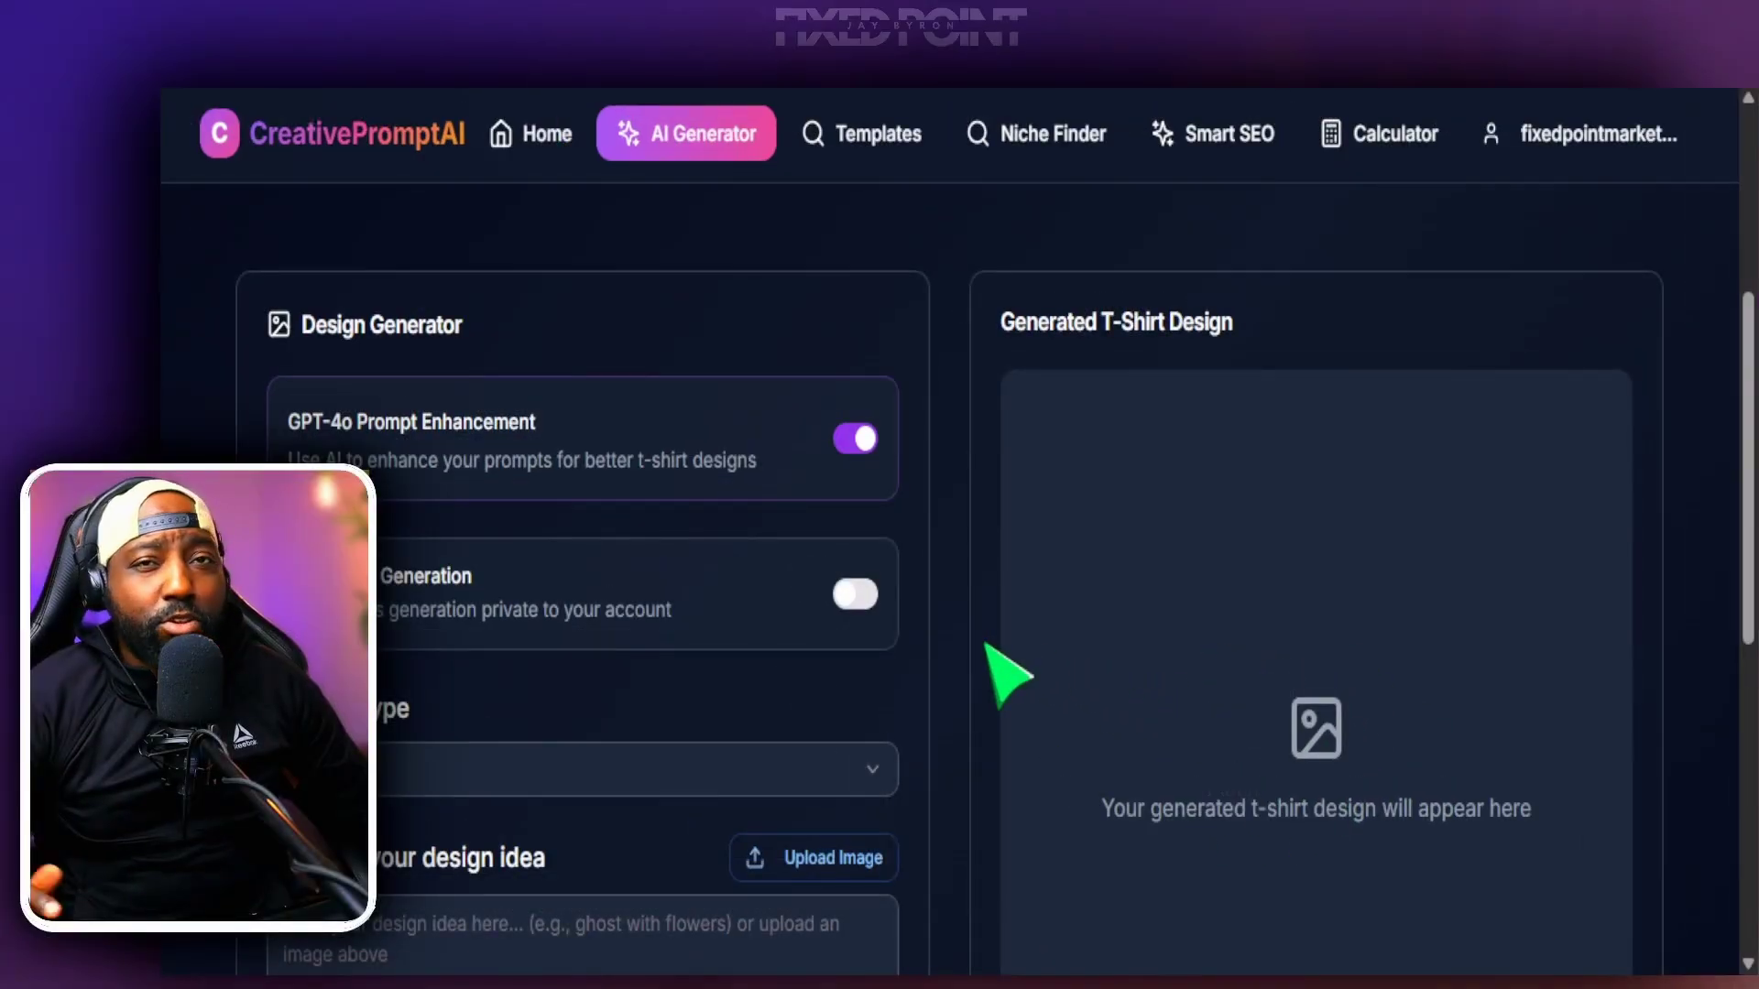
# - Find the "MAMA-GOOSE on the loose" scooter design in the template library and open it for remixing
pyautogui.click(878, 137)
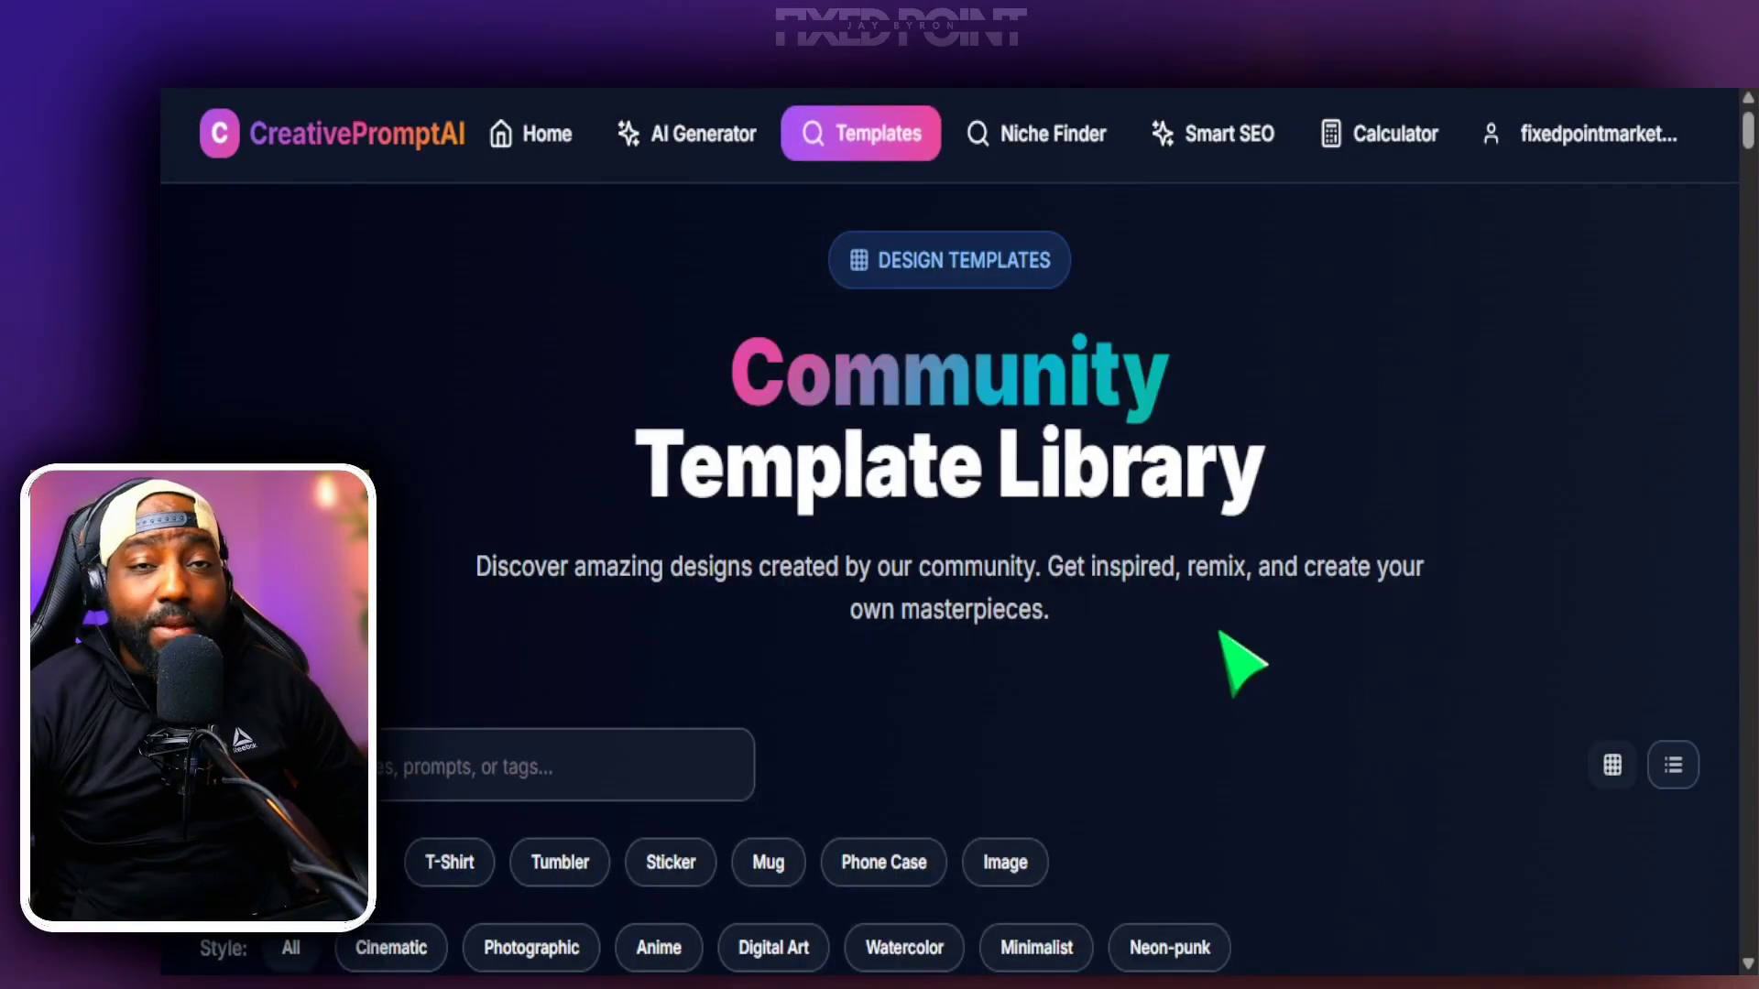
pyautogui.scroll(-8, 1223, 637)
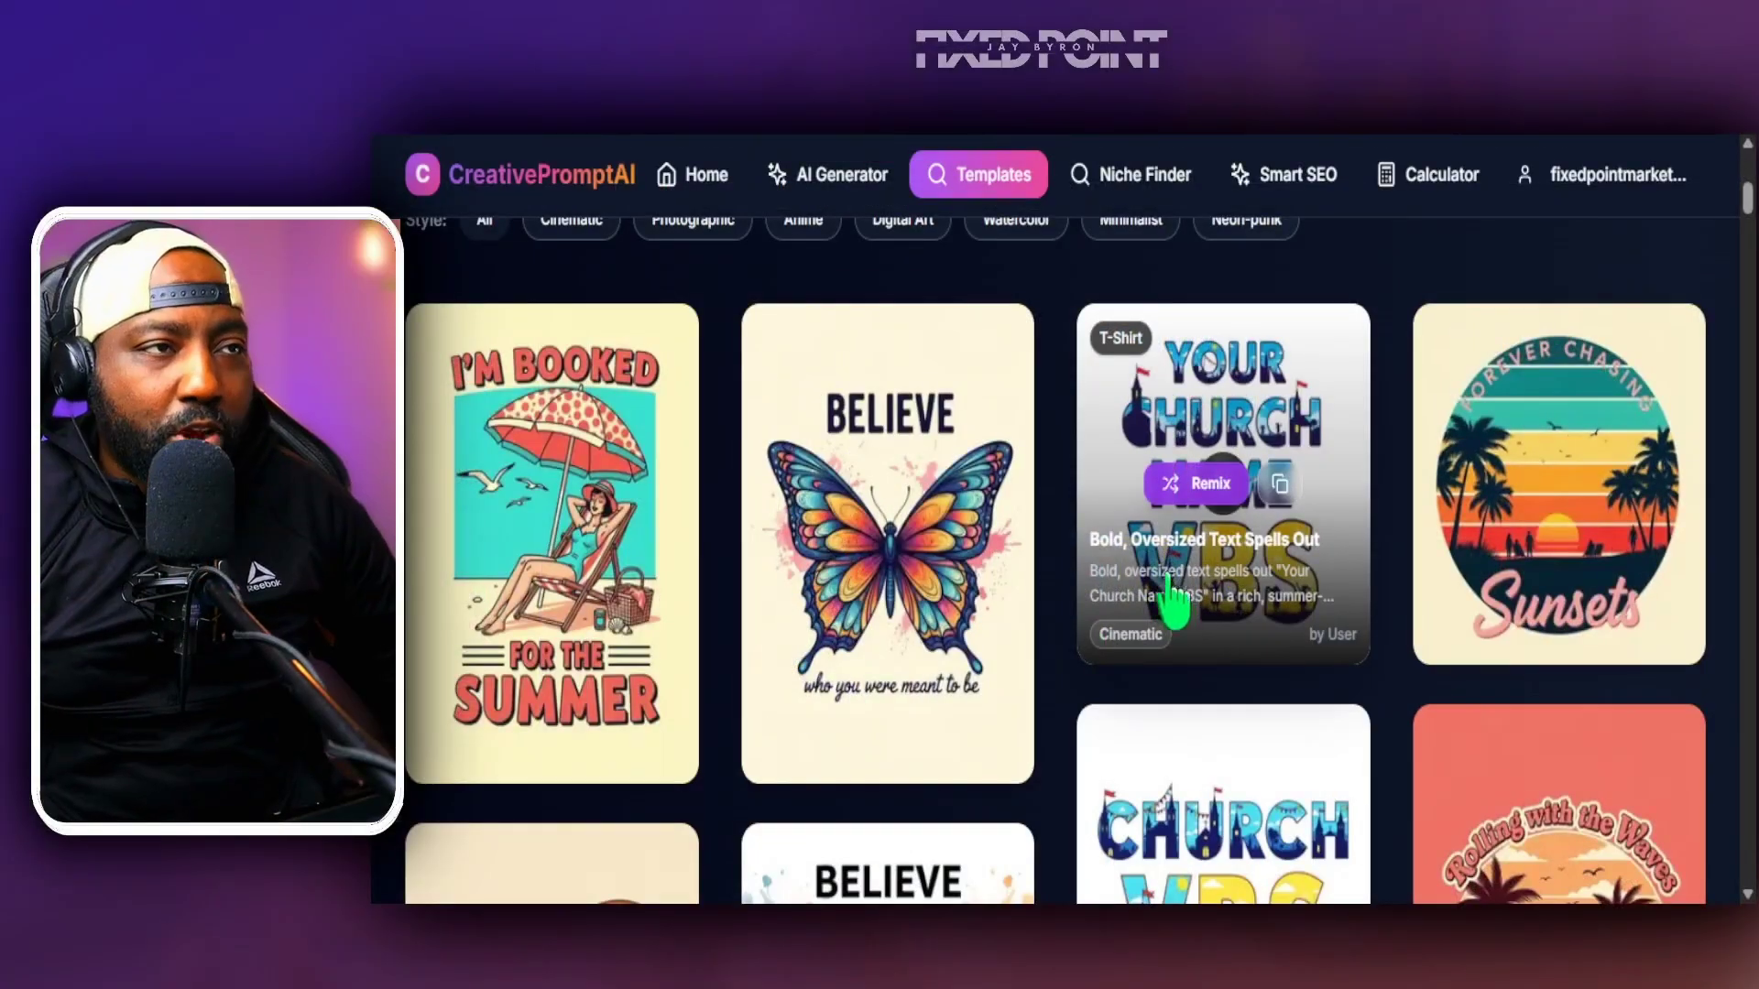
pyautogui.scroll(-10, 806, 623)
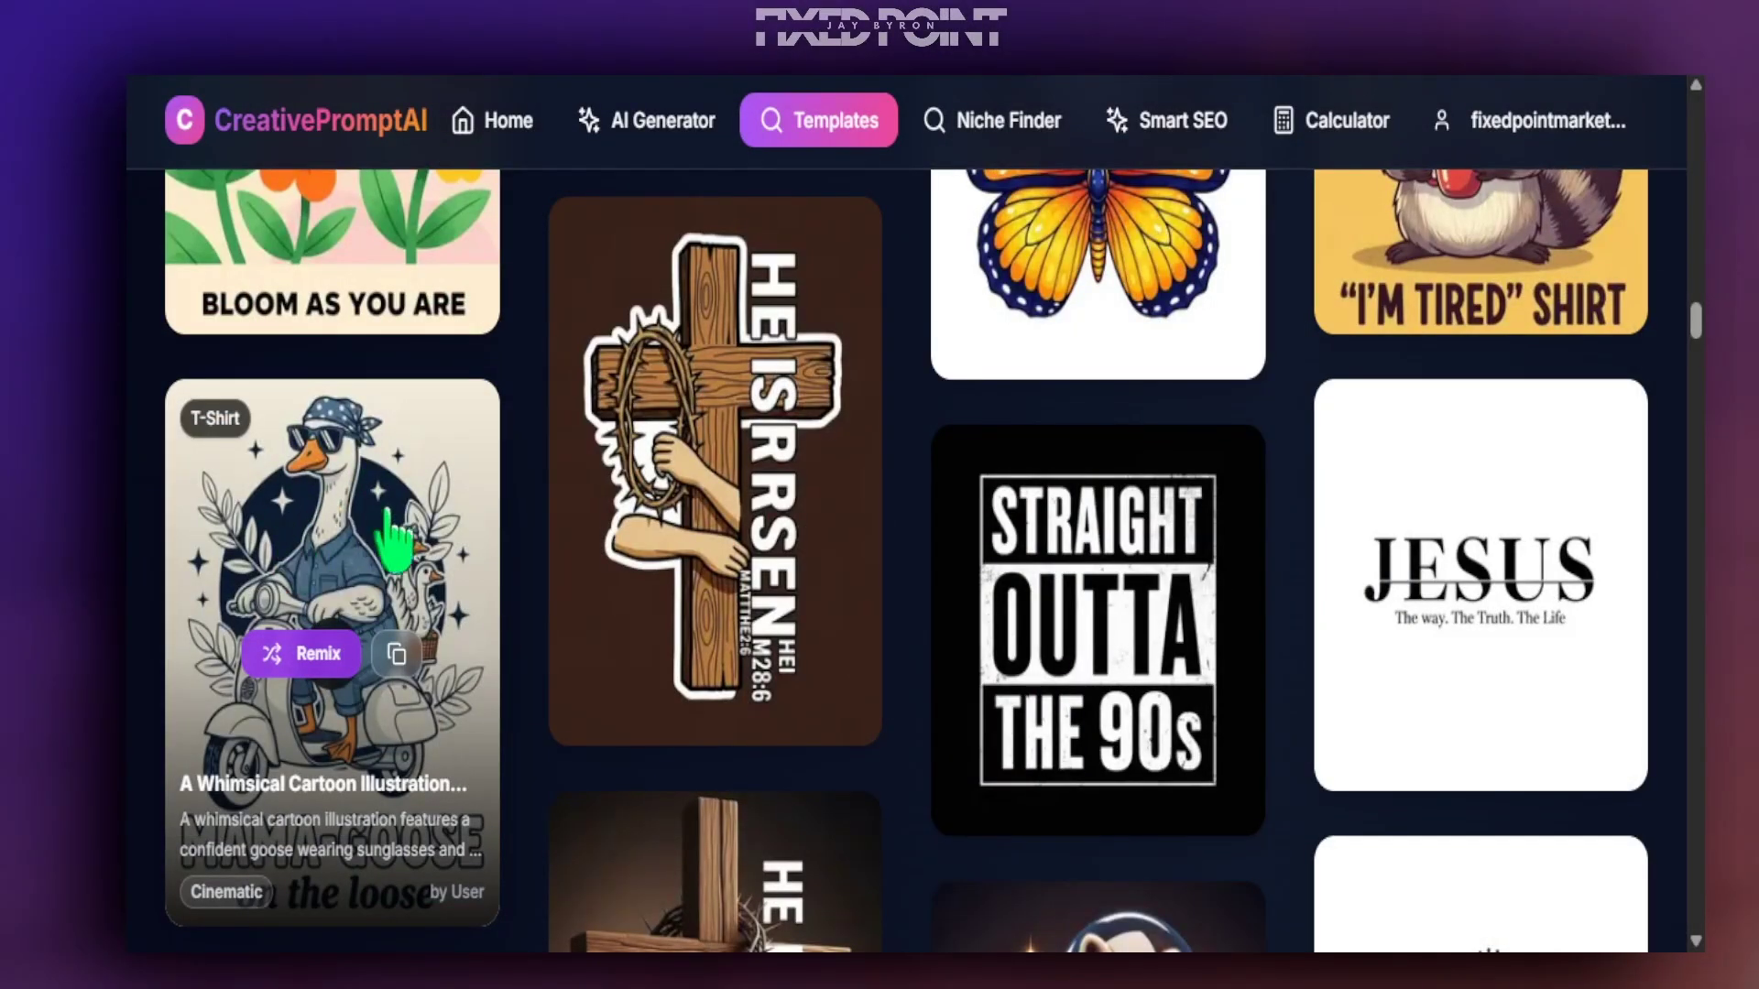
pyautogui.click(316, 549)
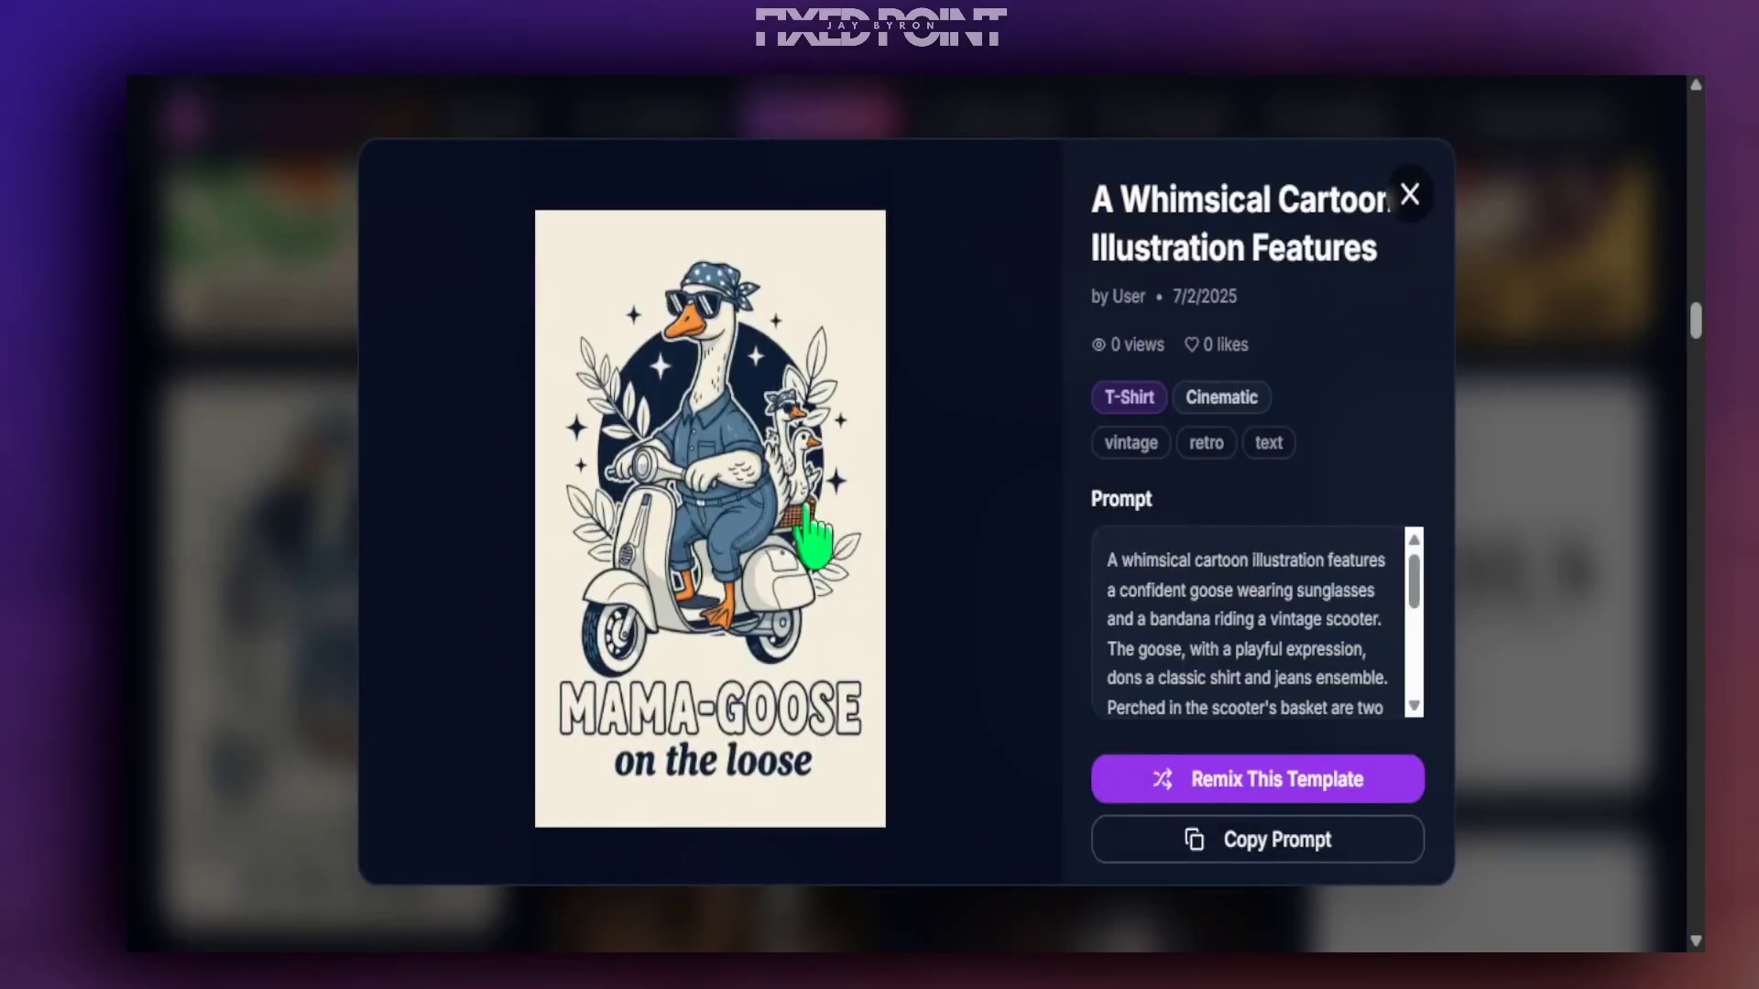
pyautogui.click(1292, 792)
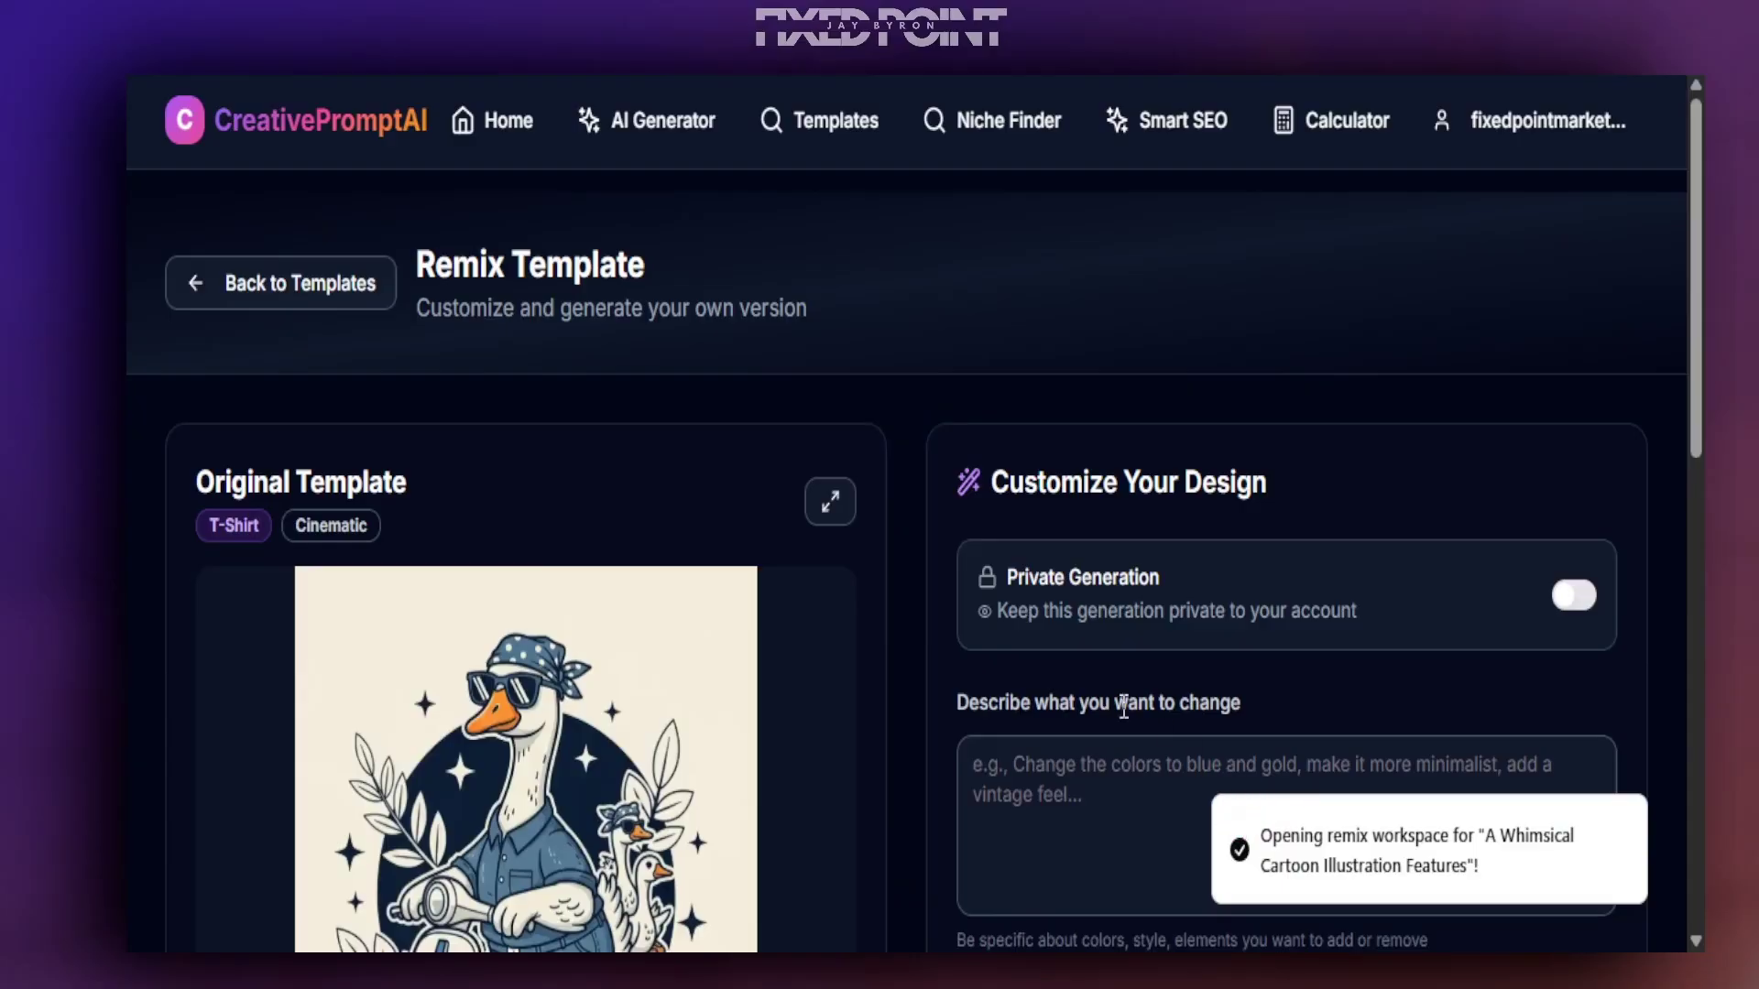
# - Examine the remix workspace's change description field, original prompt, original artwork, art styles and aspect ratios
pyautogui.scroll(-5, 992, 660)
pyautogui.scroll(2, 989, 655)
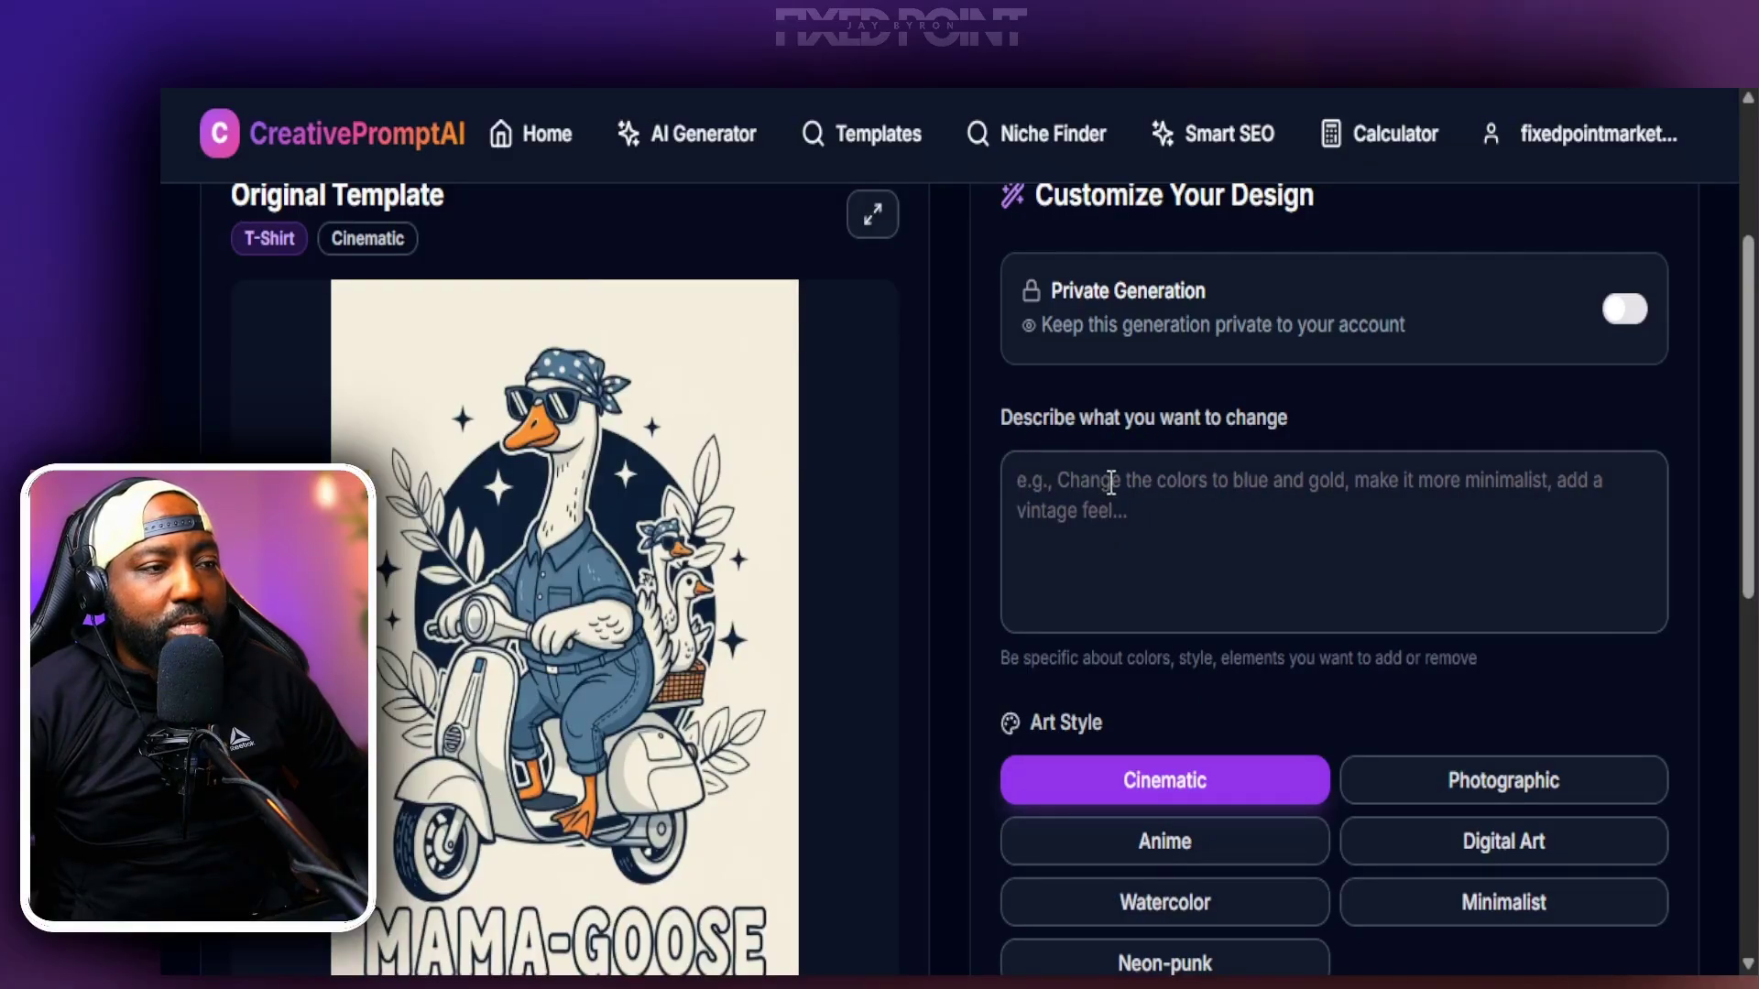
pyautogui.click(1069, 495)
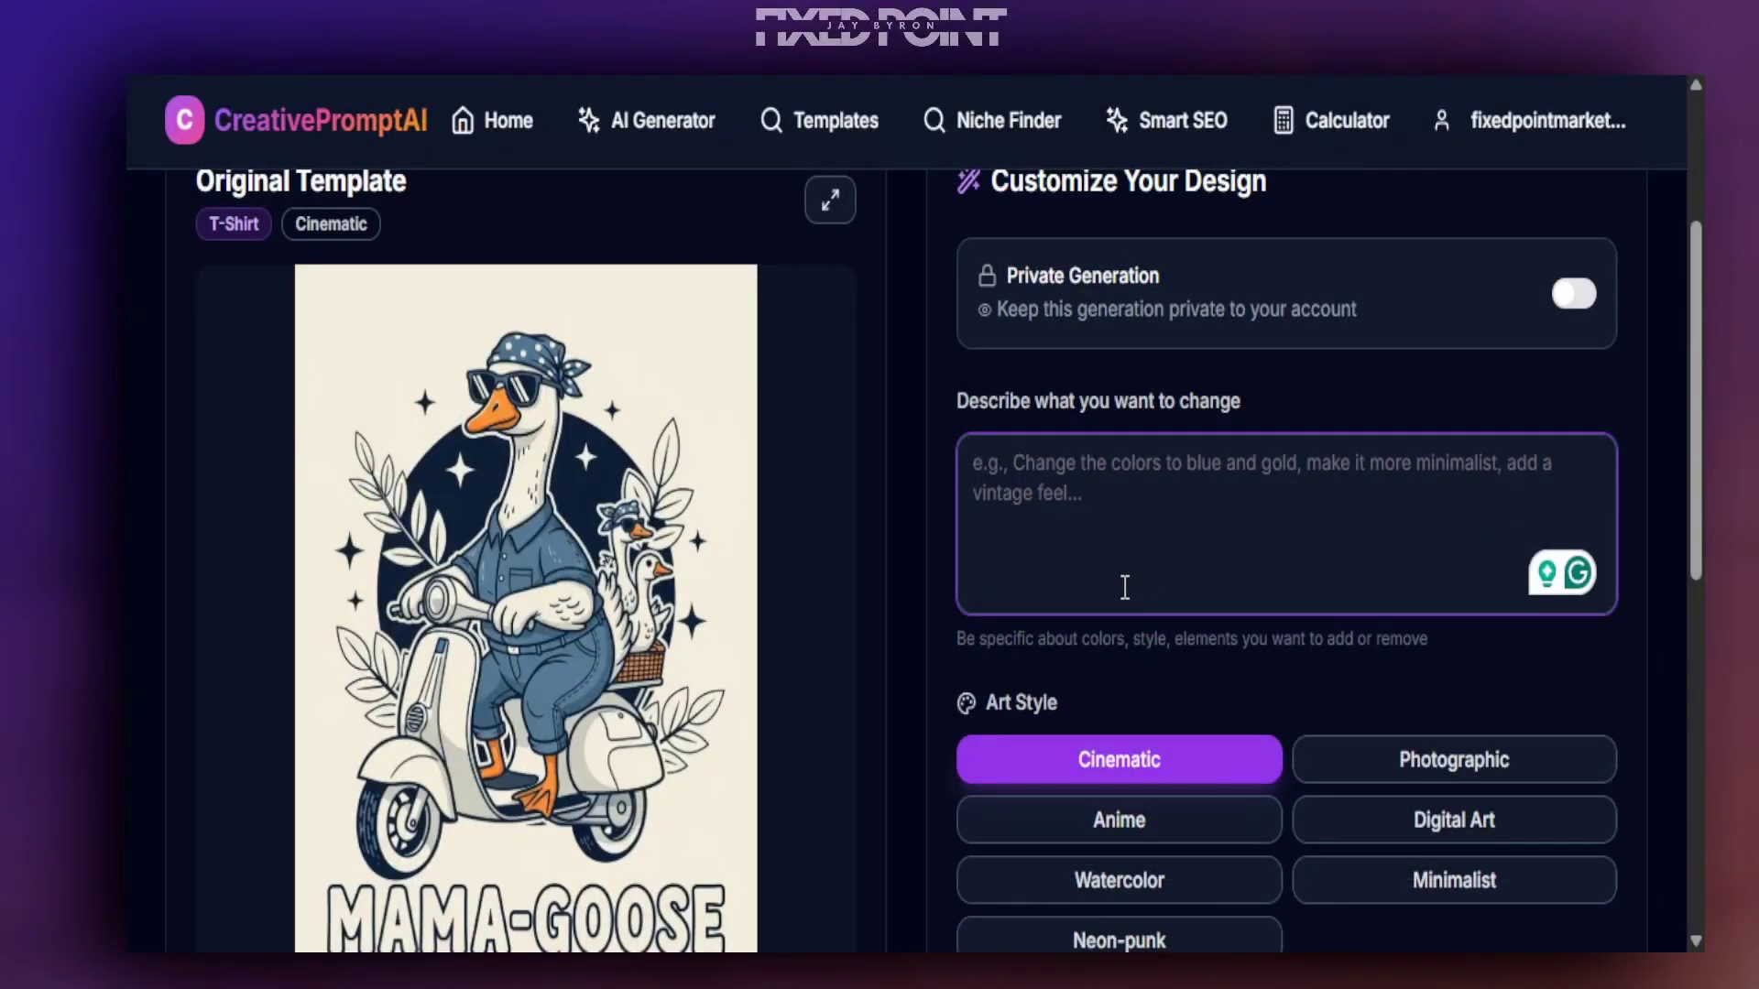
pyautogui.scroll(-6, 774, 582)
pyautogui.scroll(-3, 442, 734)
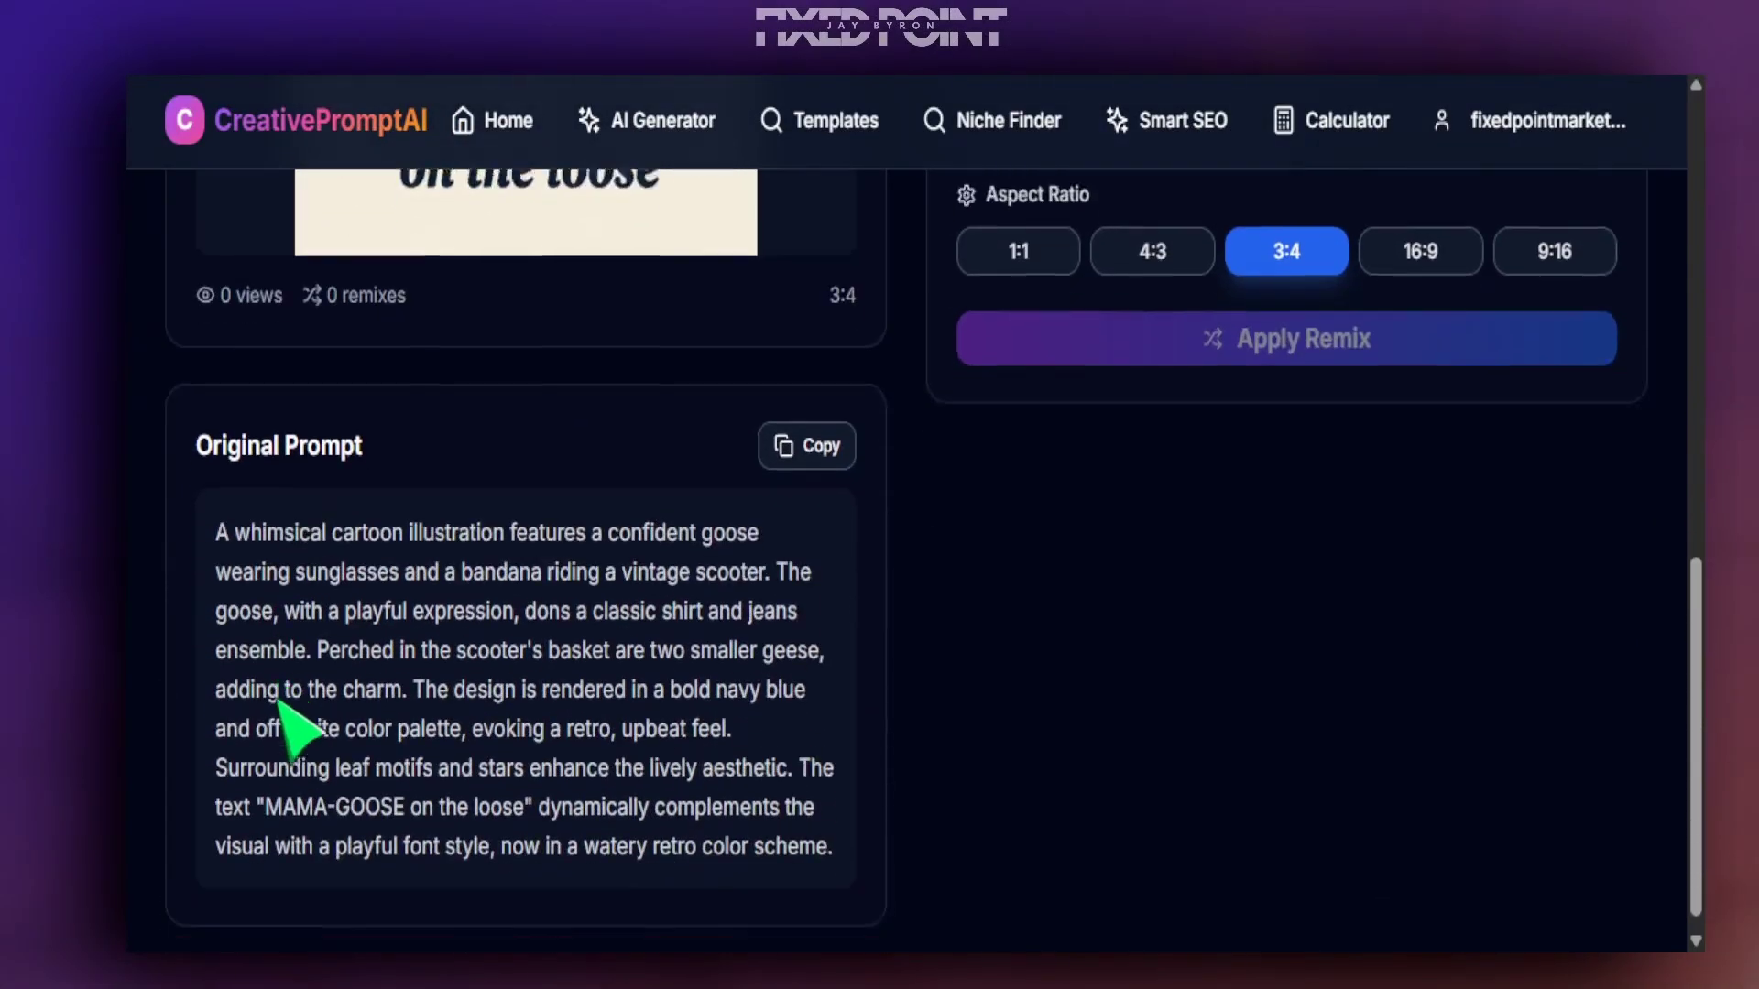
pyautogui.scroll(8, 925, 654)
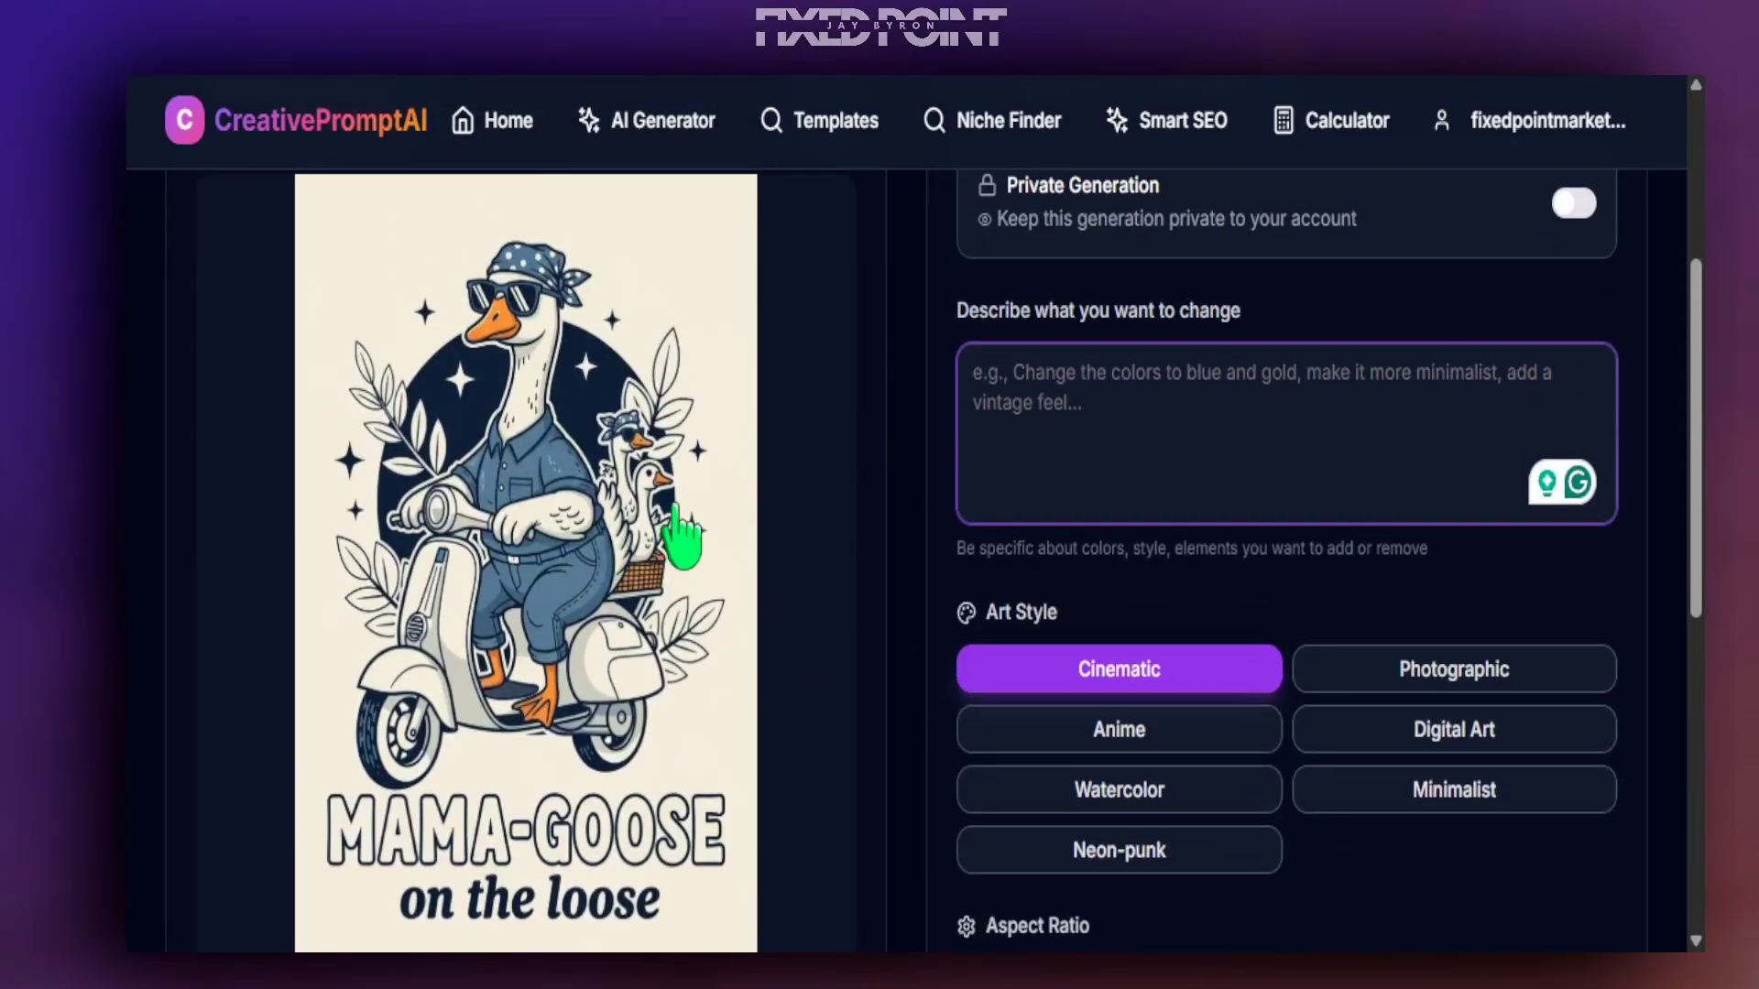
pyautogui.scroll(2, 921, 580)
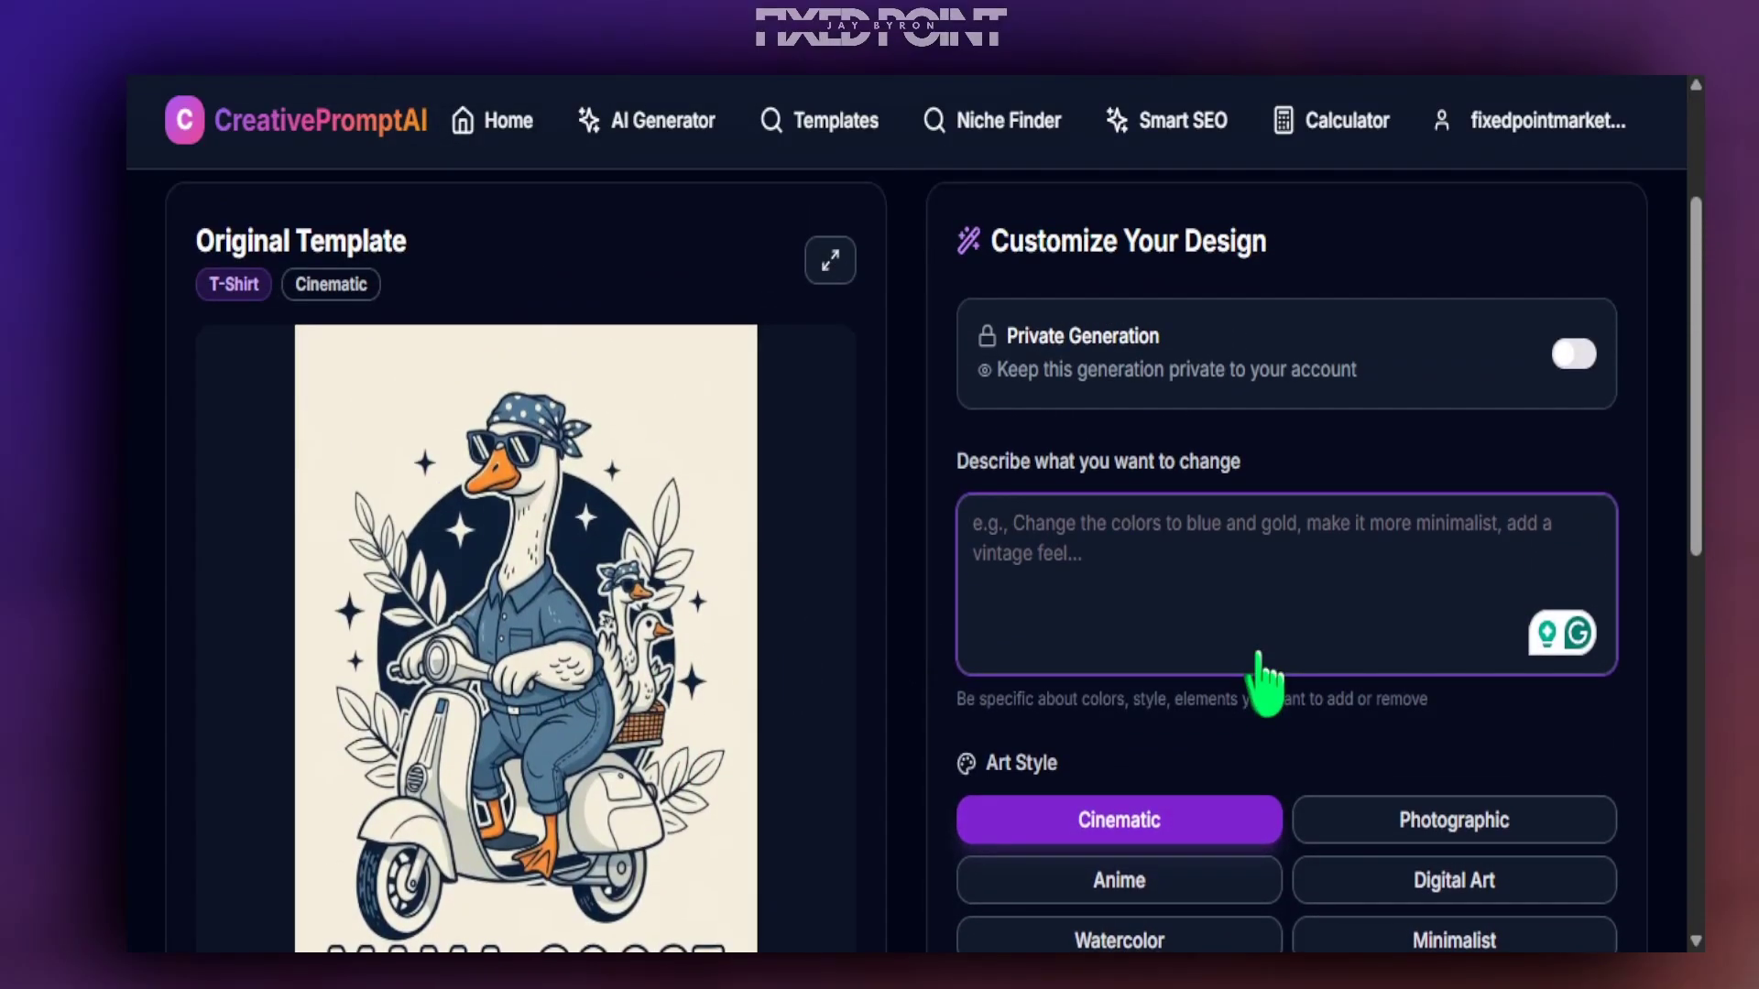
pyautogui.scroll(-5, 1168, 676)
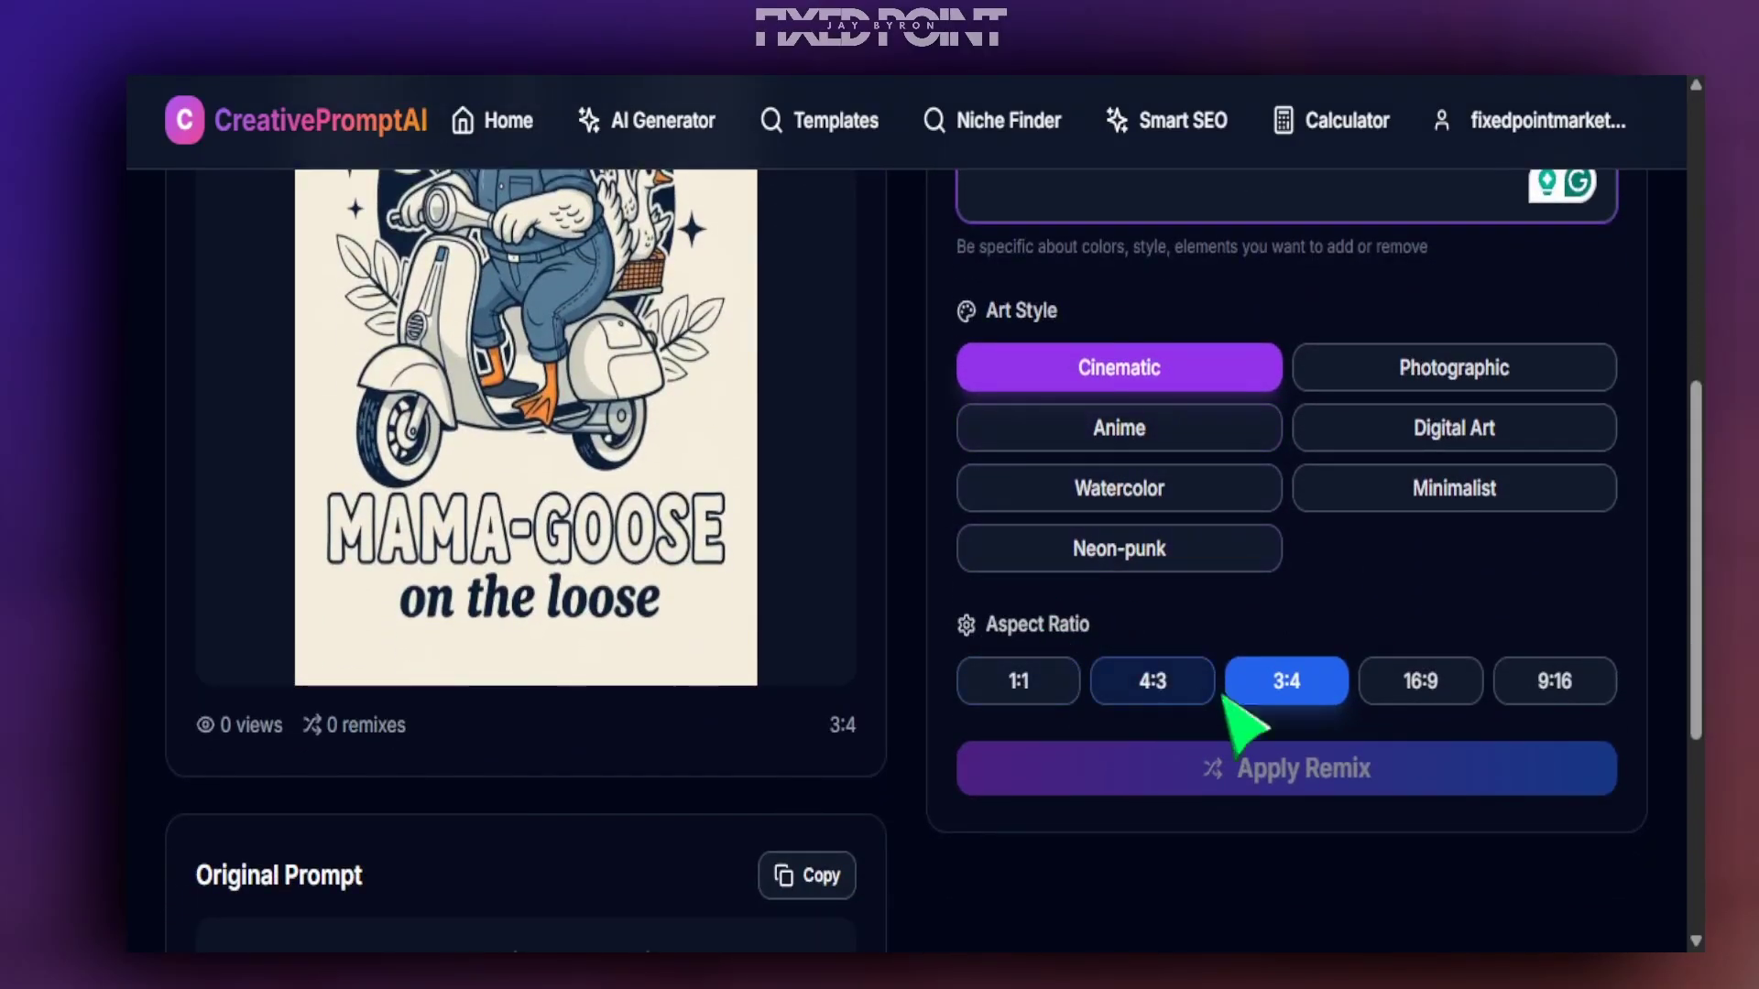
pyautogui.scroll(2, 1256, 728)
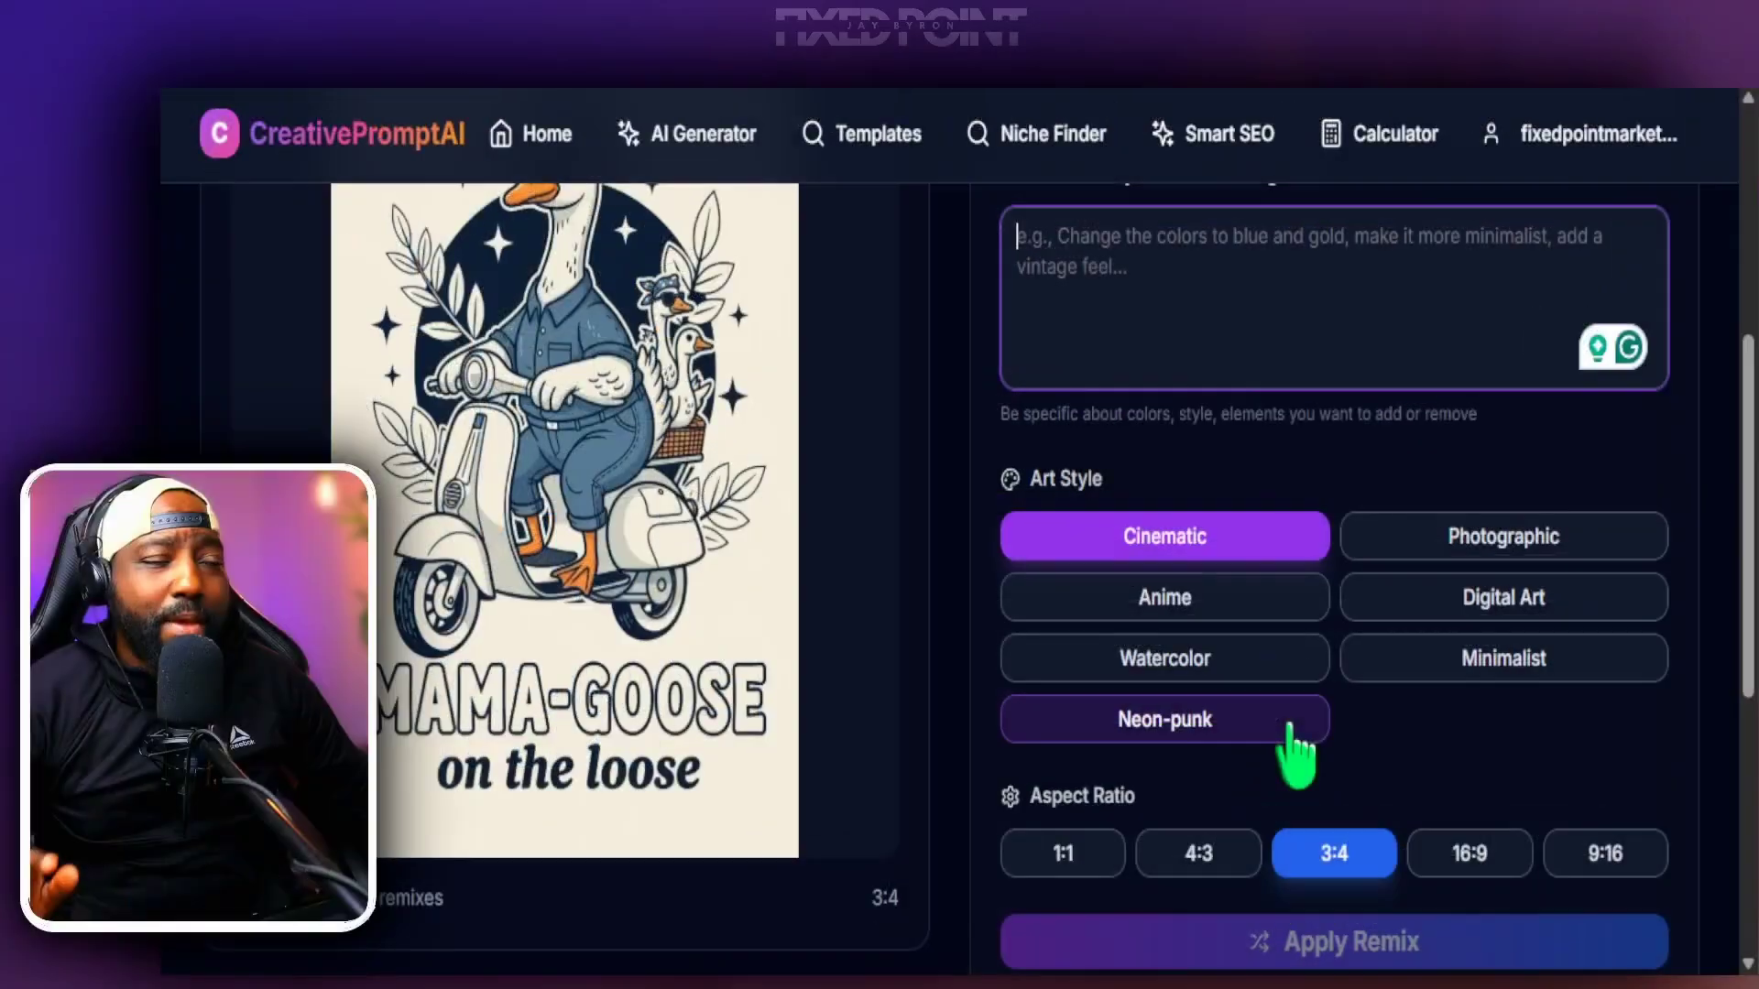
pyautogui.scroll(4, 1282, 738)
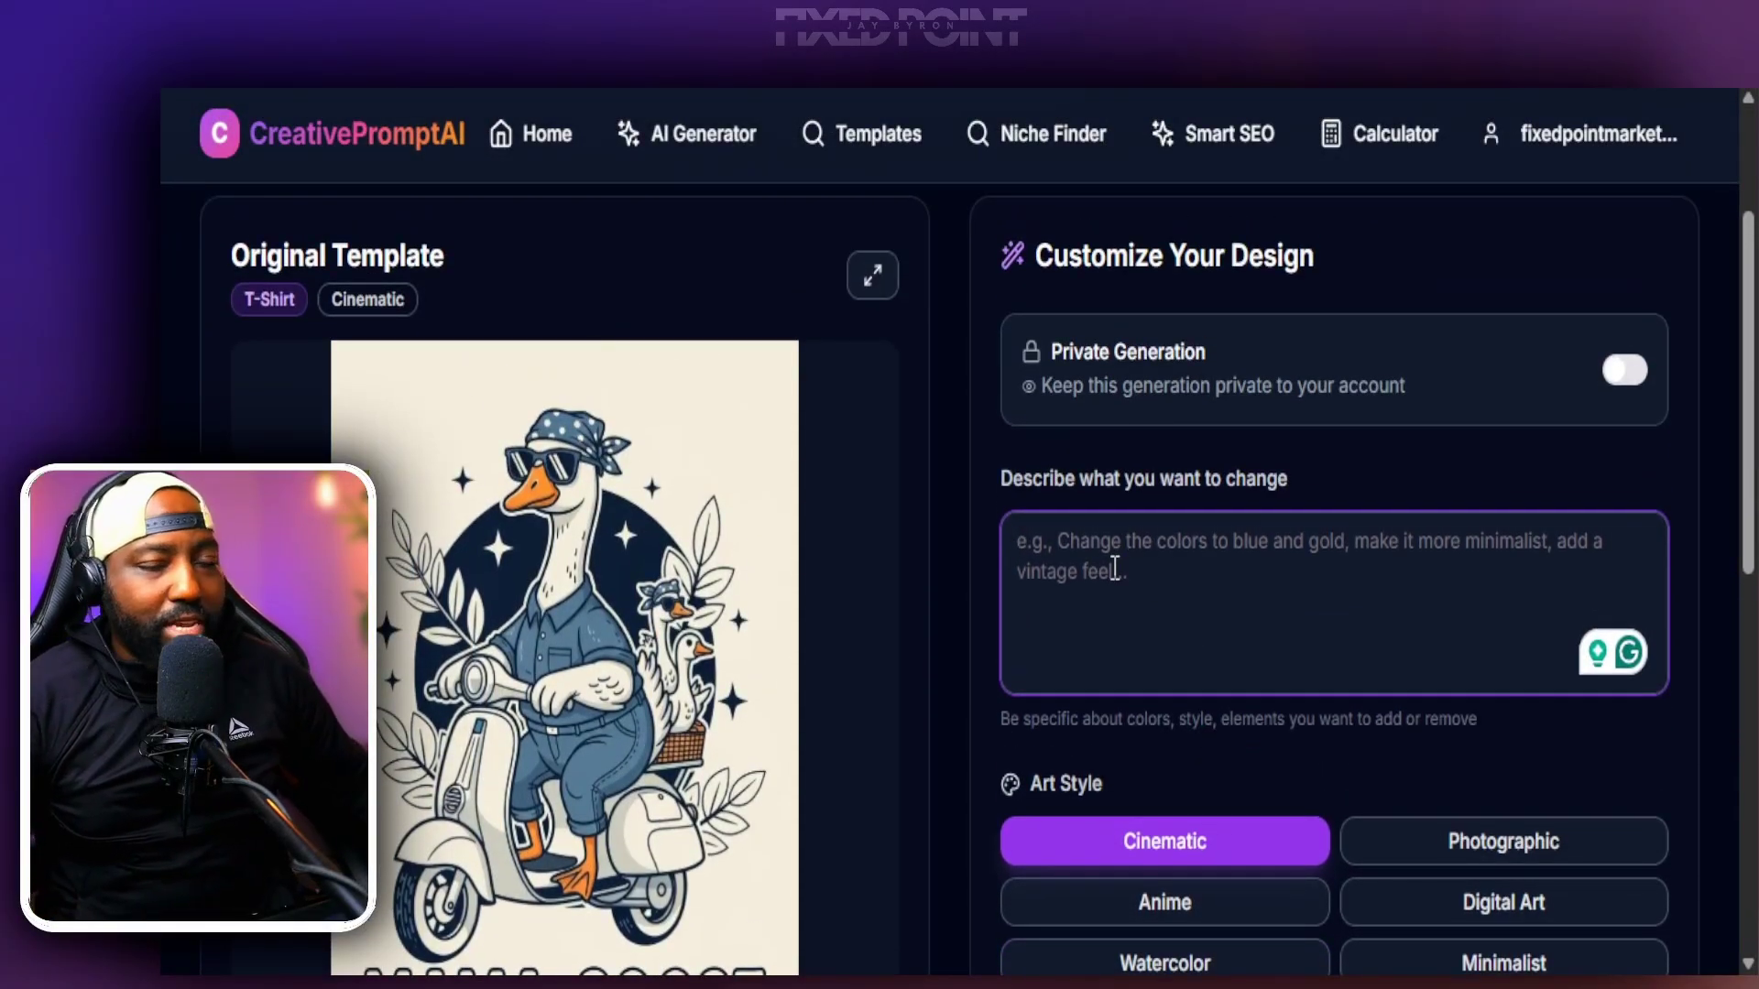
pyautogui.scroll(-2, 805, 628)
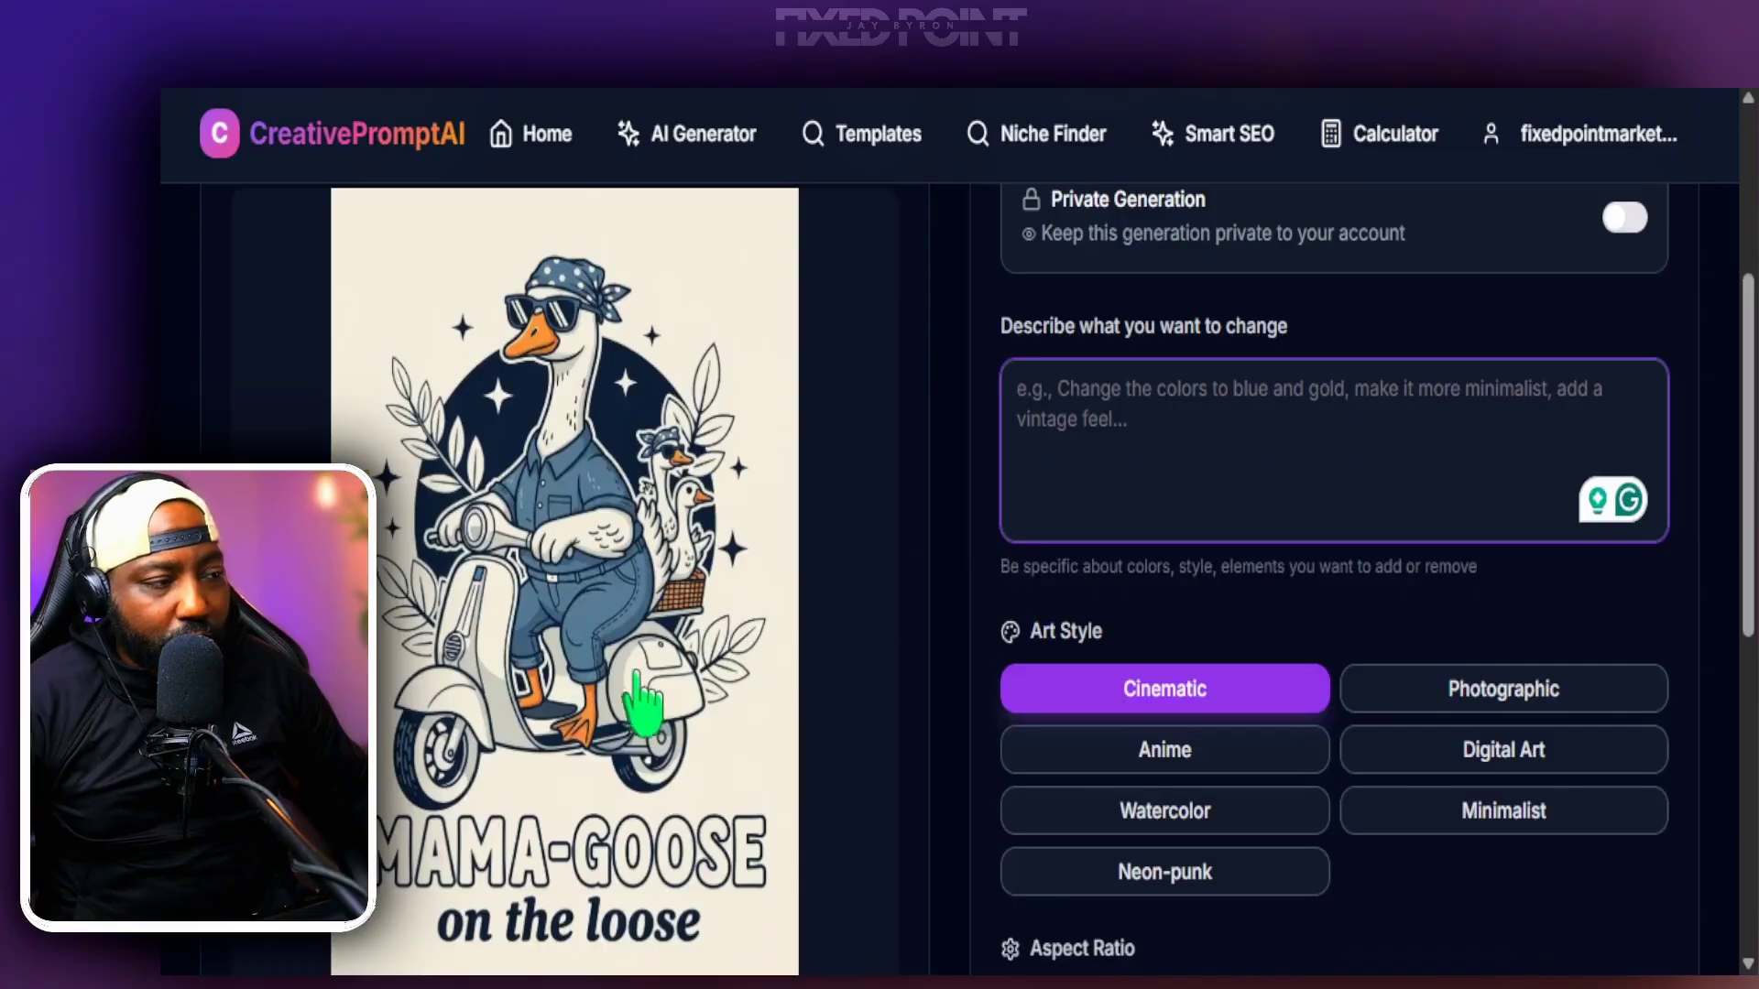
# - Describe the change as "Make the goose surf instead of riding the moped" and apply the remix
pyautogui.write('Make the goose surf instead of riding the moped')
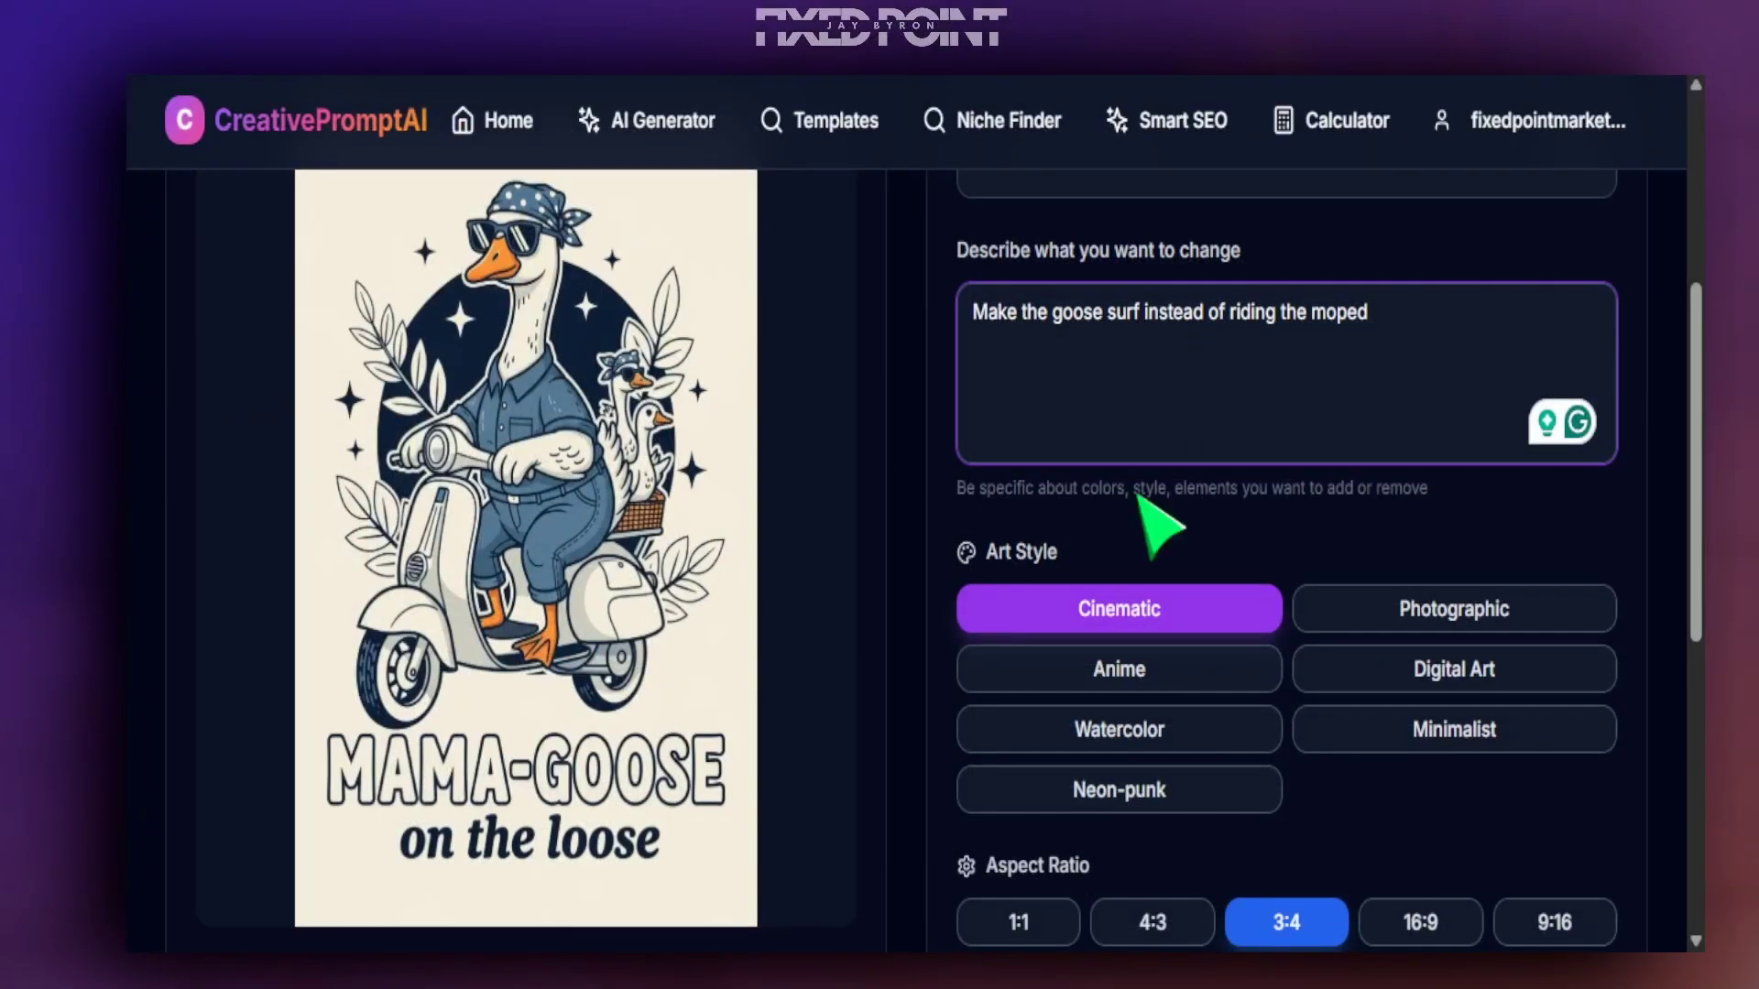
pyautogui.scroll(-5, 1145, 600)
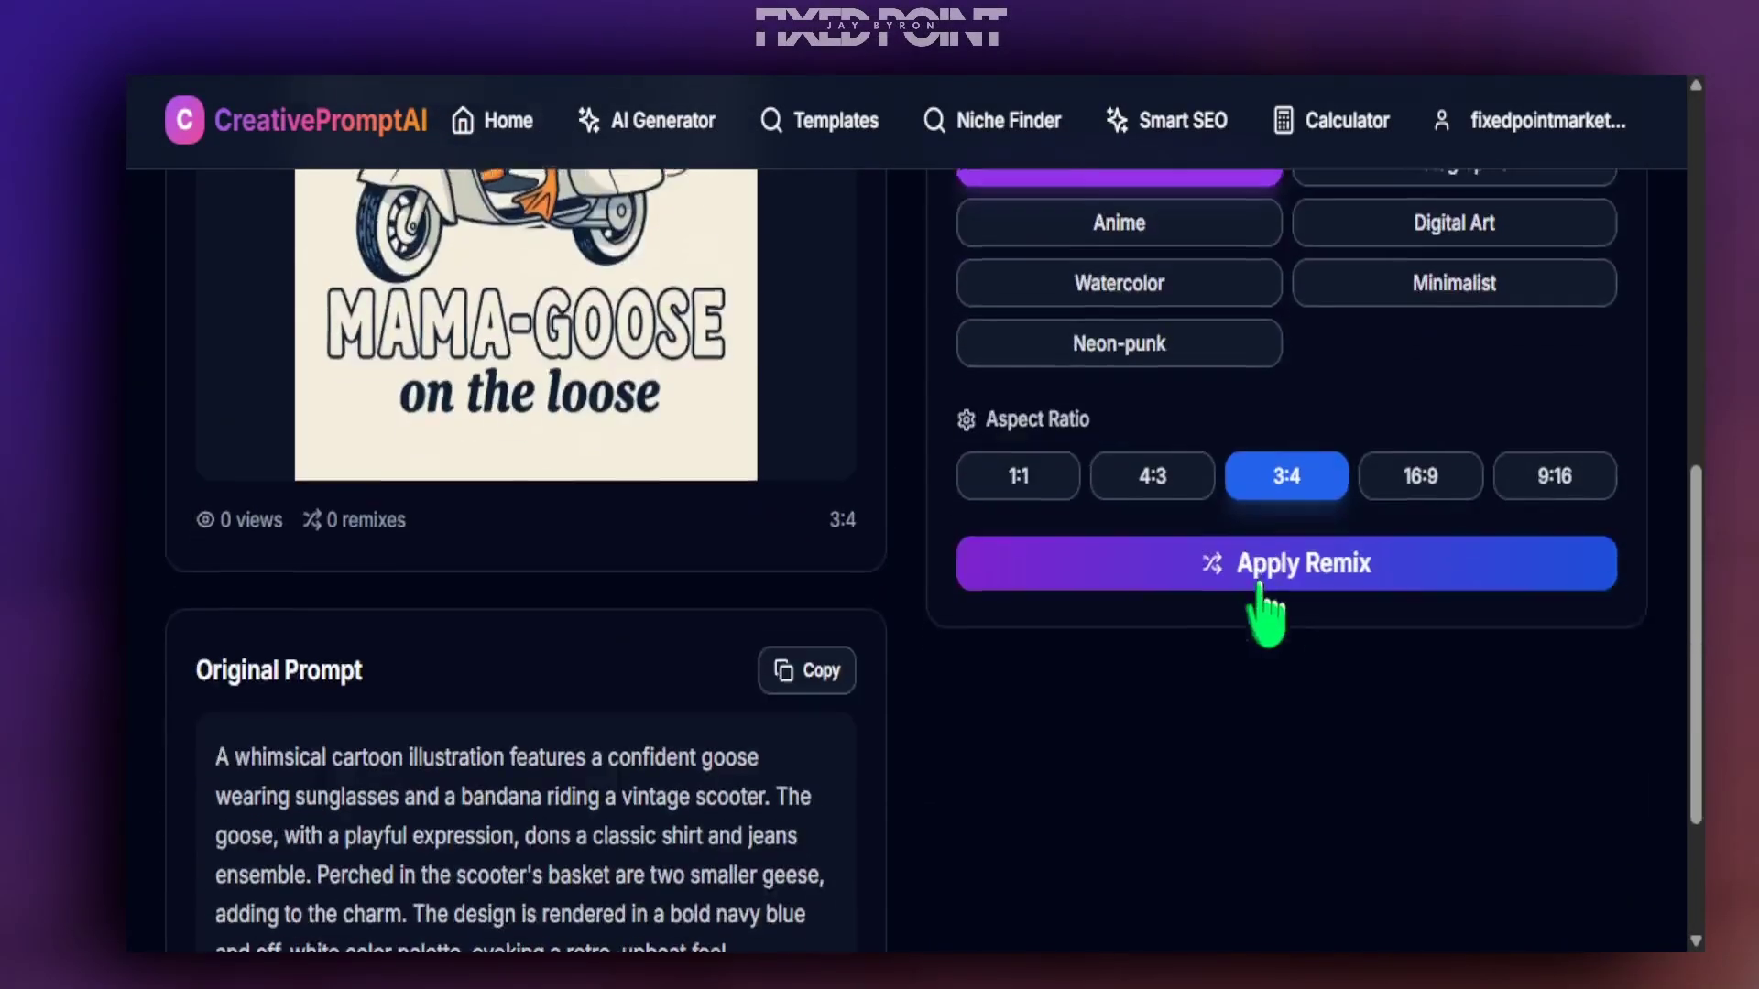
pyautogui.click(1211, 572)
pyautogui.scroll(2, 1200, 604)
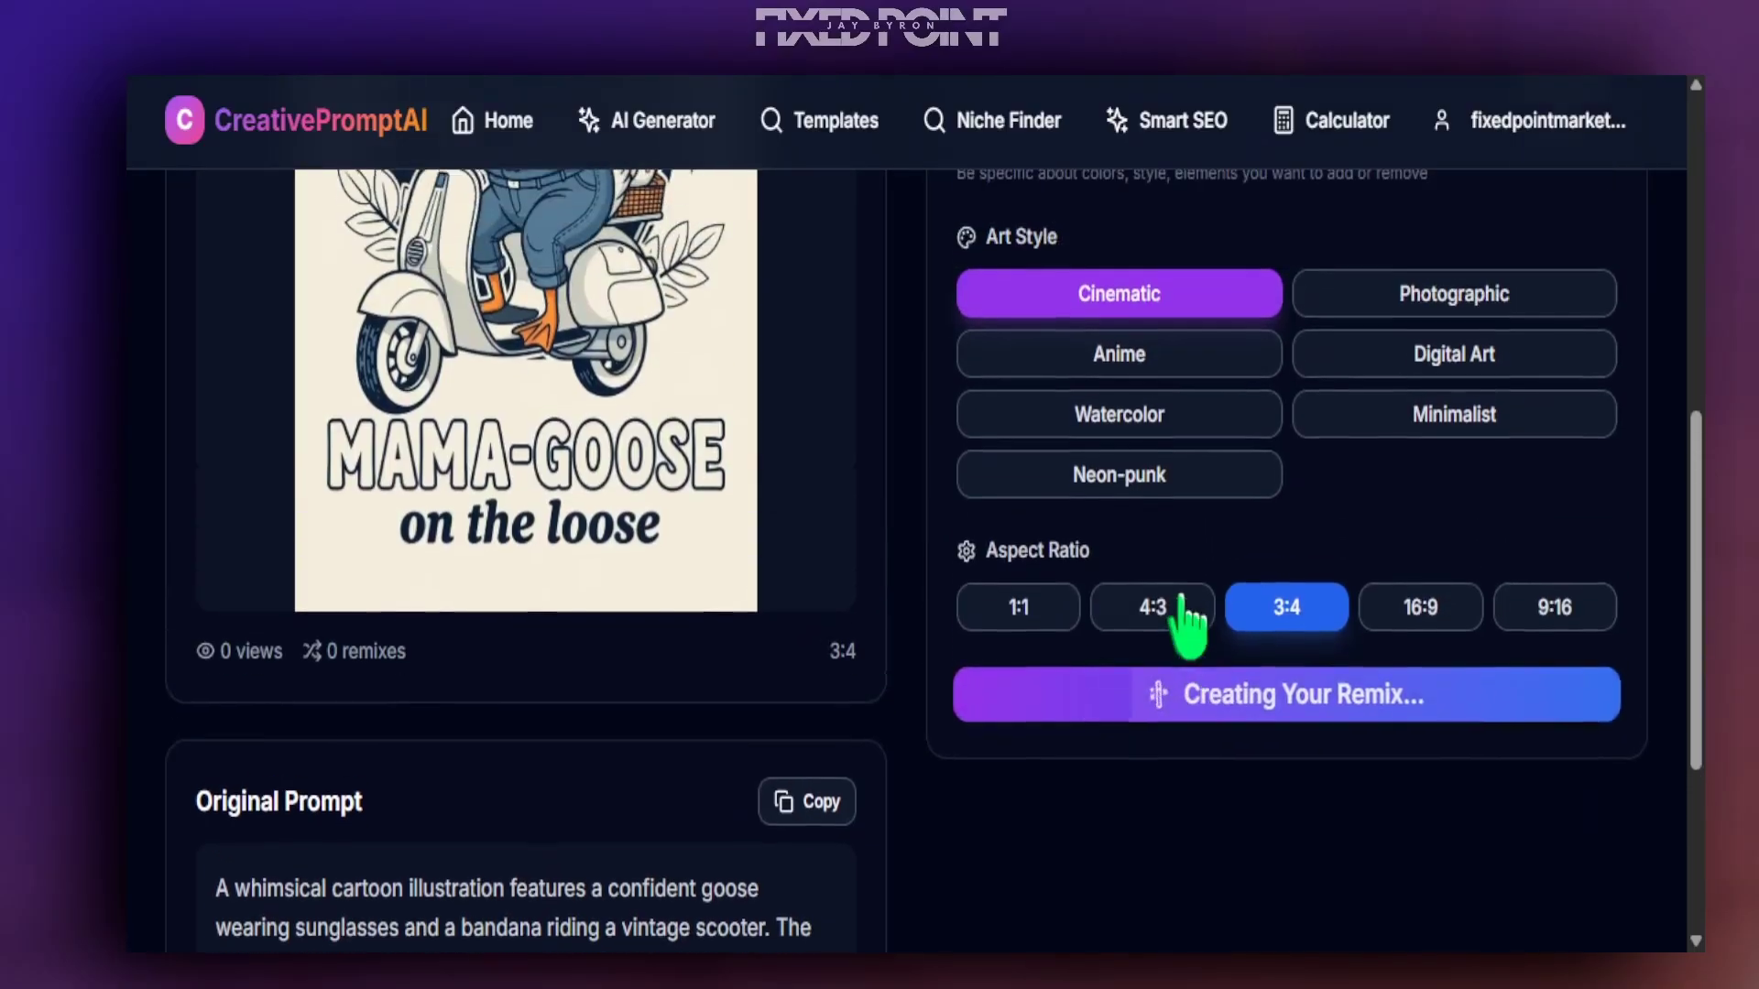
pyautogui.scroll(-2, 1180, 627)
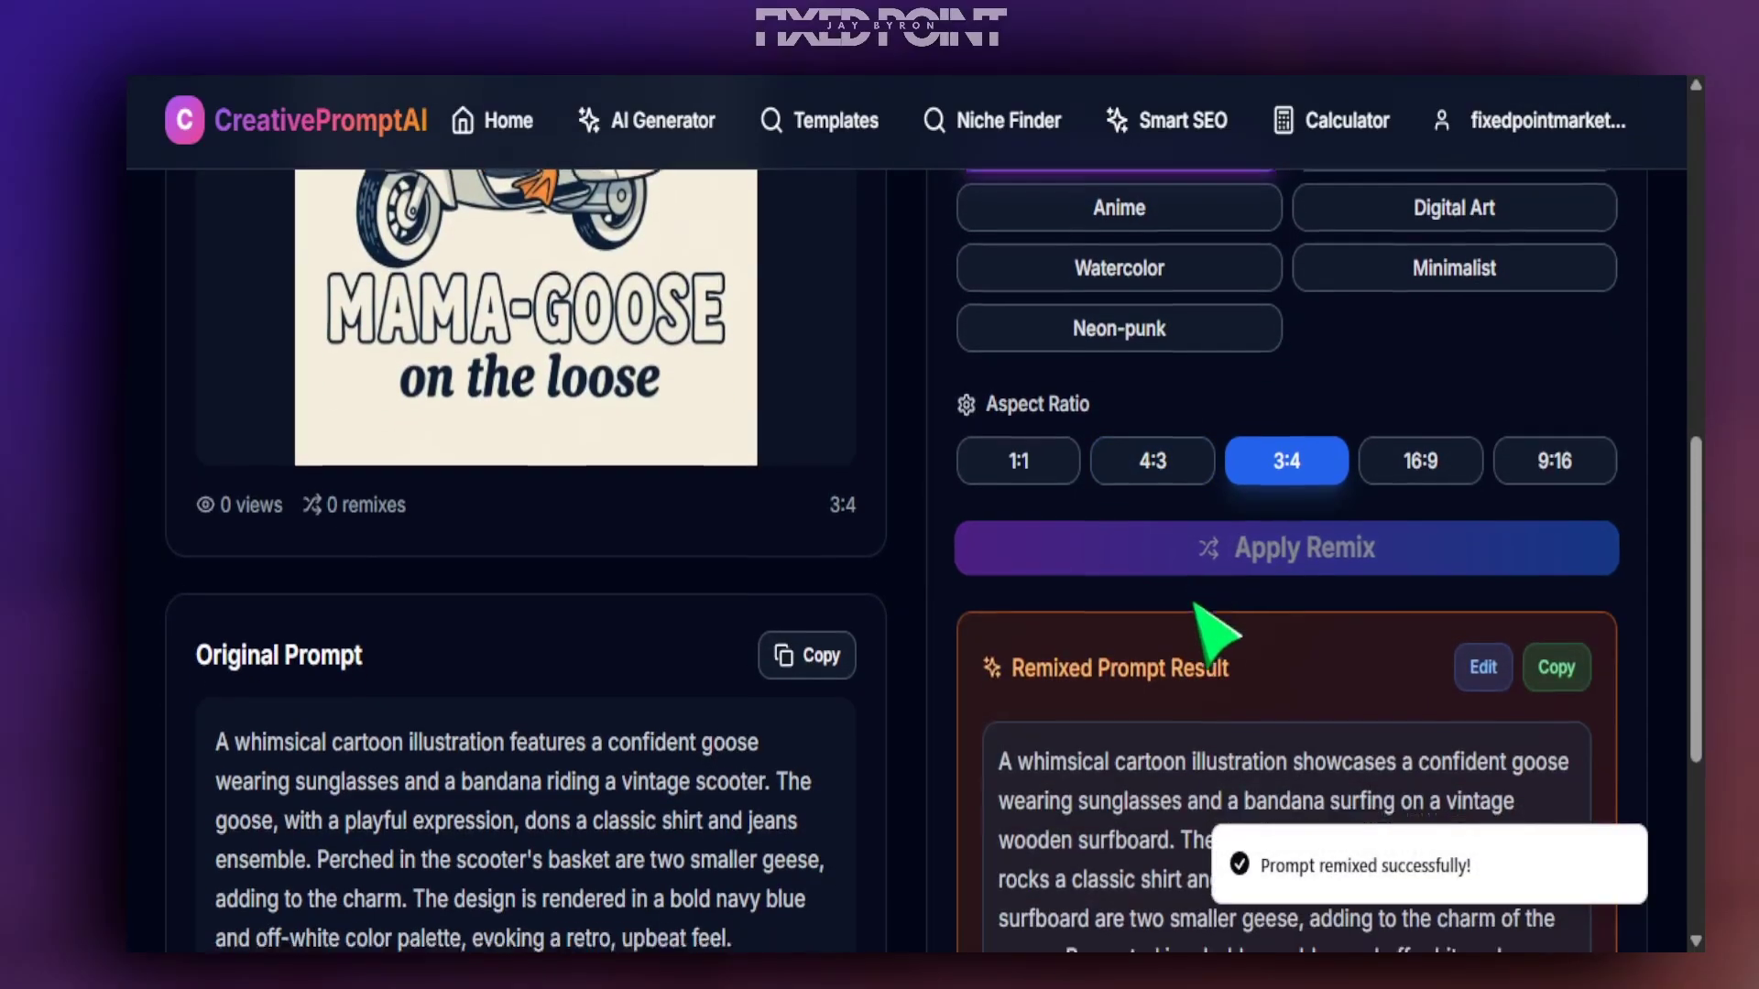
# - Read through the remixed prompt and generate a new image from it
pyautogui.scroll(-3, 1219, 641)
pyautogui.scroll(-2, 1232, 634)
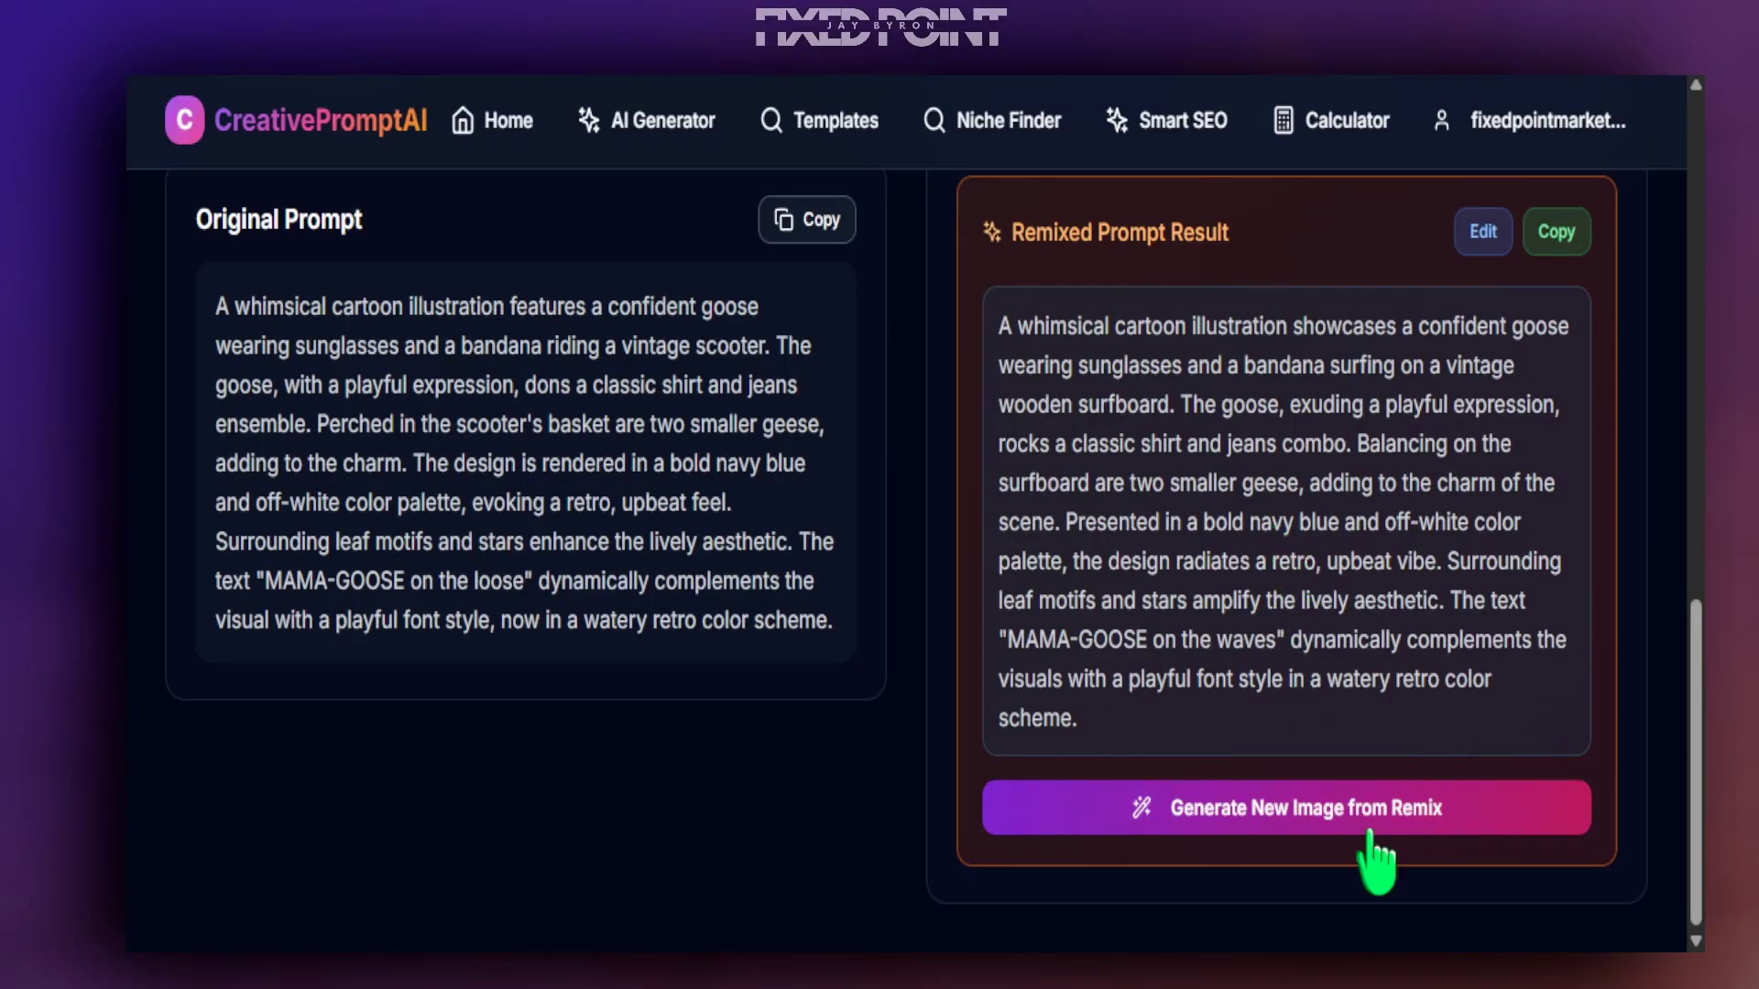
pyautogui.click(1269, 817)
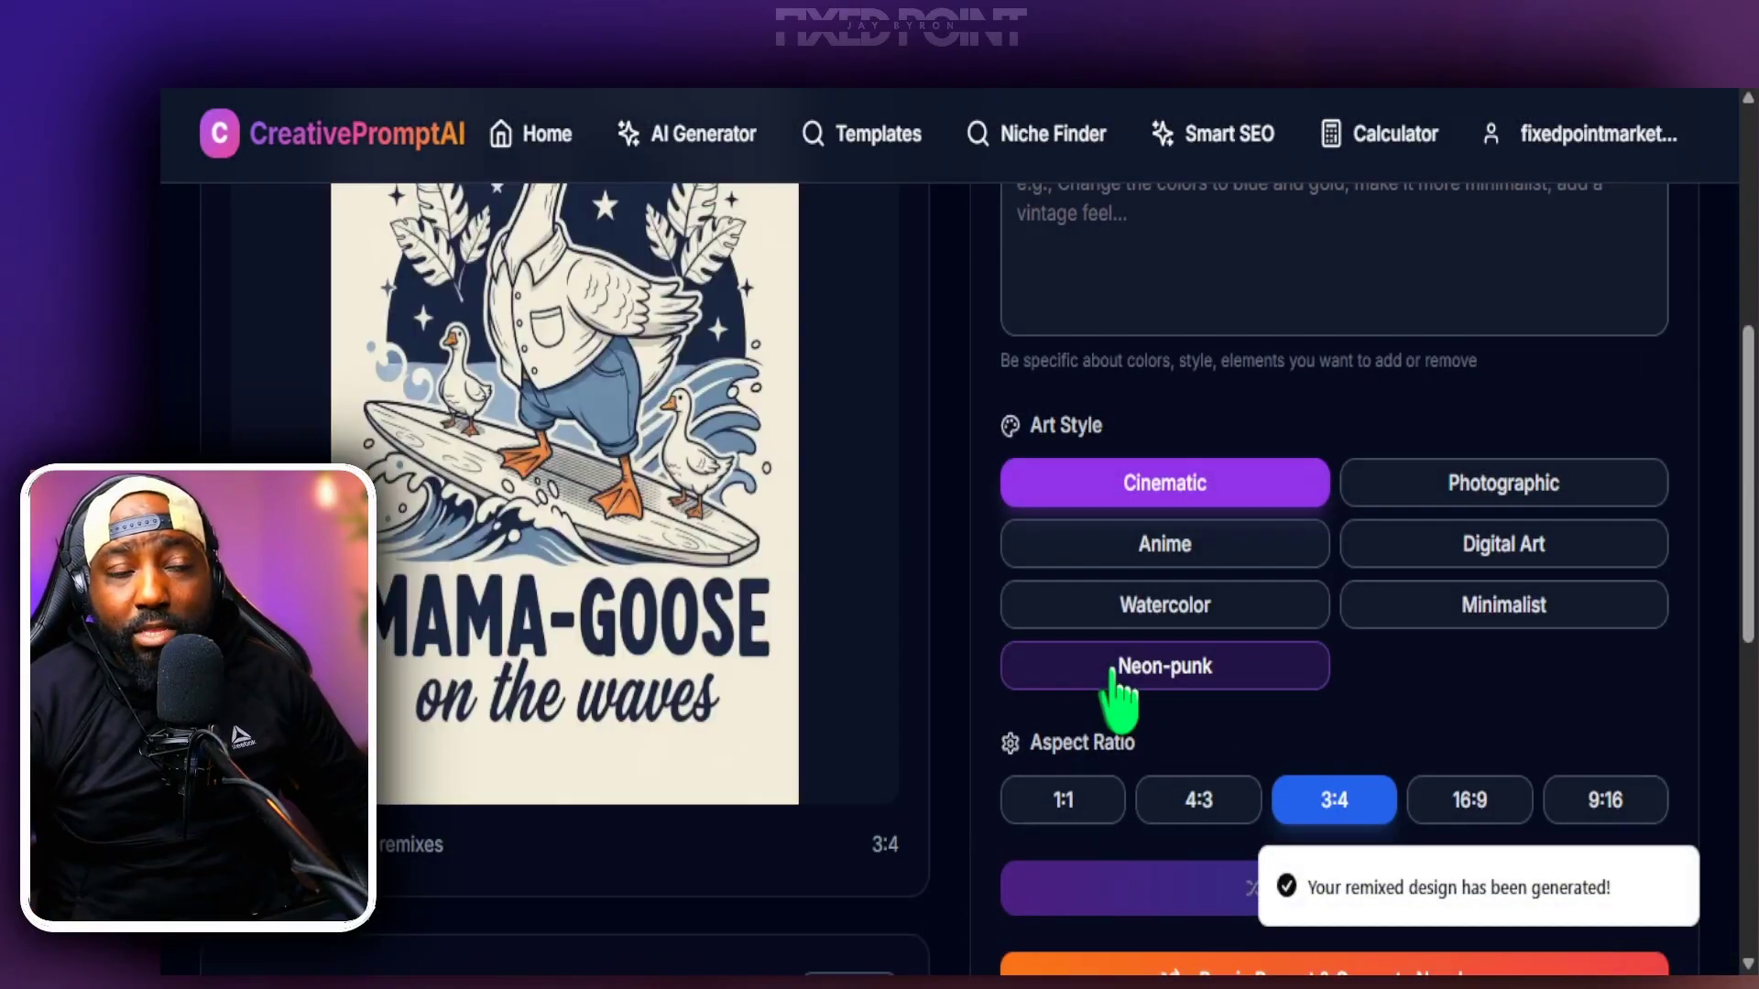
# - Describe the change as "Change this to be a fall season design theme" and apply the remix
pyautogui.scroll(2, 824, 738)
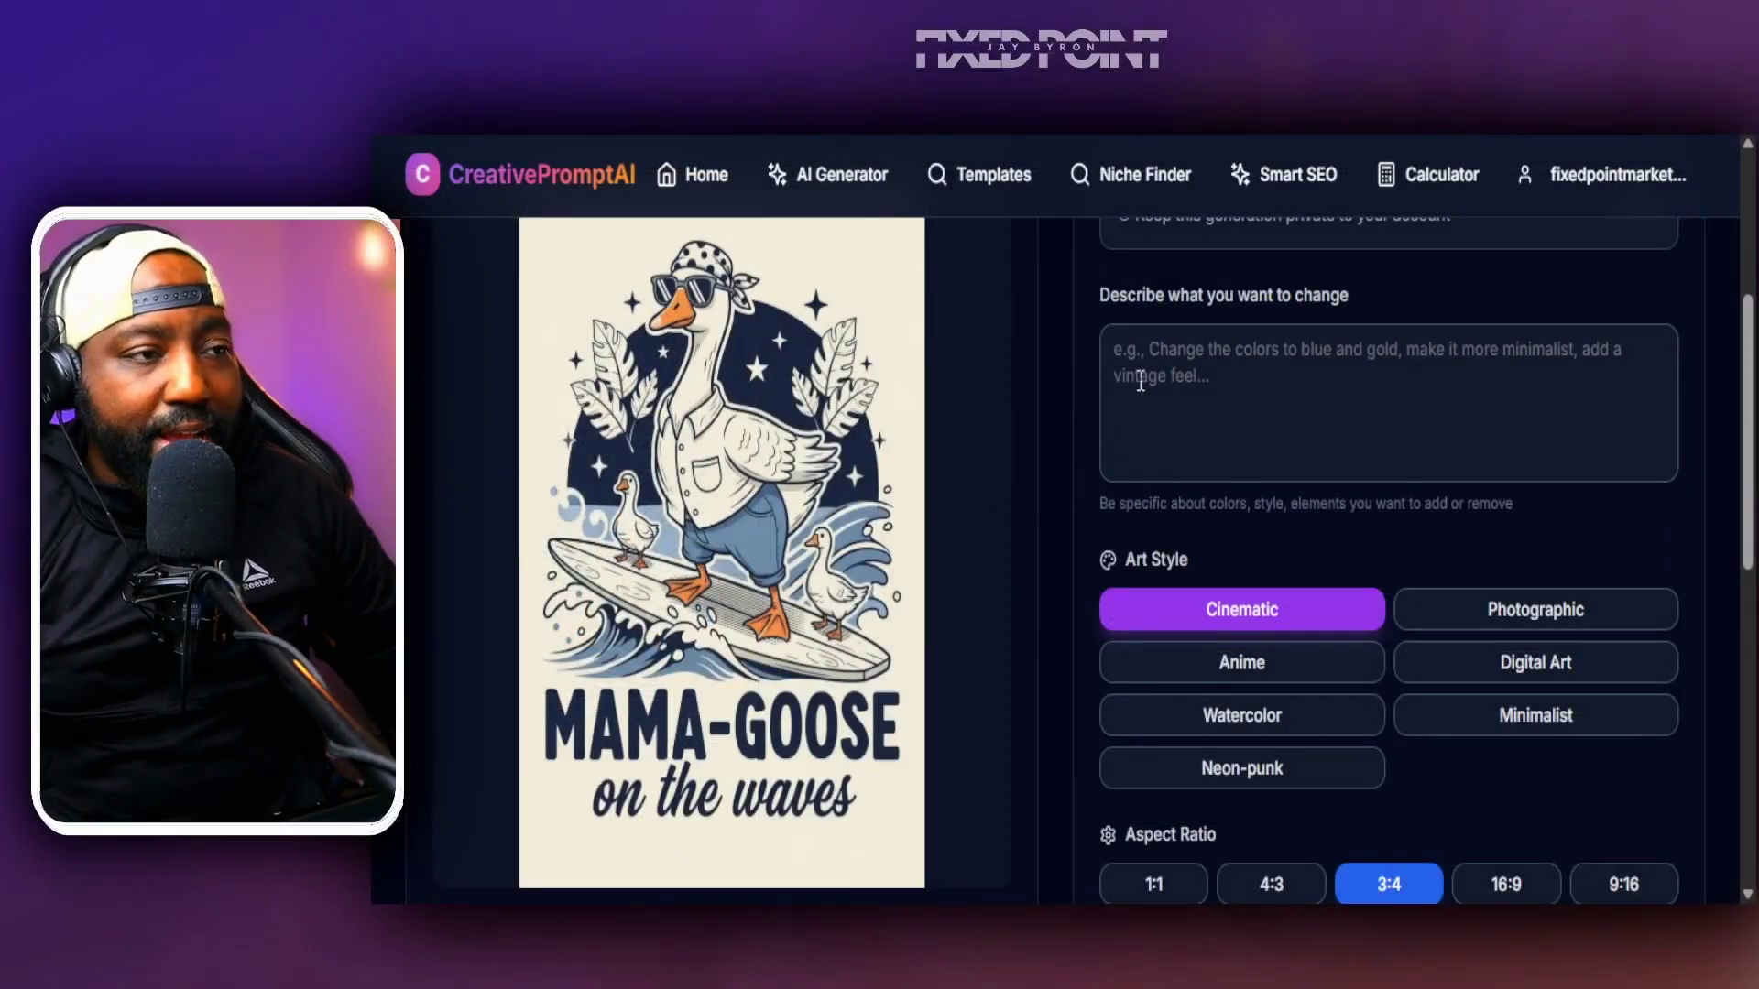
pyautogui.click(1016, 310)
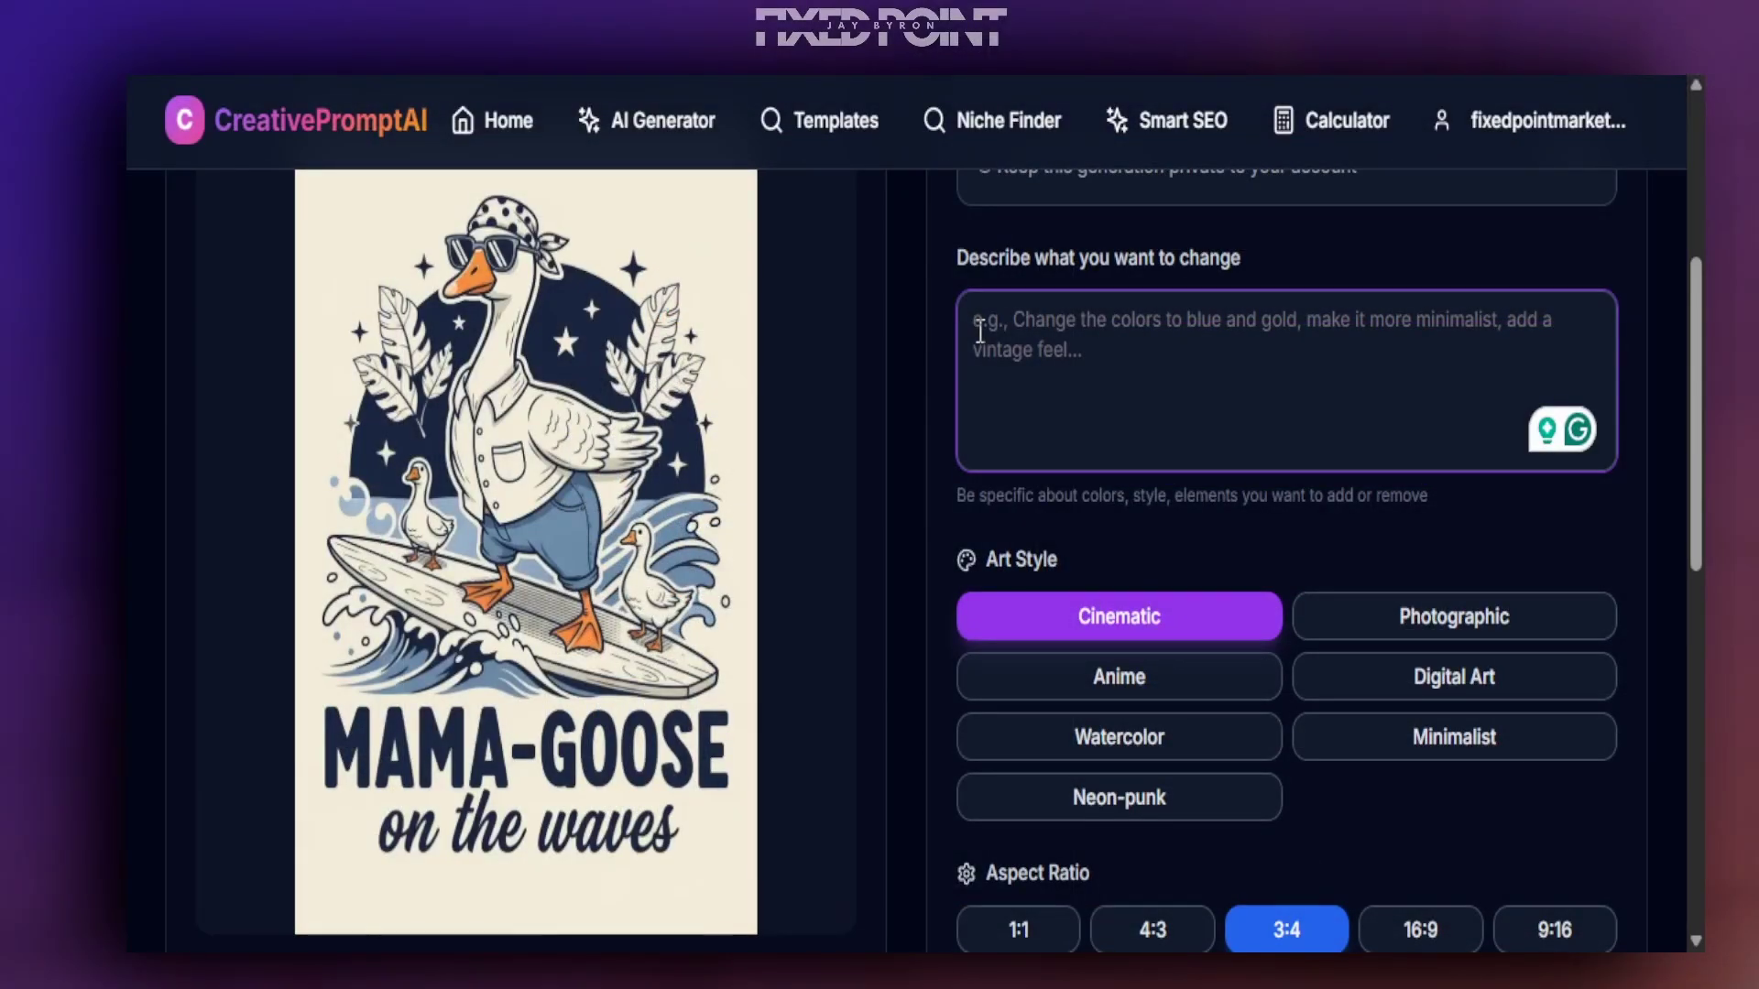
pyautogui.write('Change this to be a fall season design theme')
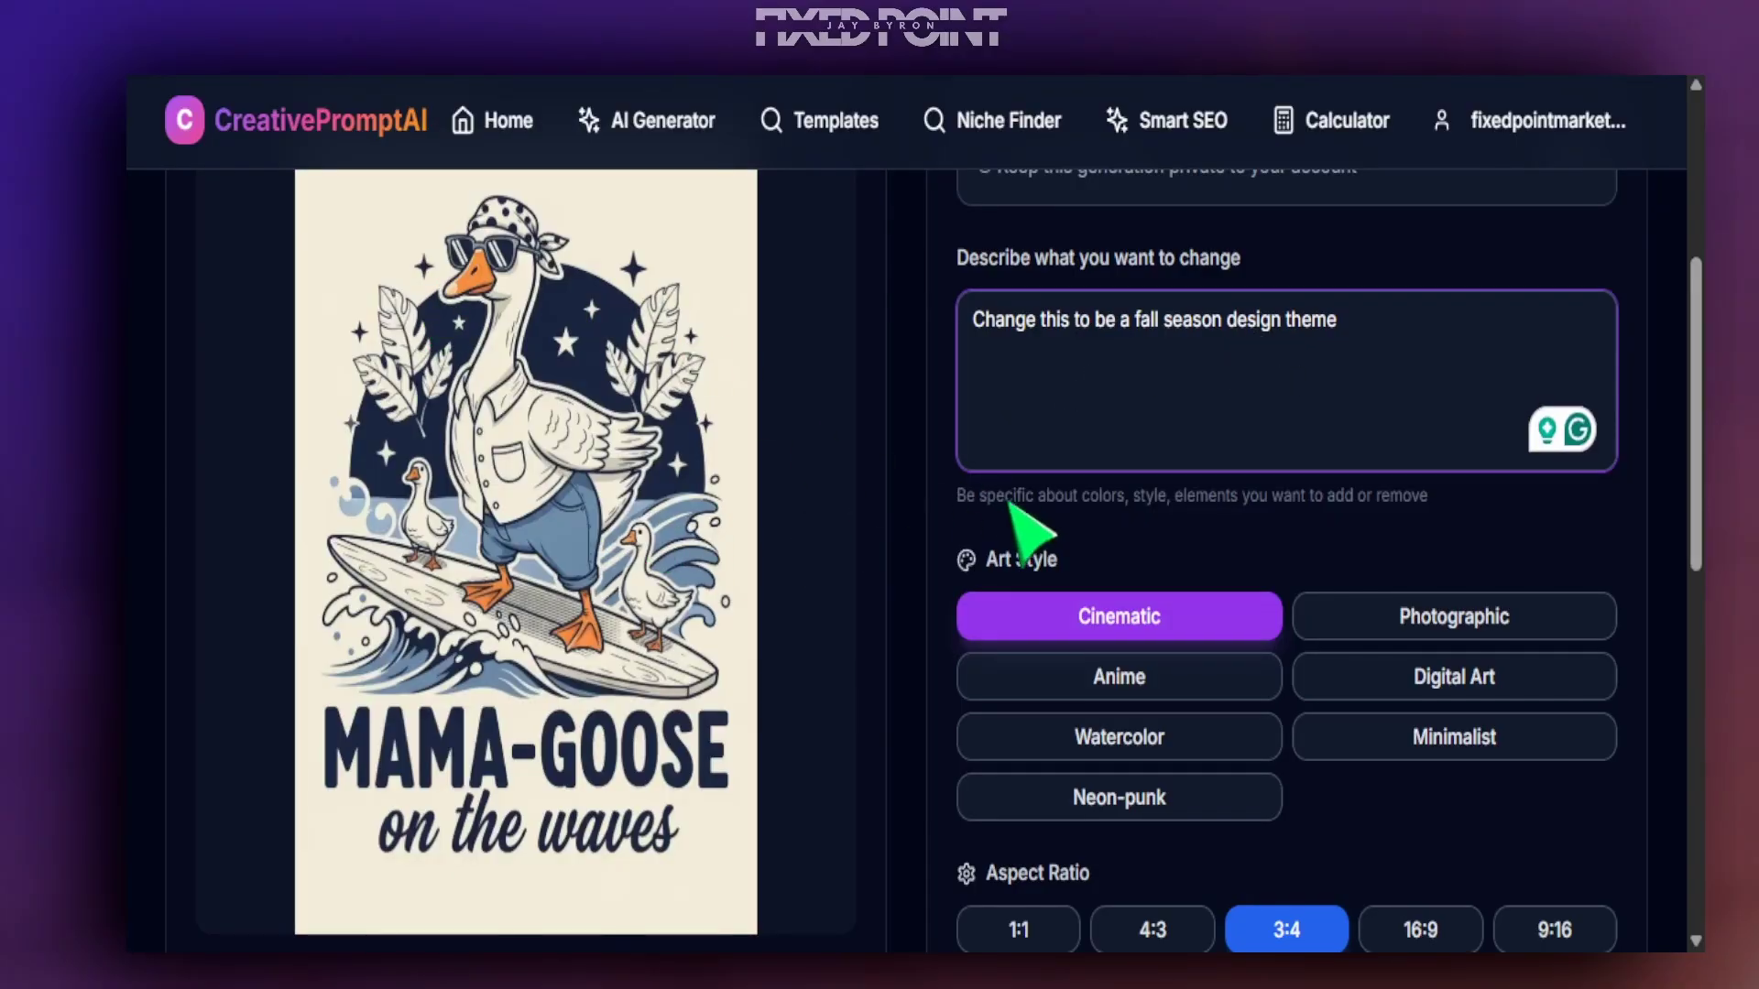
pyautogui.scroll(-5, 1163, 549)
pyautogui.scroll(-3, 1206, 655)
pyautogui.scroll(3, 1205, 641)
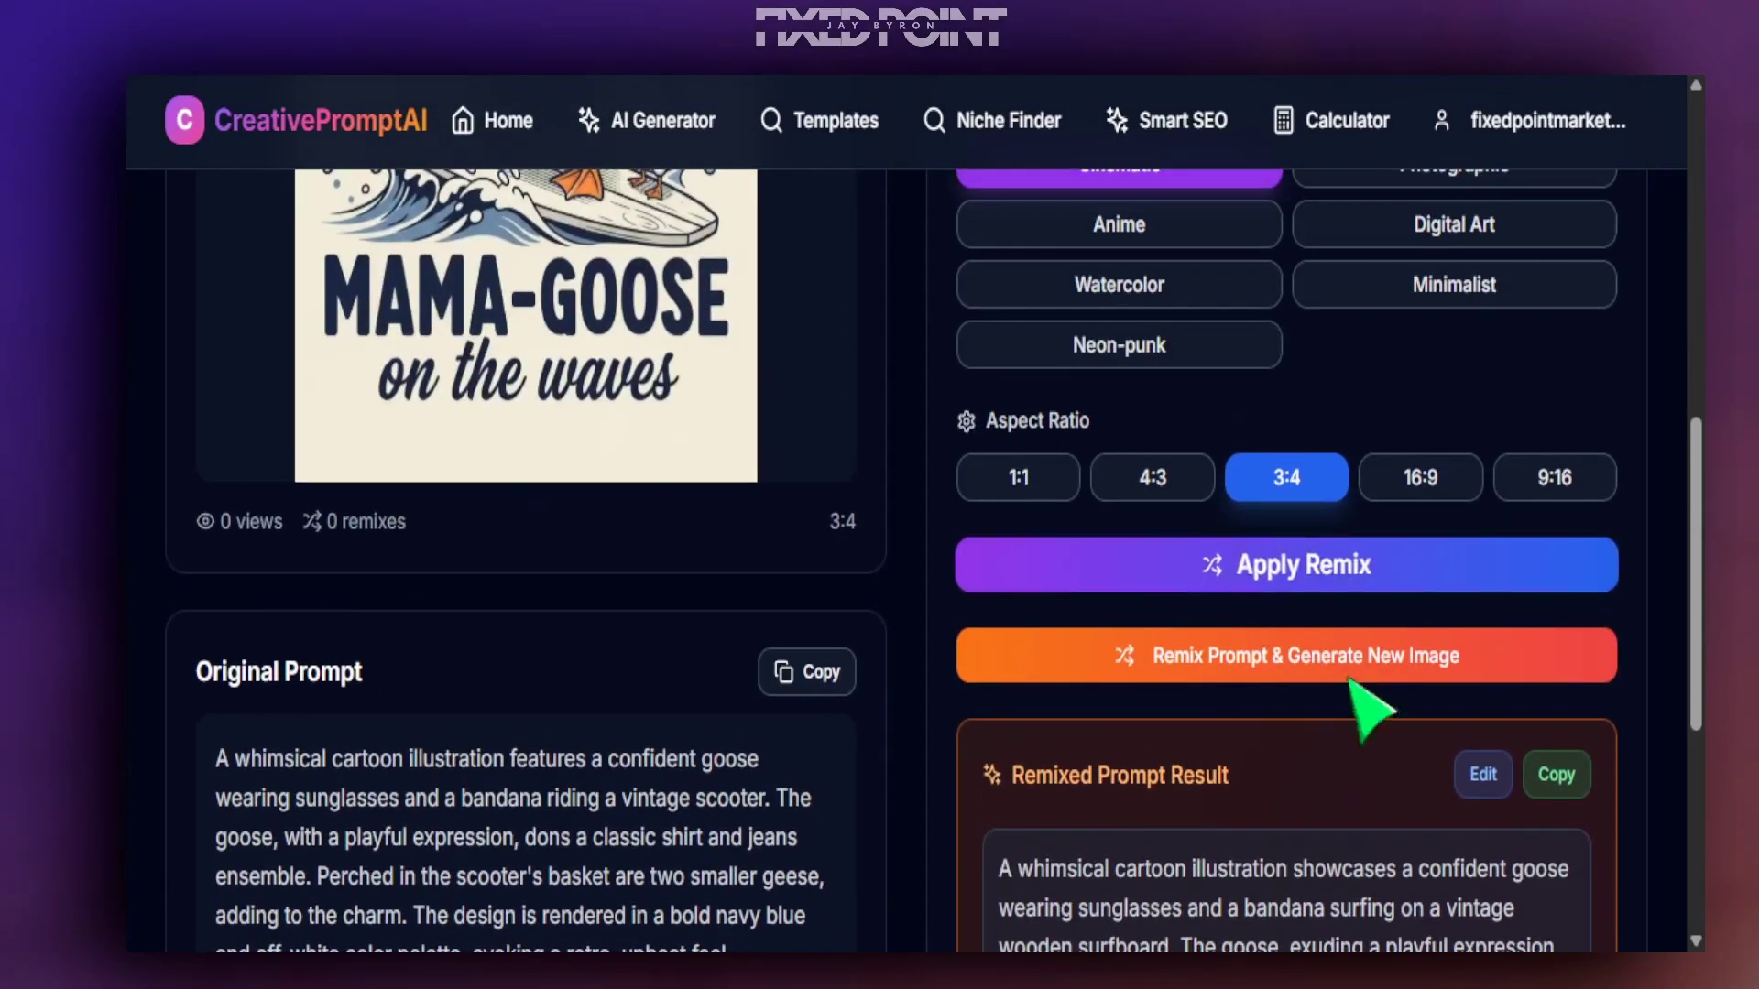
pyautogui.click(1299, 570)
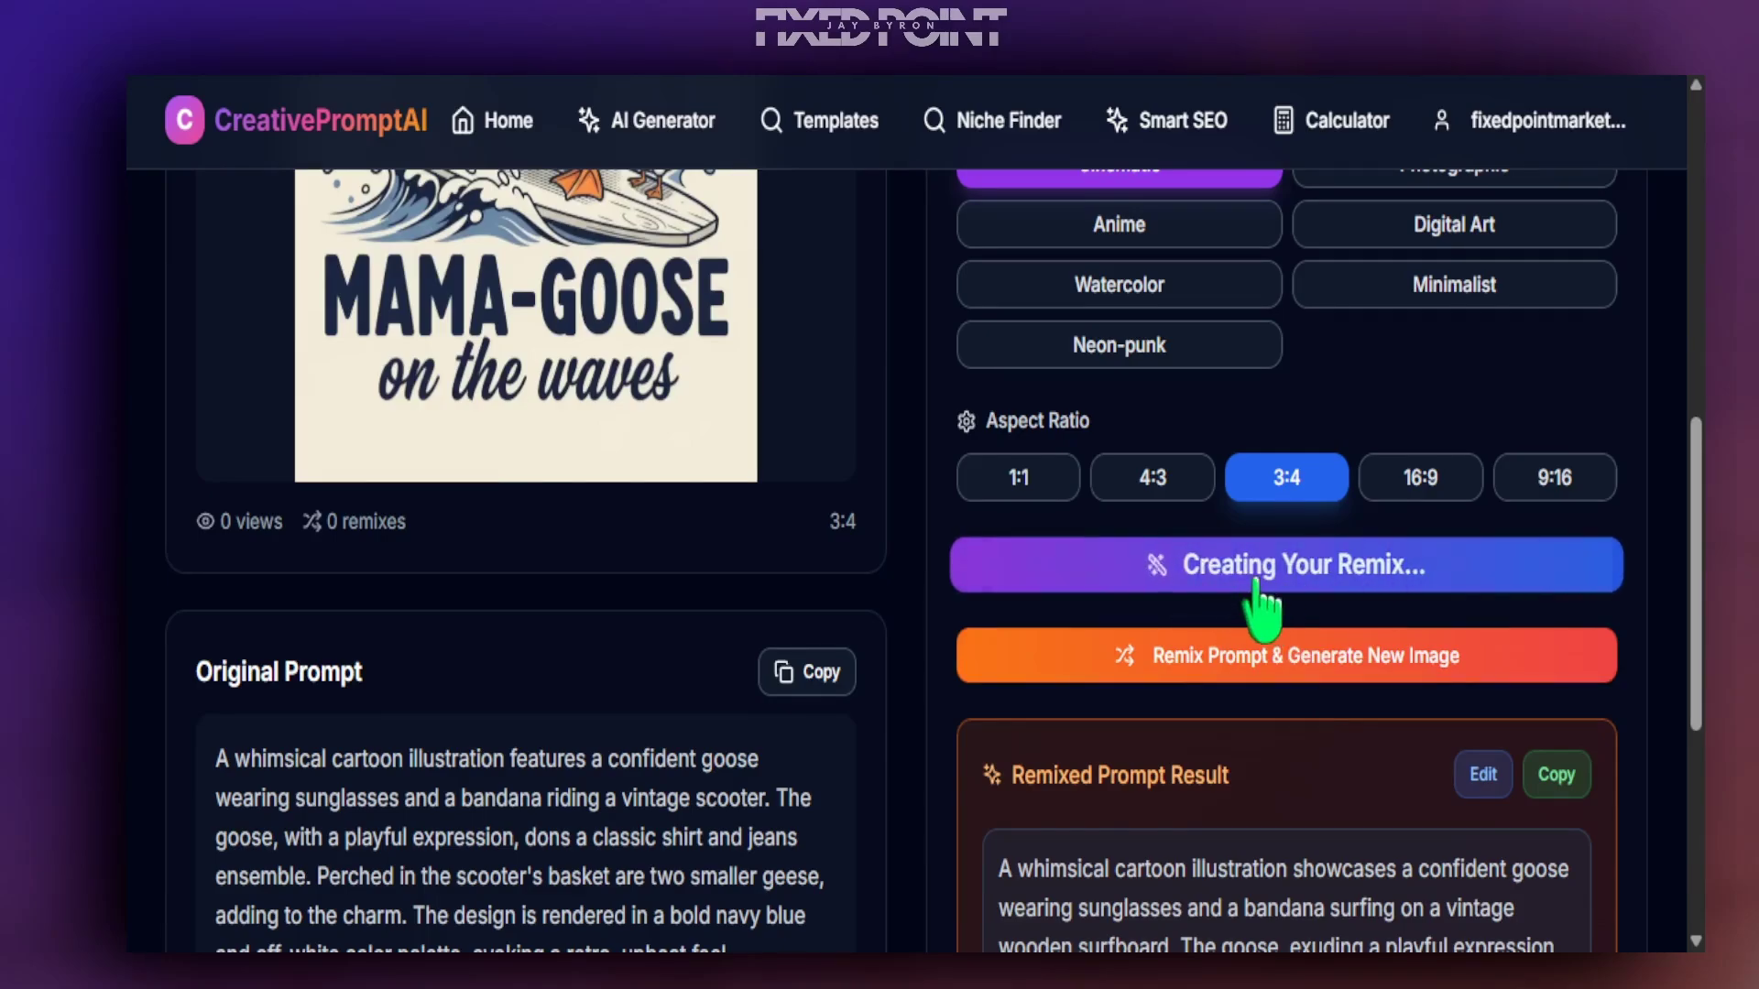
# - Generate a new image from the fall-themed remixed prompt and inspect the resulting goose design
pyautogui.scroll(-3, 1163, 641)
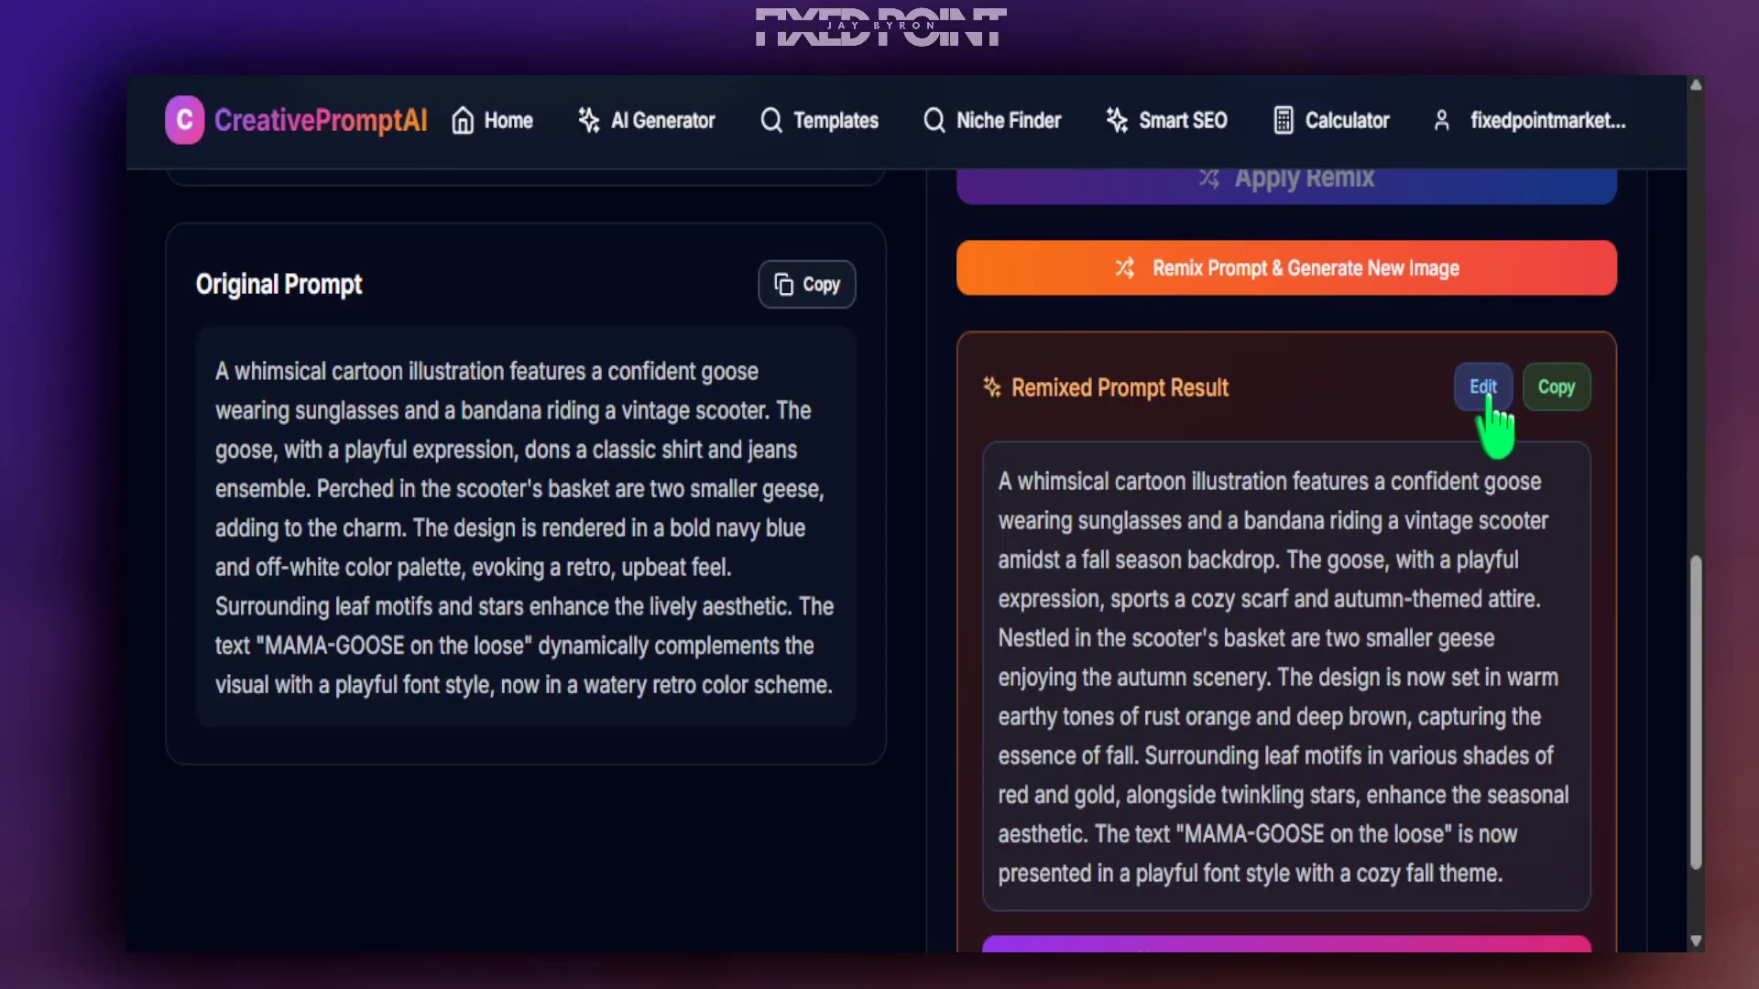
pyautogui.scroll(-1, 1406, 554)
pyautogui.click(1301, 810)
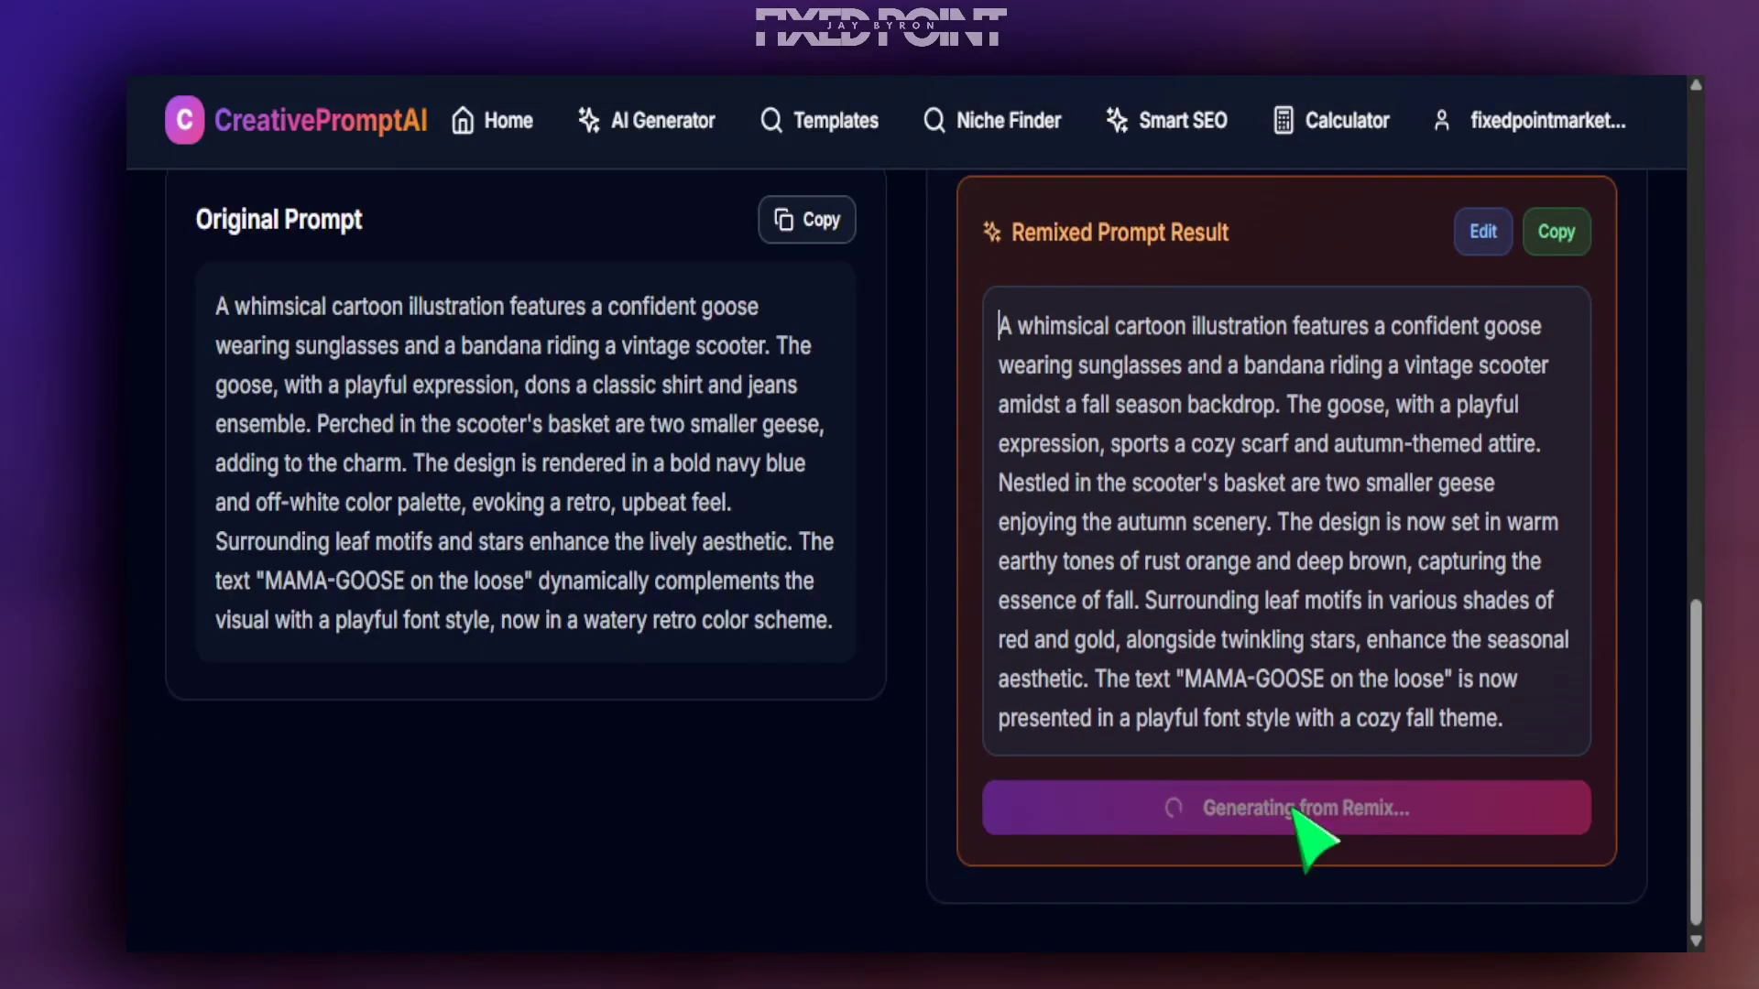
pyautogui.scroll(8, 1161, 822)
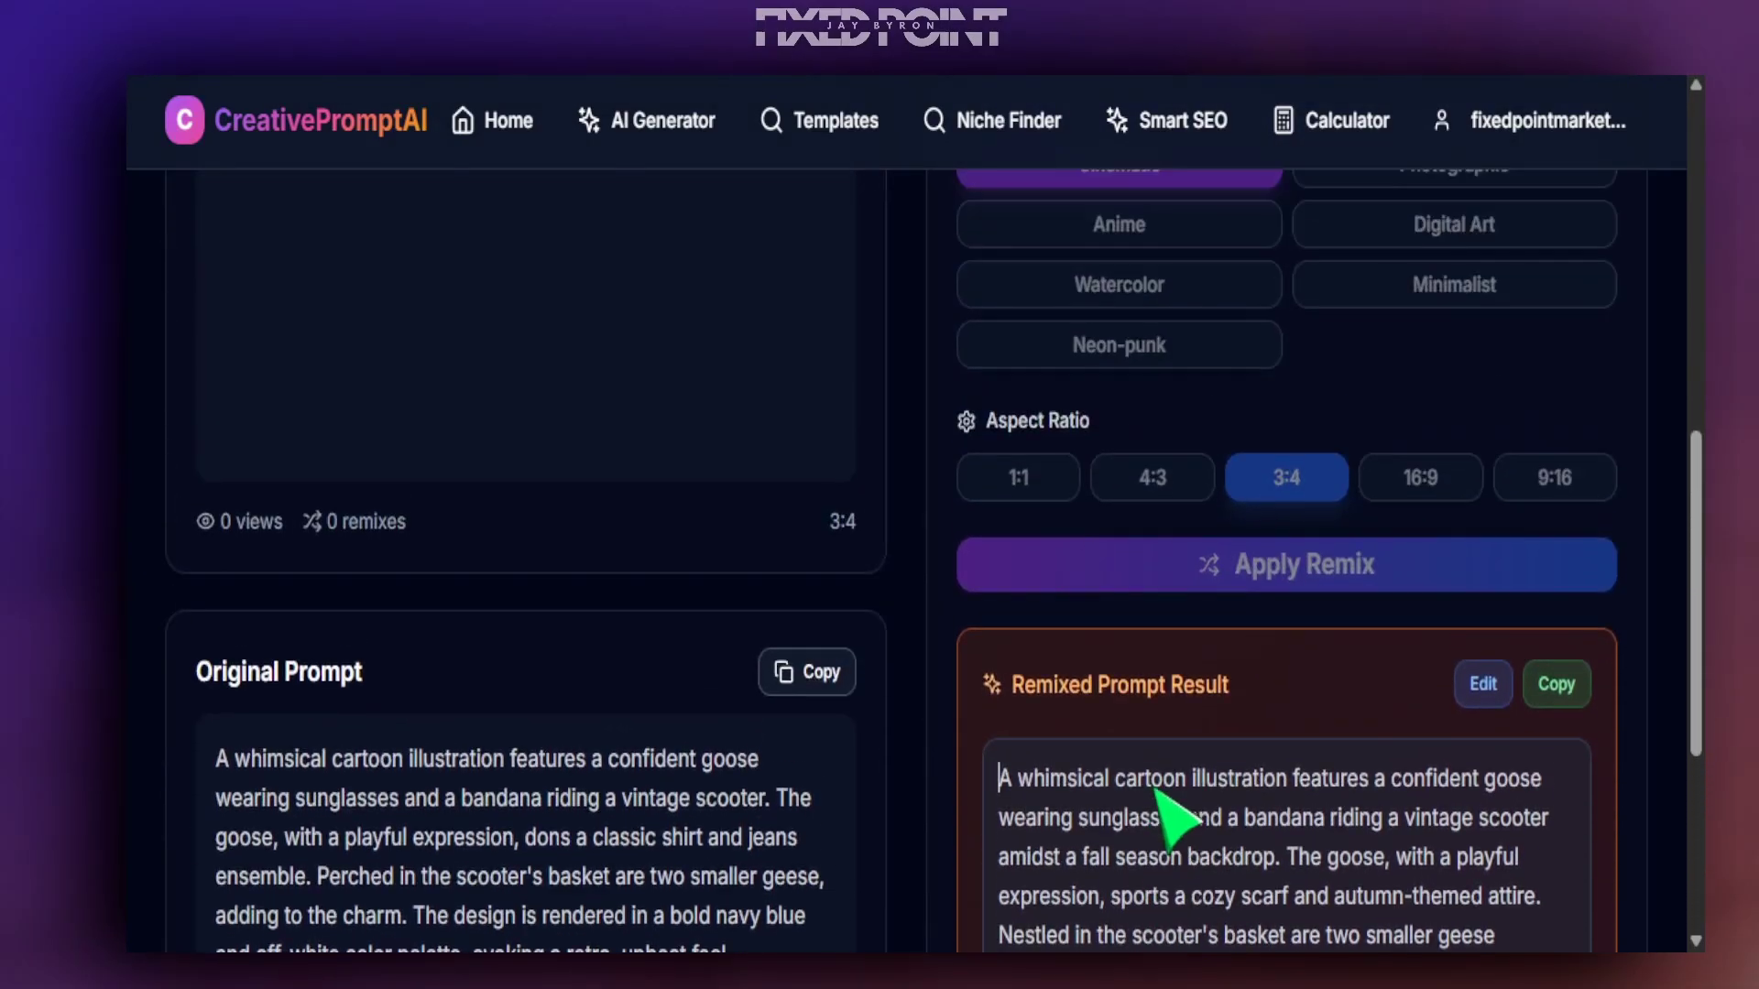
pyautogui.scroll(2, 569, 530)
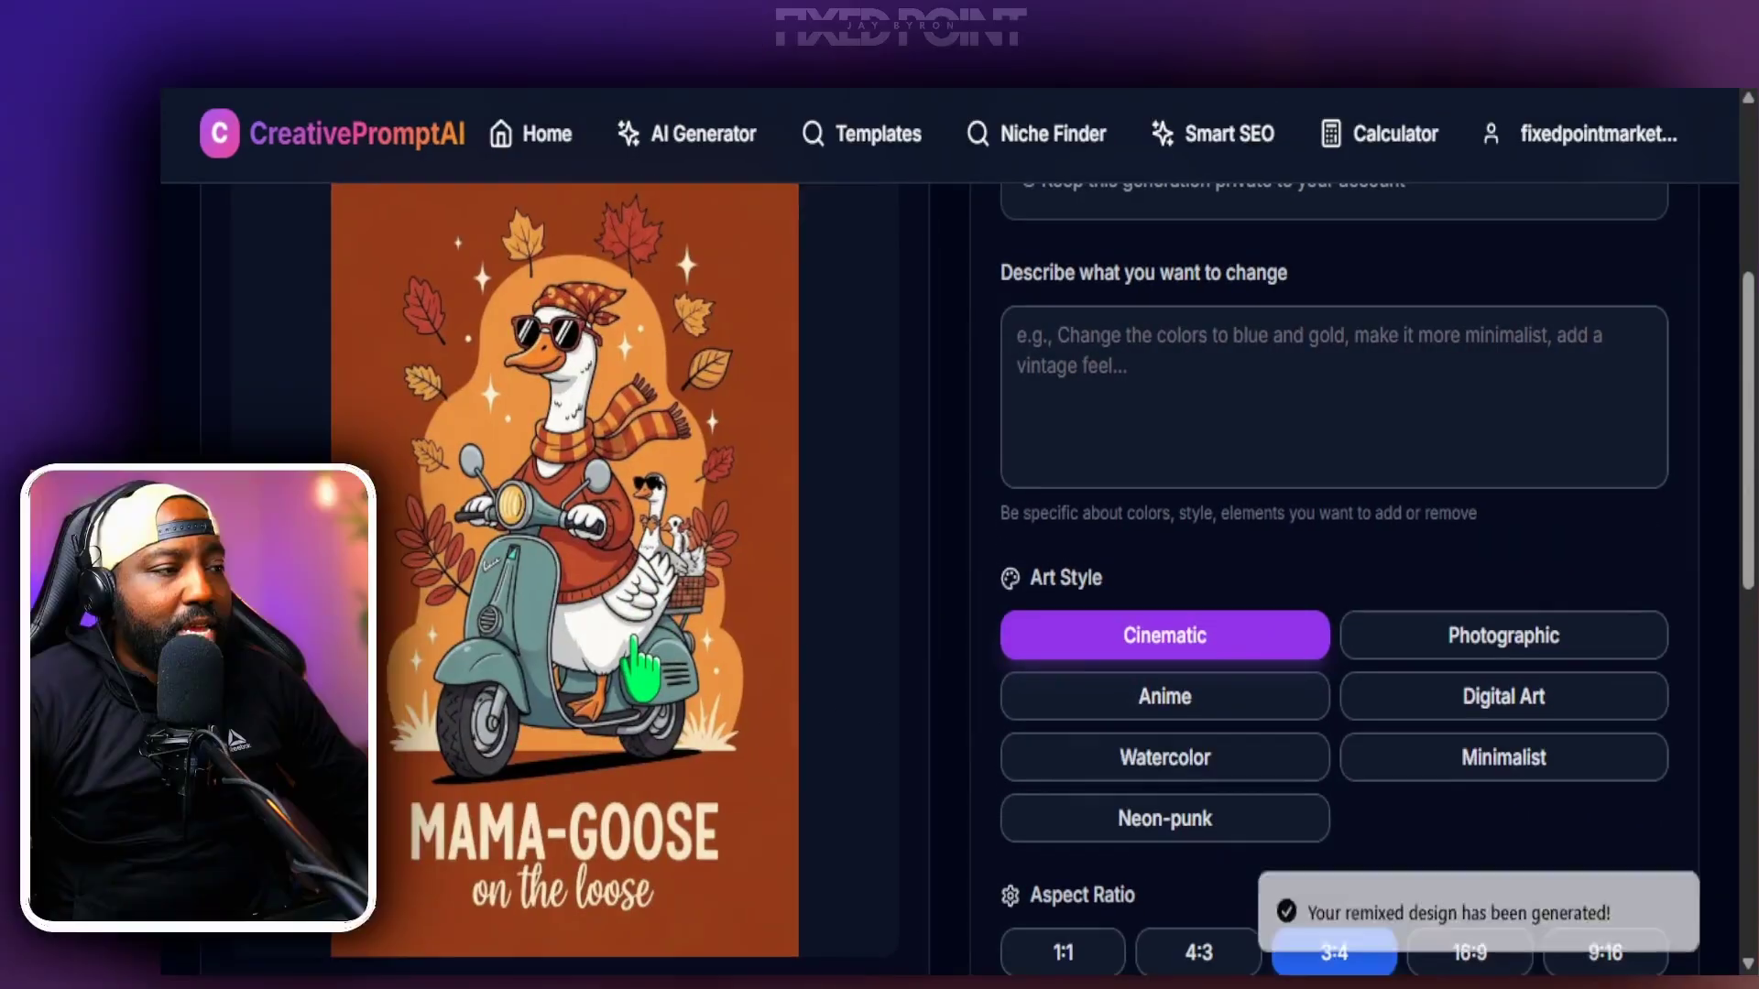
pyautogui.scroll(-5, 1465, 771)
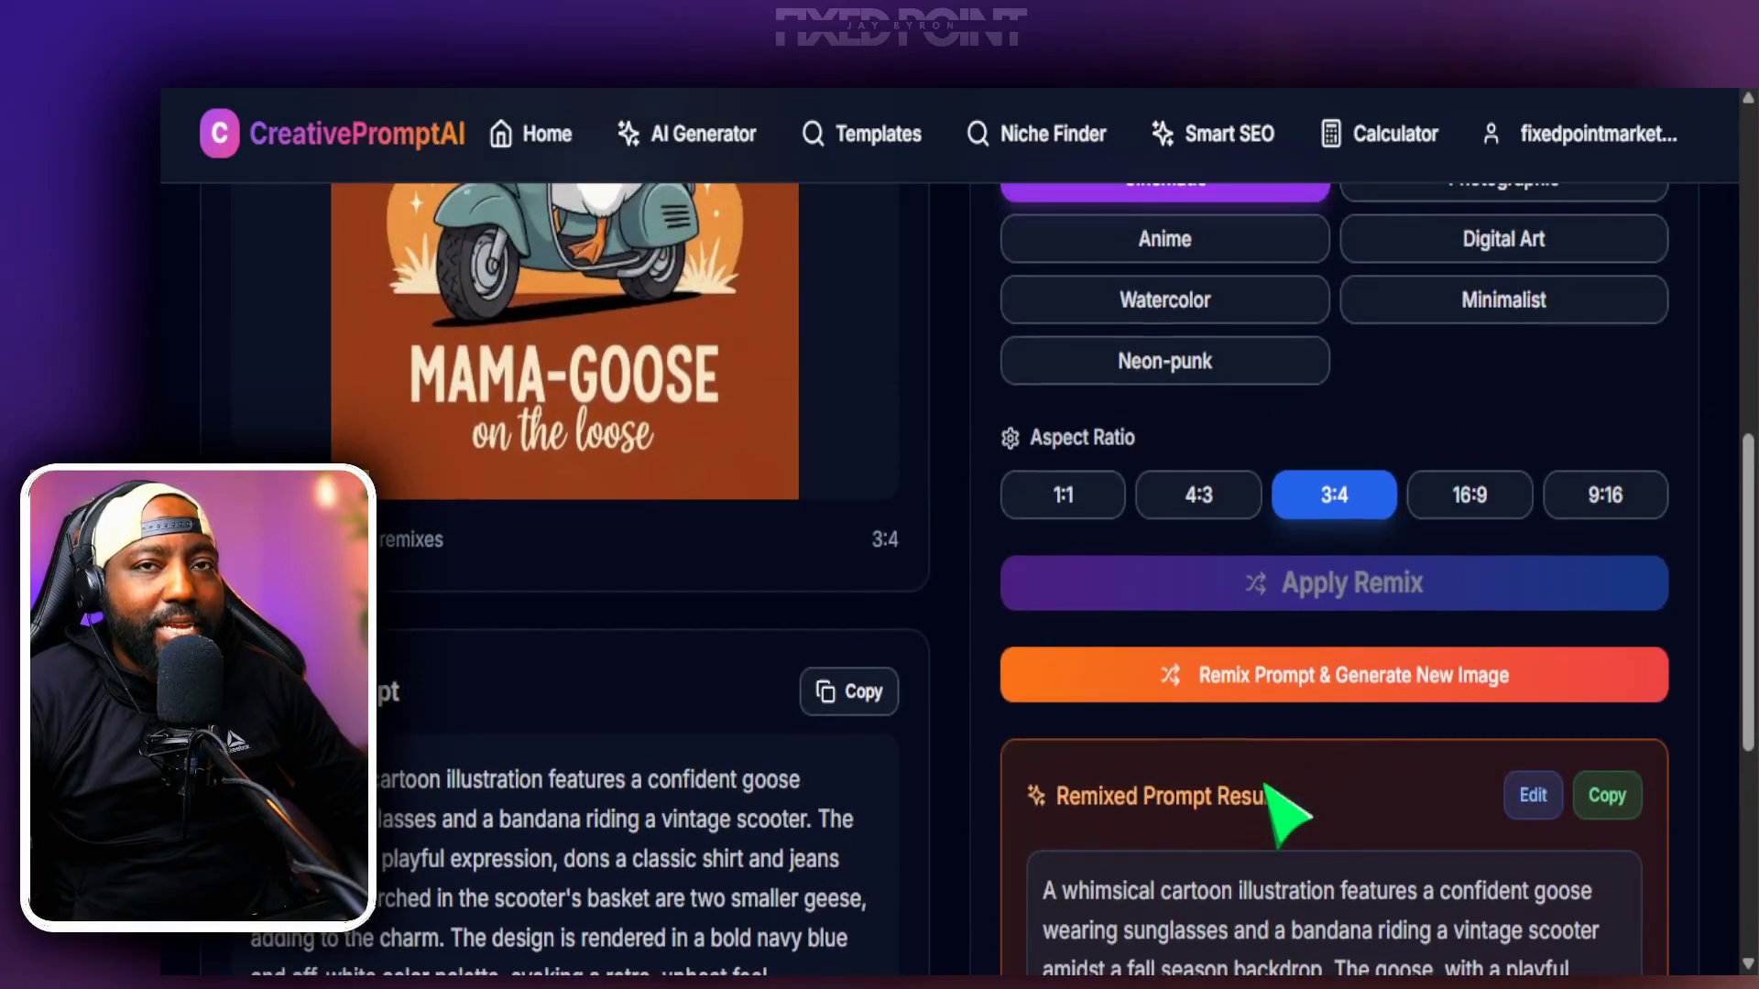
pyautogui.scroll(4, 1191, 788)
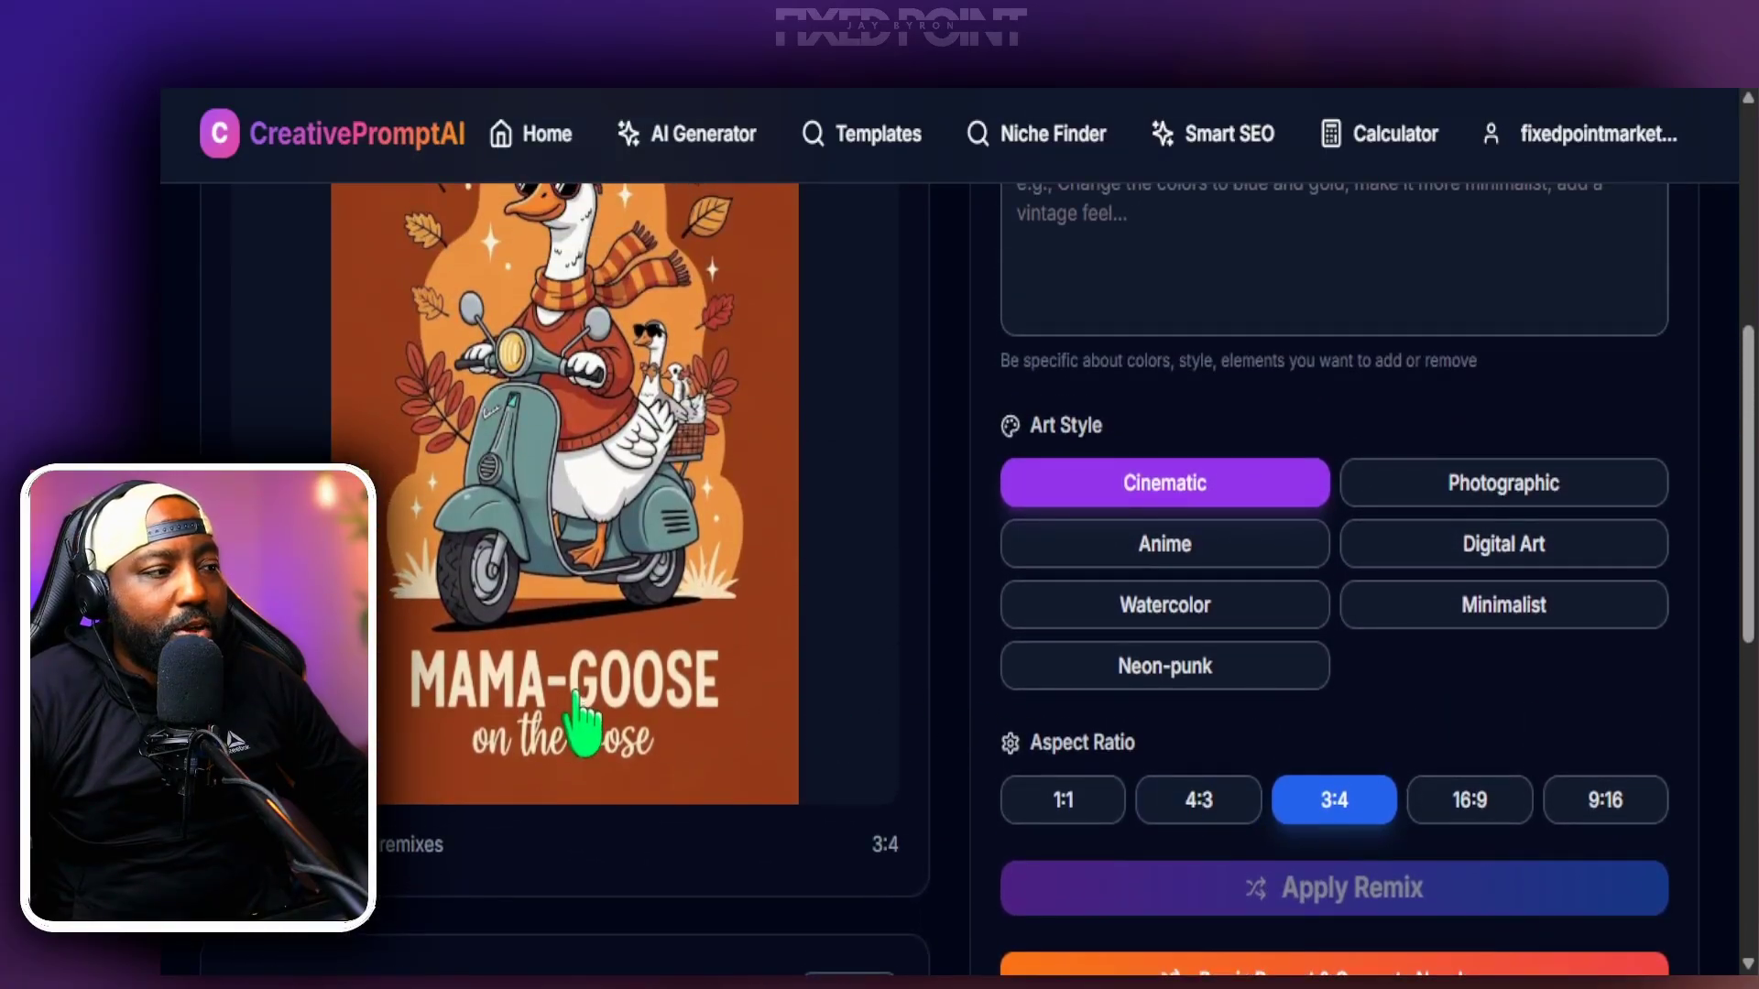
pyautogui.scroll(5, 581, 726)
pyautogui.scroll(-2, 596, 719)
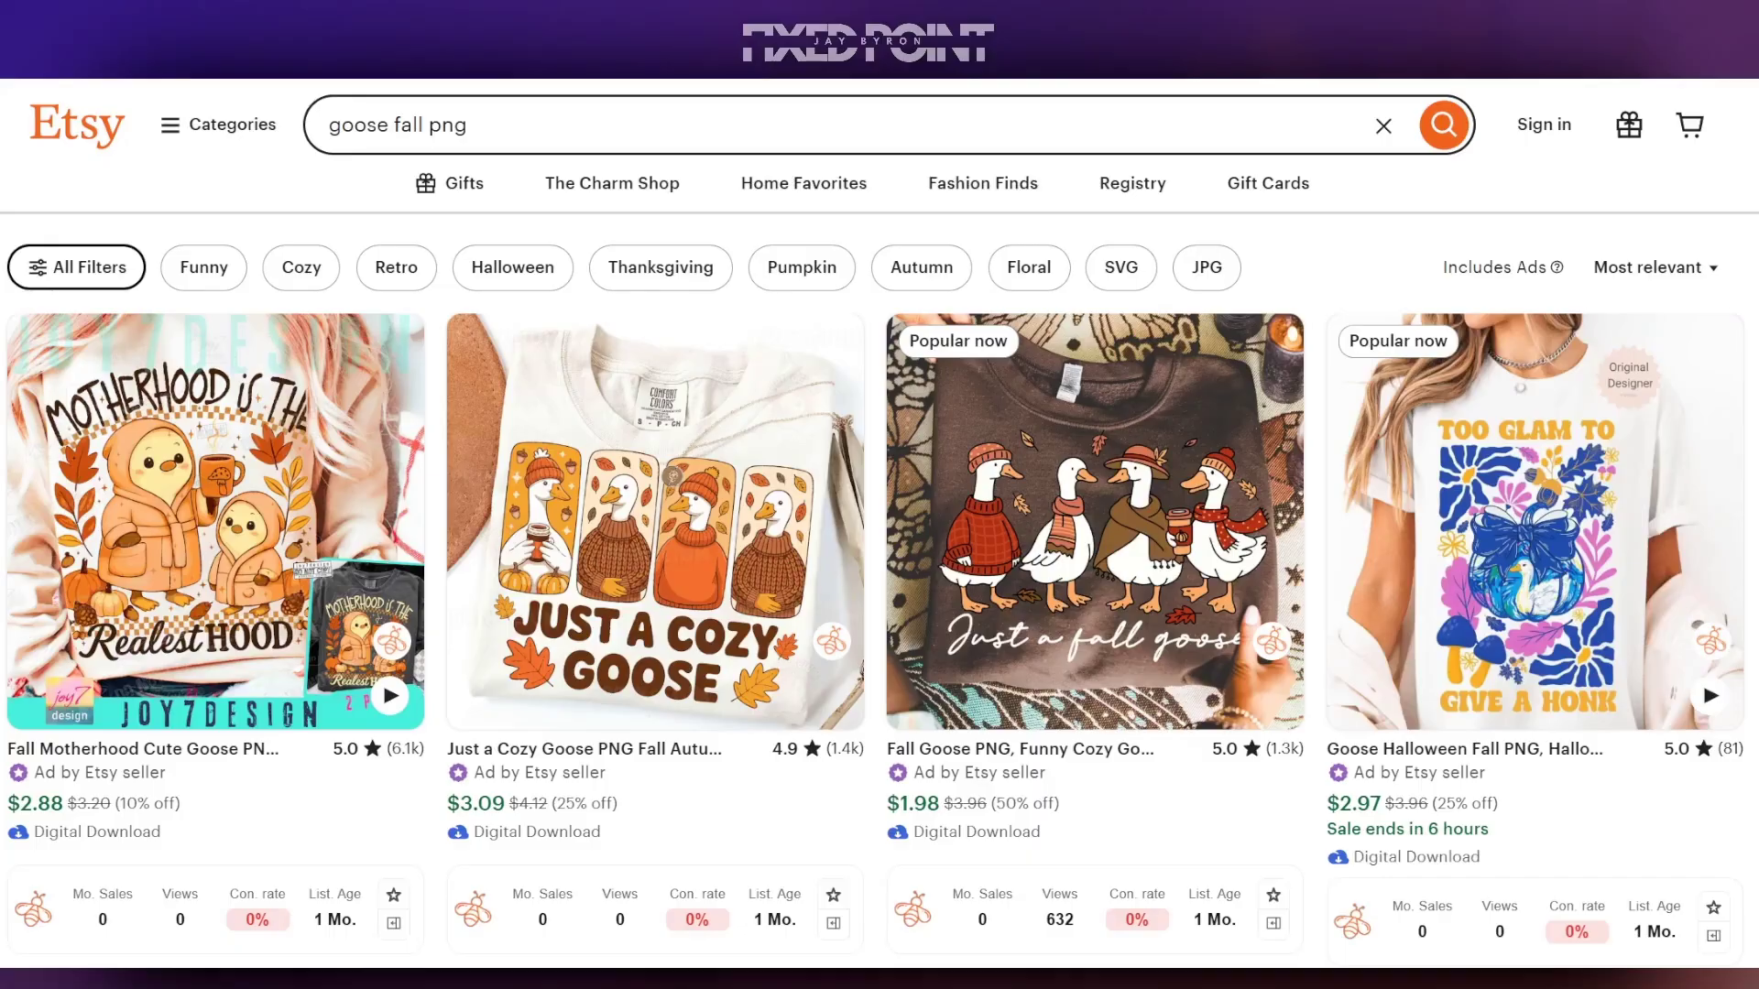
# - Browse the "goose fall png" listings on Etsy for comparable fall goose designs
pyautogui.scroll(-6, 880, 513)
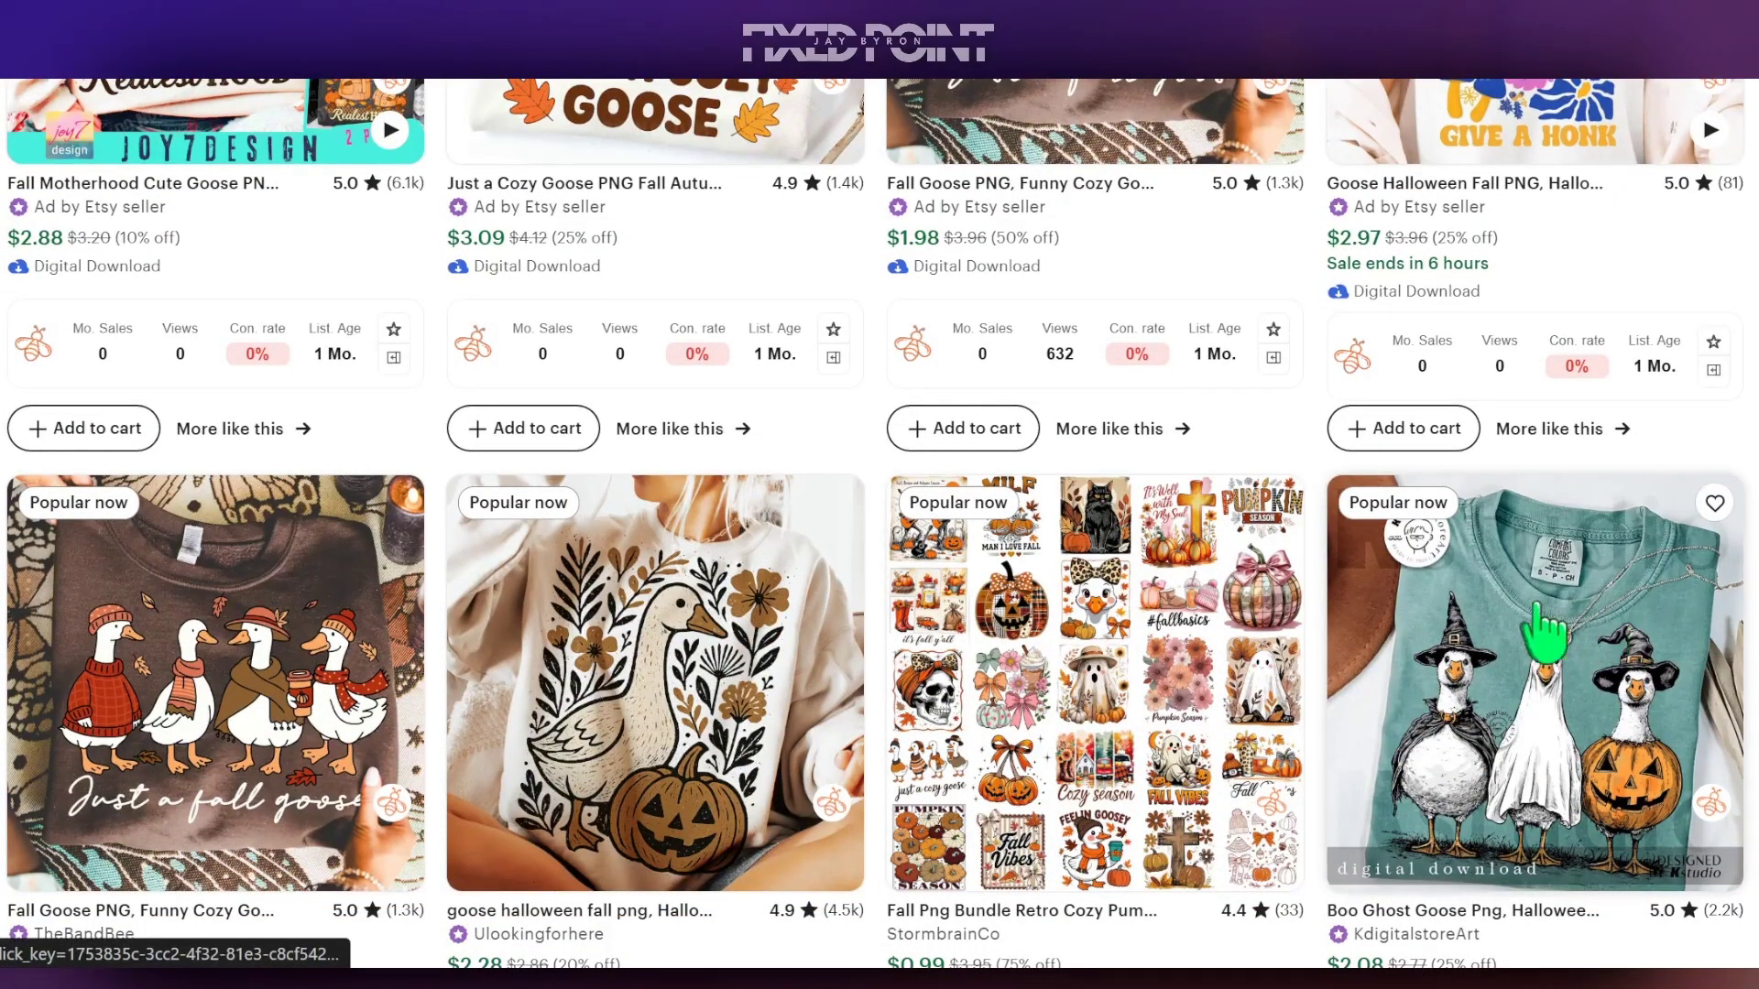
pyautogui.scroll(-3, 824, 628)
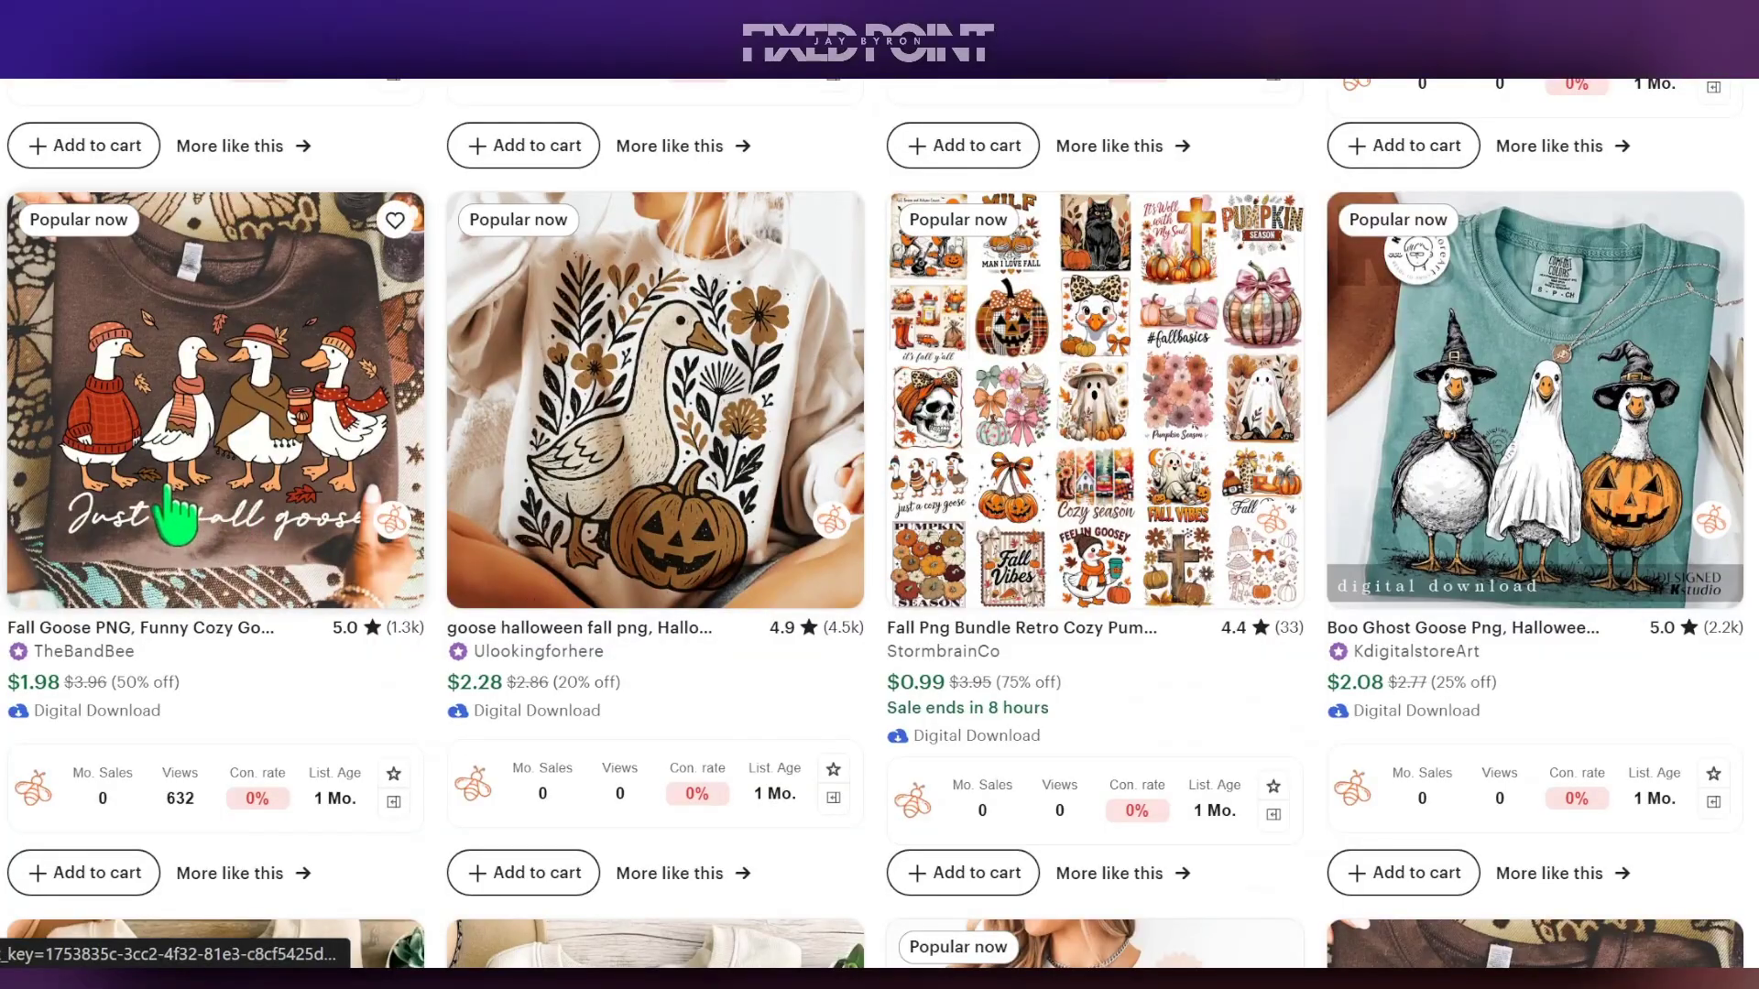
pyautogui.scroll(-6, 621, 541)
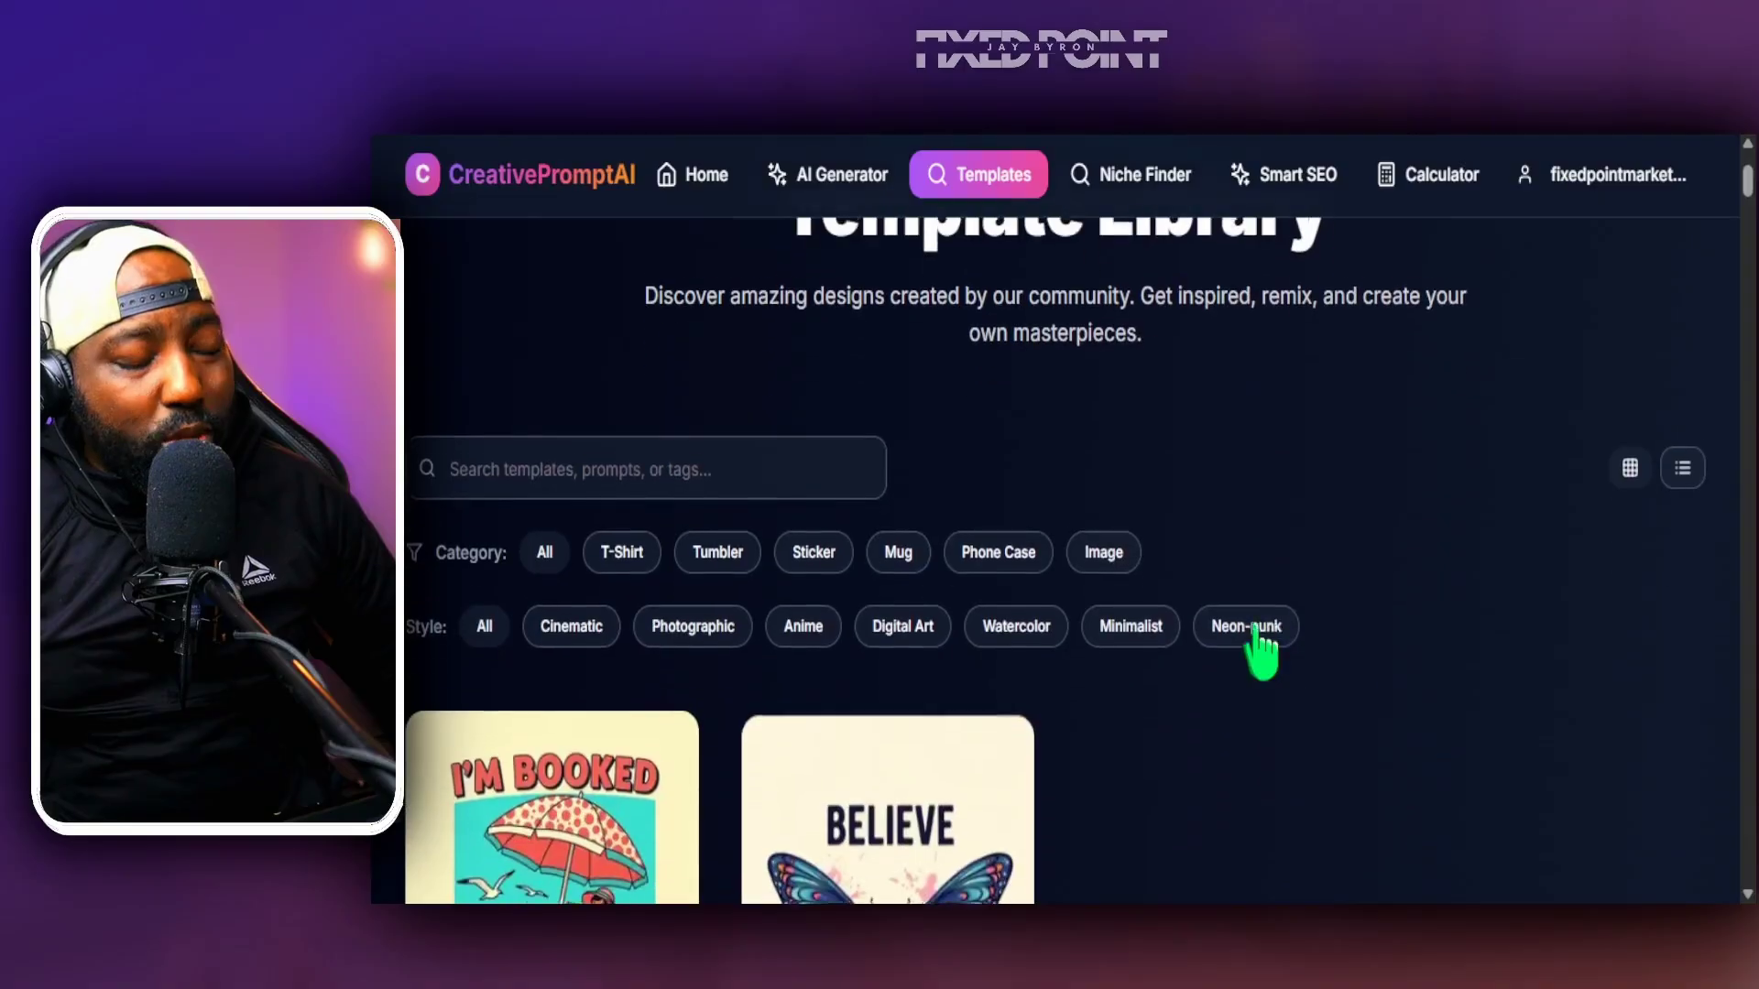
# - Back in CreativePromptAI, browse the template library's designs and review the fall-themed goose remix
pyautogui.scroll(-10, 1260, 650)
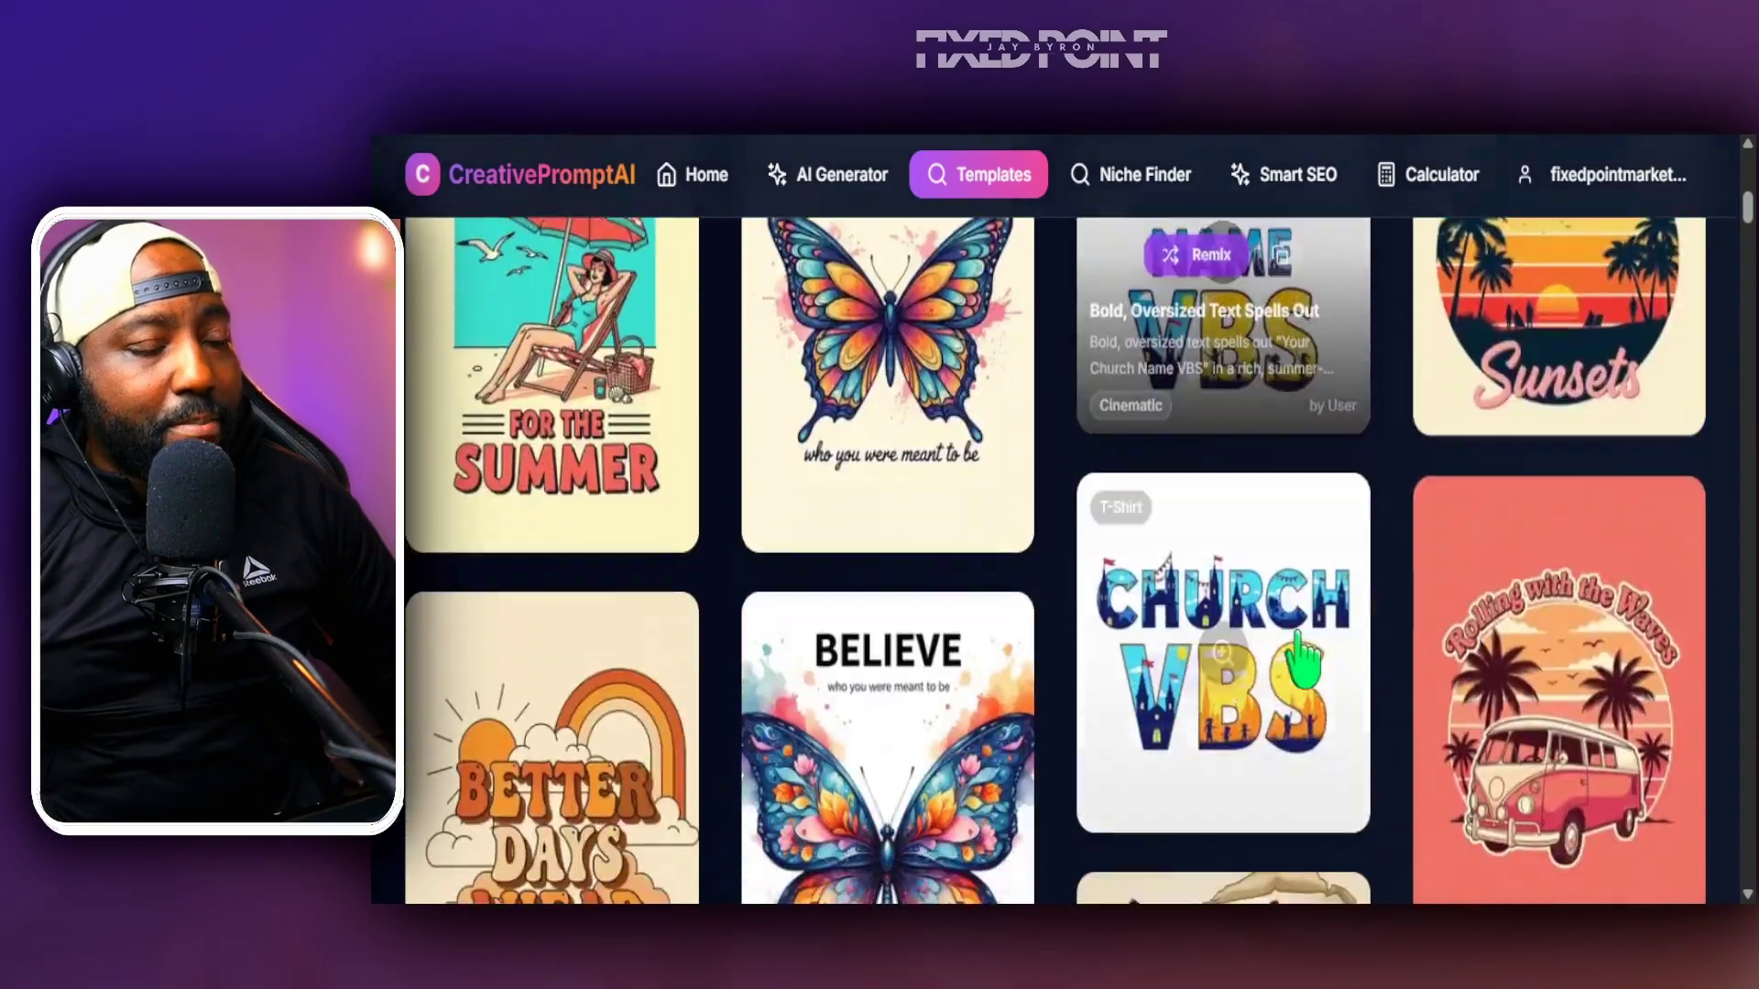
pyautogui.scroll(-5, 1418, 678)
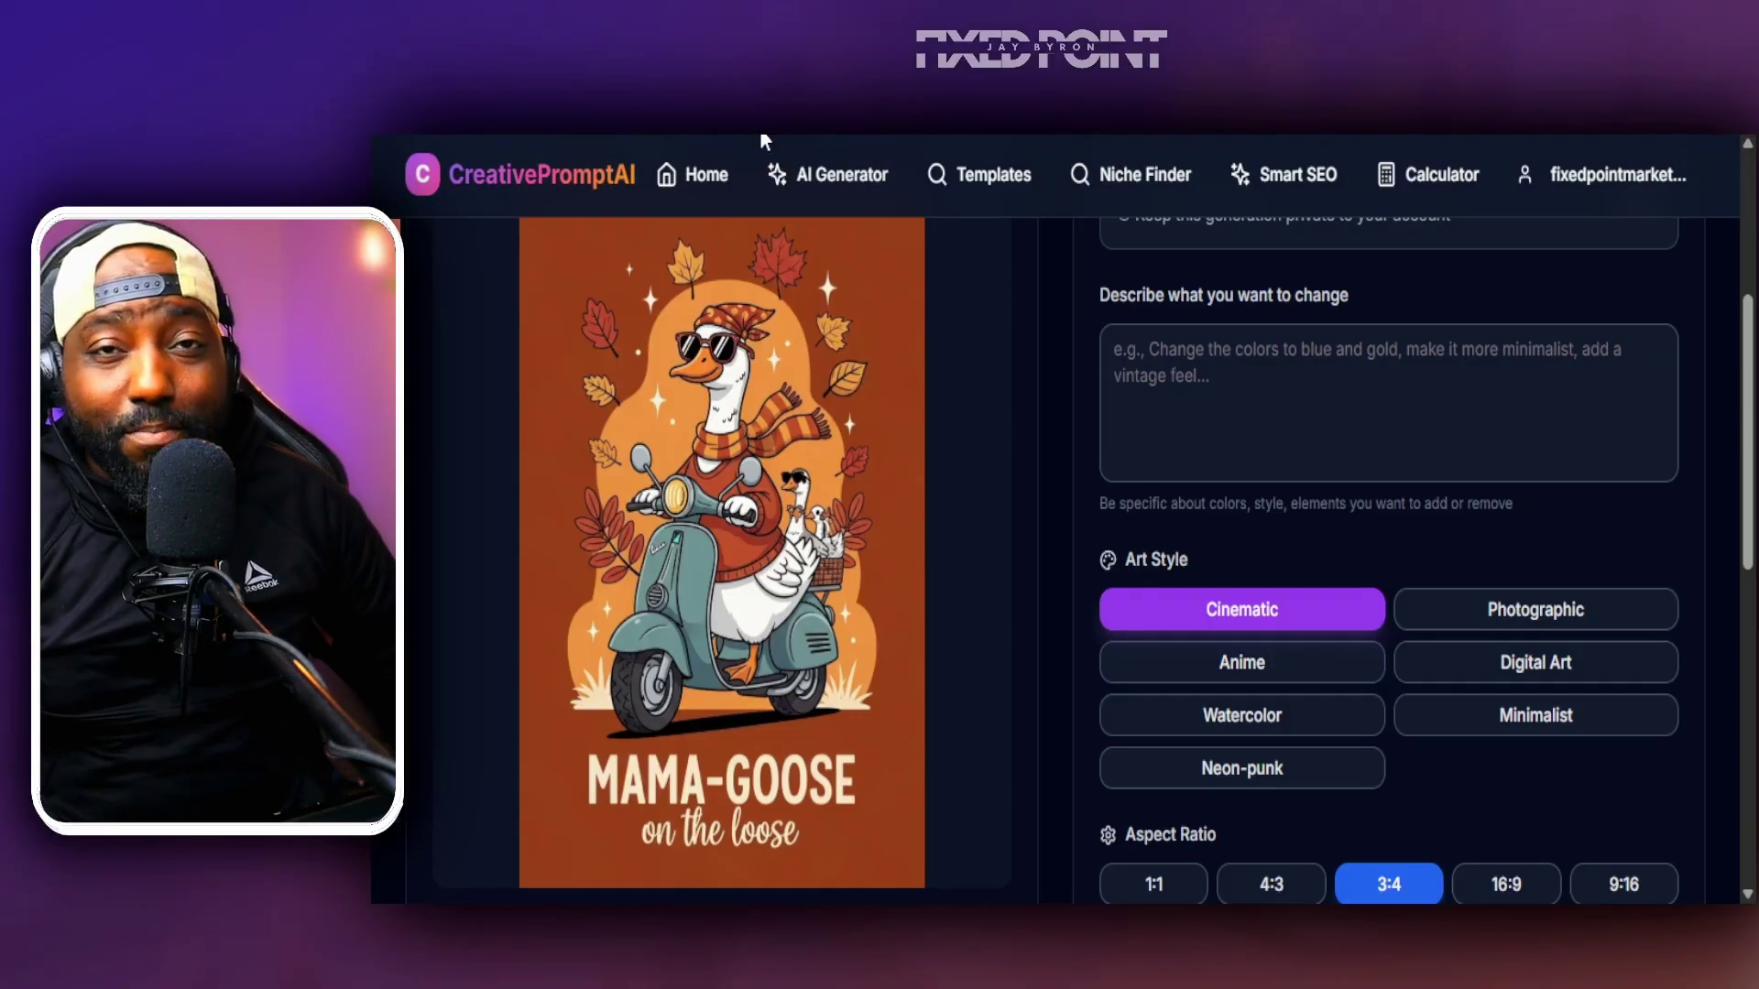
pyautogui.scroll(-3, 774, 527)
pyautogui.scroll(2, 774, 527)
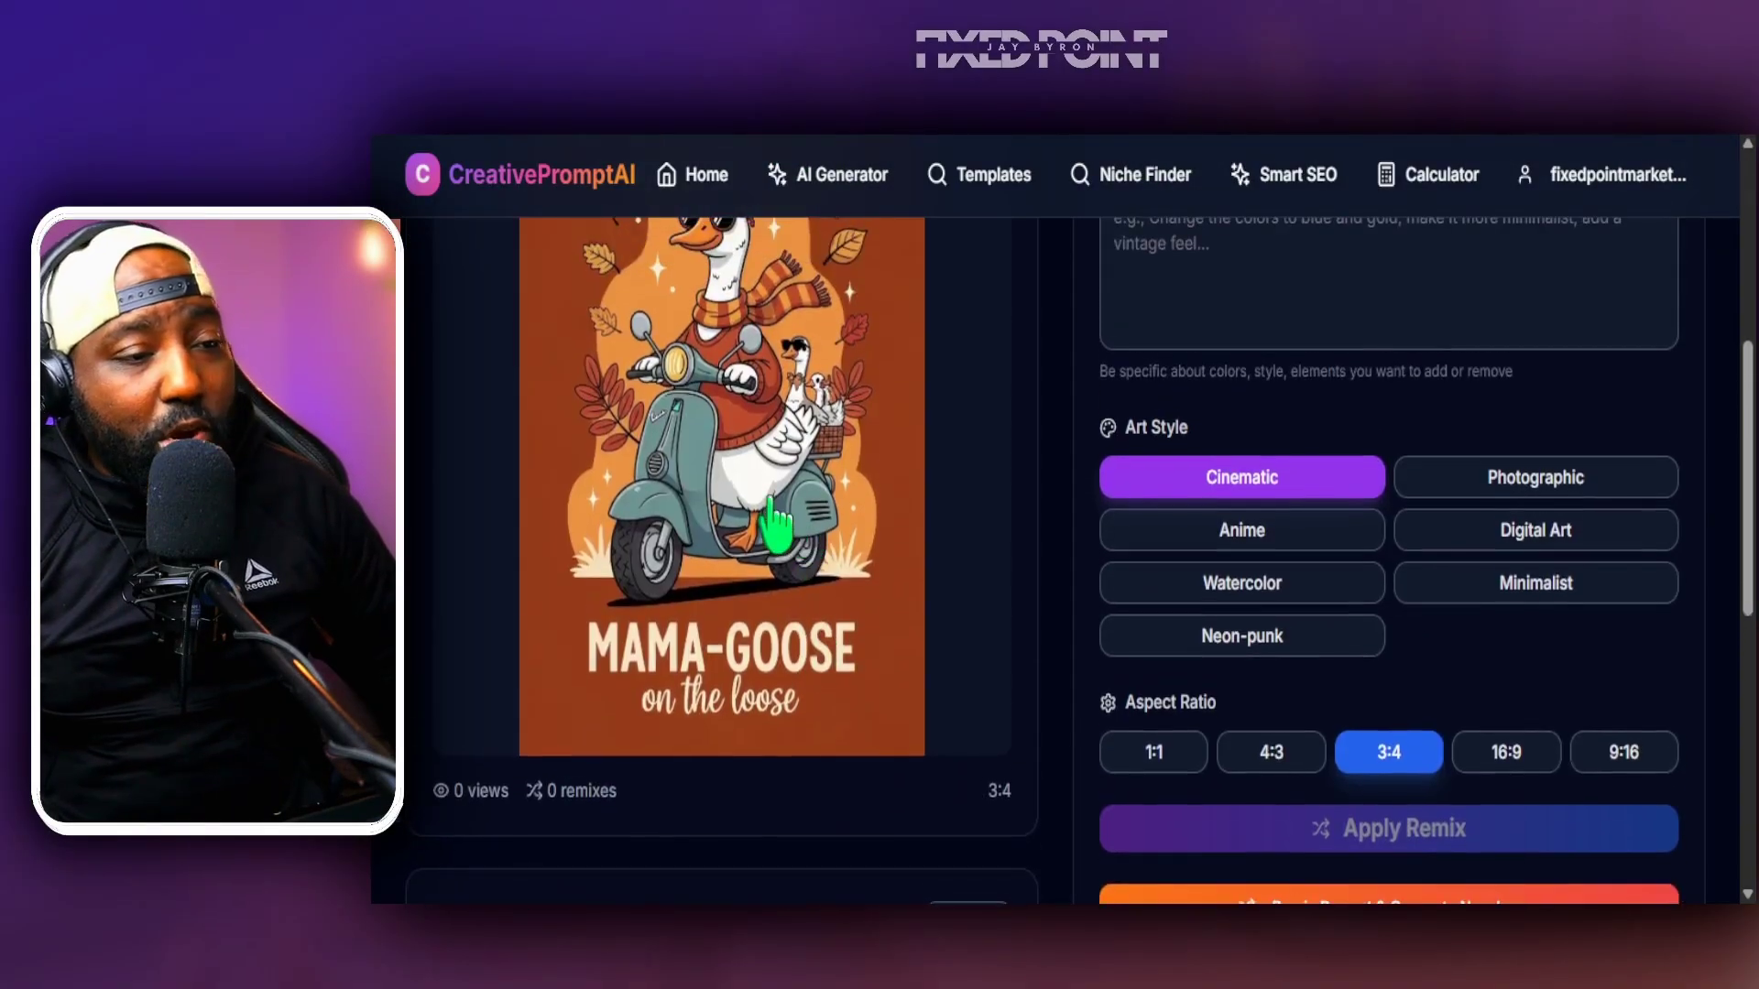
pyautogui.scroll(5, 916, 541)
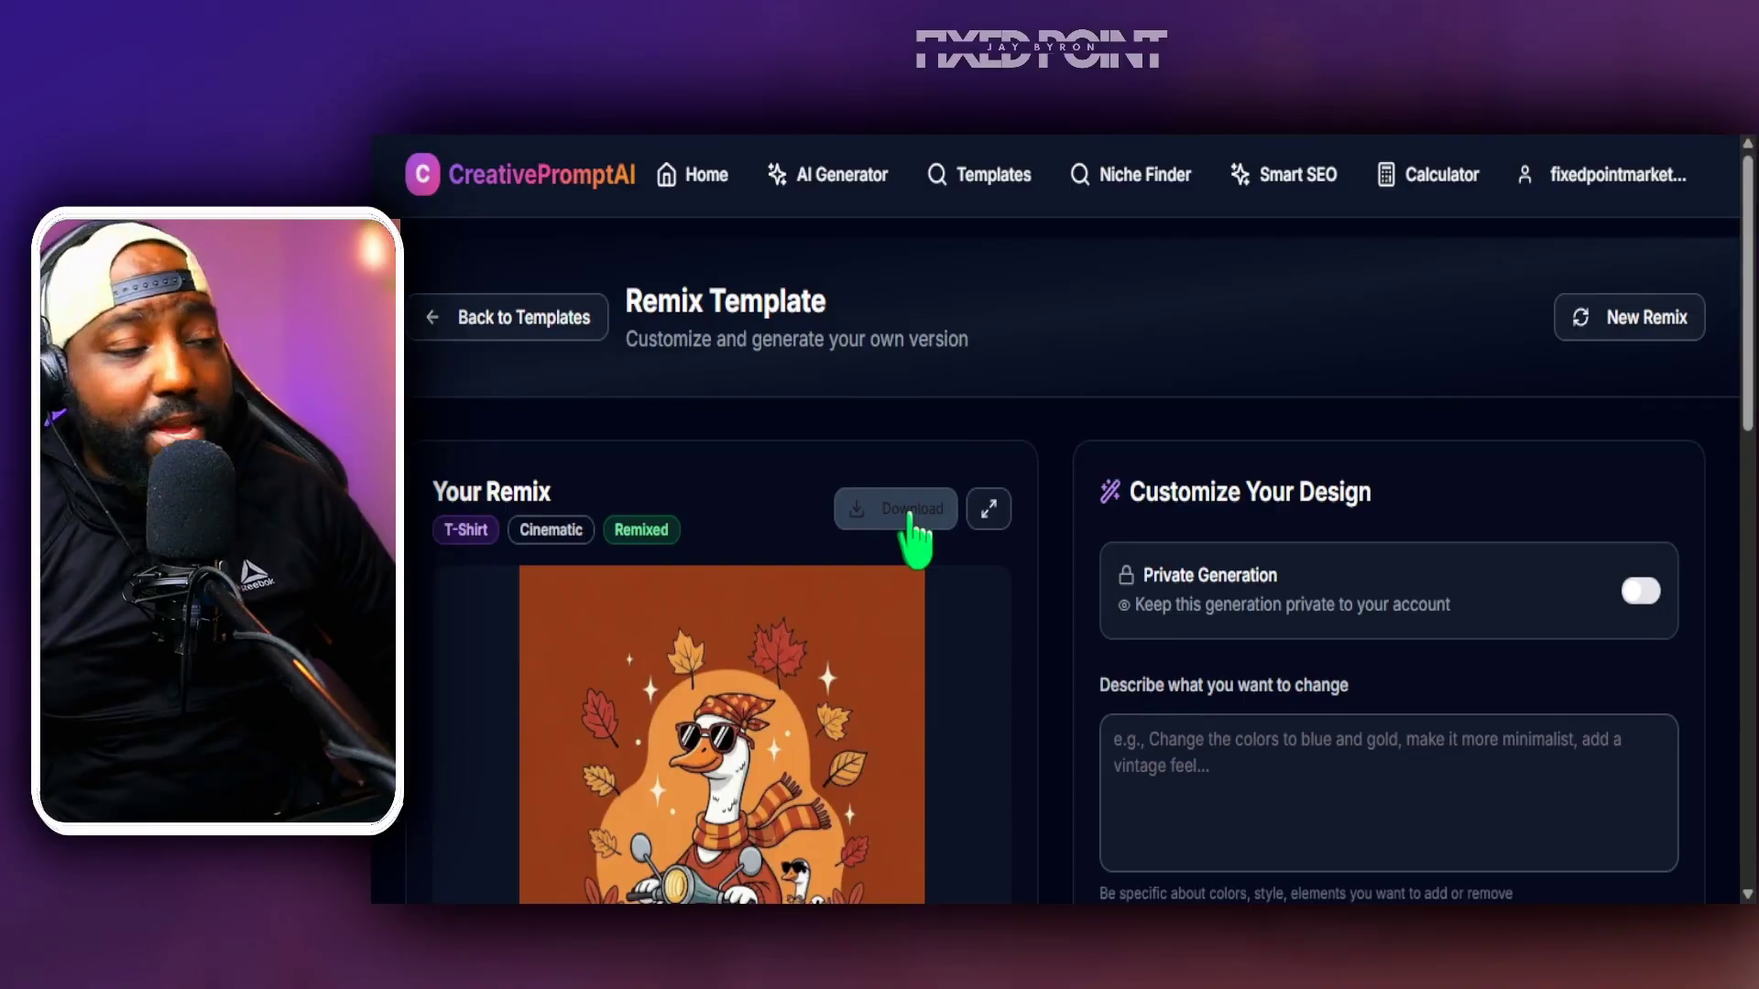
# - Find the "STRAIGHT OUTTA THE 90s" T-shirt design in the template library and open it for remixing
pyautogui.scroll(-3, 920, 566)
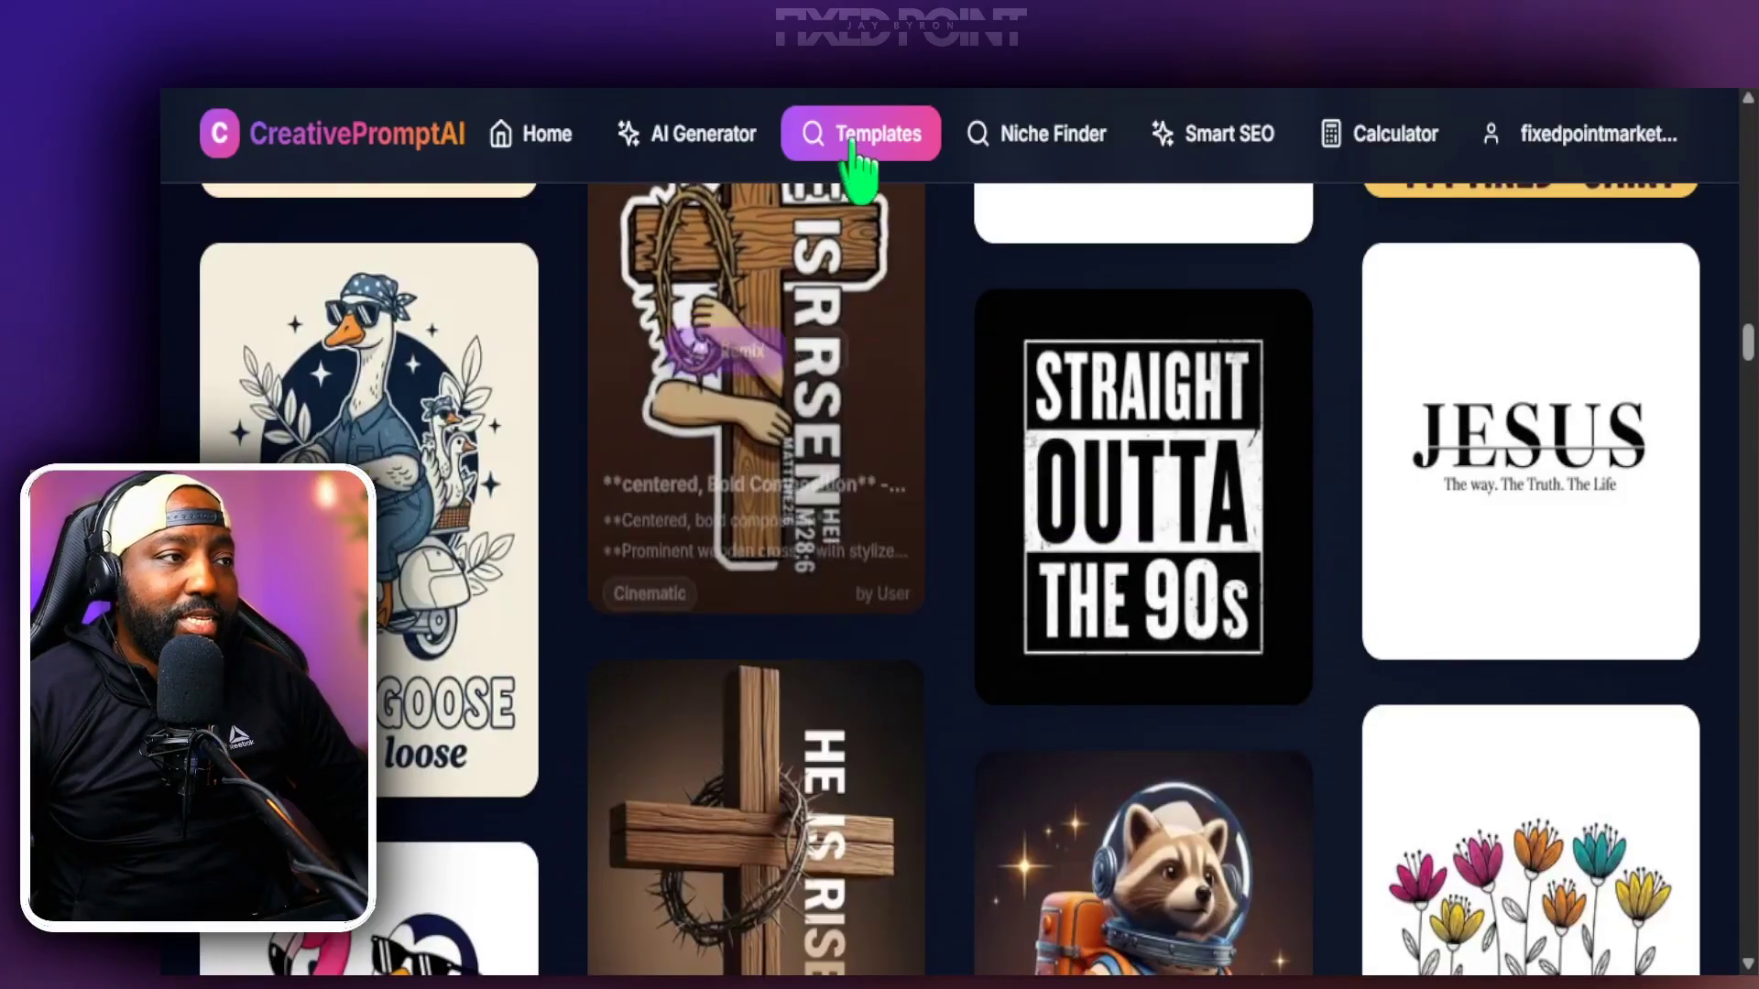
pyautogui.click(1165, 432)
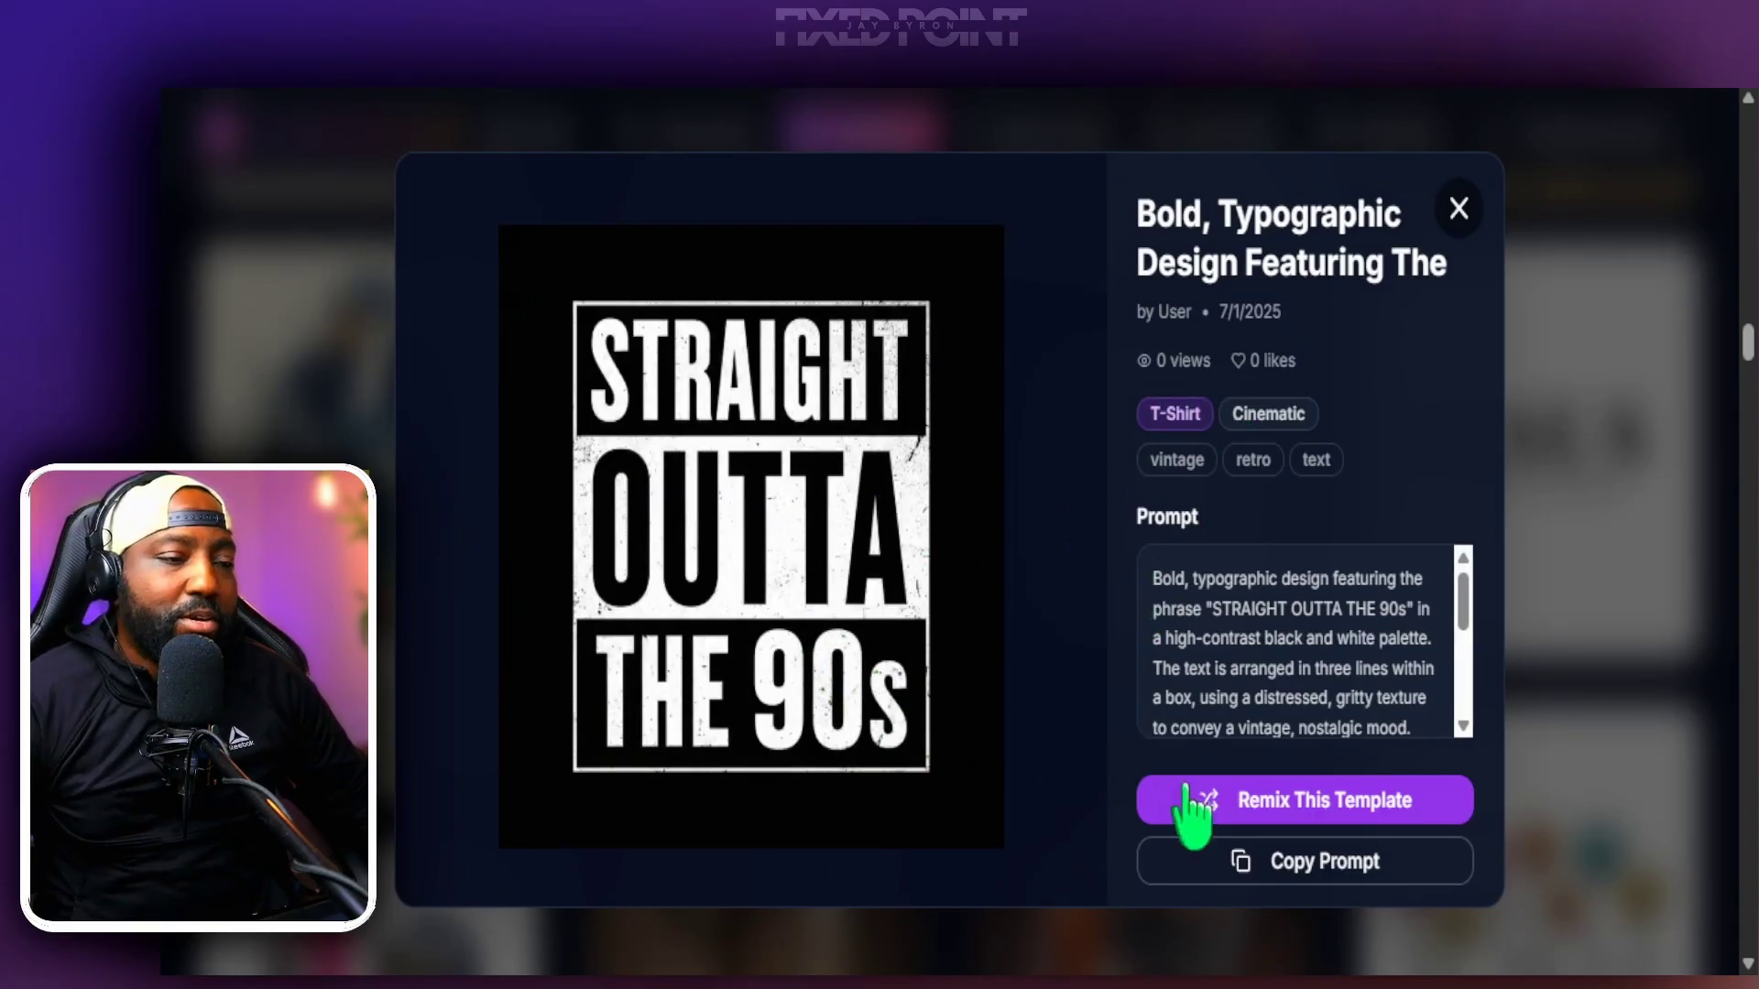
pyautogui.click(1240, 806)
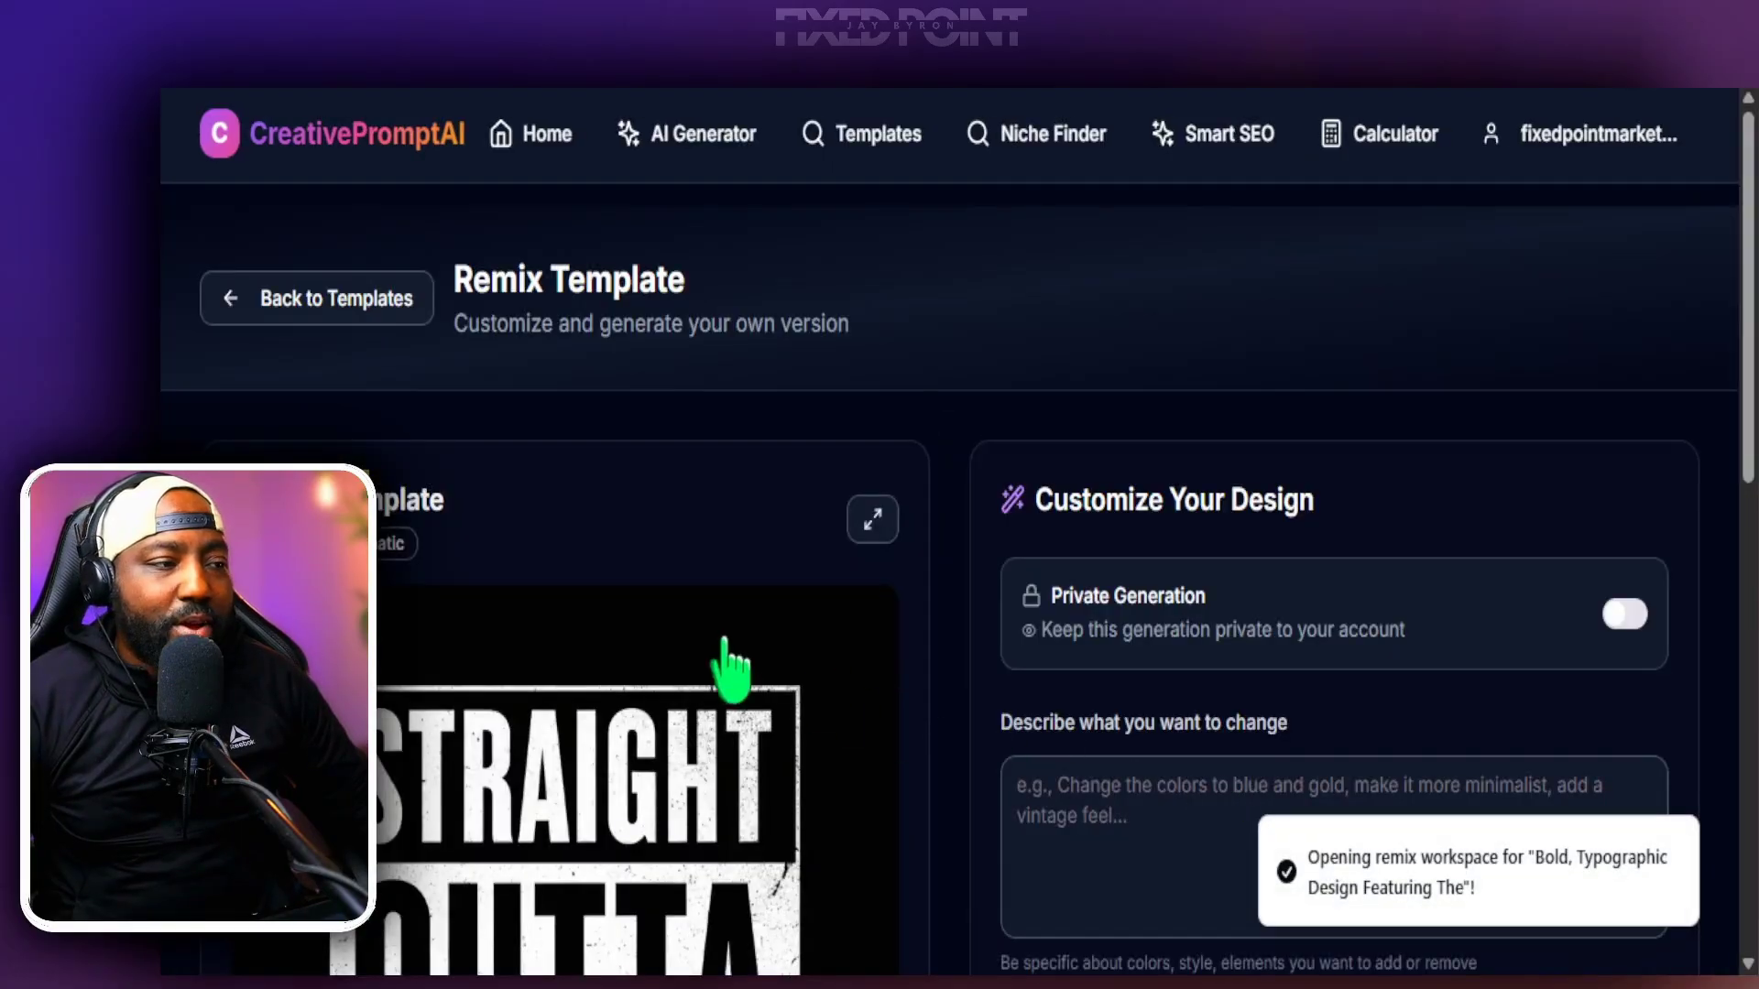
# - Describe the change as "make this about pratice" and apply the remix to the template
pyautogui.scroll(-5, 641, 668)
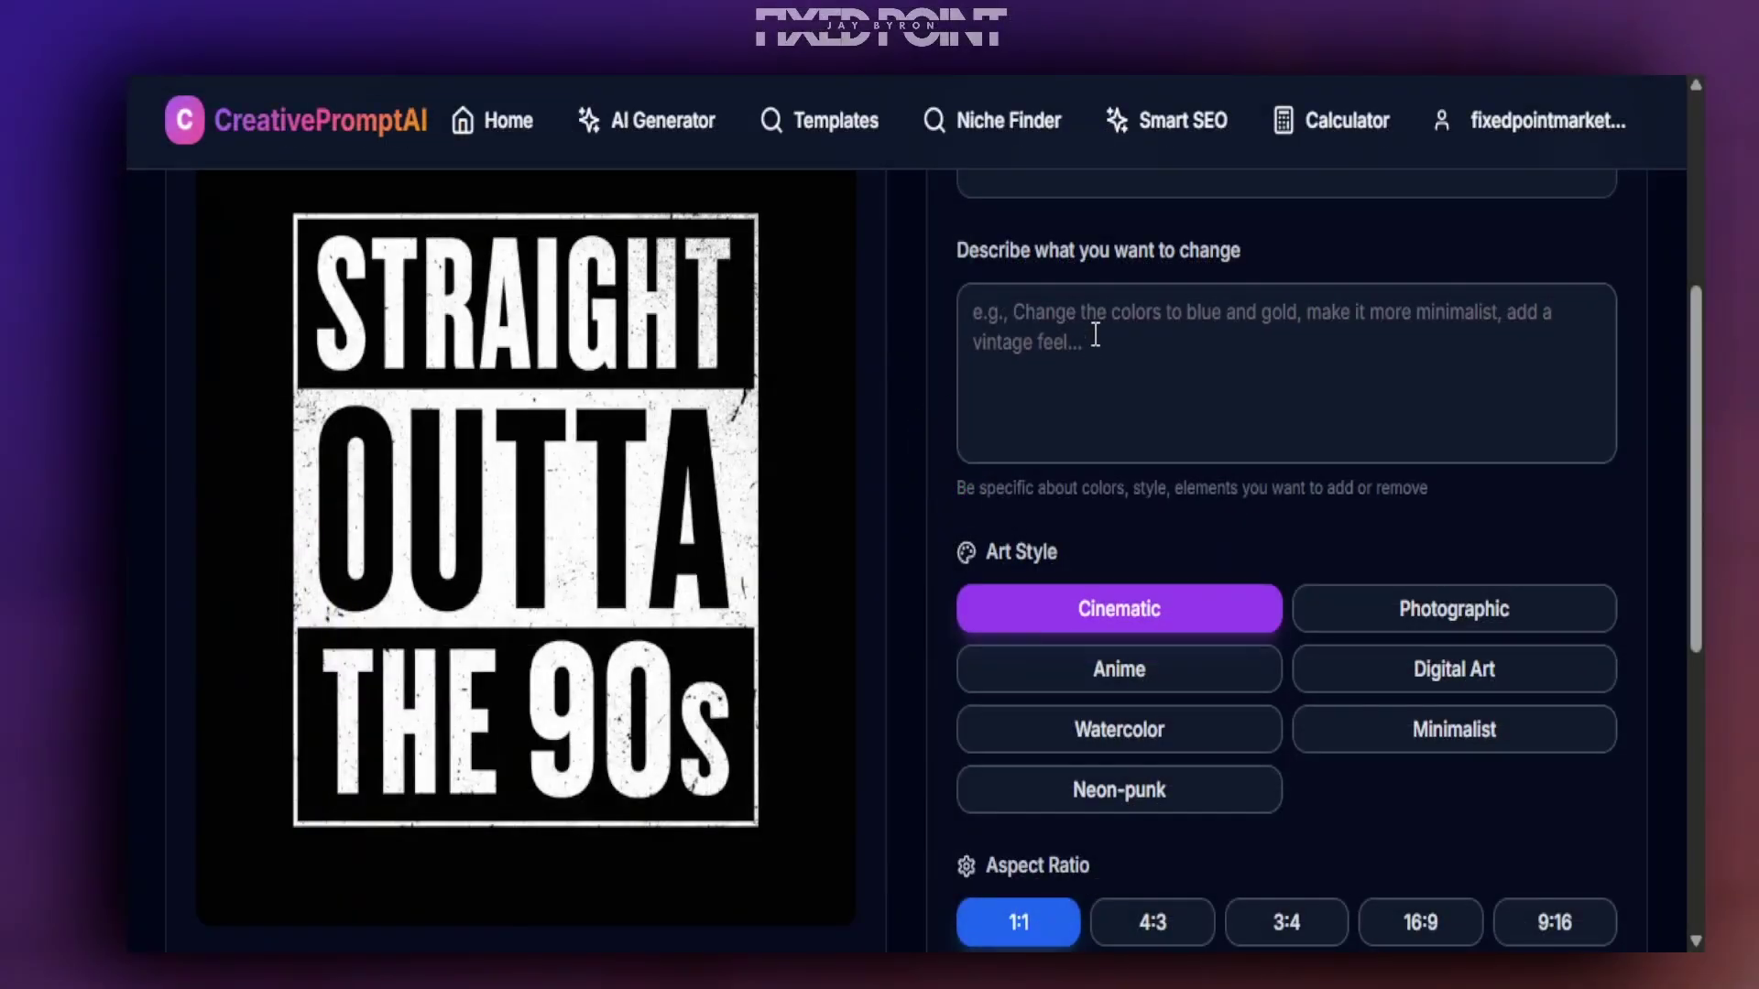
pyautogui.click(1141, 350)
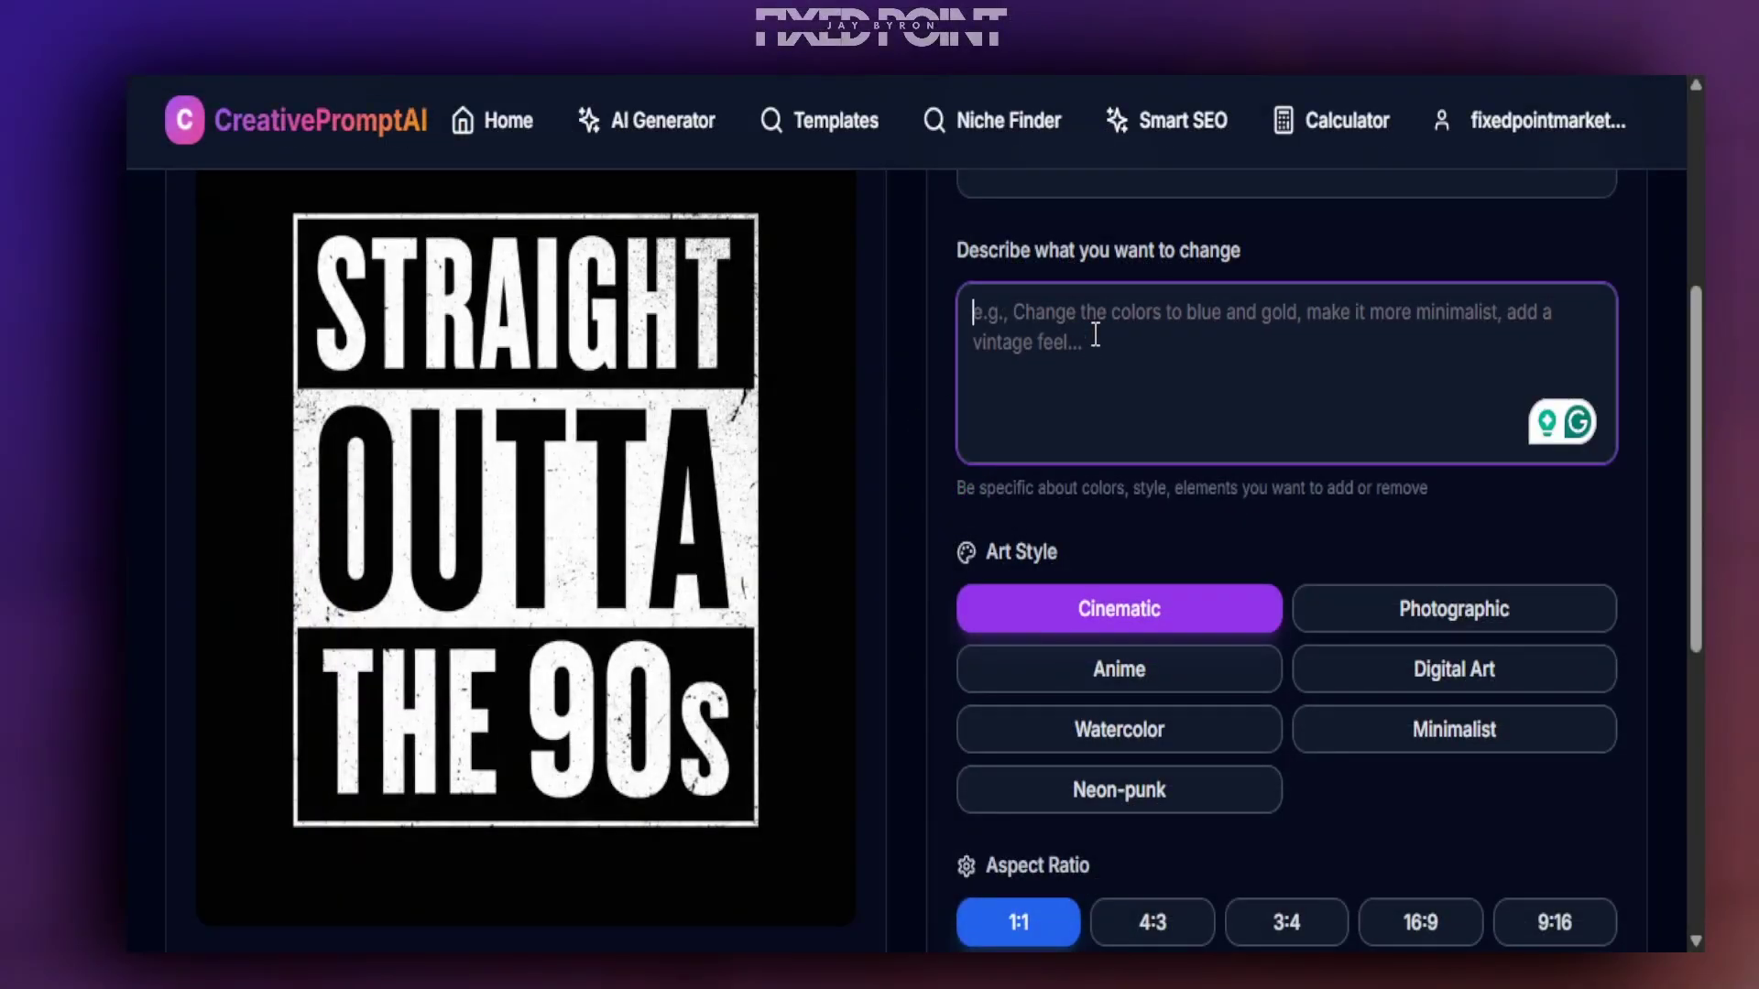
pyautogui.write('make this about pratice')
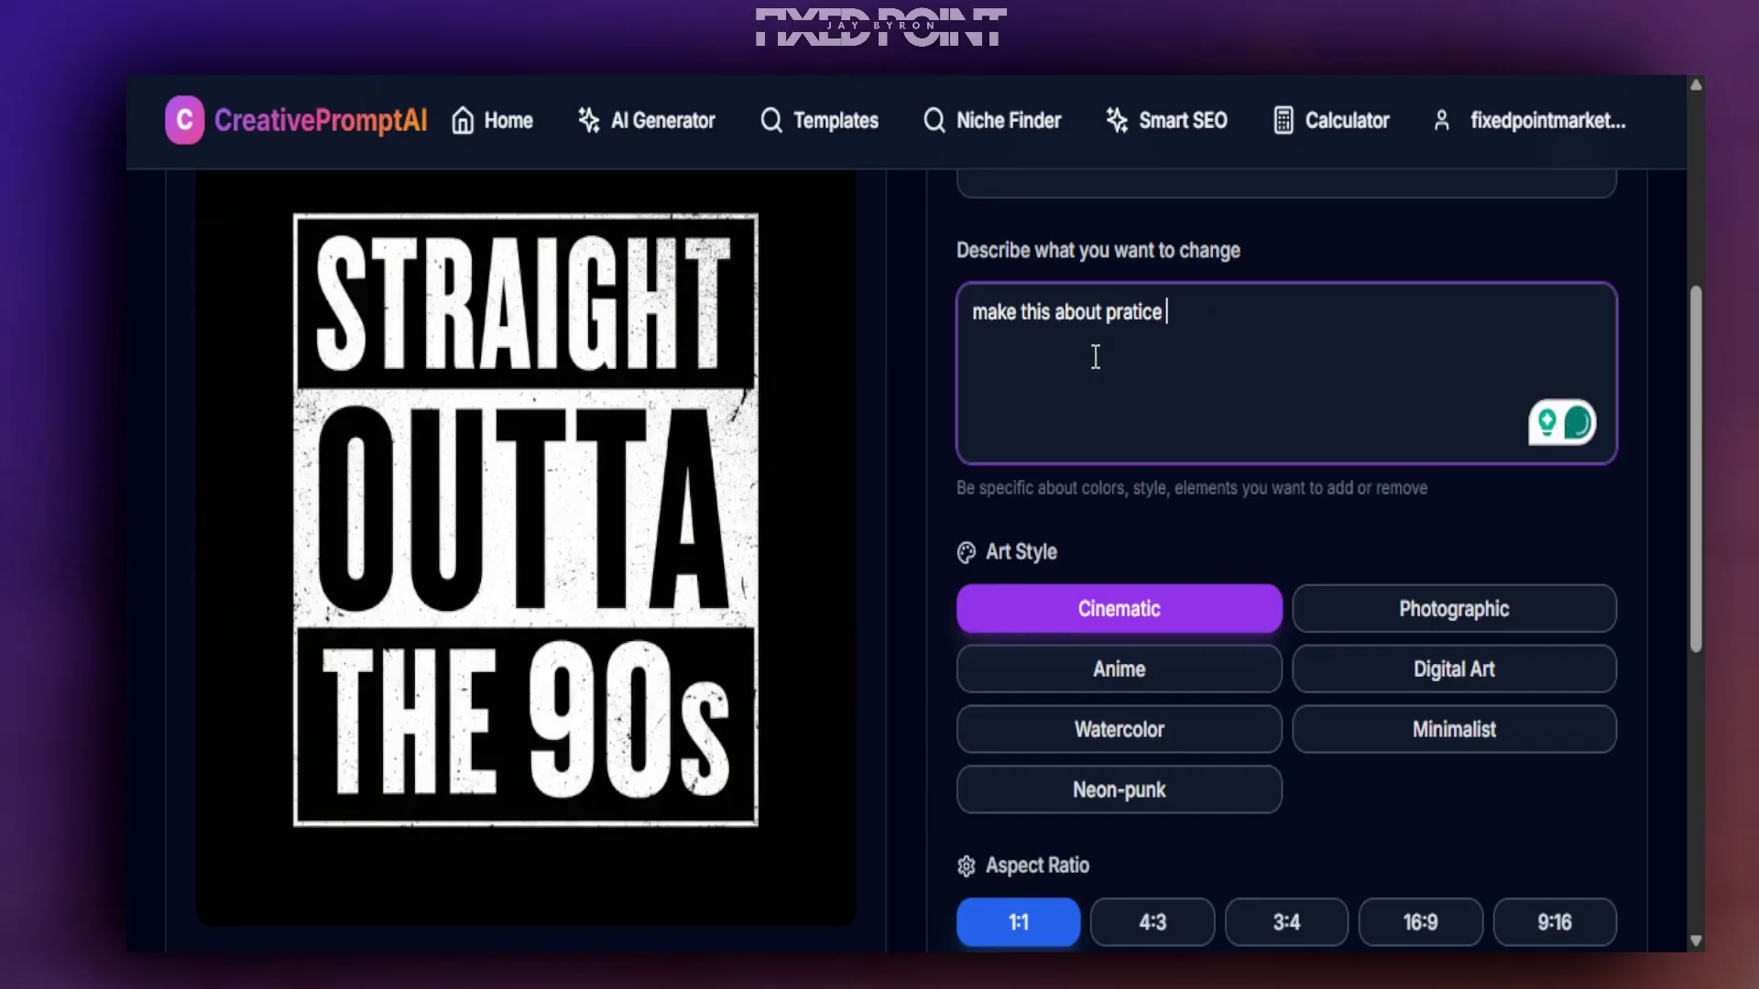
pyautogui.scroll(-5, 1161, 353)
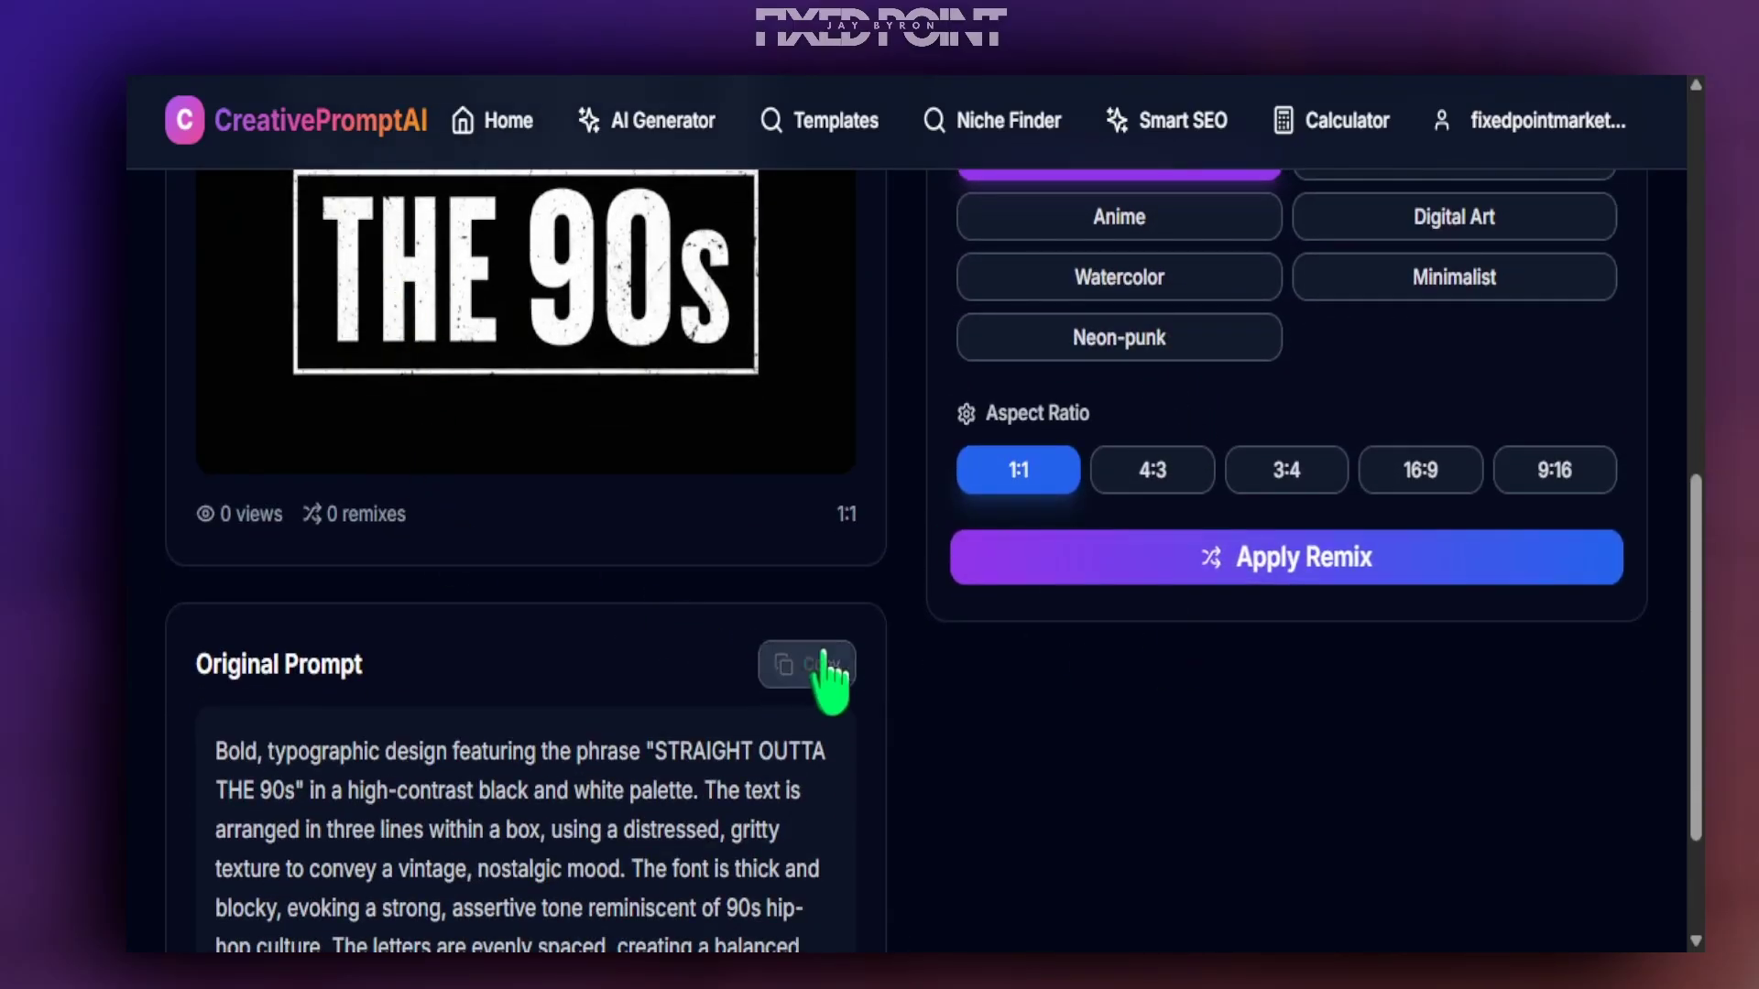
pyautogui.click(1196, 566)
pyautogui.scroll(3, 1277, 515)
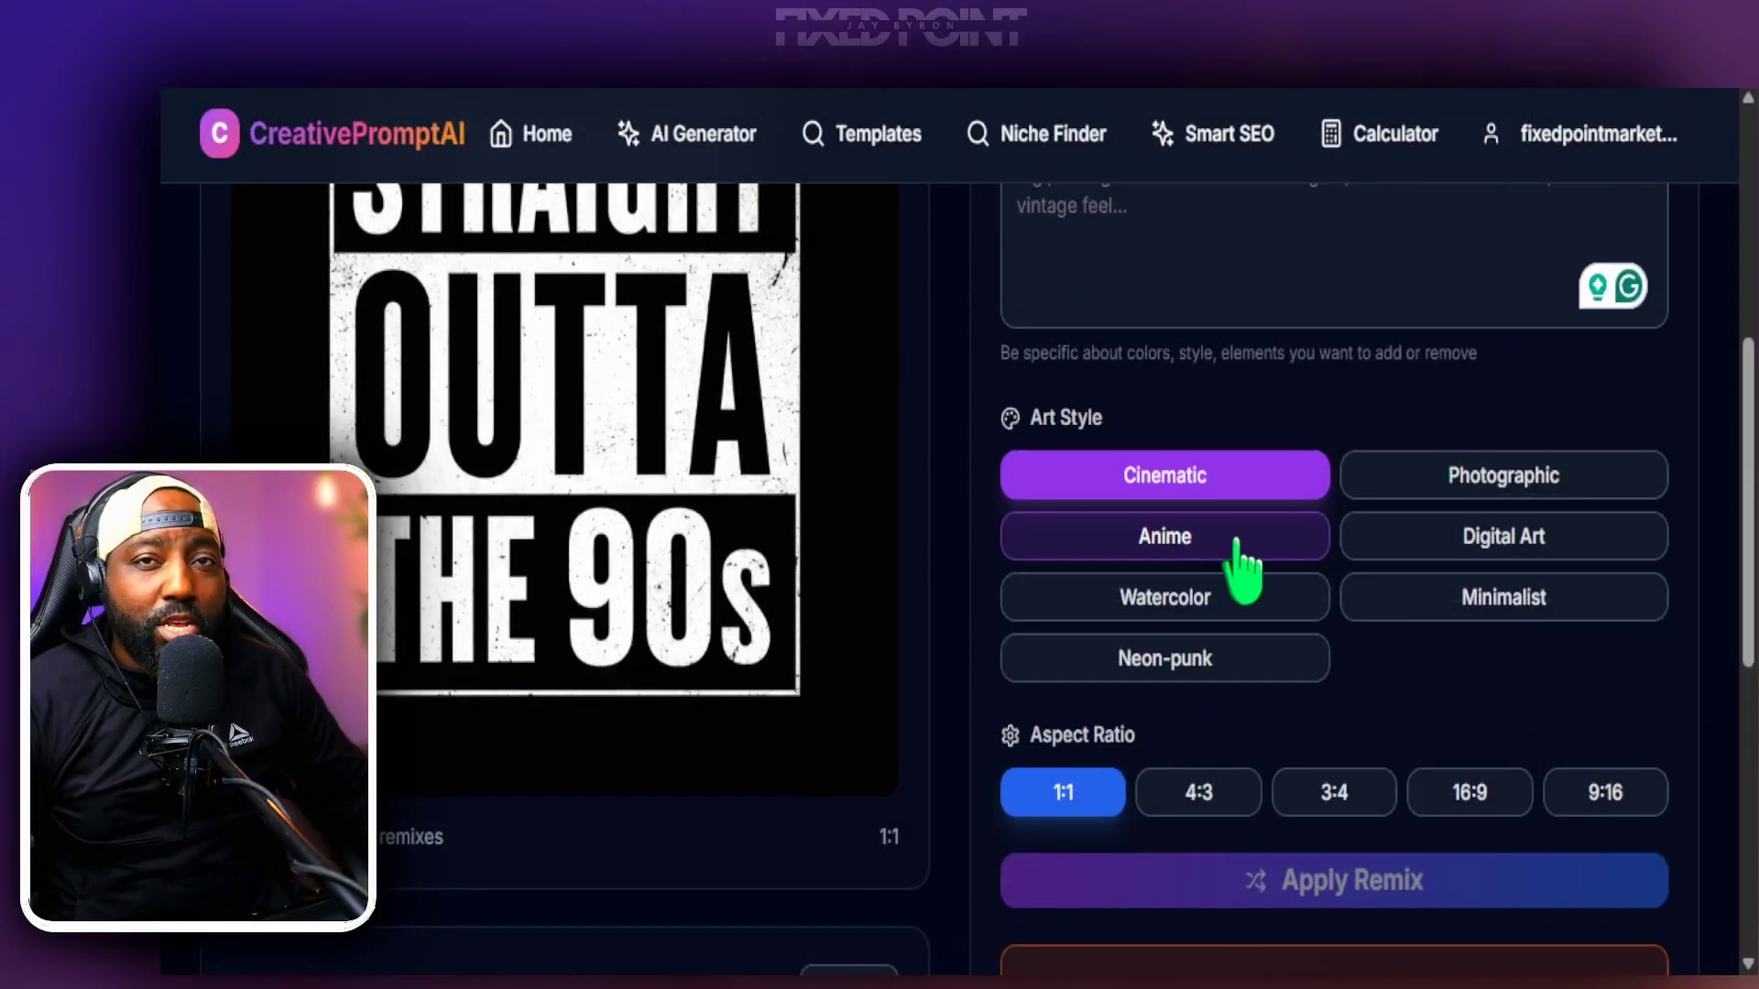
# - Check the "STRAIGHT OUTTA PRACTICE" phrase in the remixed prompt and generate a new image from it
pyautogui.scroll(-7, 1238, 563)
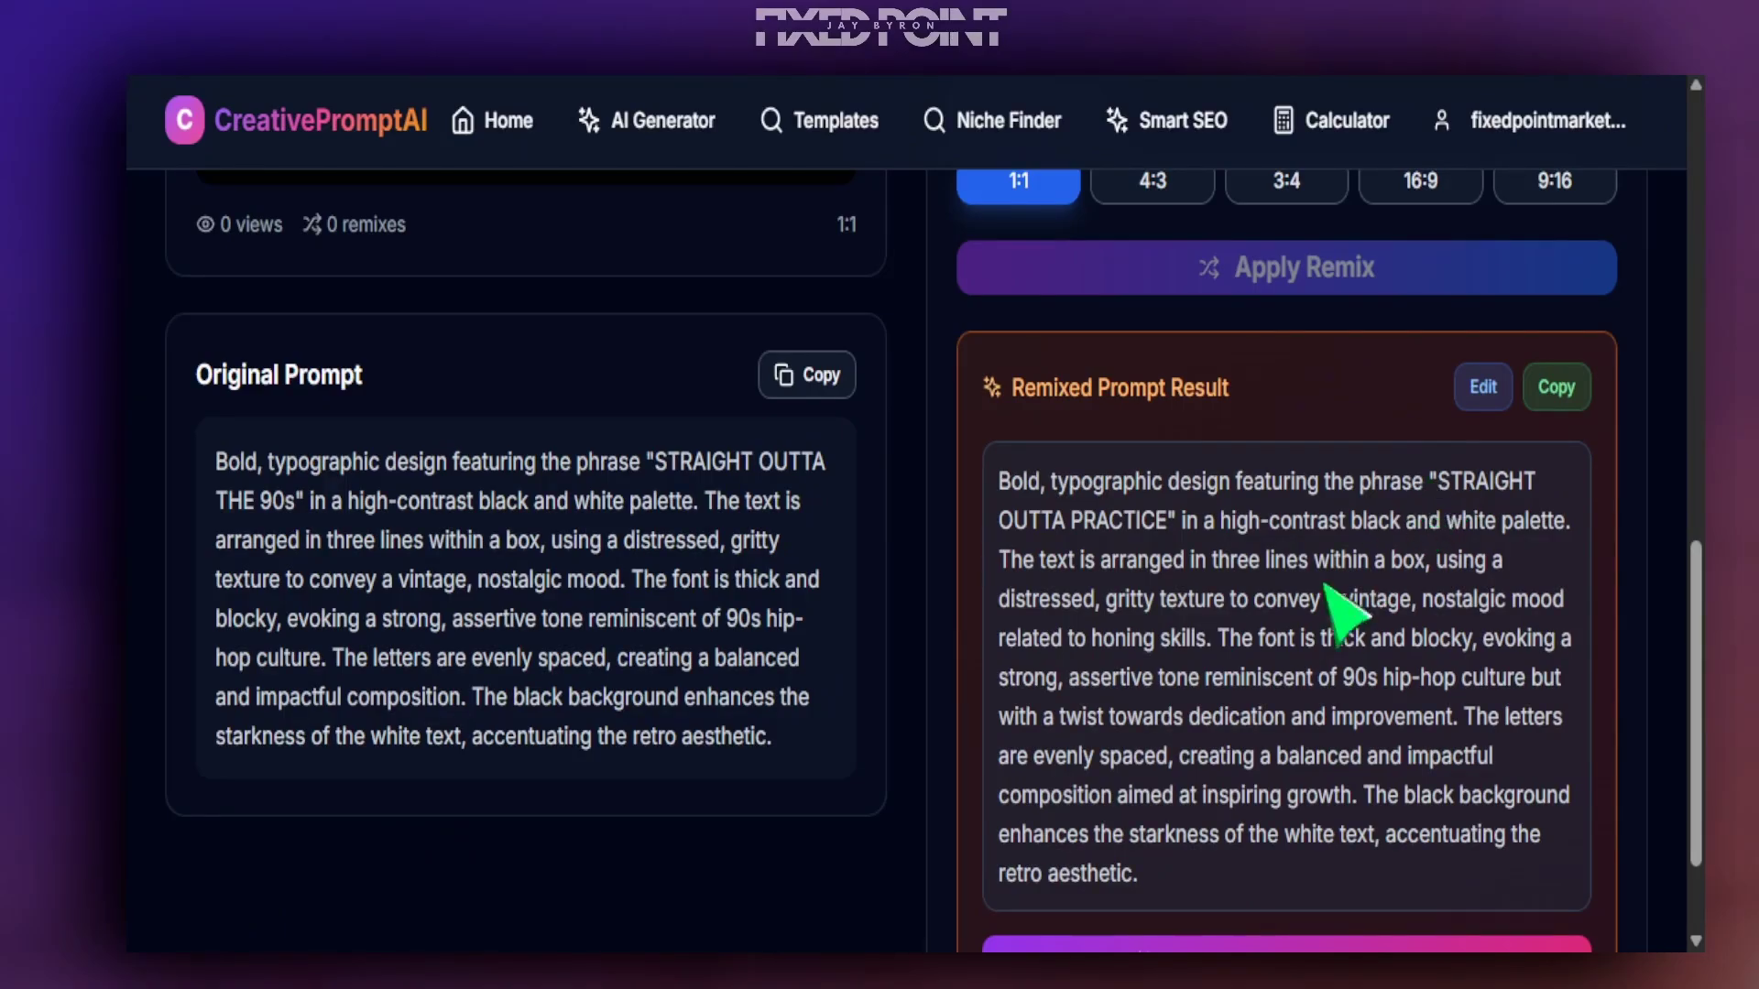
pyautogui.scroll(8, 393, 440)
pyautogui.scroll(-8, 916, 486)
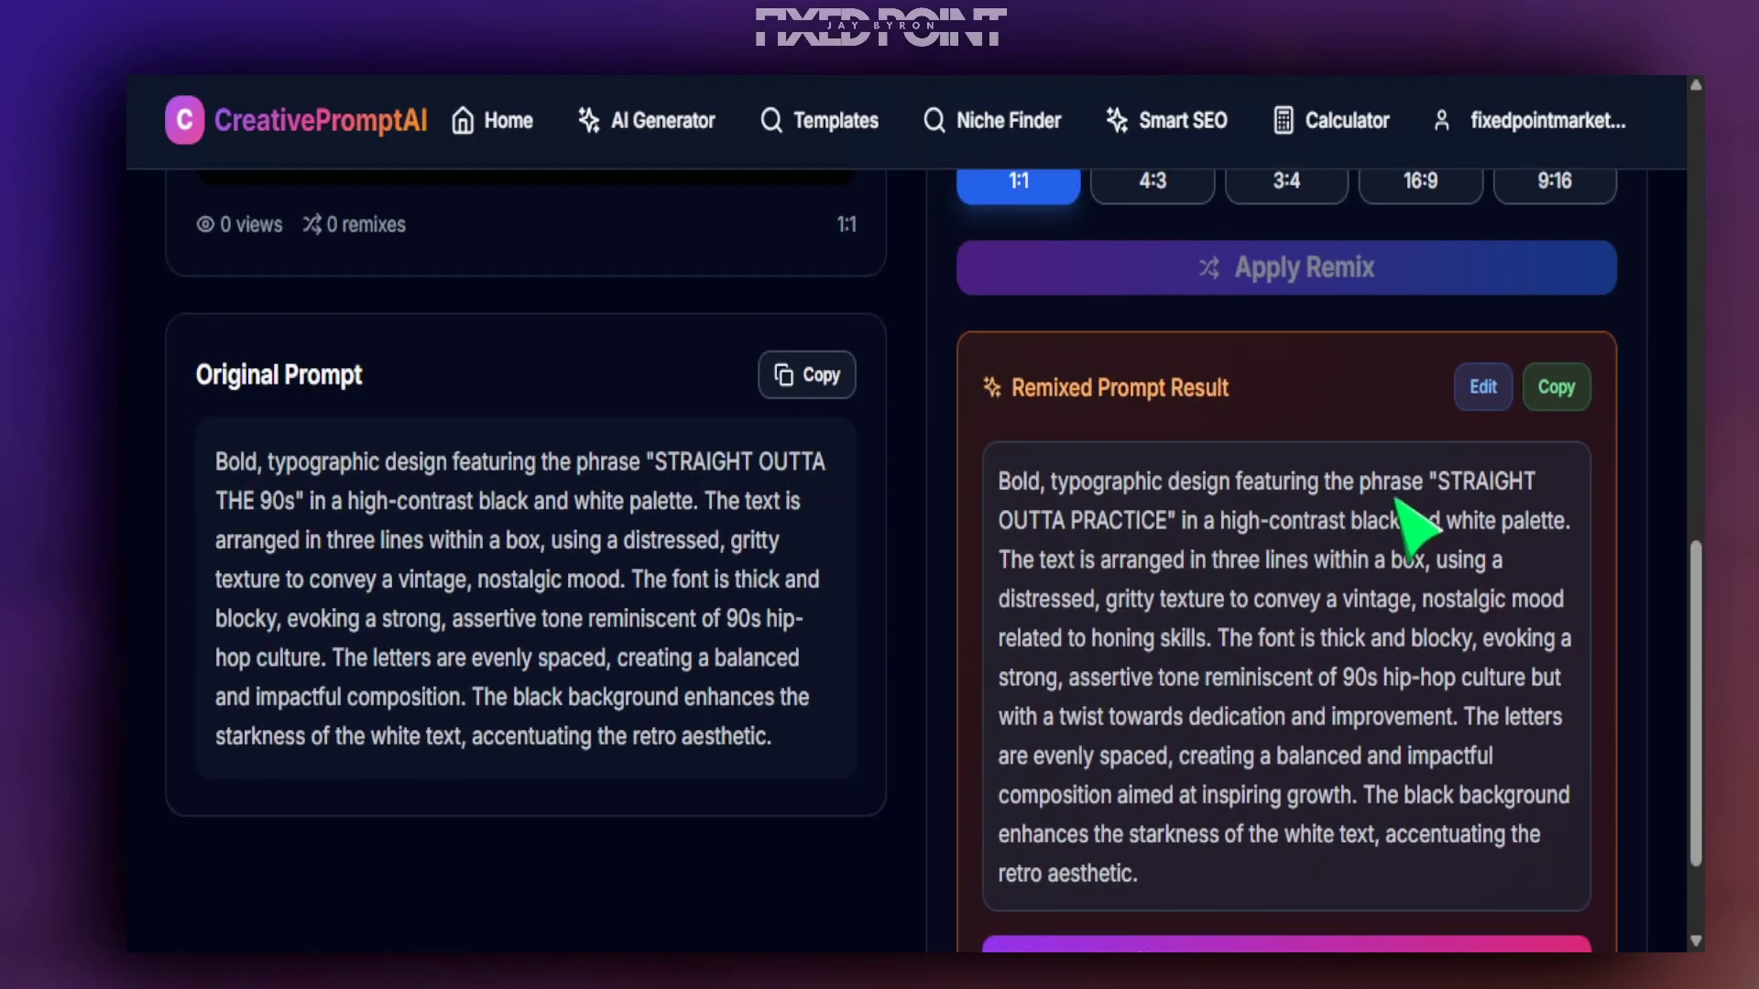
pyautogui.moveTo(1441, 478); pyautogui.dragTo(1168, 538)
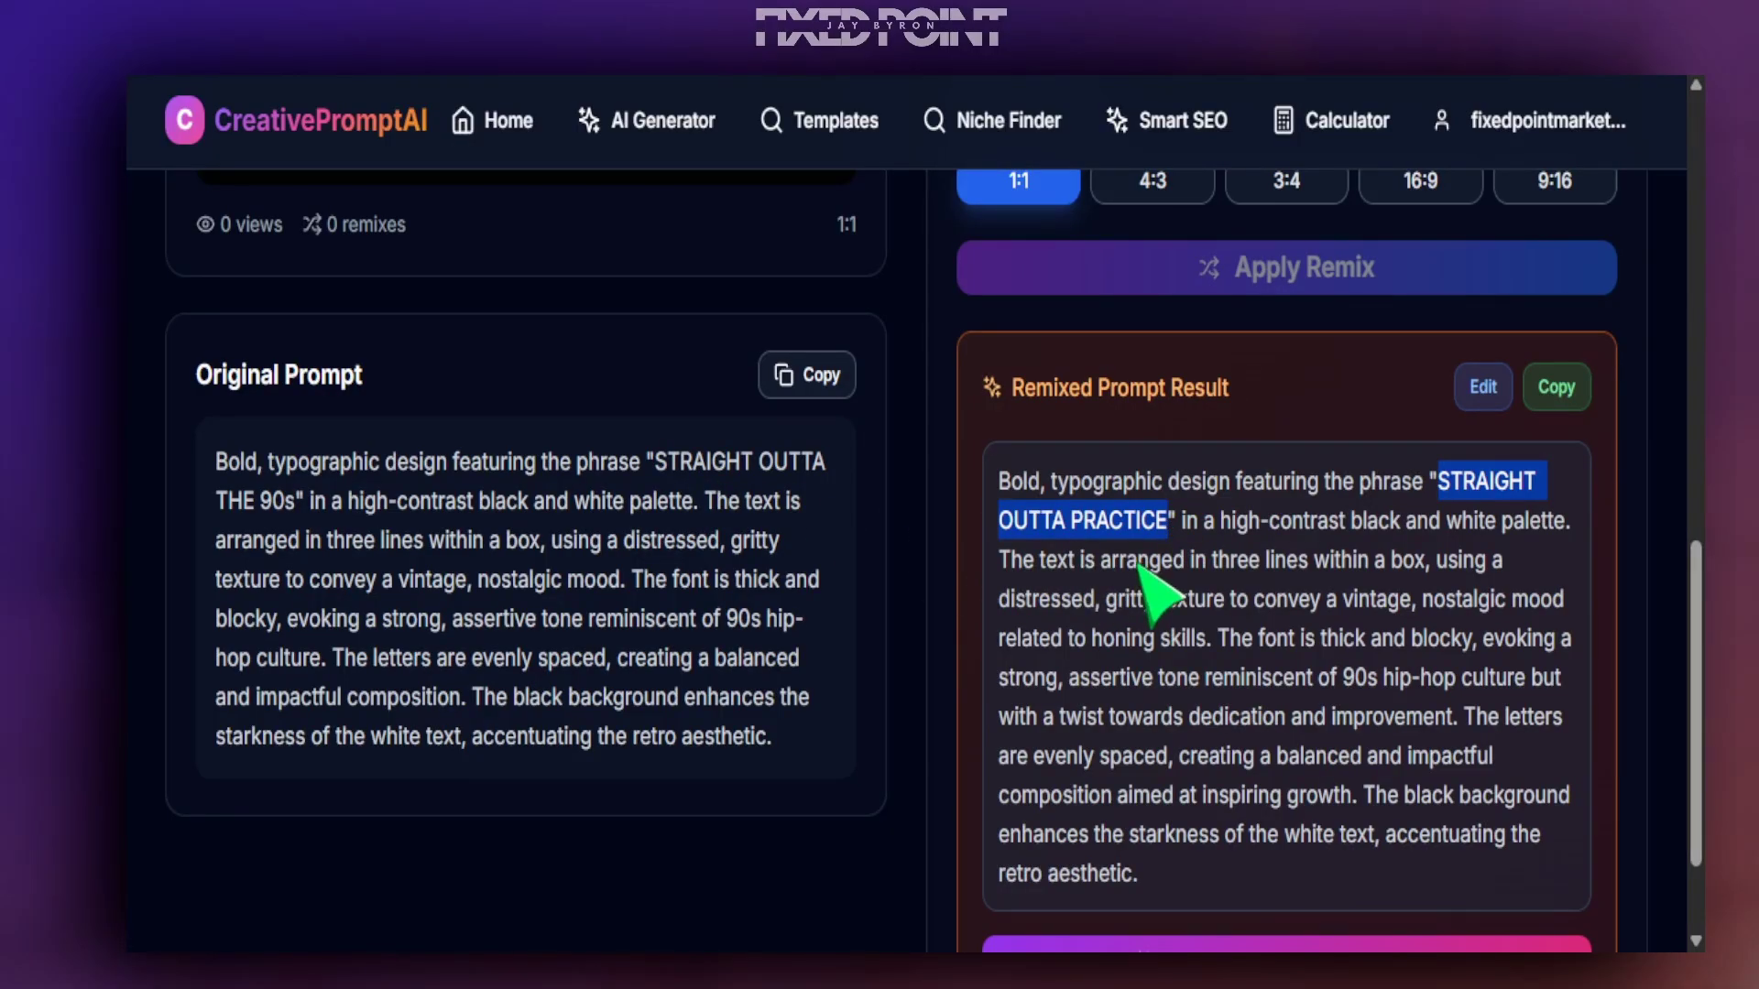
pyautogui.scroll(8, 1154, 596)
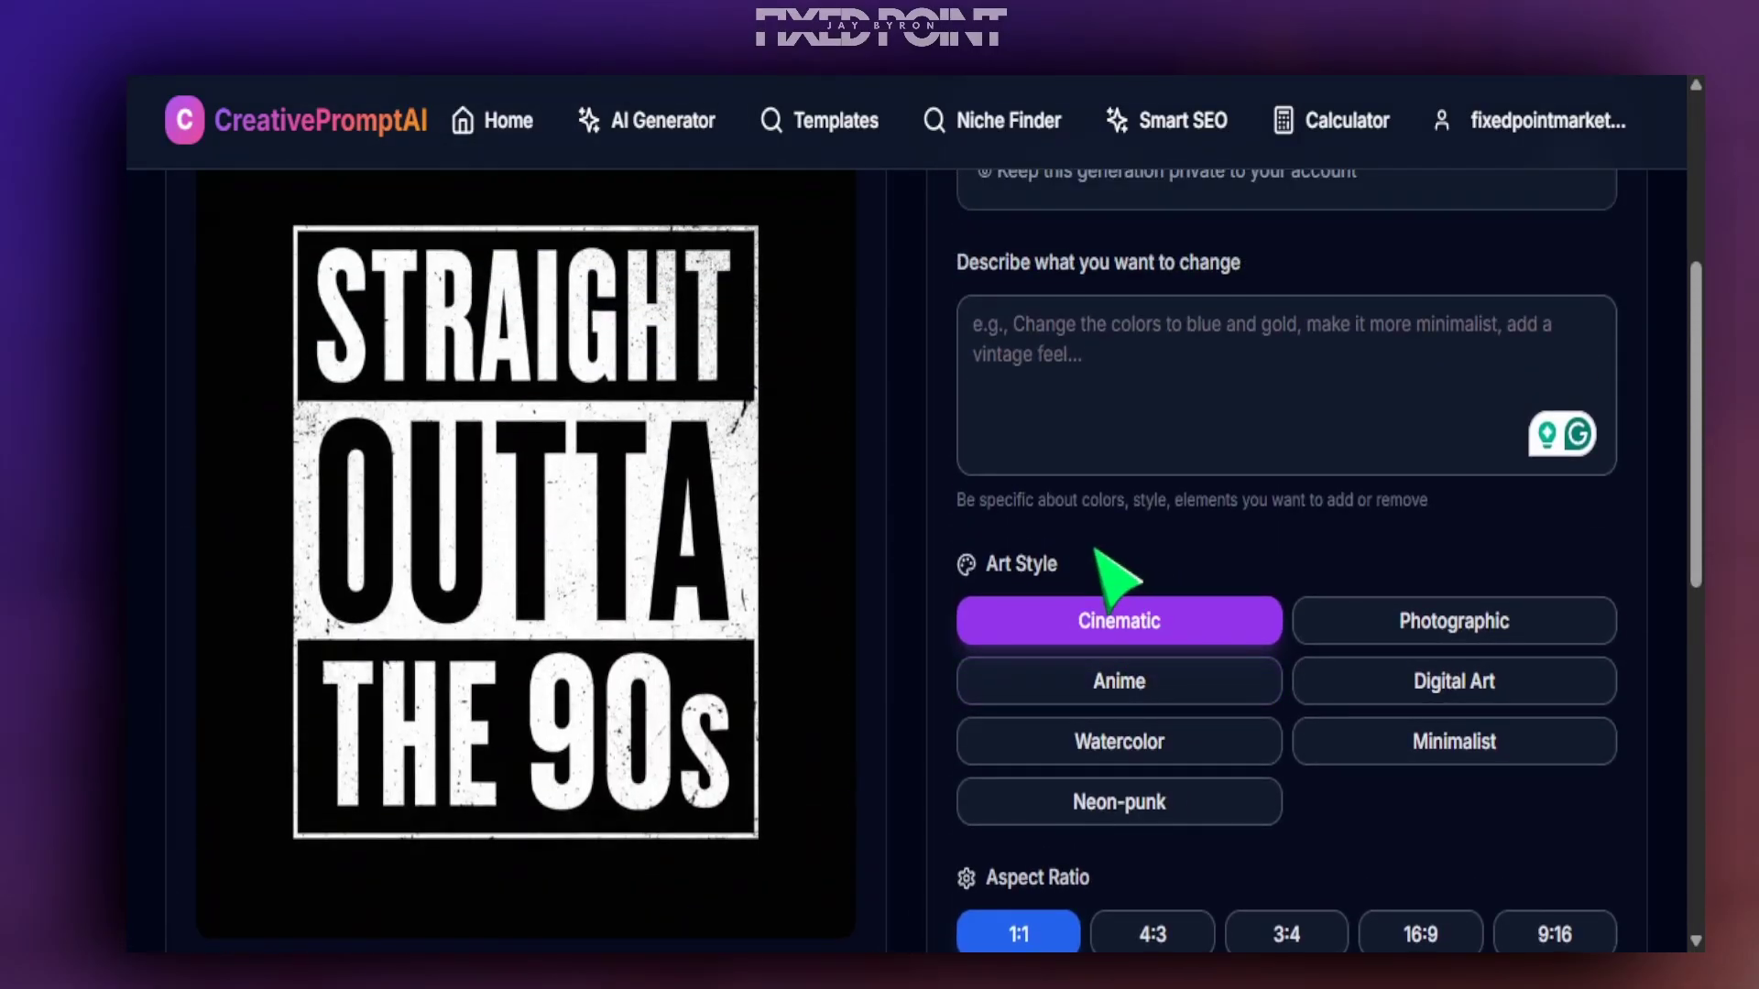
pyautogui.scroll(-8, 1113, 577)
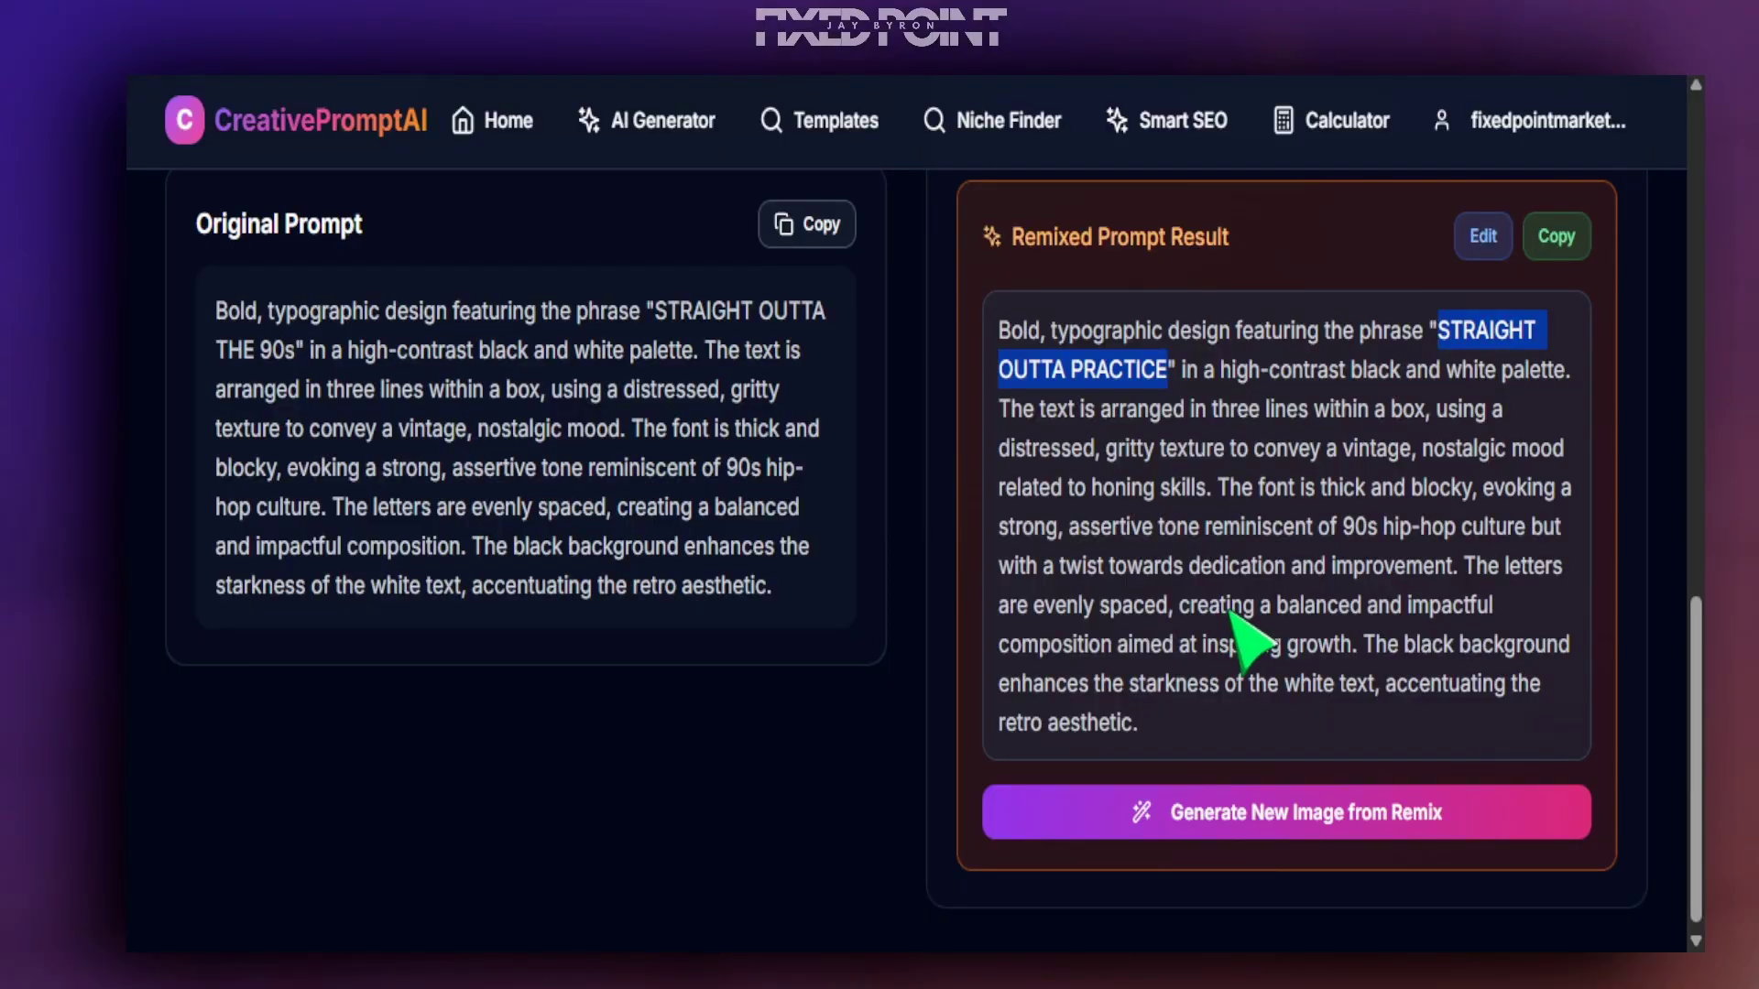
pyautogui.click(1354, 825)
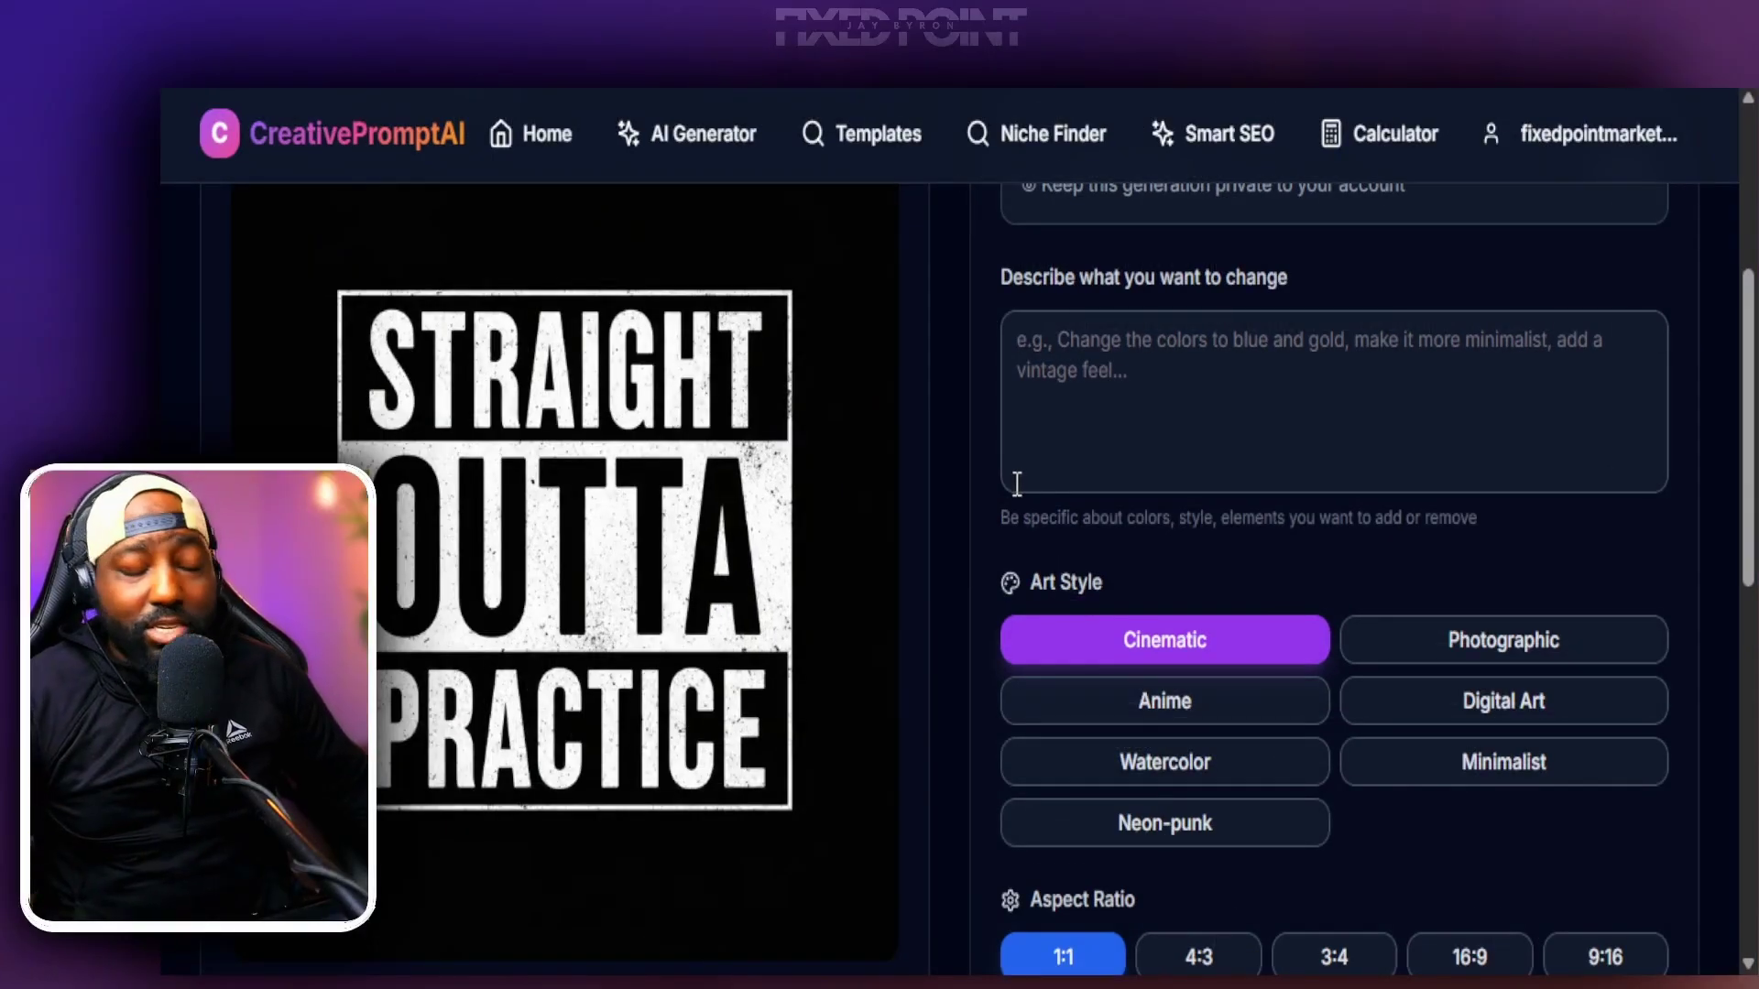
# - Describe the change as "Straight out of summer" and apply the remix to the template
pyautogui.click(1113, 392)
pyautogui.write('Straight out of summer')
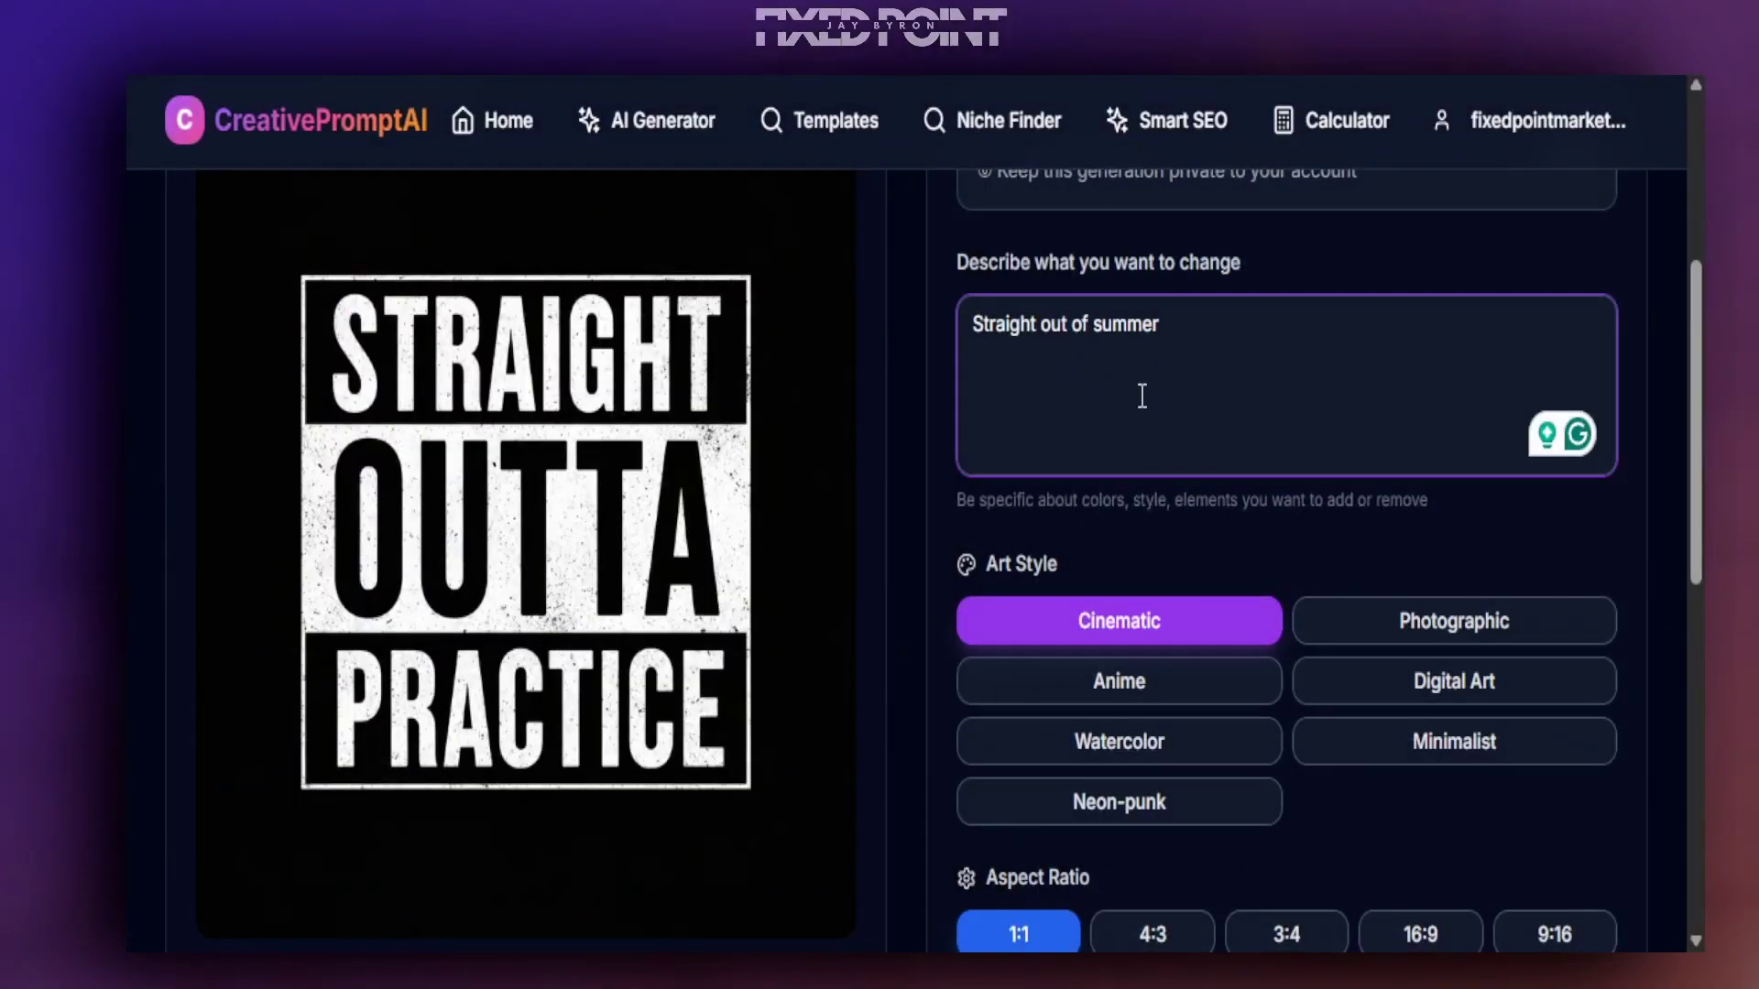
pyautogui.scroll(-3, 1150, 413)
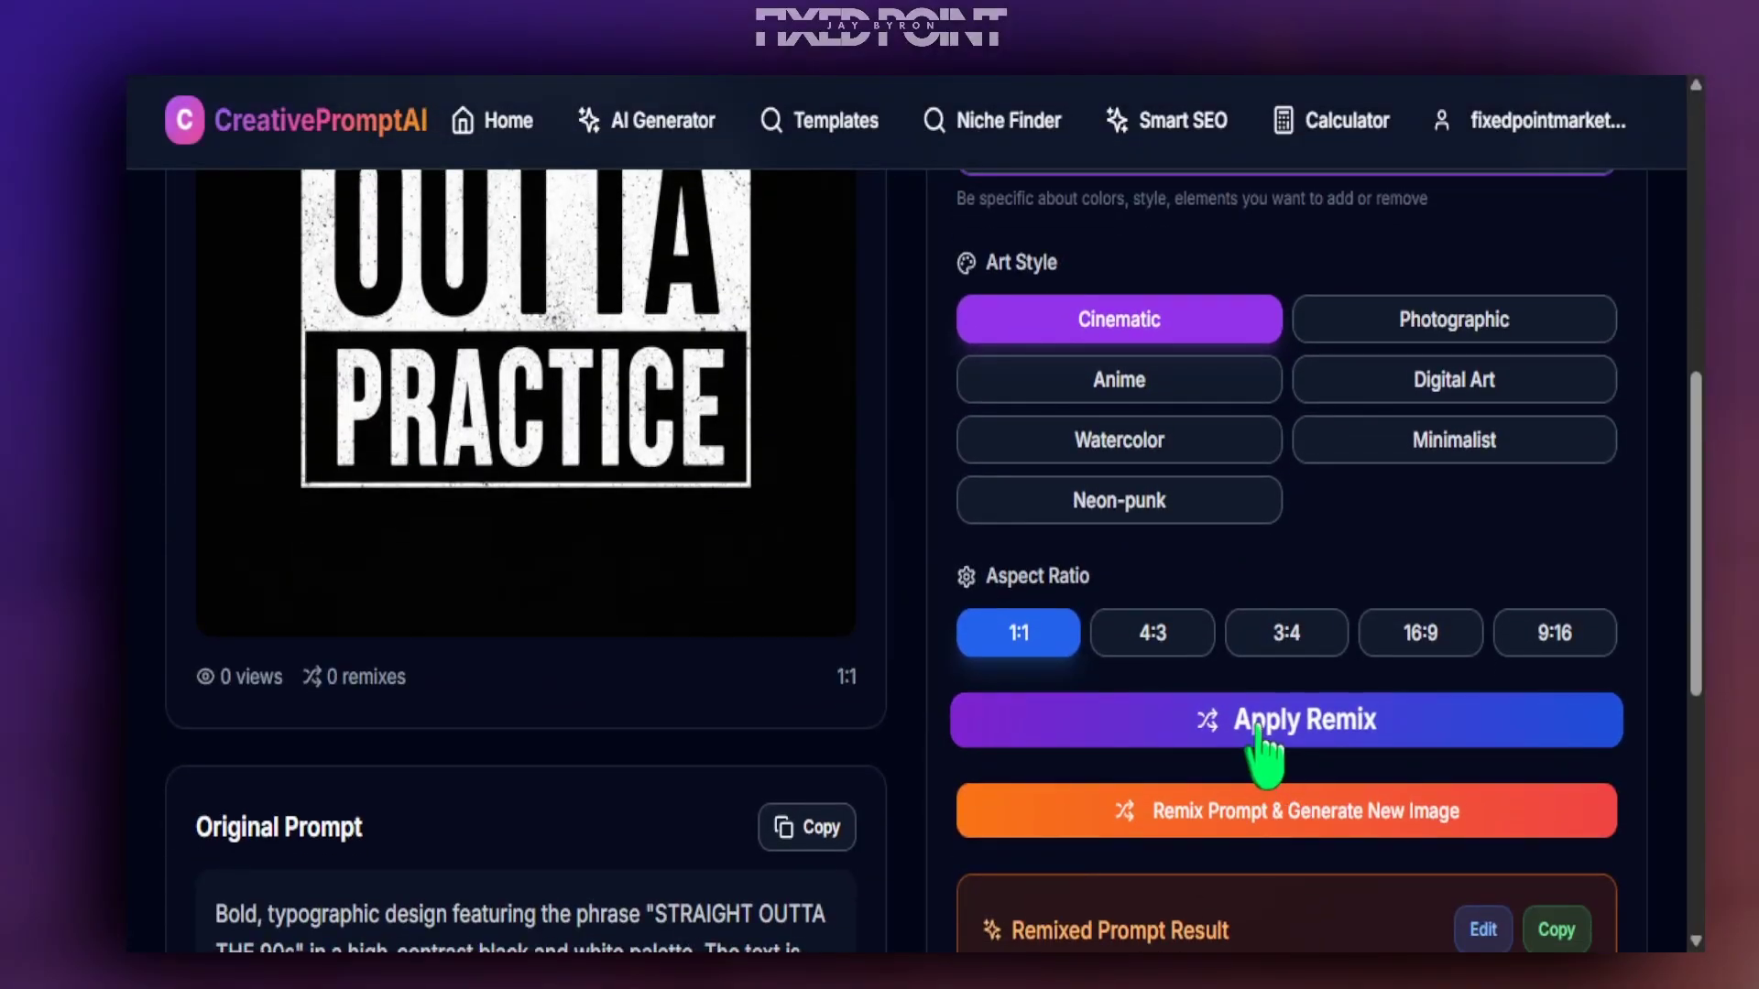
pyautogui.click(1260, 730)
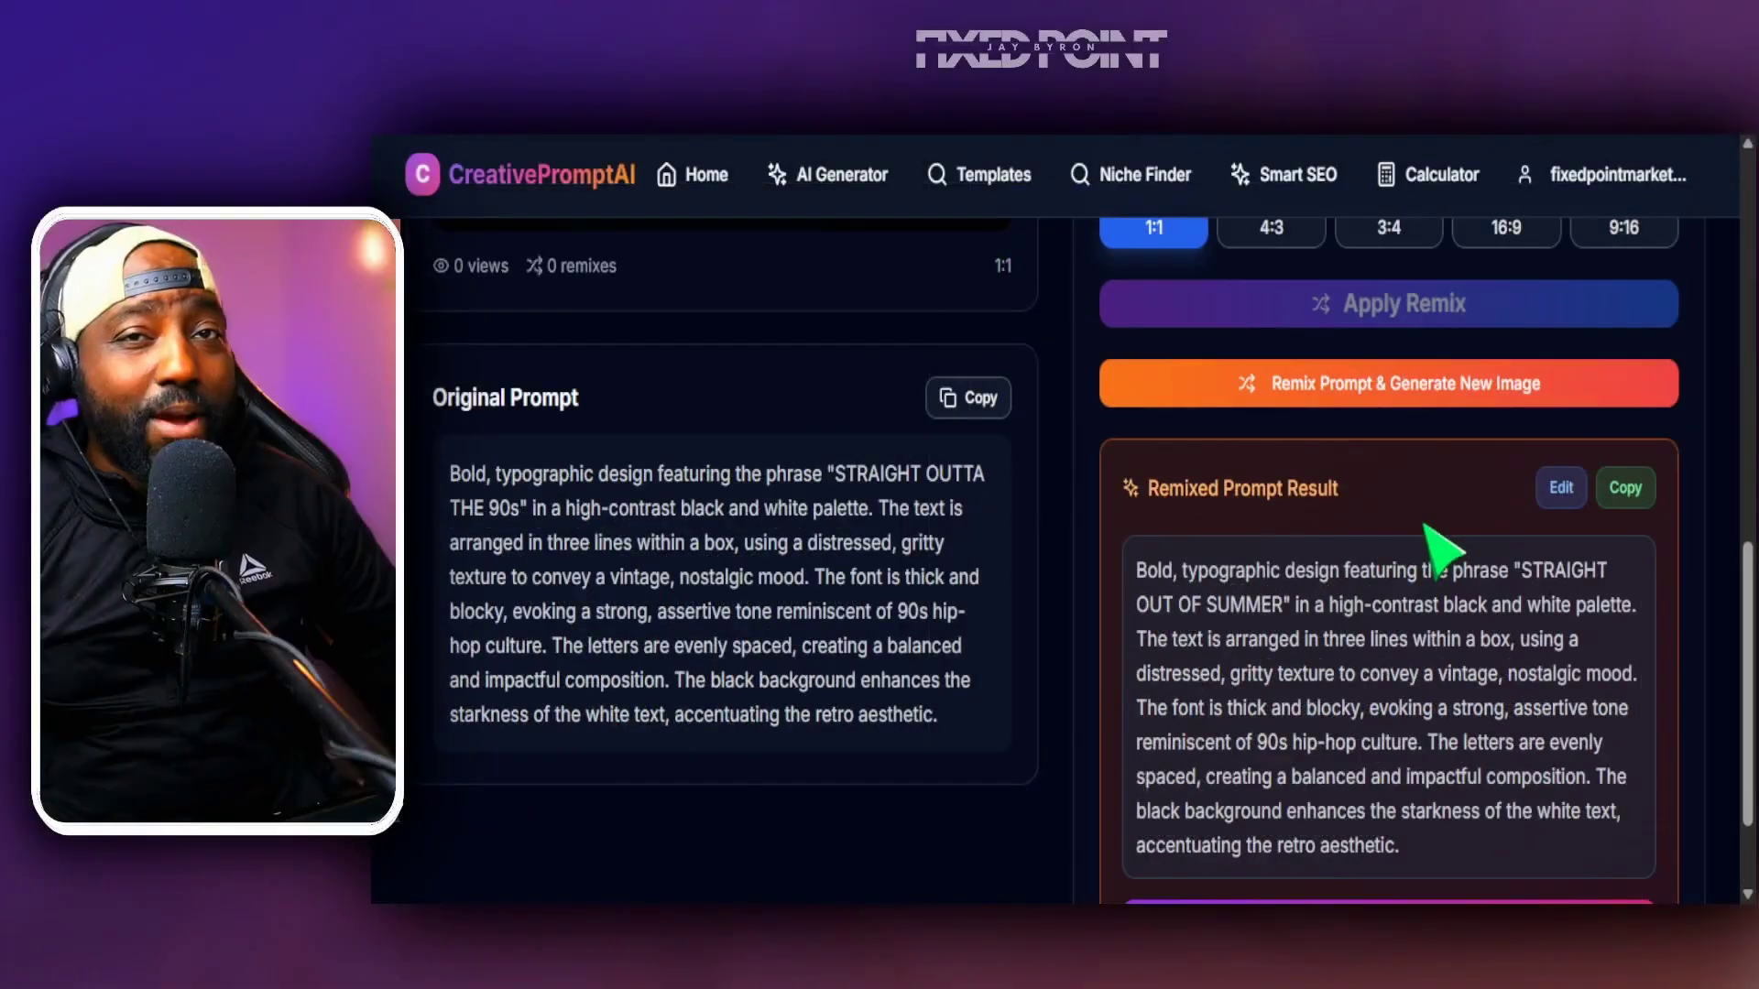
# - Generate a new image from the "STRAIGHT OUT OF SUMMER" remixed prompt, view it, and return to the template library
pyautogui.scroll(-3, 1438, 641)
pyautogui.click(1447, 781)
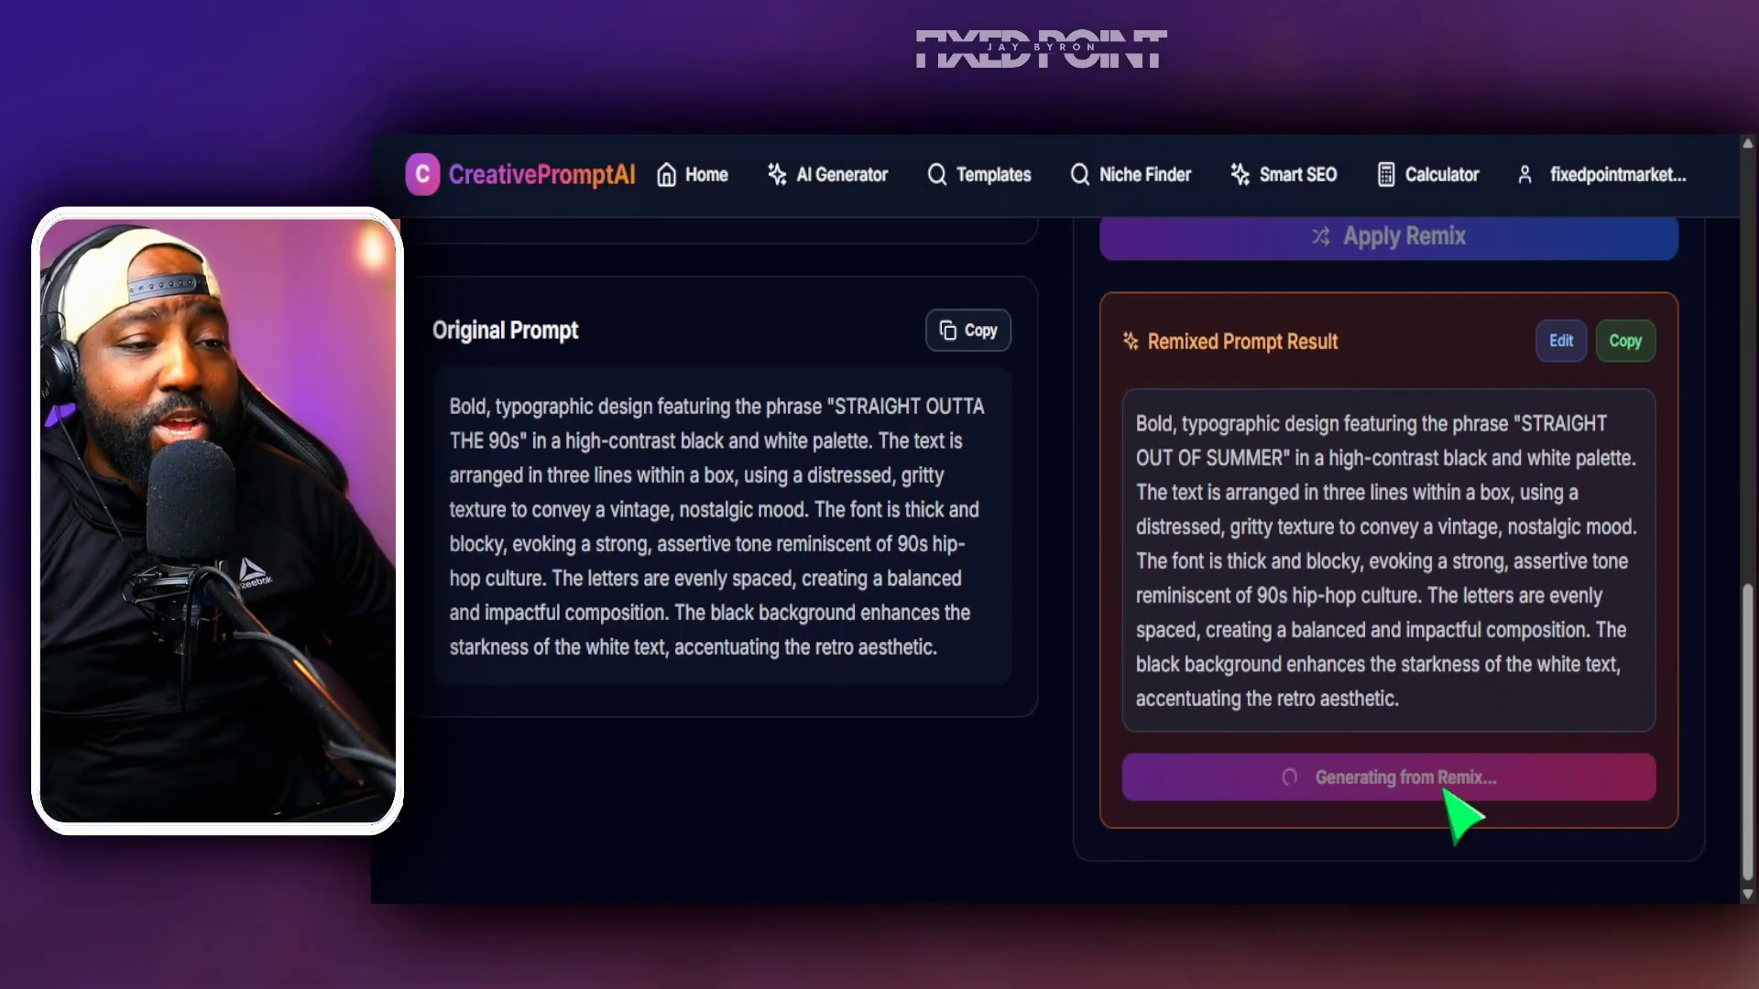
pyautogui.scroll(5, 1333, 838)
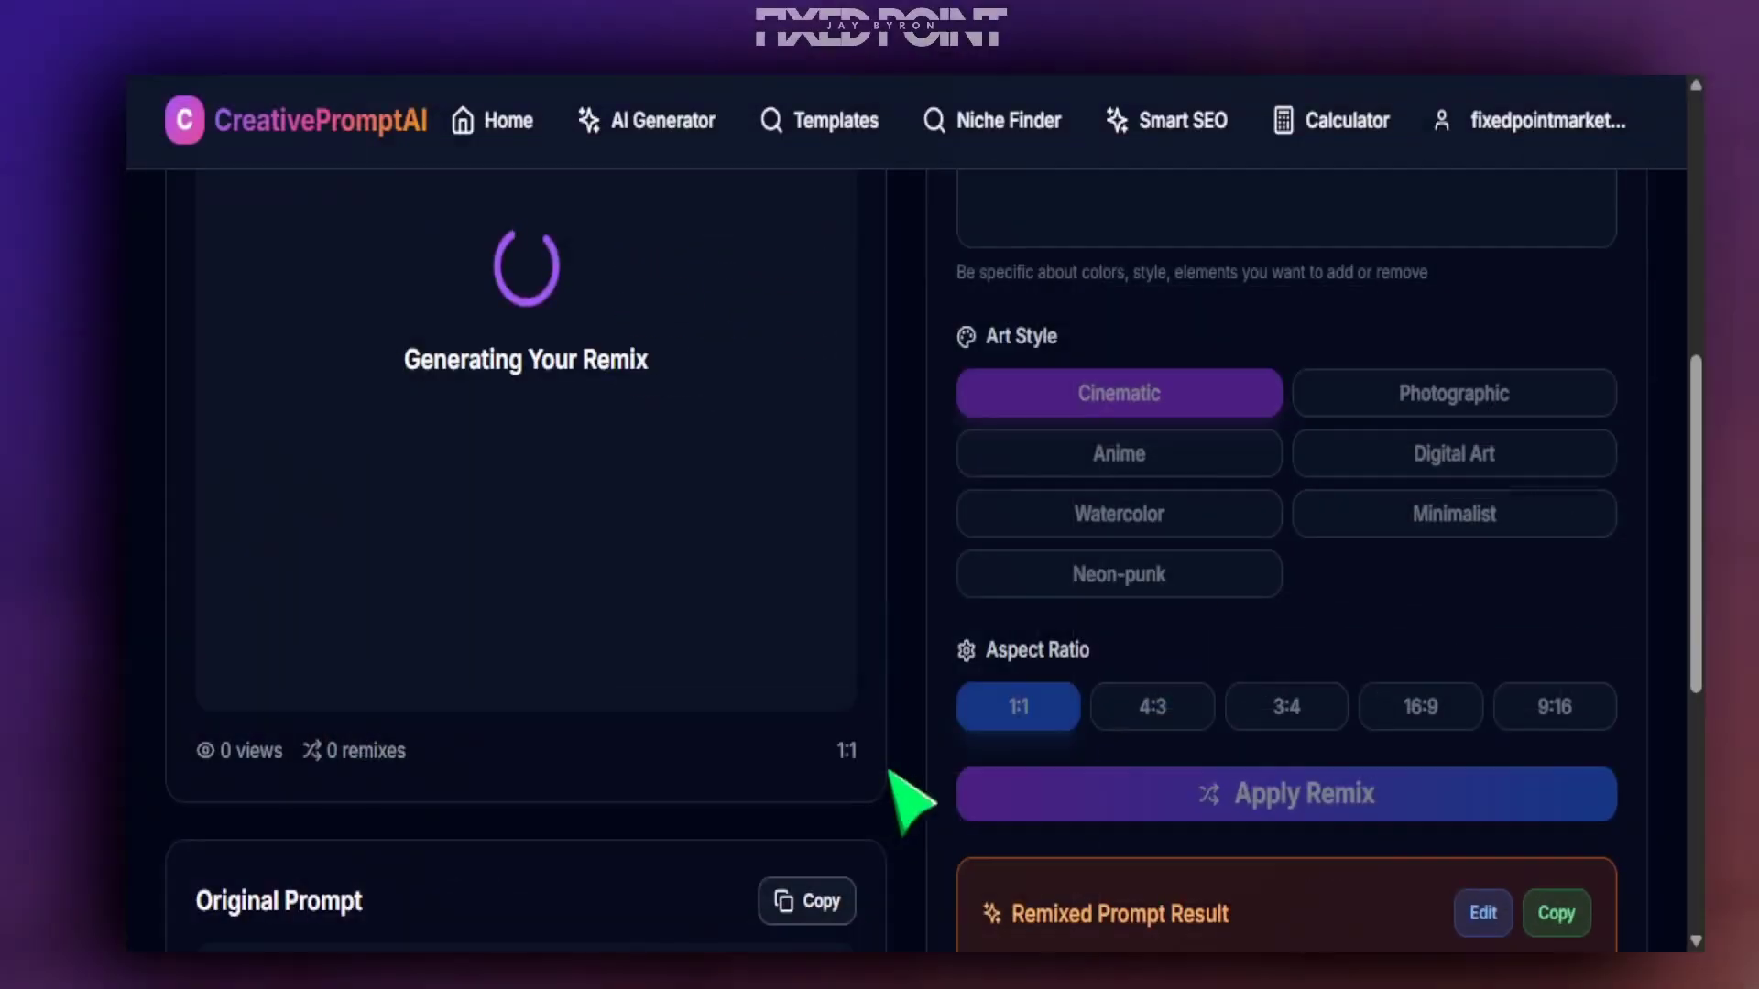
pyautogui.scroll(2, 753, 682)
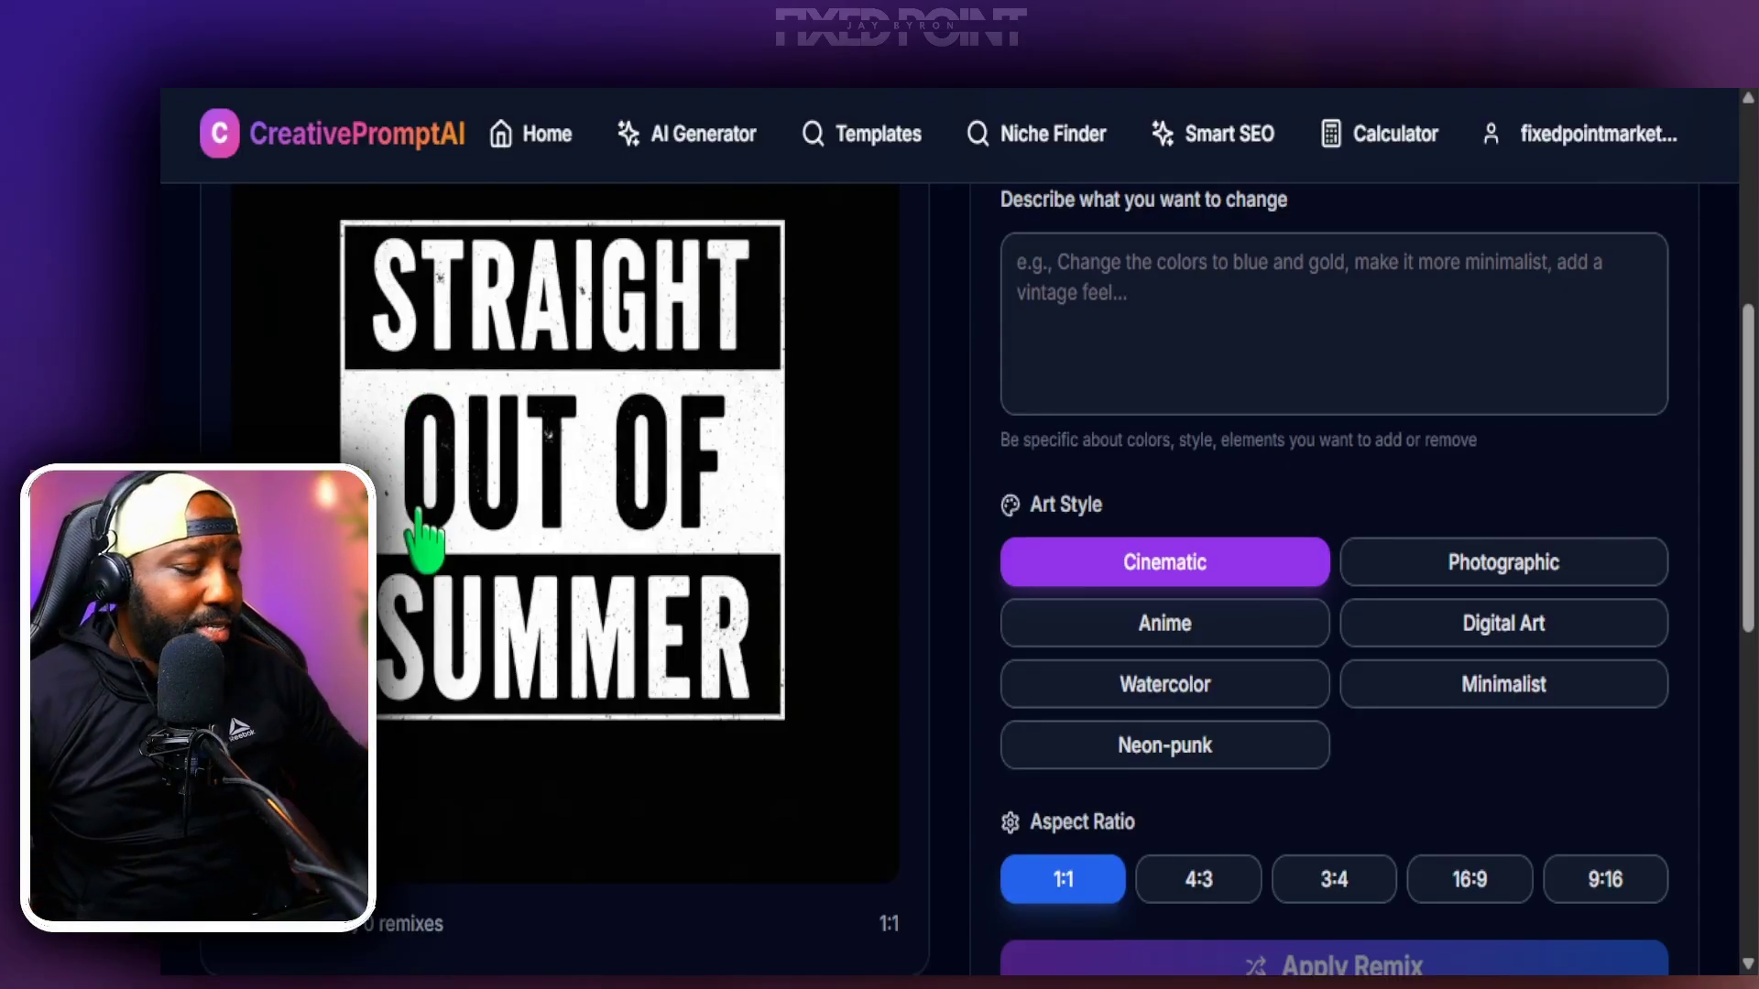
pyautogui.click(852, 161)
pyautogui.scroll(-6, 923, 786)
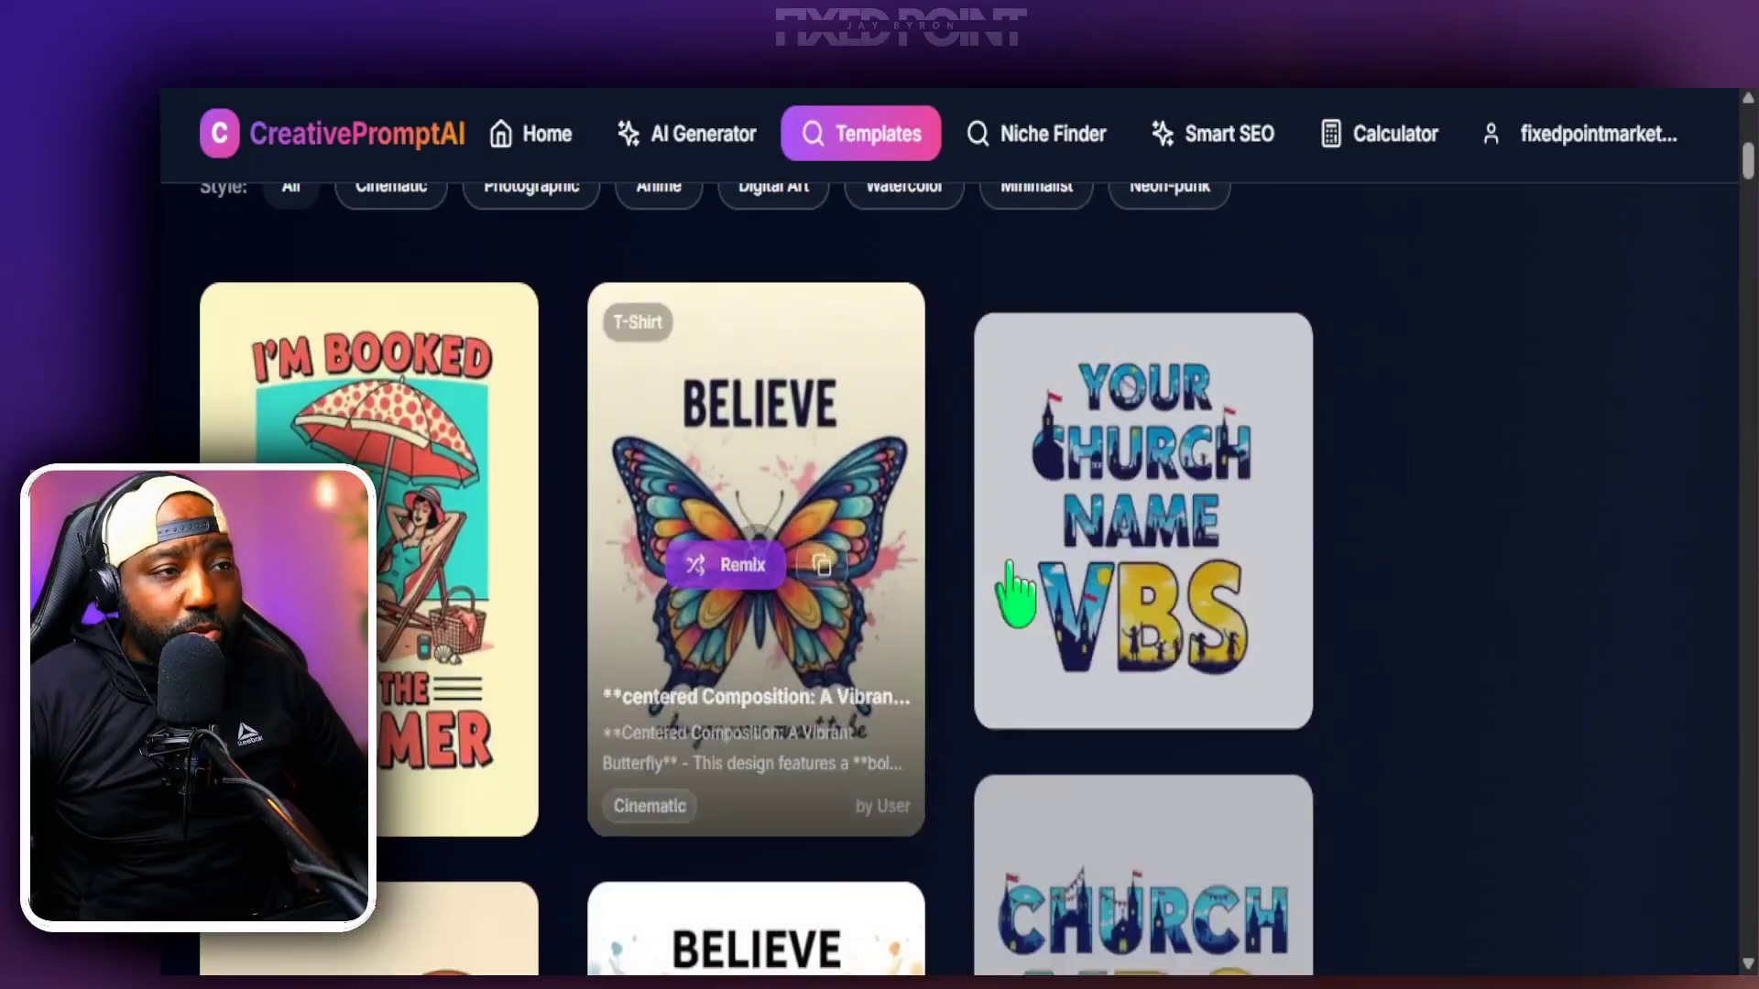
# - Open the Smart SEO listing generator and set the product type to T-Shirts
pyautogui.click(1224, 146)
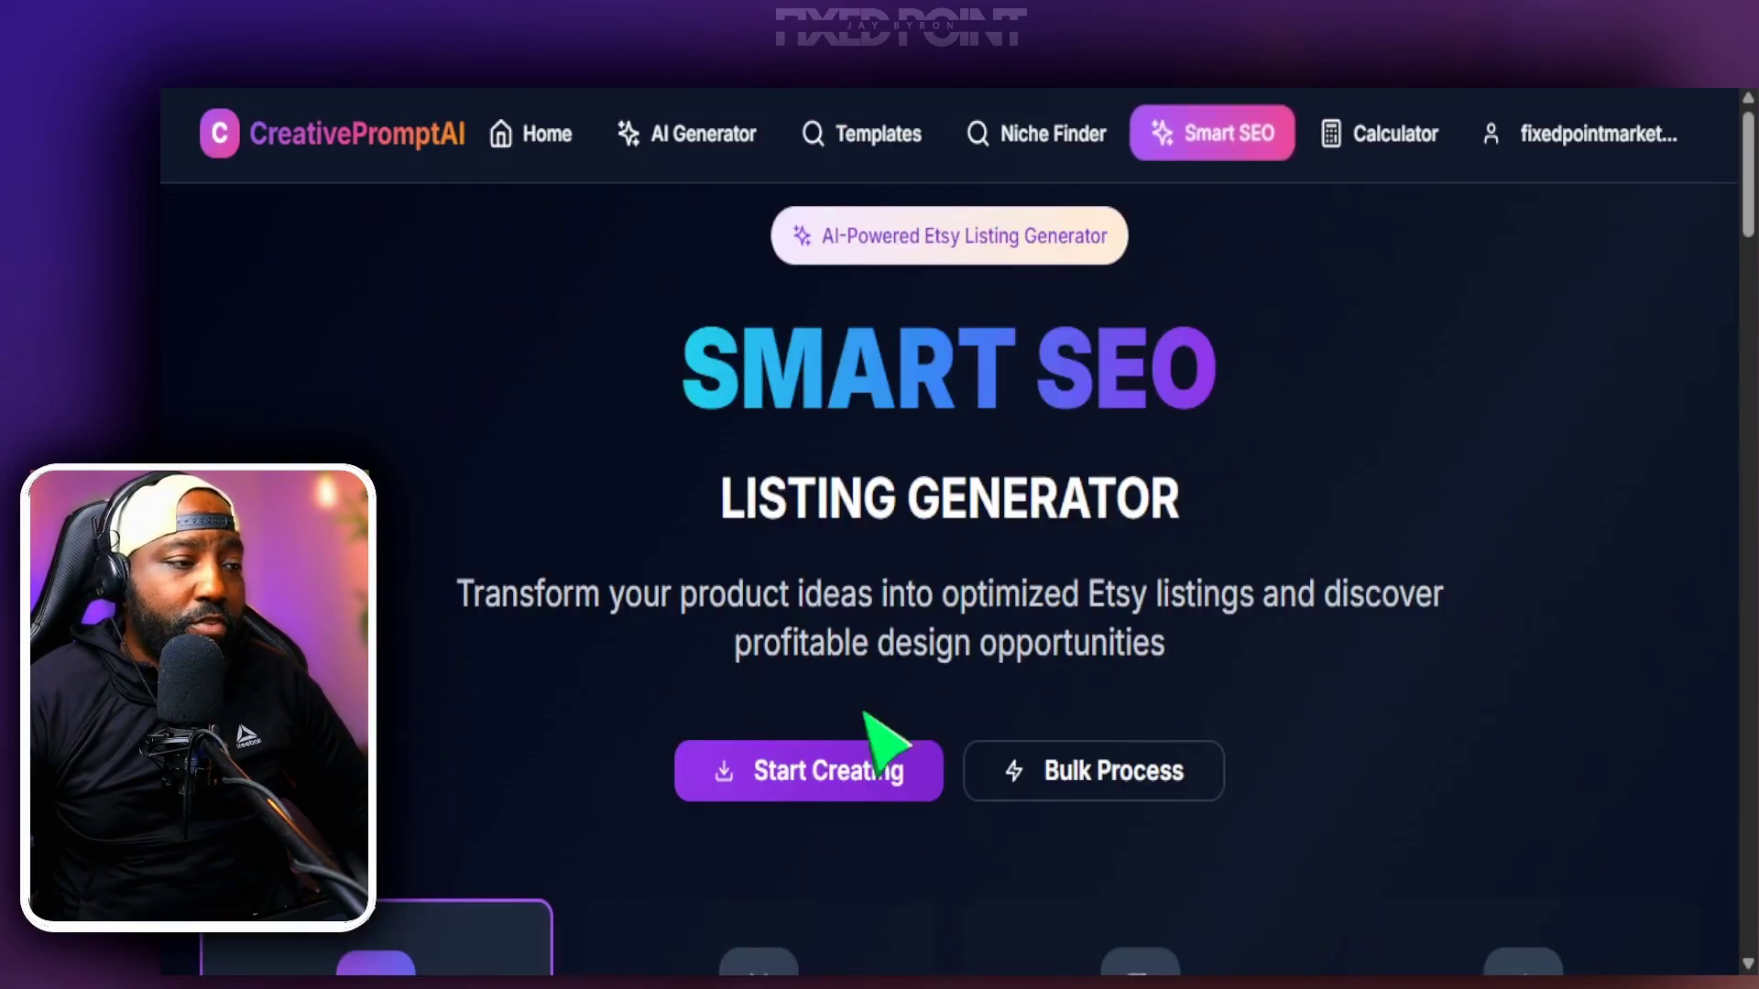
pyautogui.scroll(-3, 825, 723)
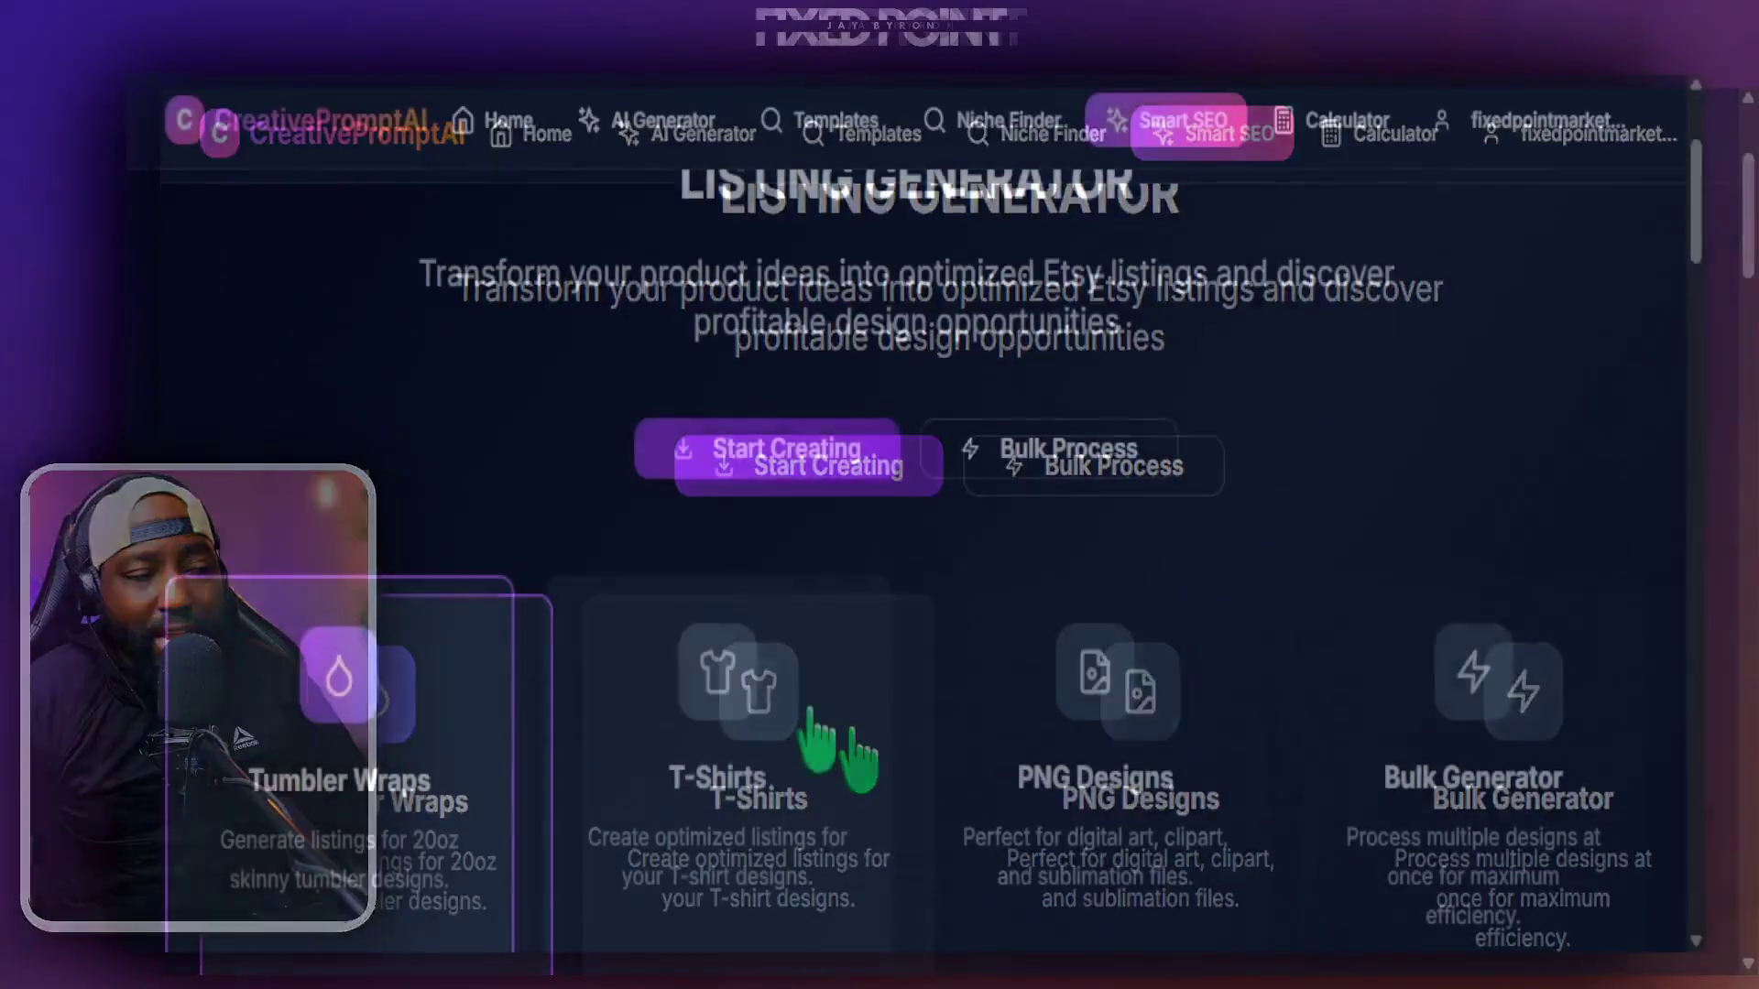
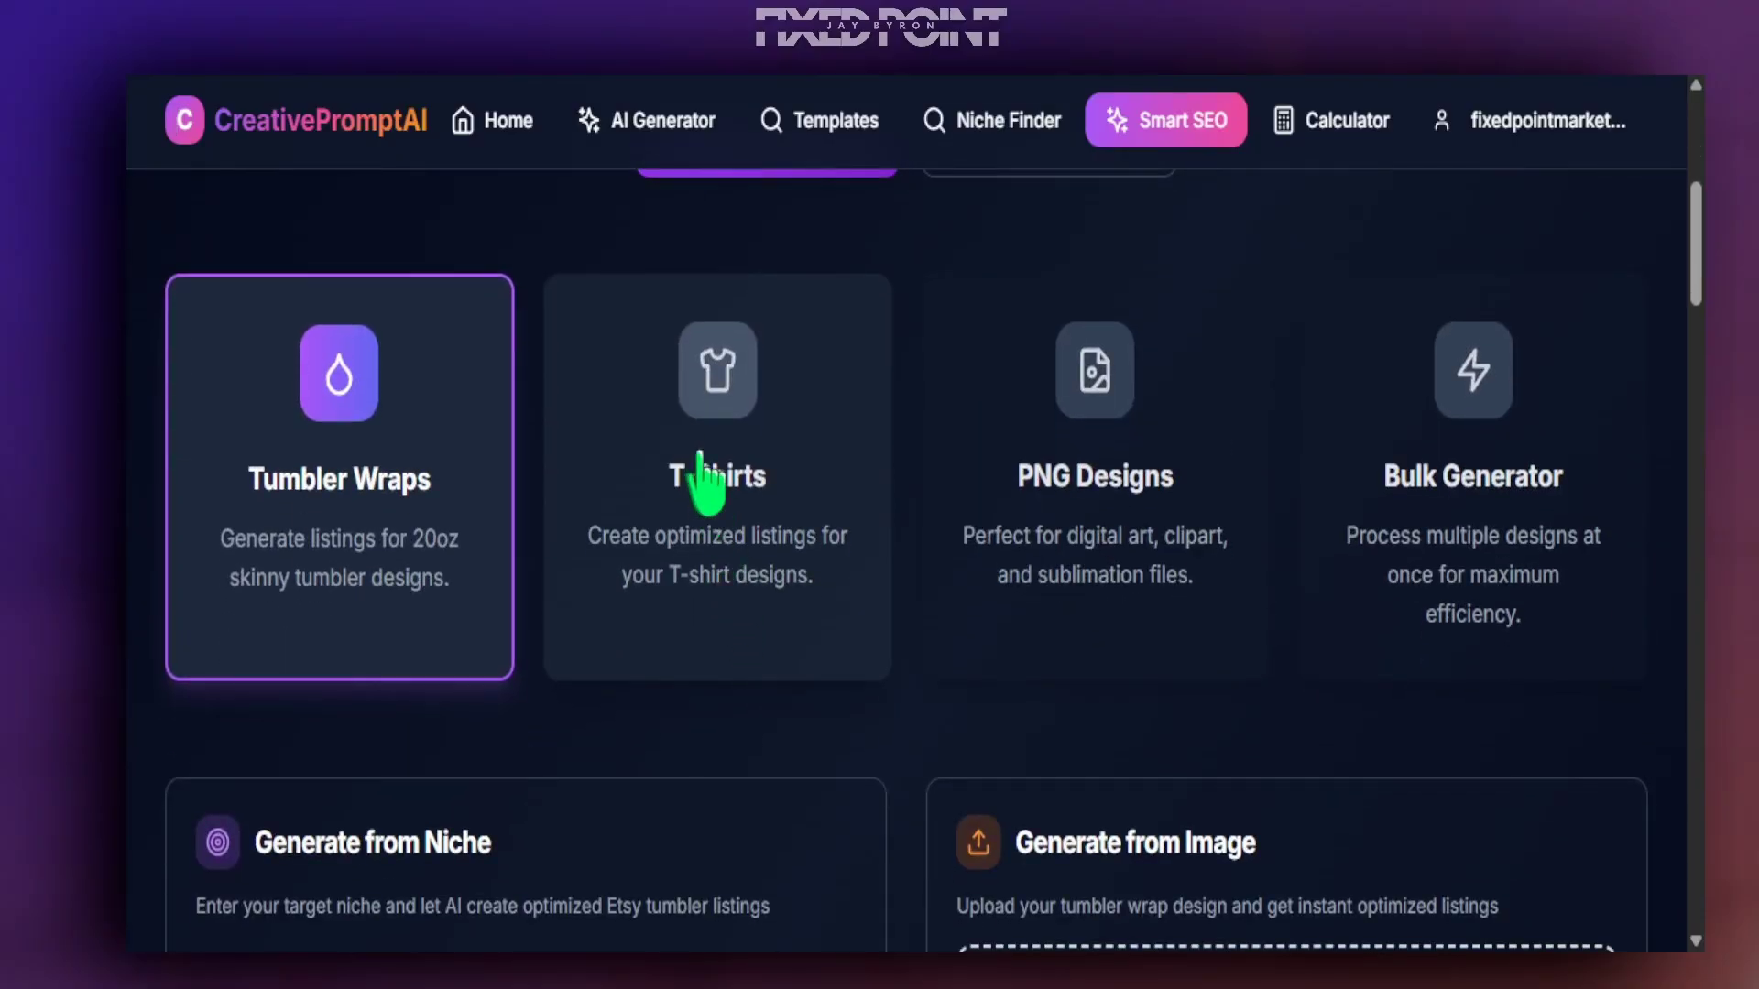
pyautogui.click(712, 469)
pyautogui.scroll(-5, 1079, 608)
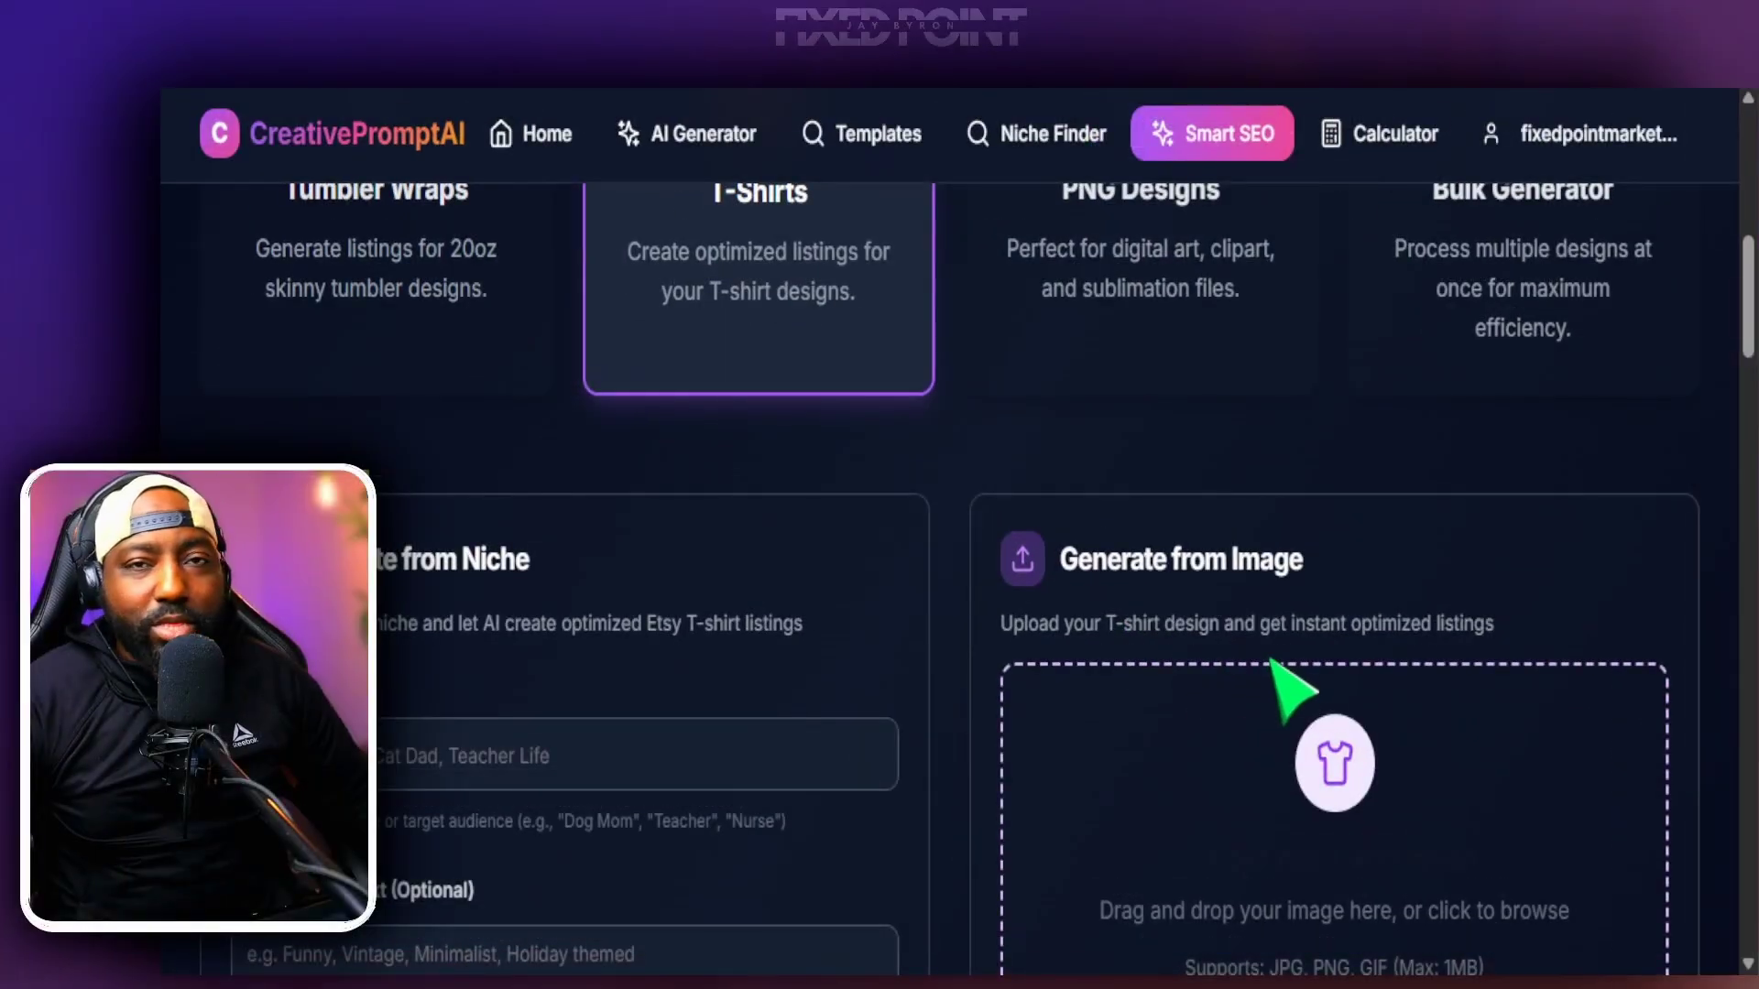
pyautogui.scroll(-3, 1273, 664)
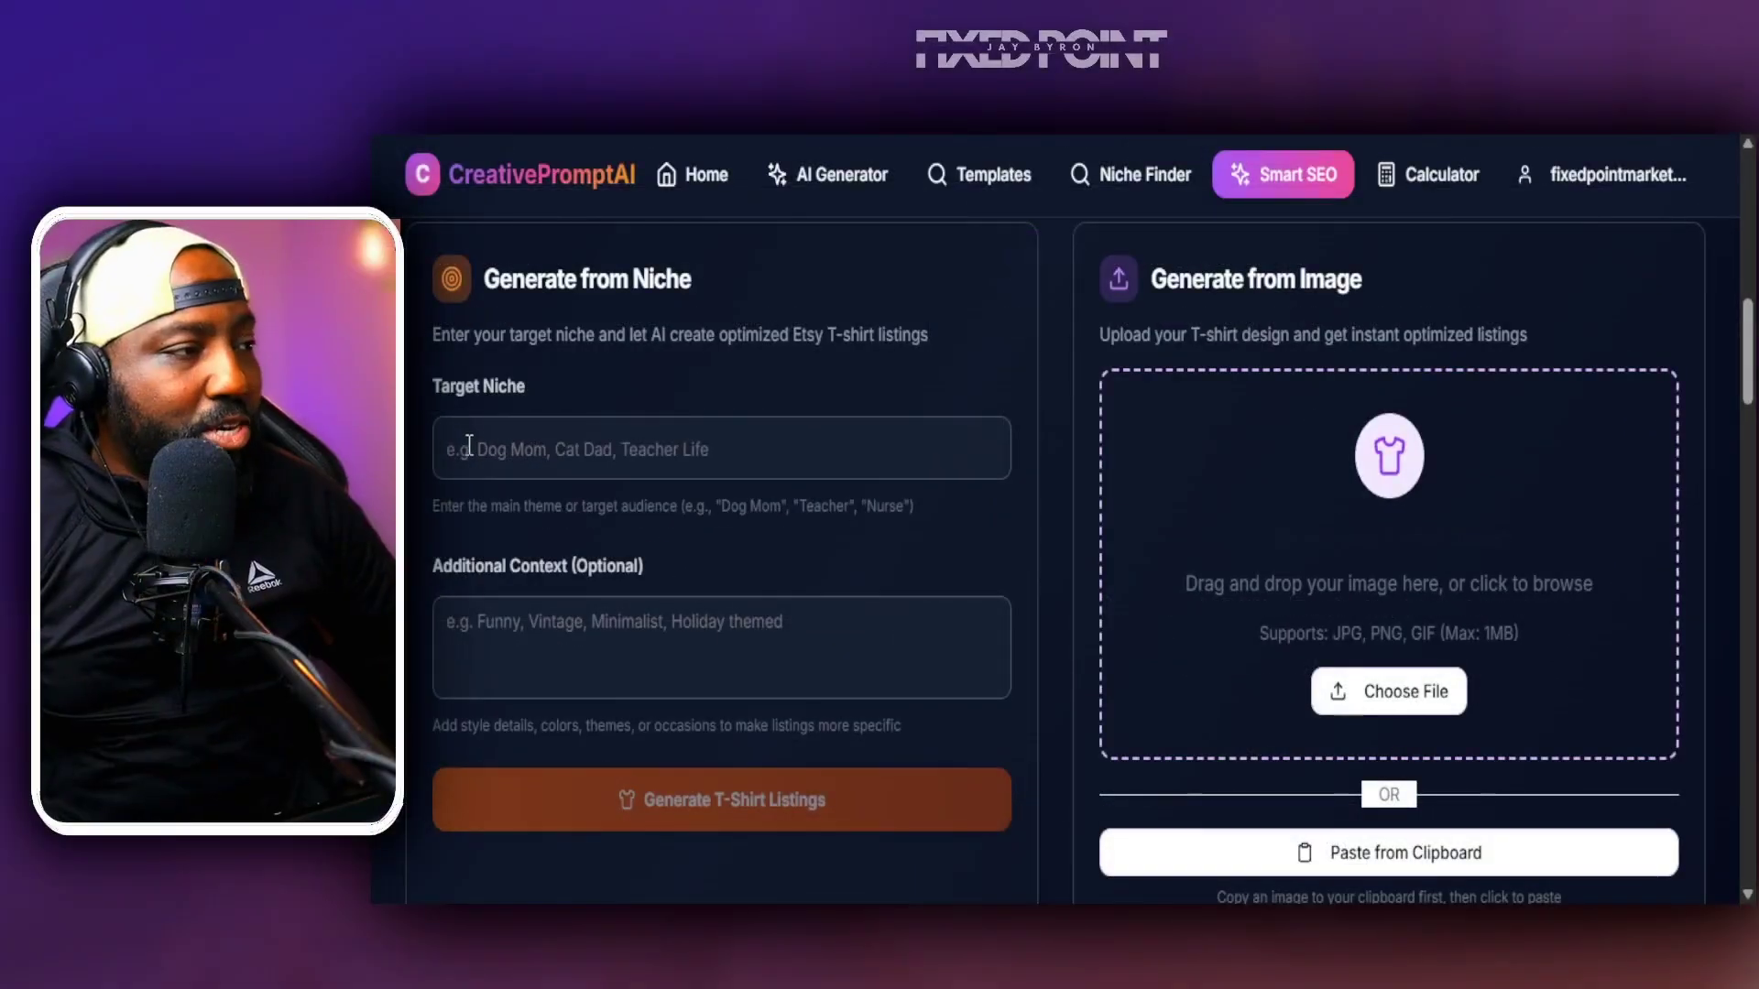
# - Paste the "MAMA-GOOSE on the loose" design from the clipboard and generate T-shirt listings from the image
pyautogui.click(285, 444)
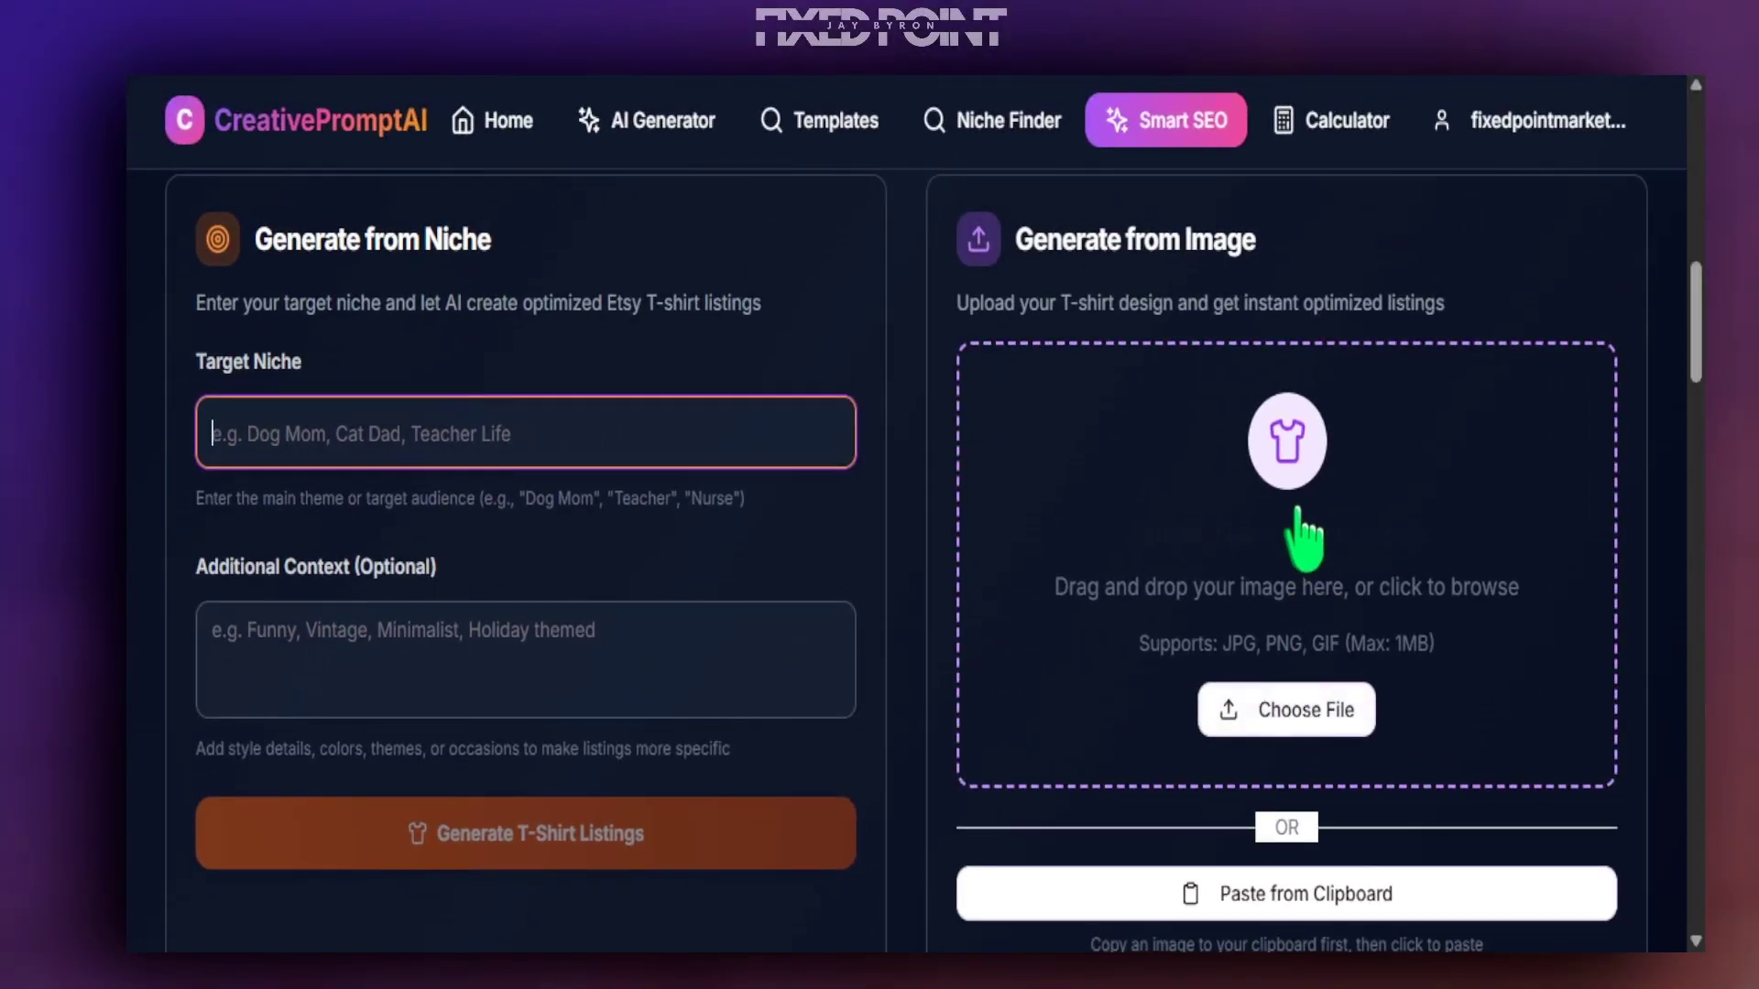
pyautogui.scroll(-2, 1309, 697)
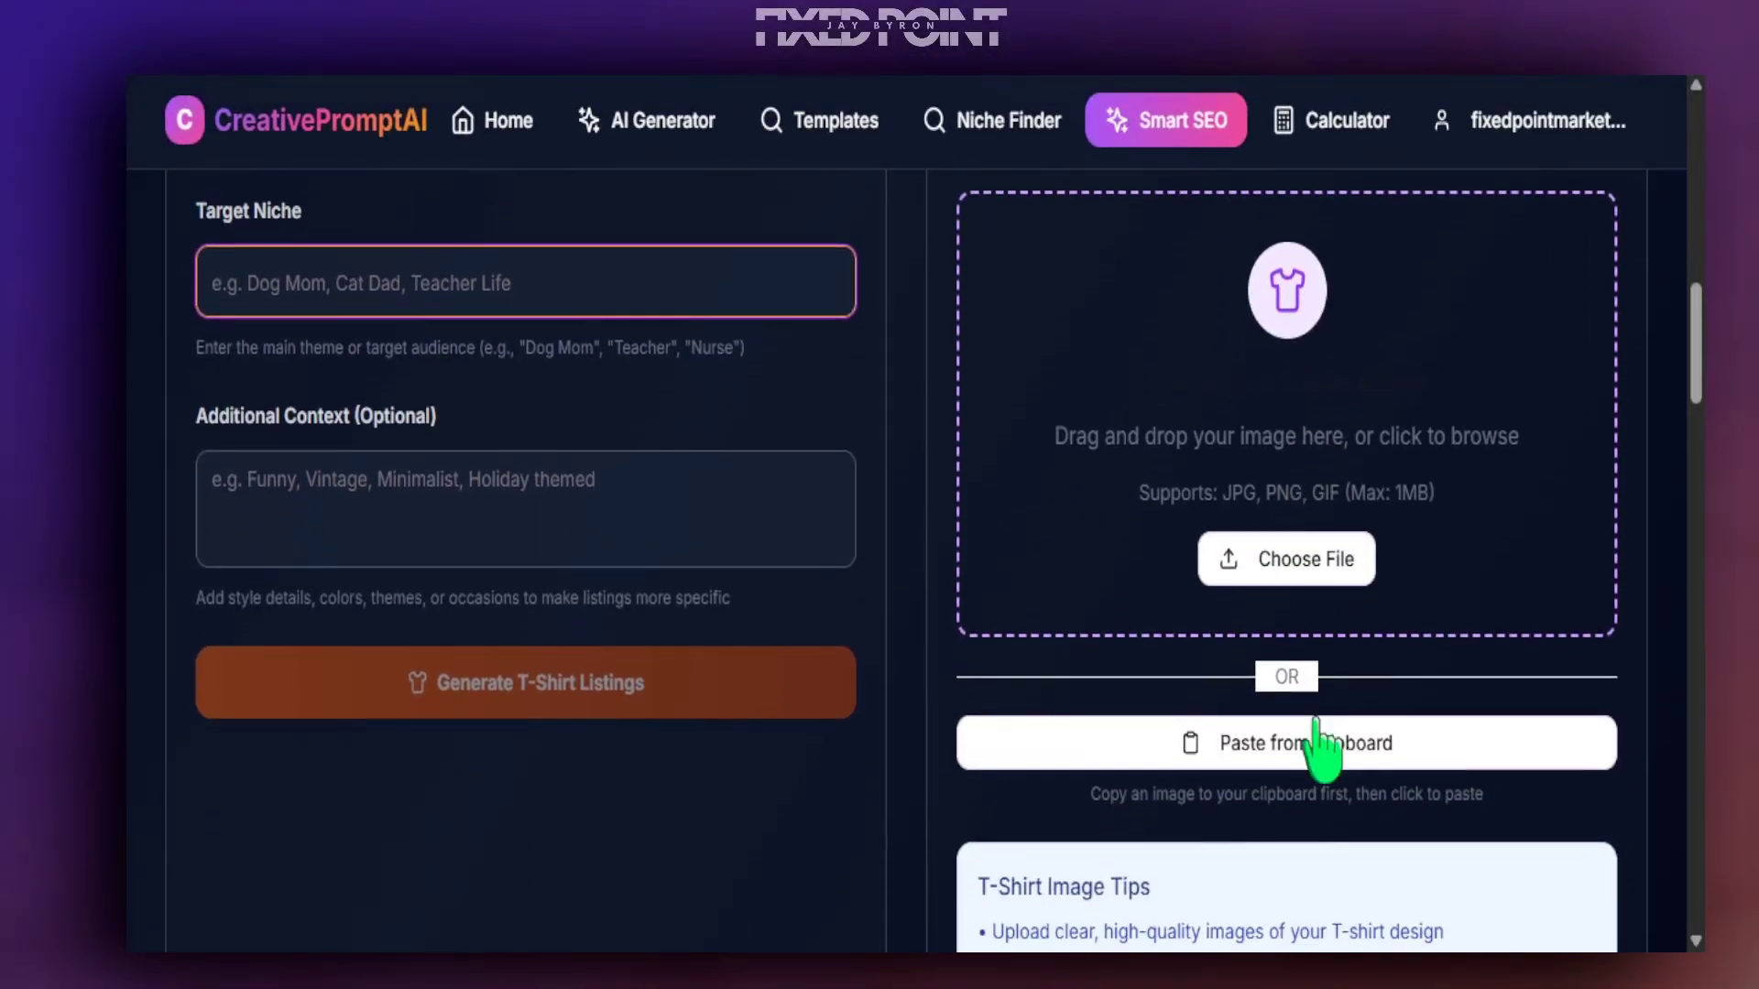
pyautogui.click(1273, 747)
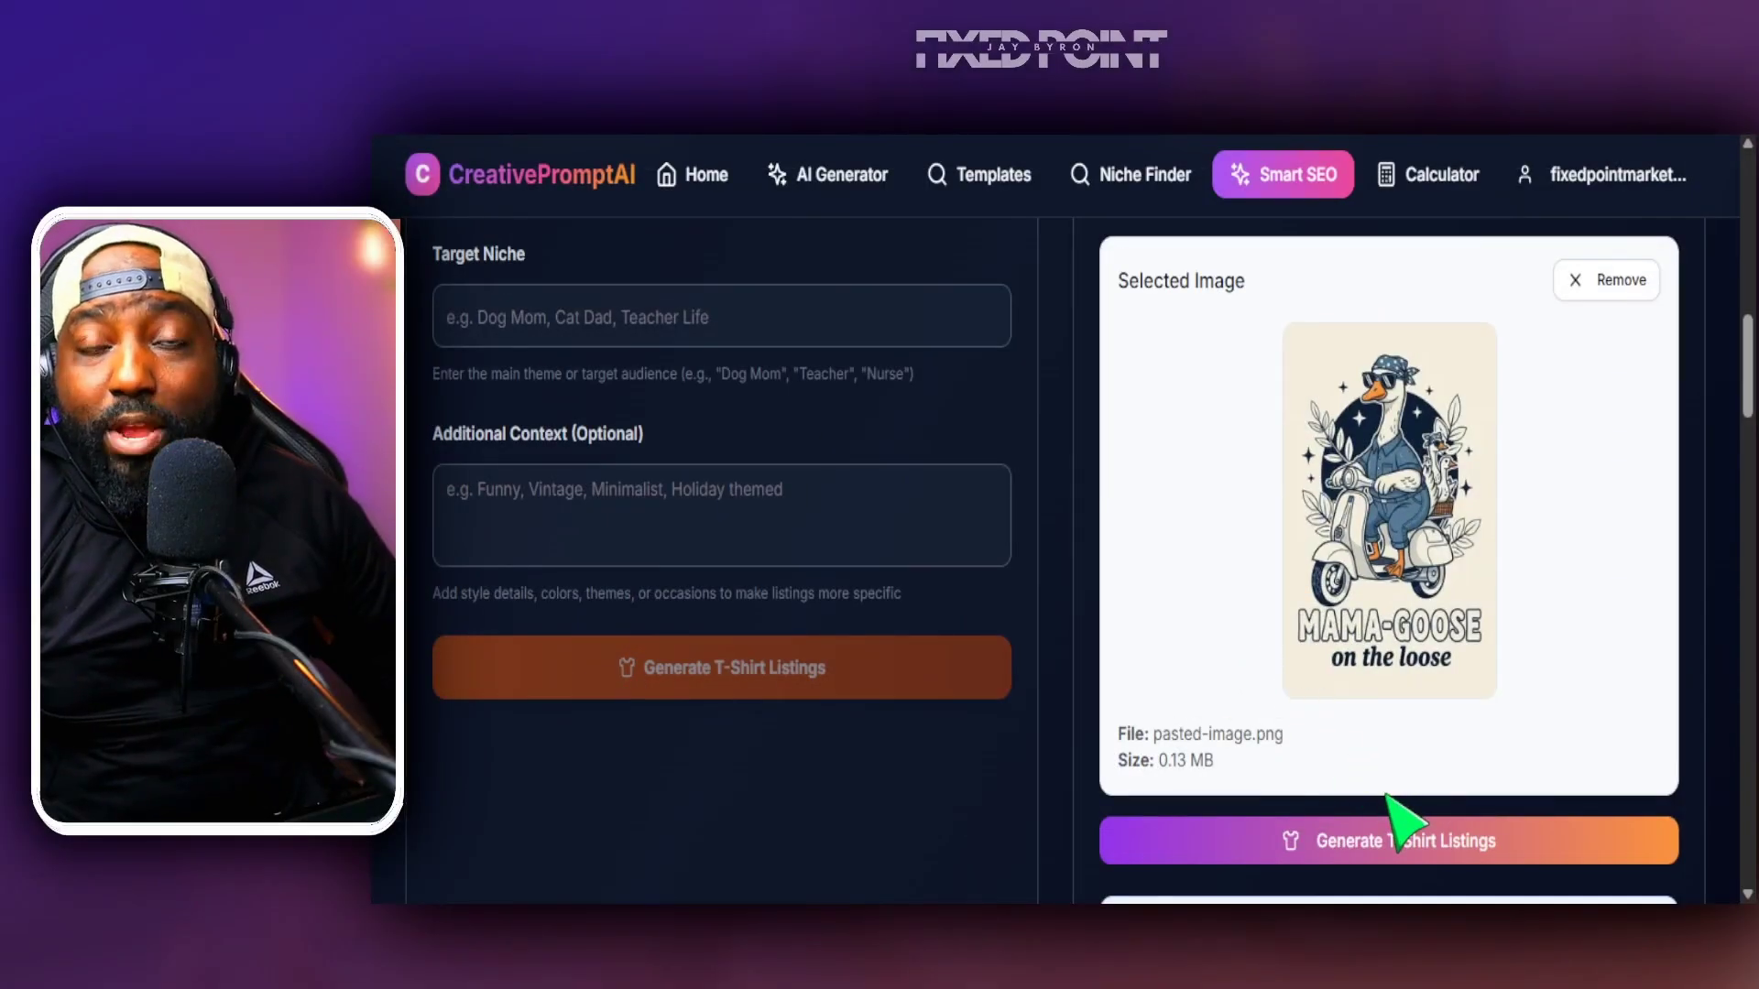
pyautogui.scroll(-2, 1277, 824)
pyautogui.click(1378, 733)
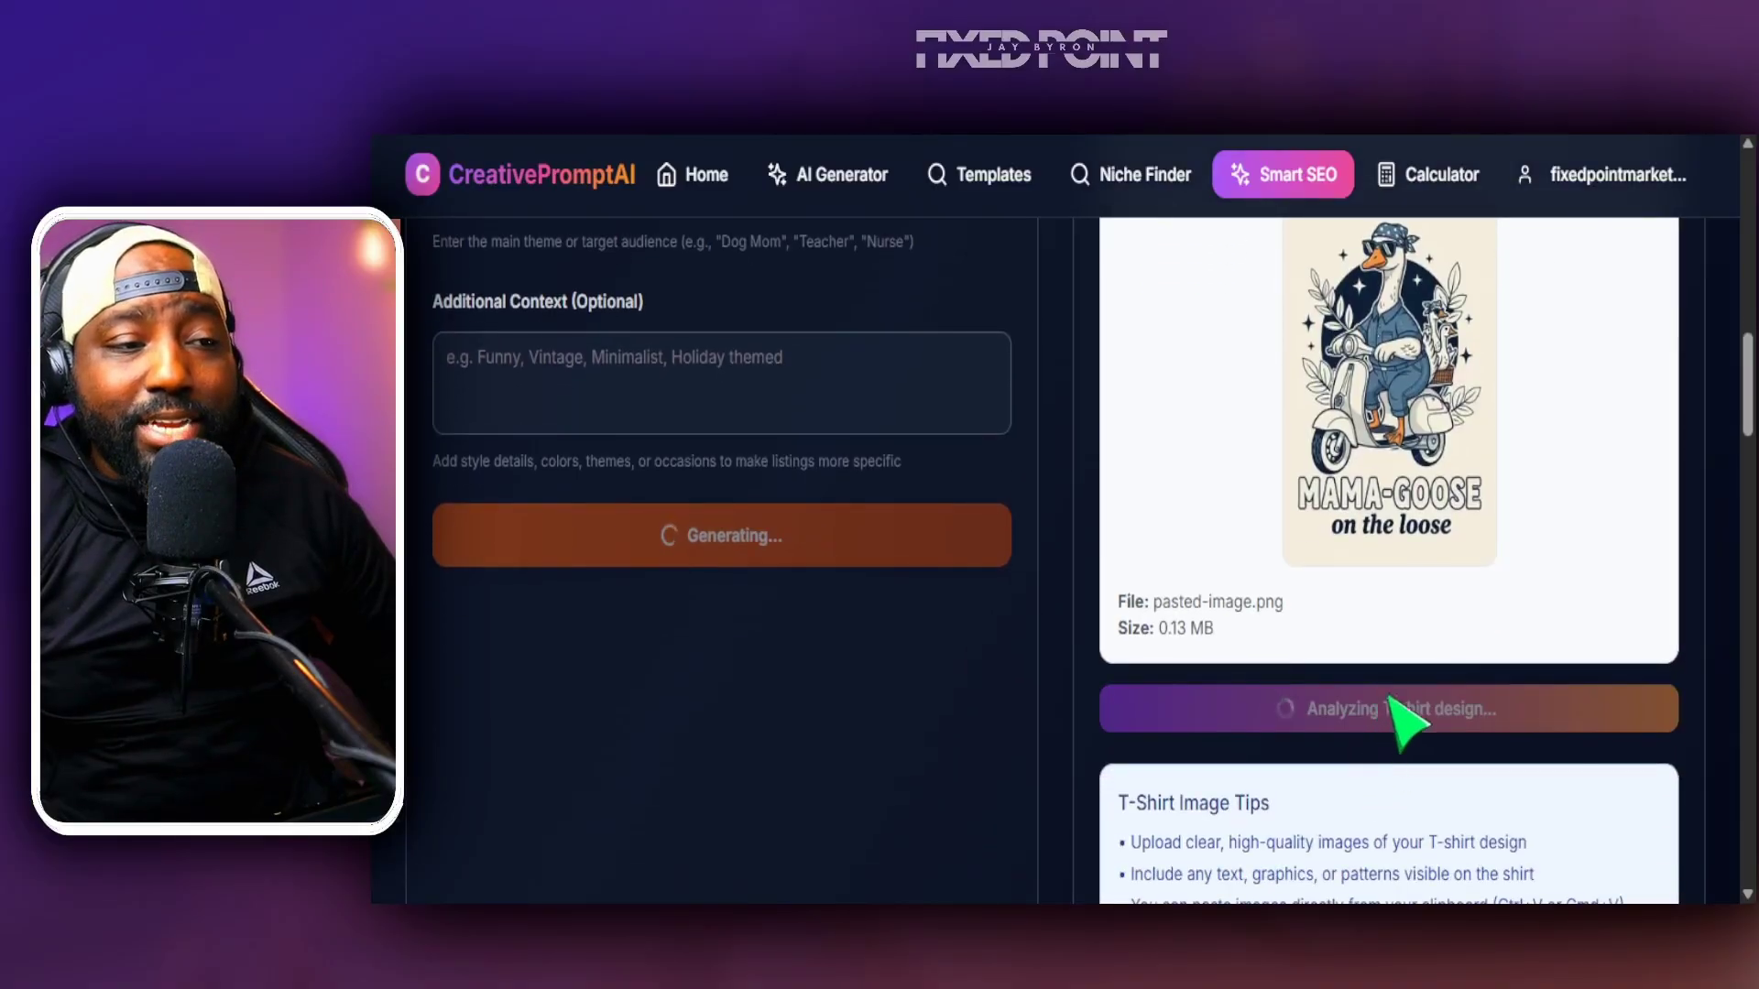
# - Review the generated T-shirt listing's two titles, Etsy tags and one-sentence description
pyautogui.scroll(2, 1384, 655)
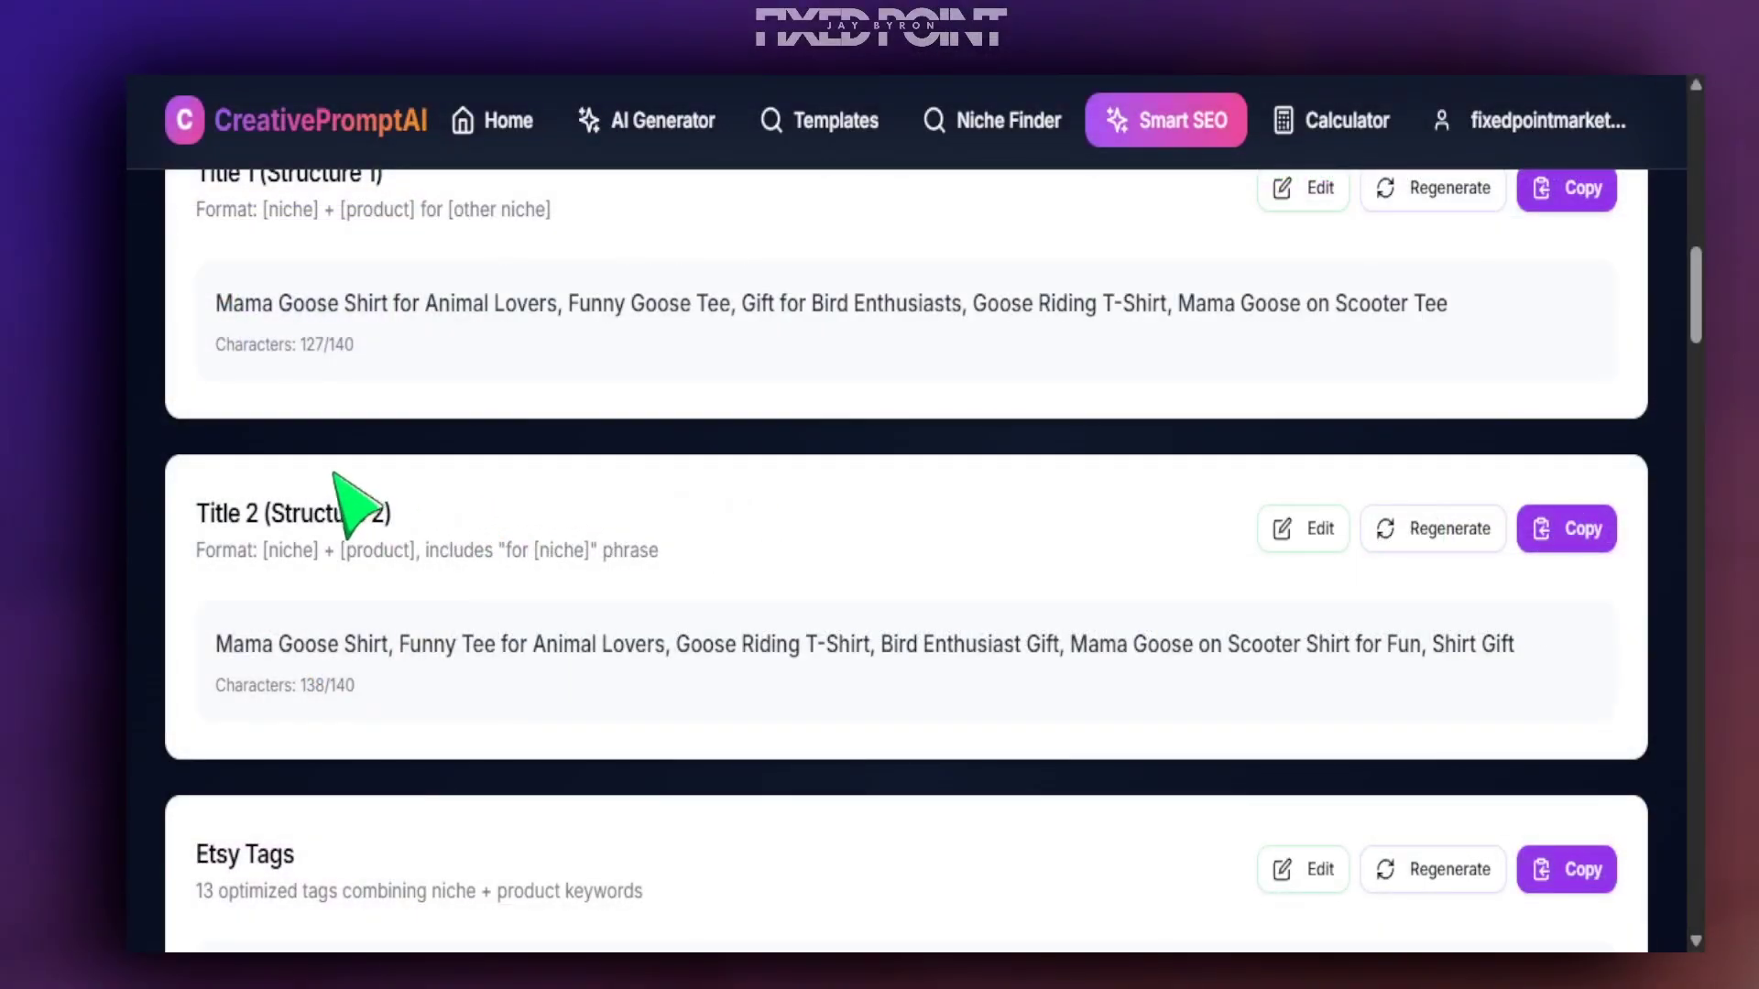
pyautogui.scroll(3, 352, 502)
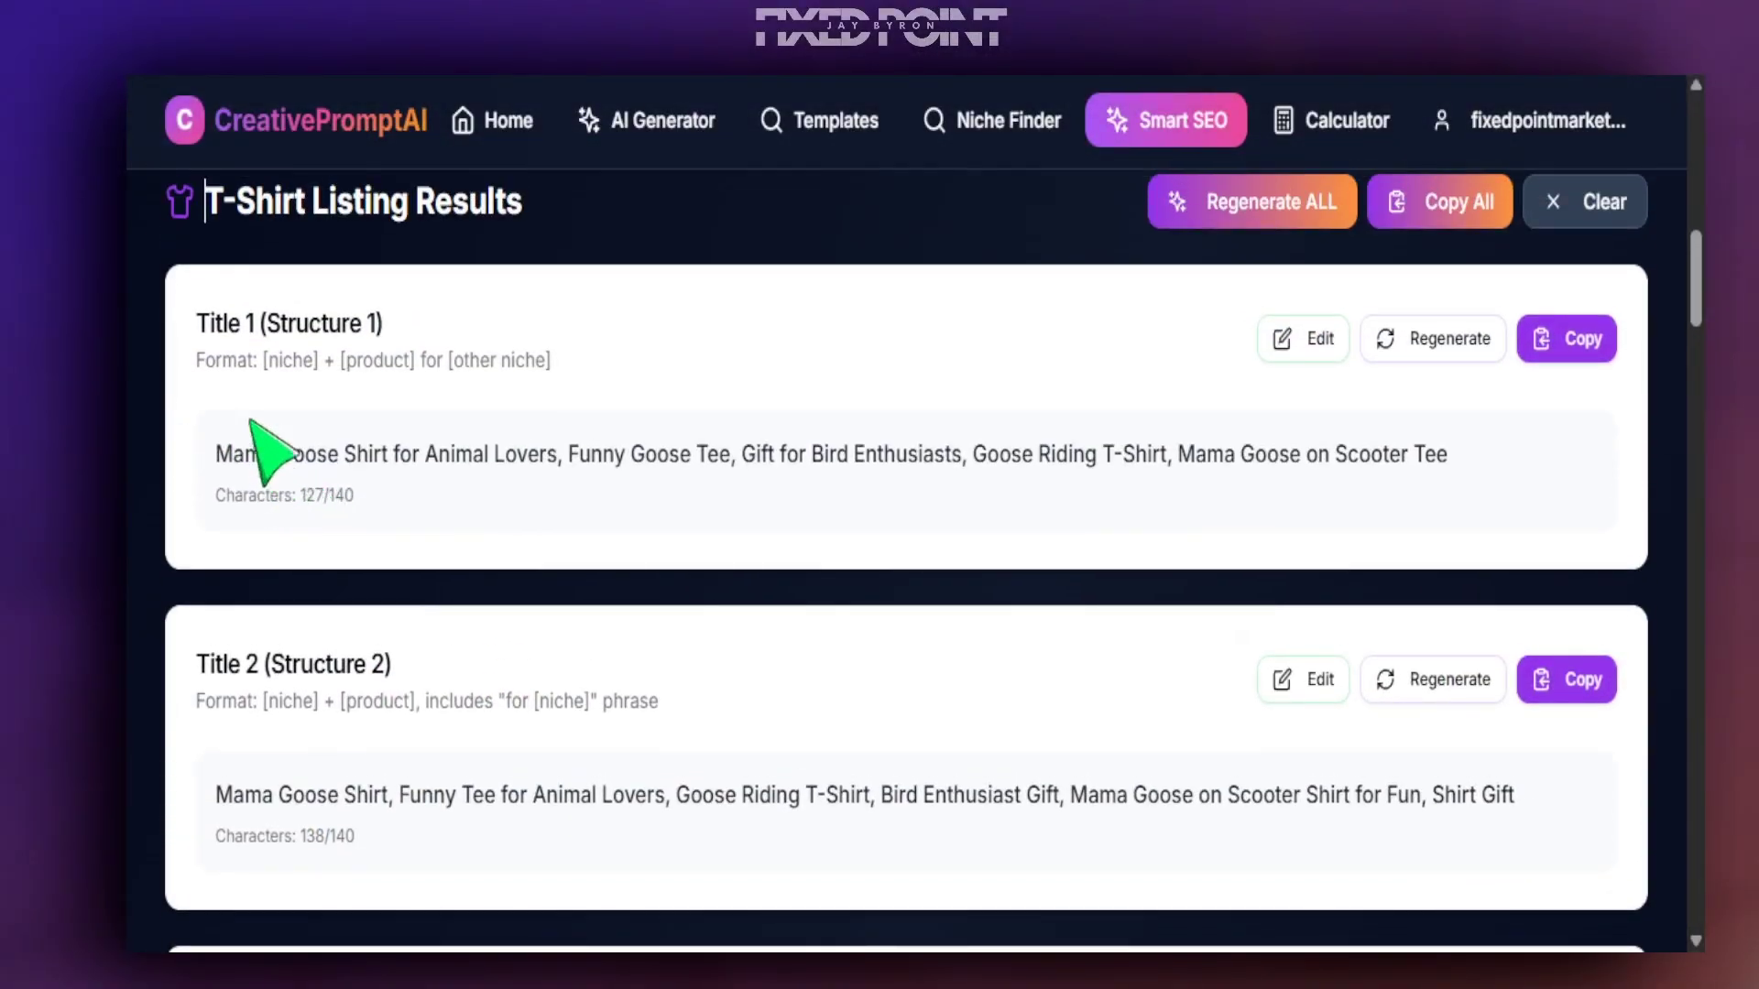
pyautogui.scroll(-3, 311, 586)
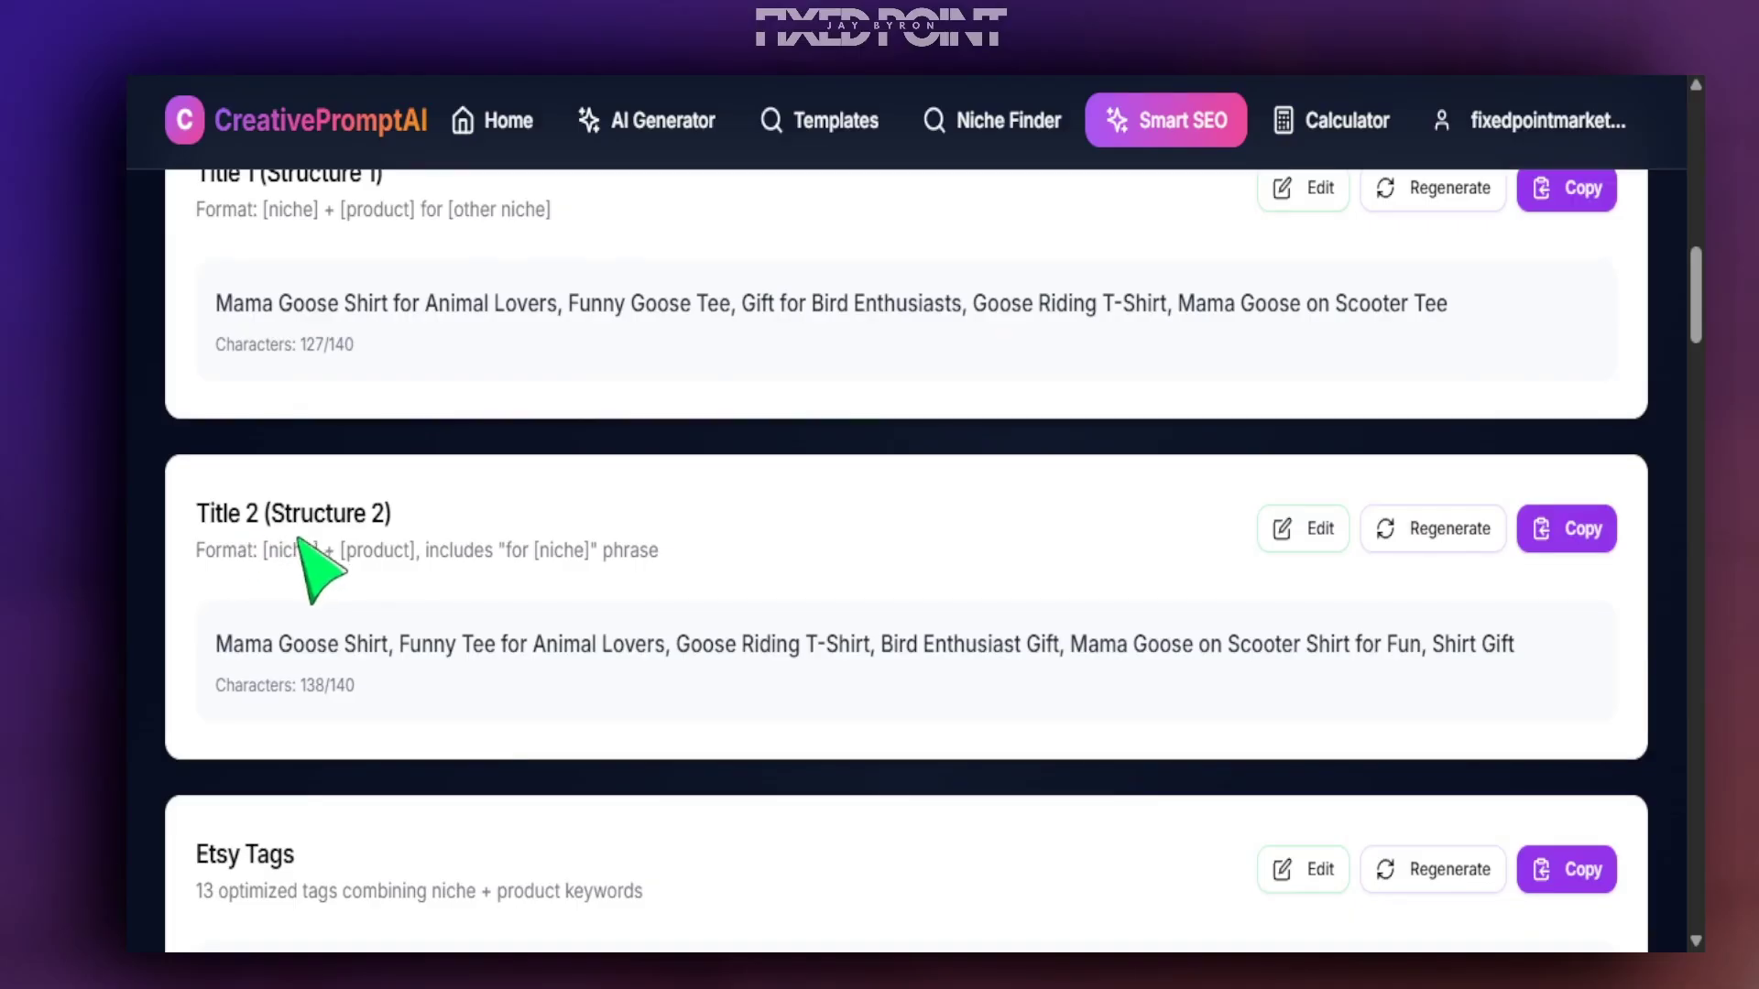
pyautogui.scroll(-3, 316, 568)
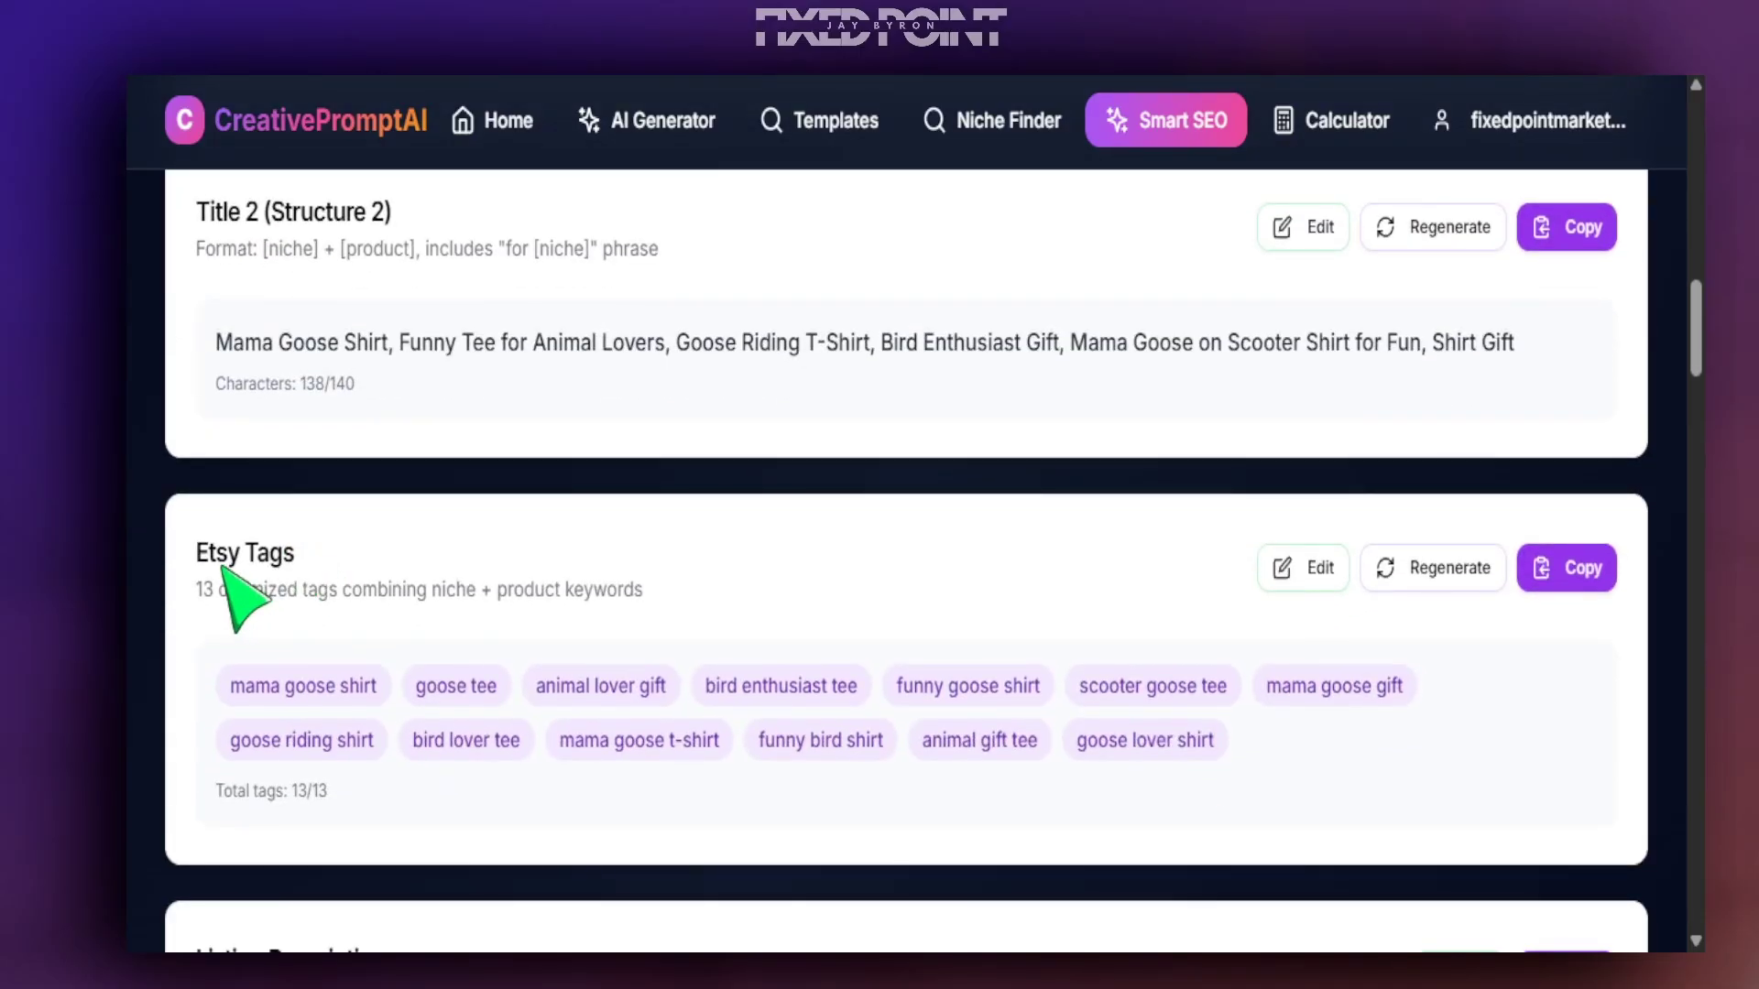
pyautogui.scroll(-9, 236, 565)
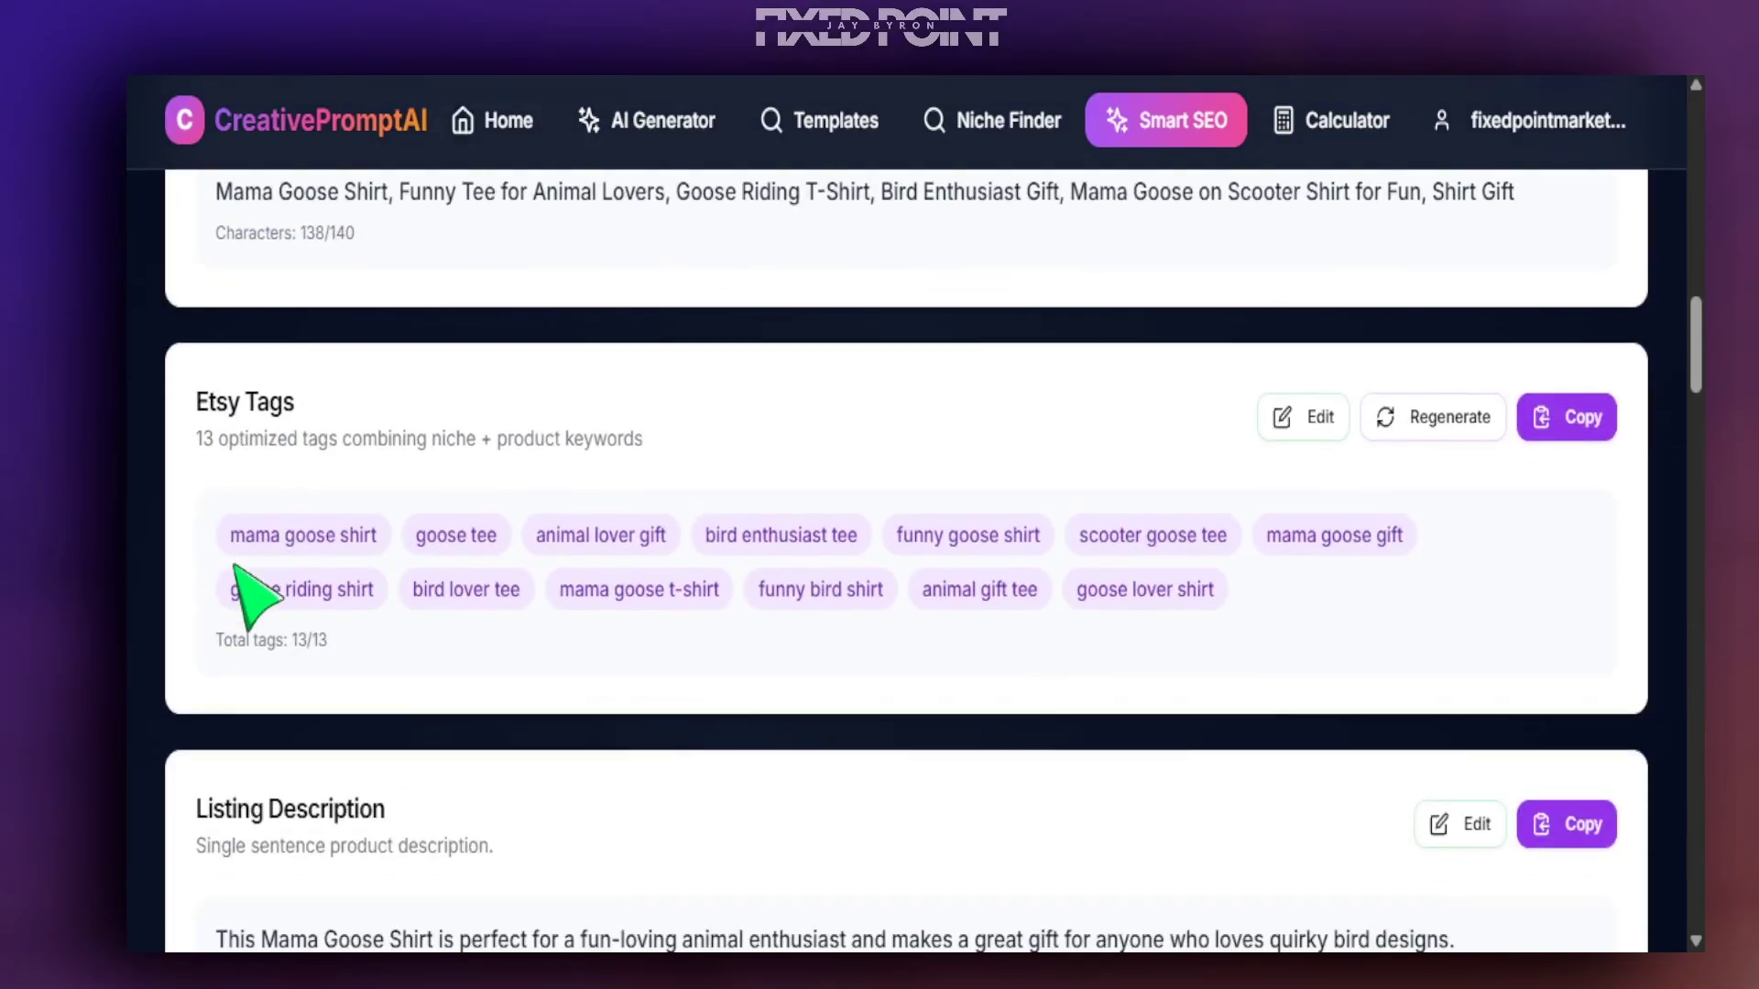
pyautogui.moveTo(226, 639); pyautogui.dragTo(1426, 642)
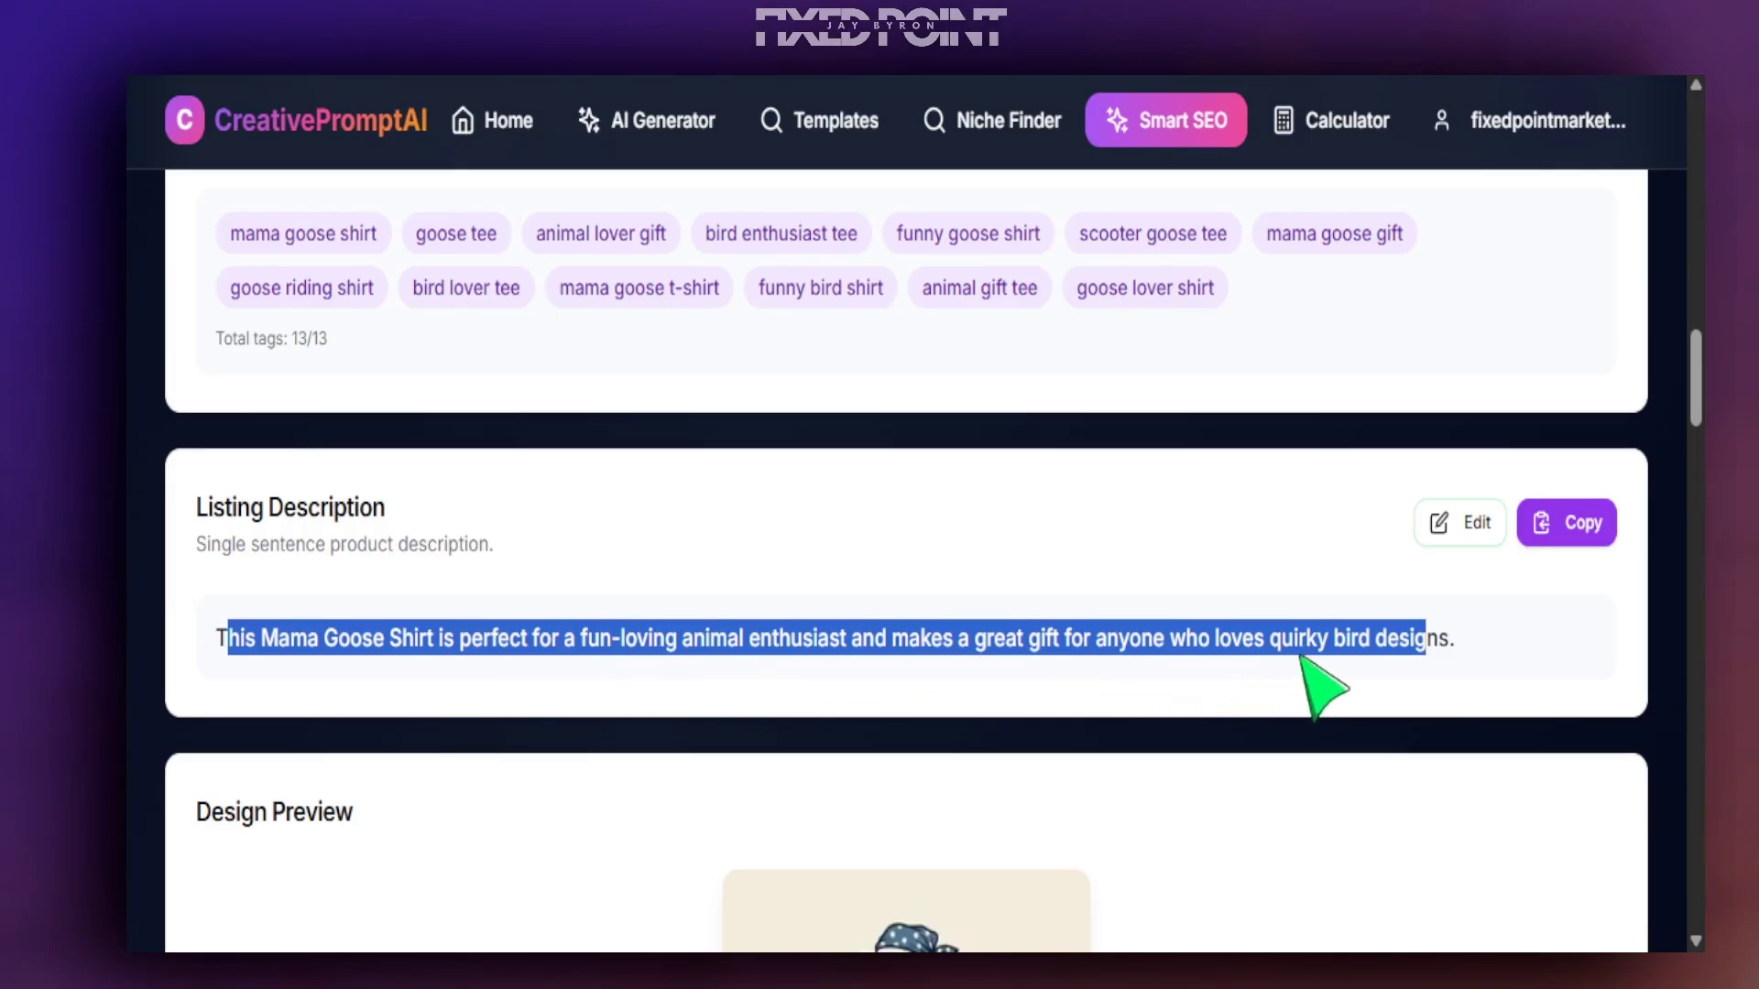
pyautogui.click(1276, 691)
pyautogui.scroll(5, 746, 675)
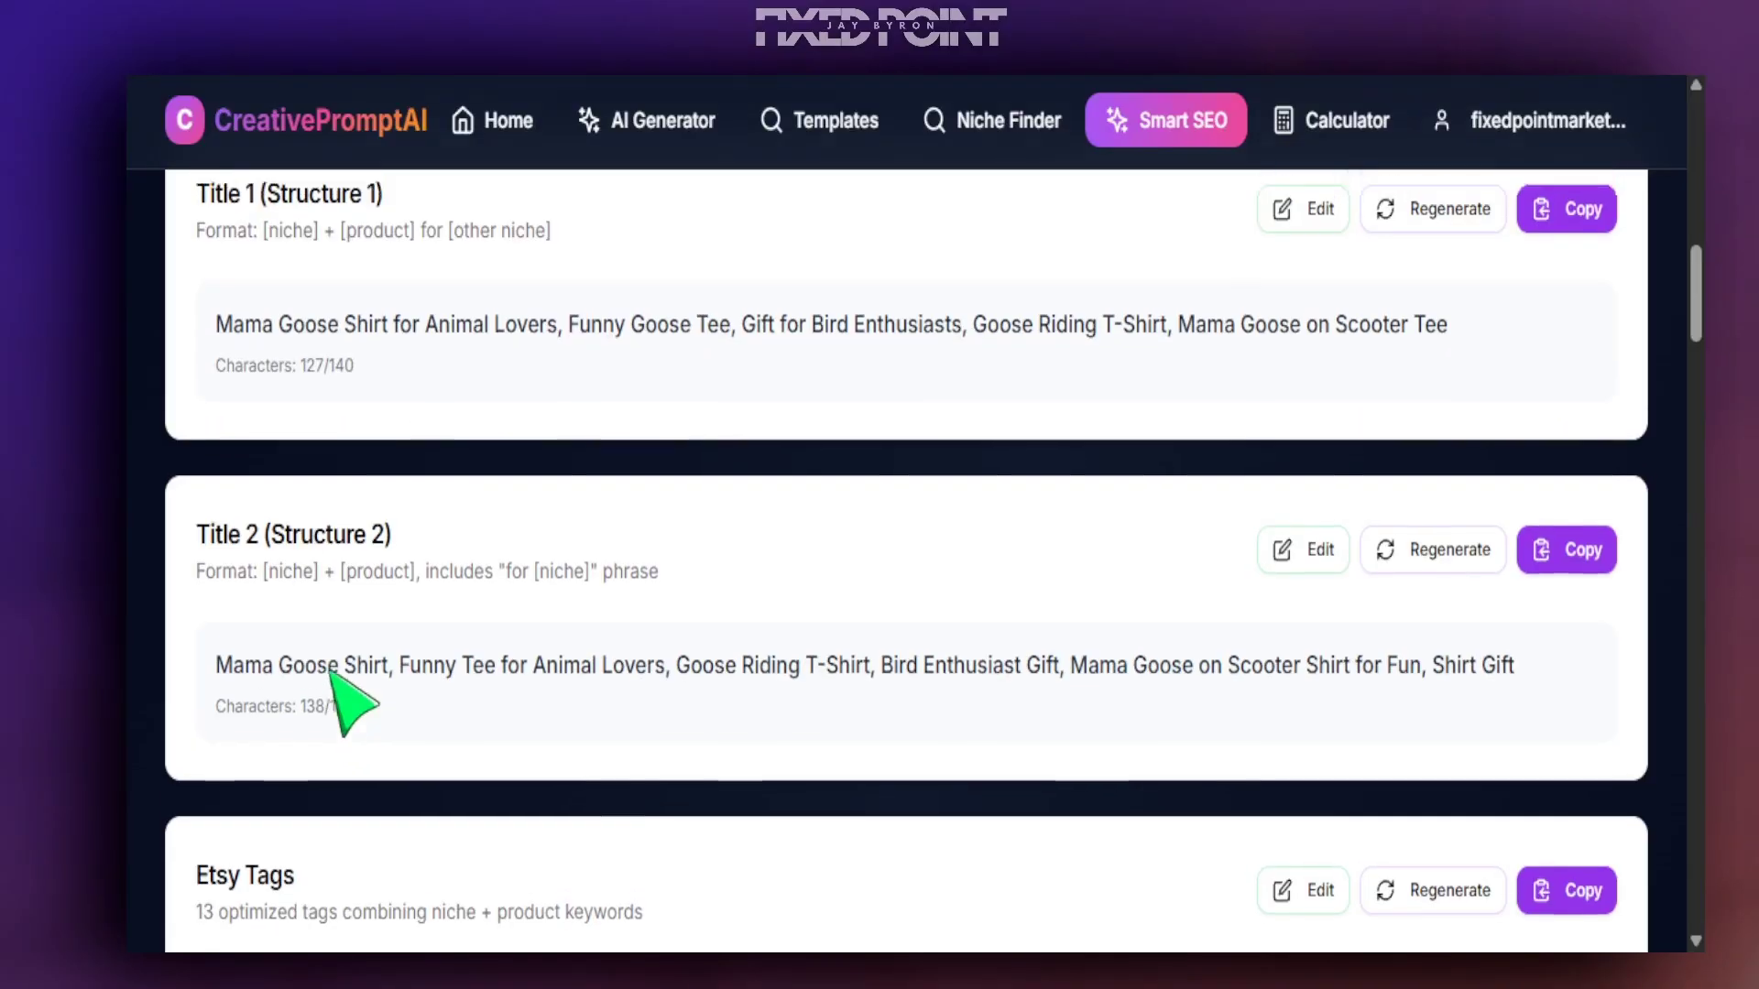
pyautogui.scroll(2, 329, 687)
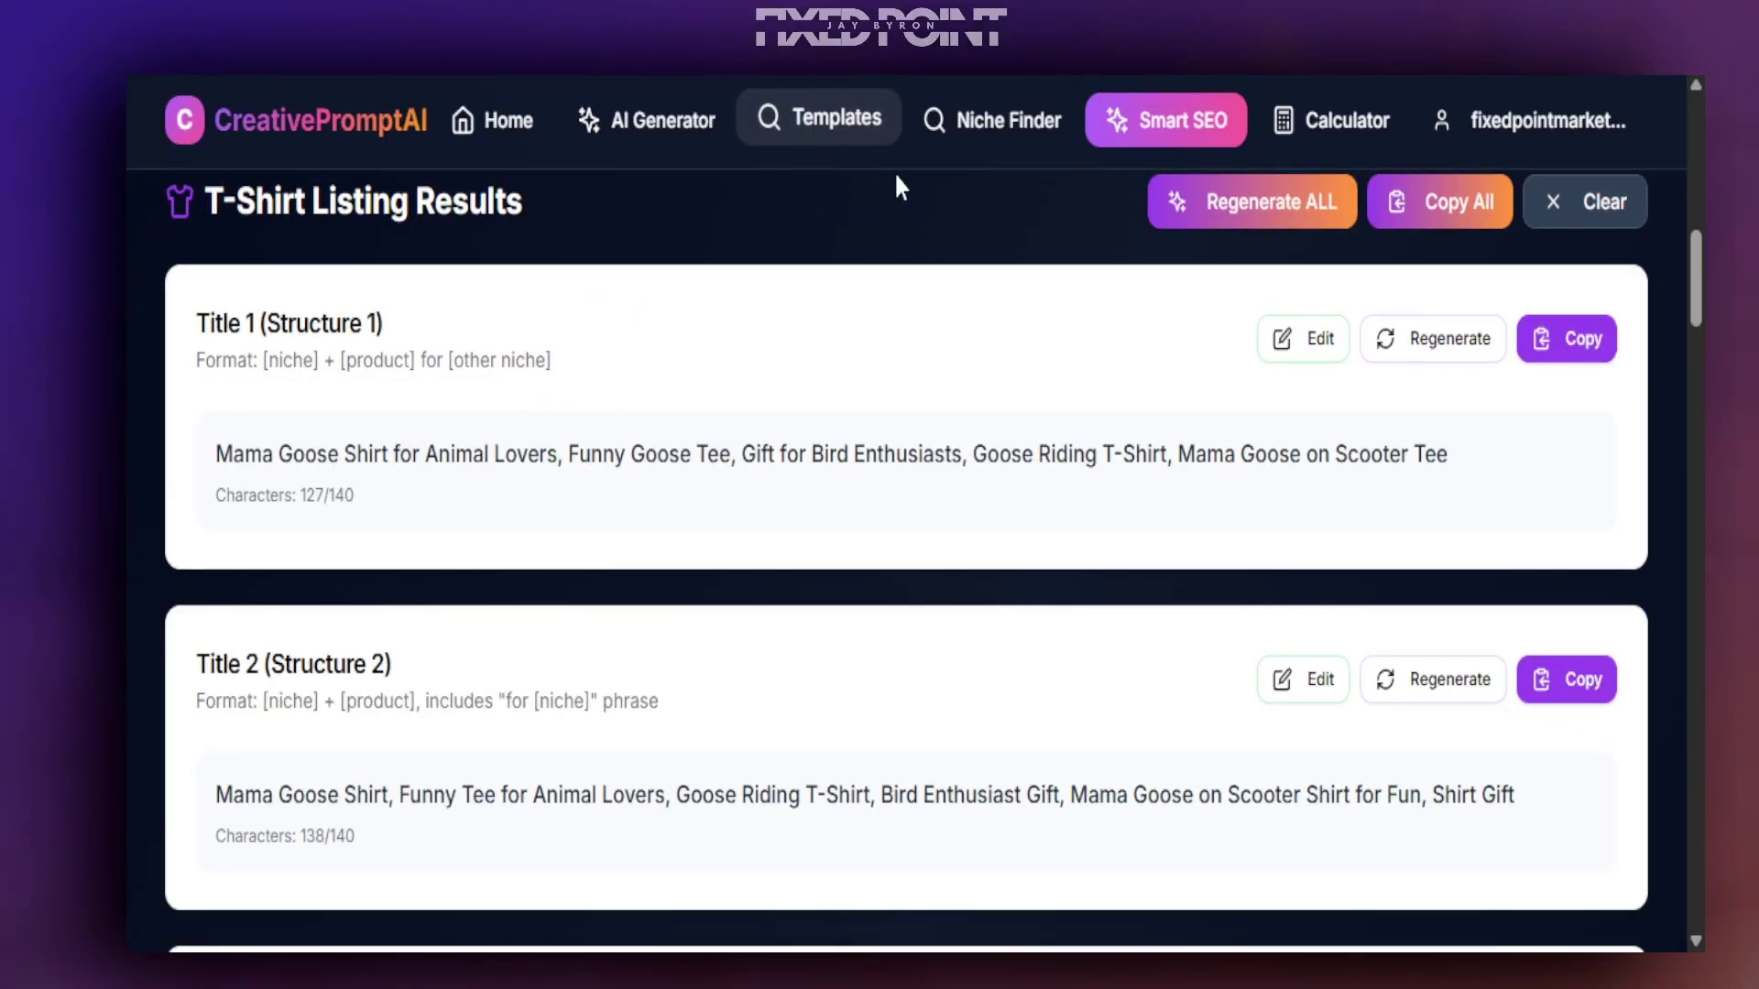
# - Return to the template library and browse its community T-shirt designs
pyautogui.click(829, 117)
pyautogui.scroll(-10, 804, 540)
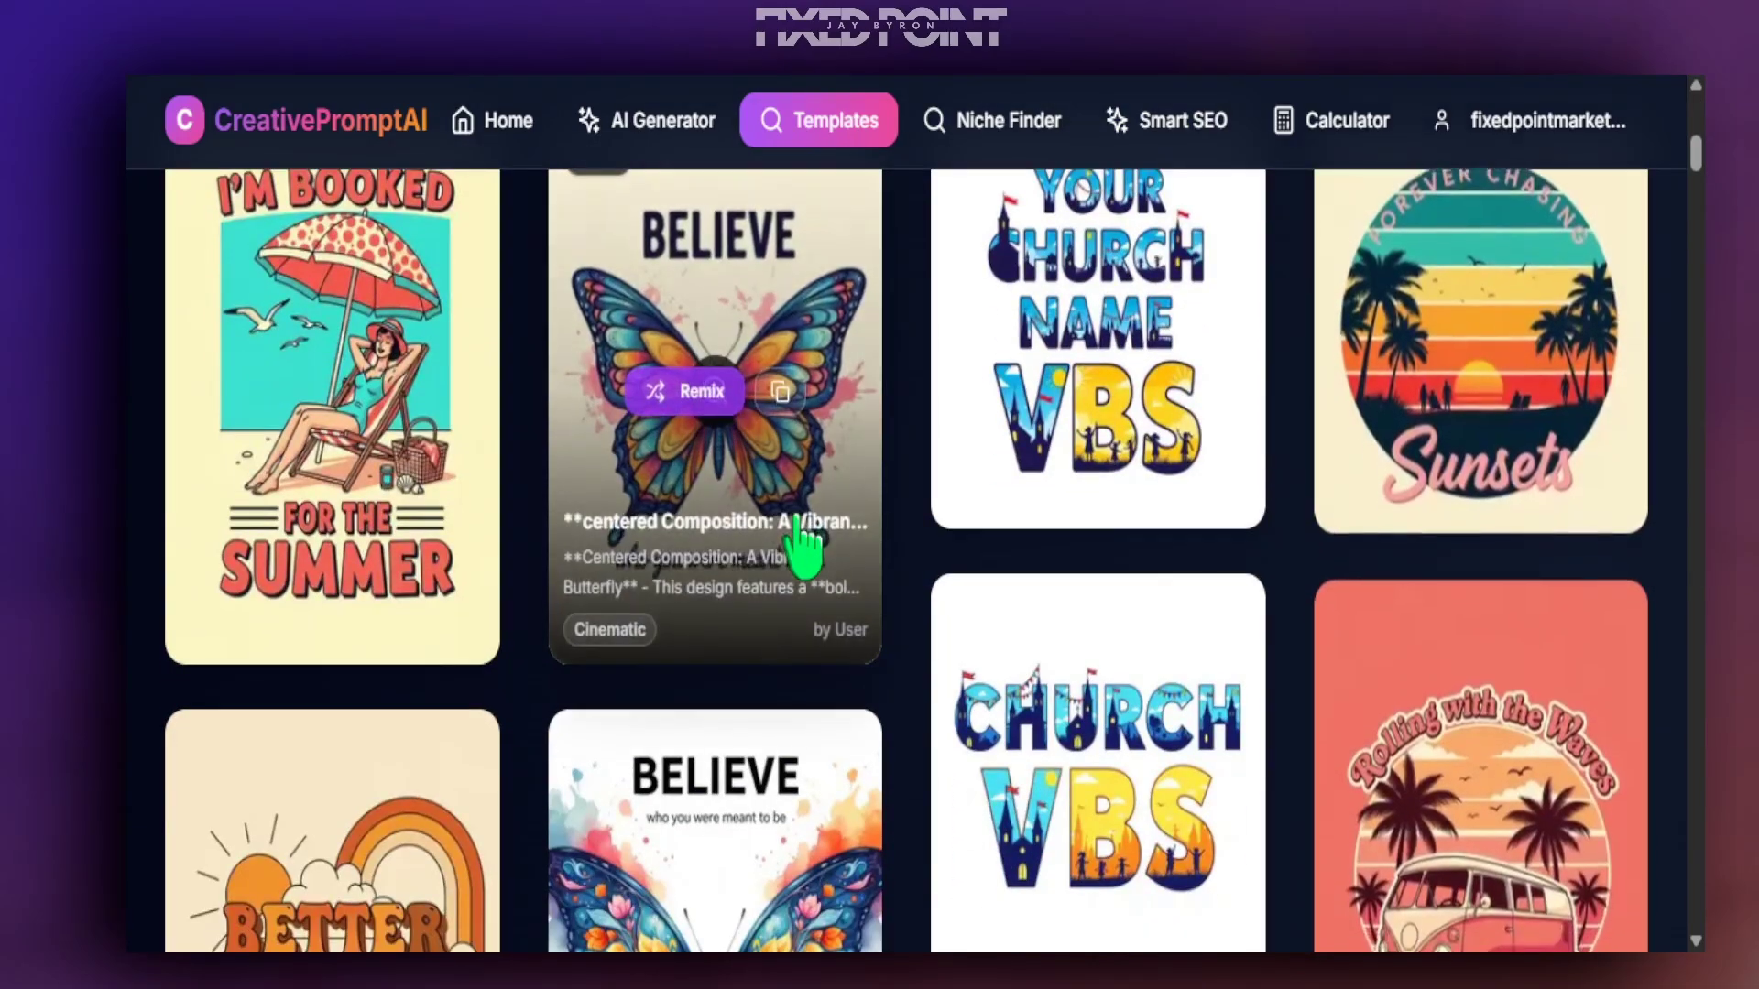
pyautogui.scroll(-15, 804, 540)
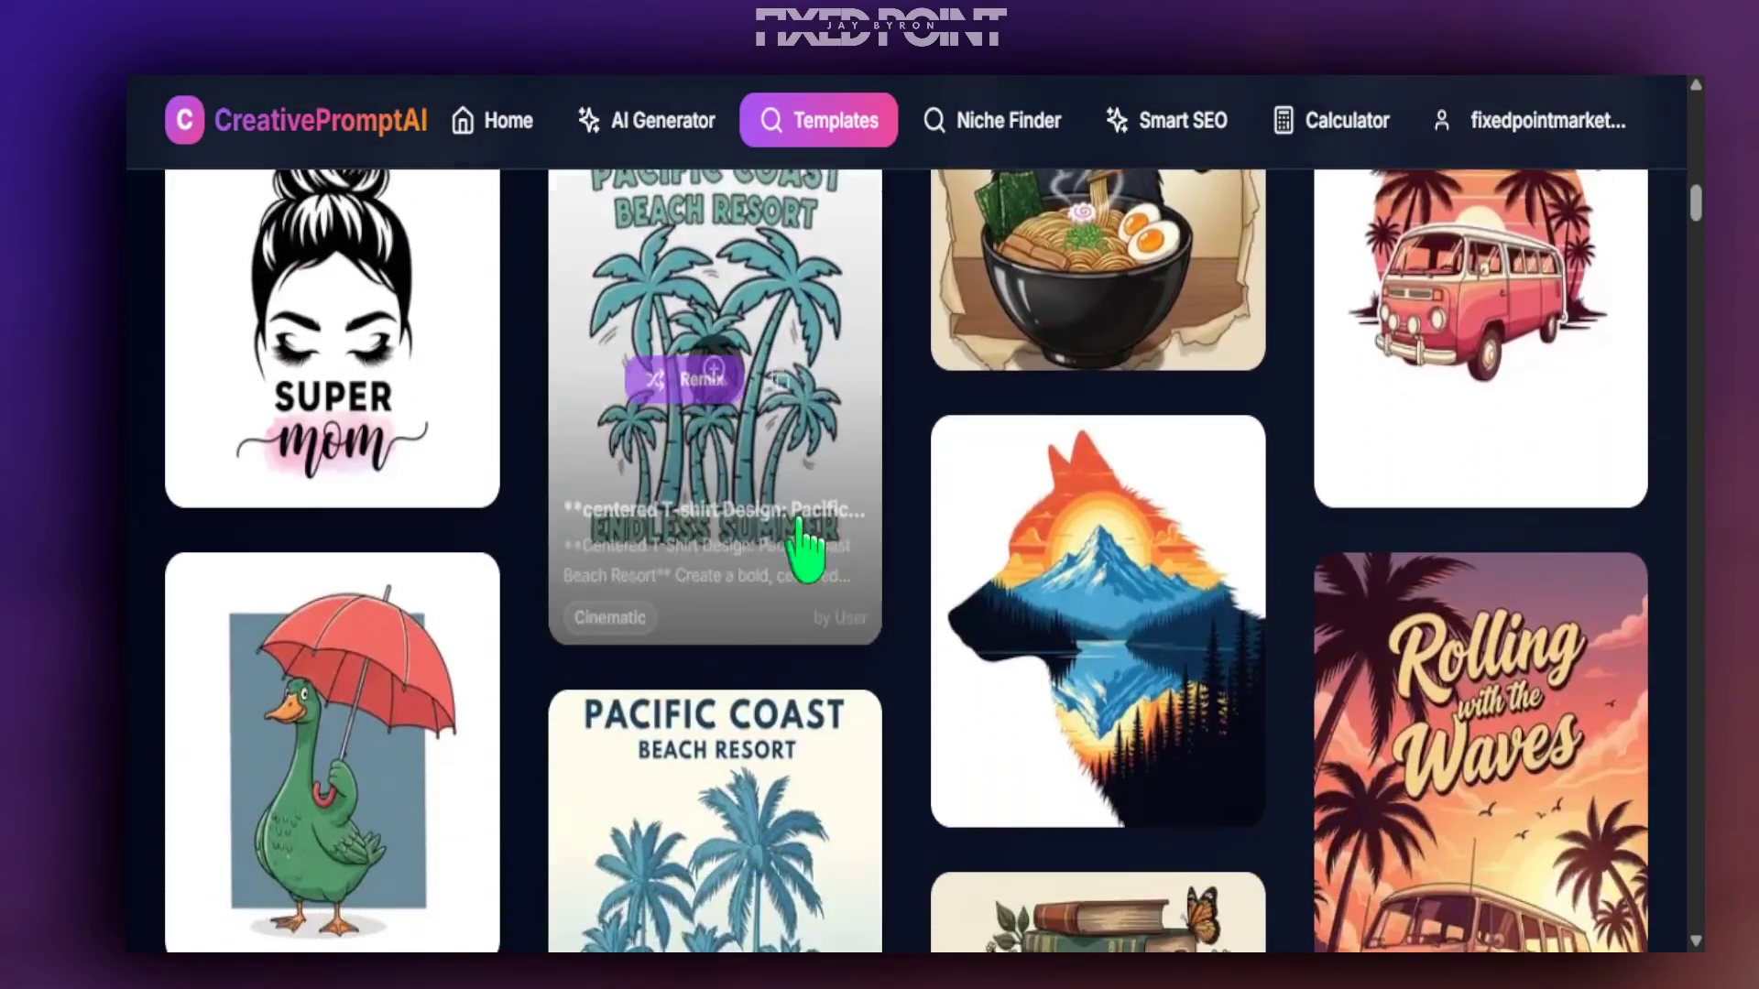
pyautogui.scroll(-4, 804, 545)
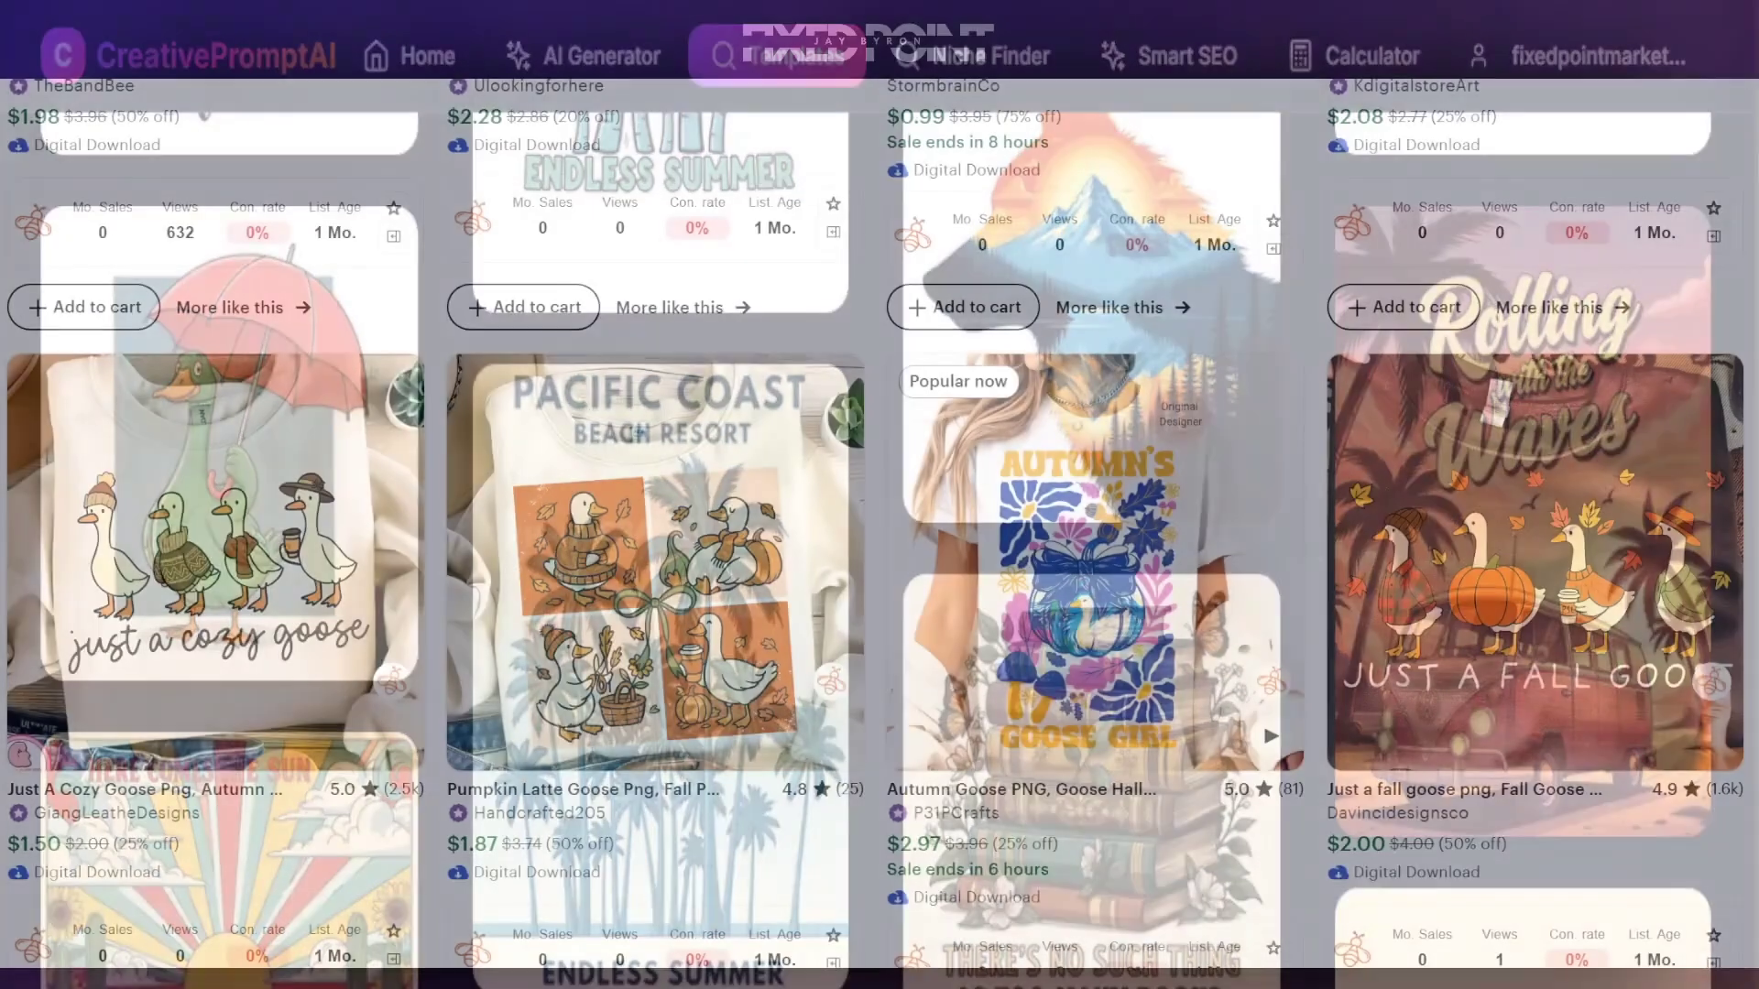
pyautogui.scroll(-2, 205, 472)
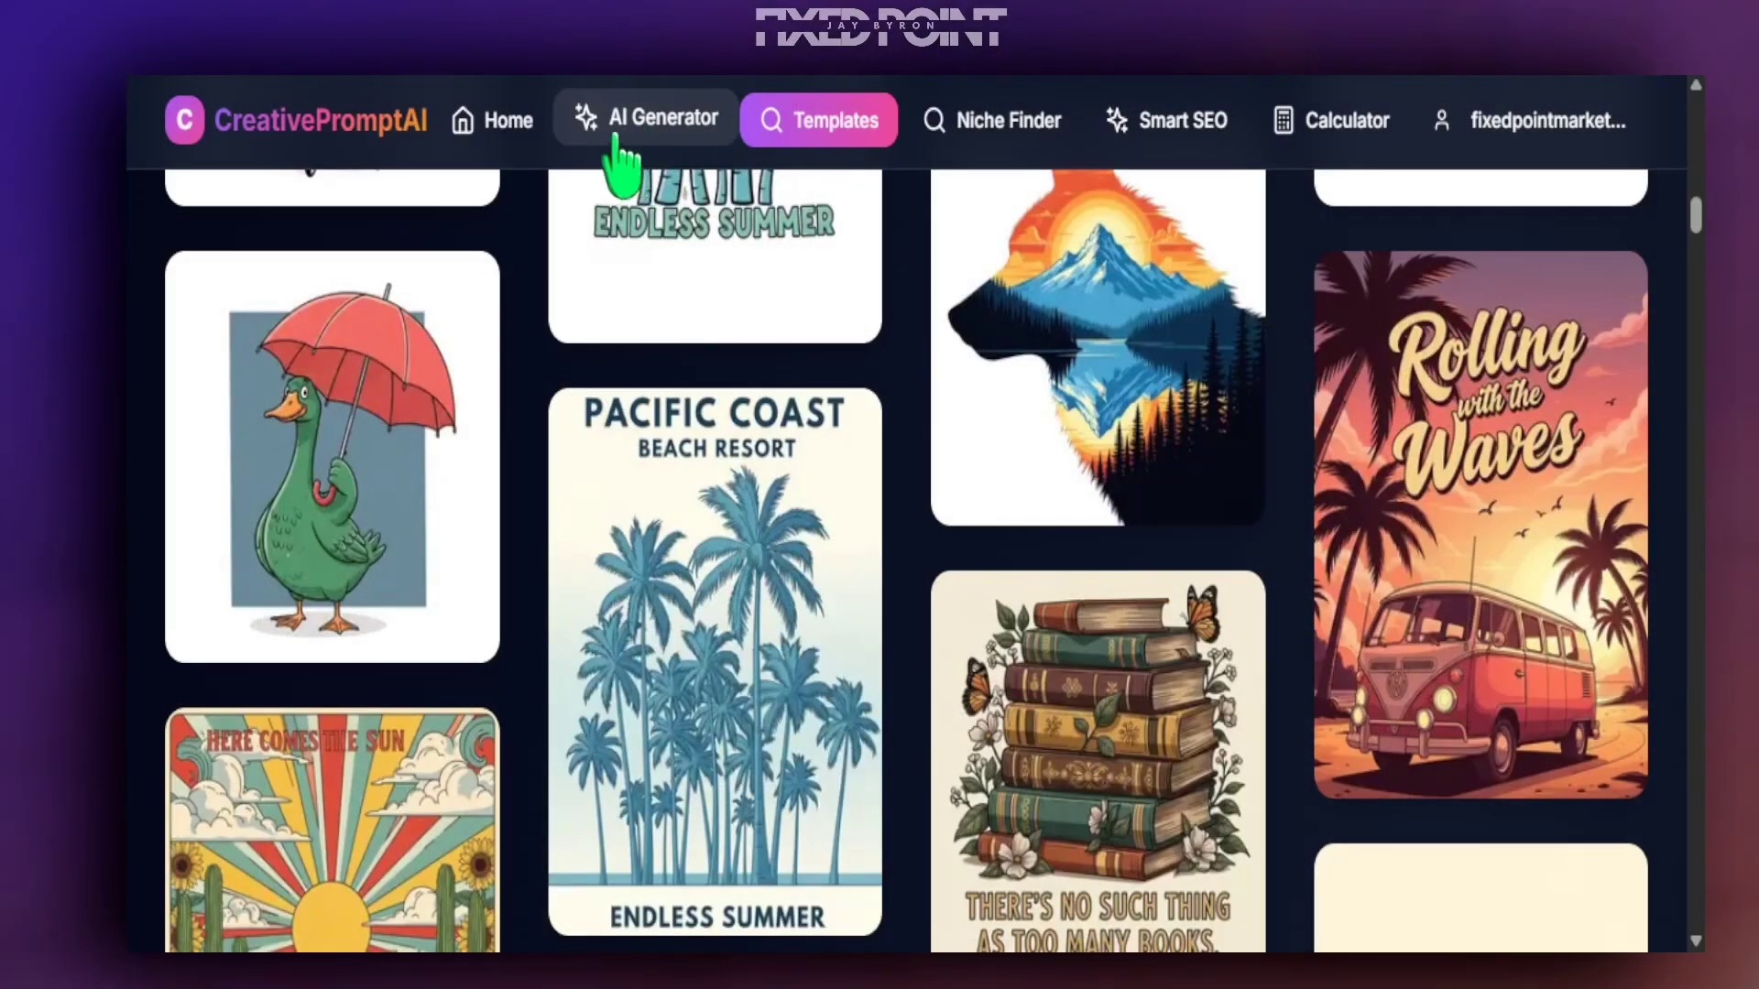
pyautogui.scroll(5, 667, 148)
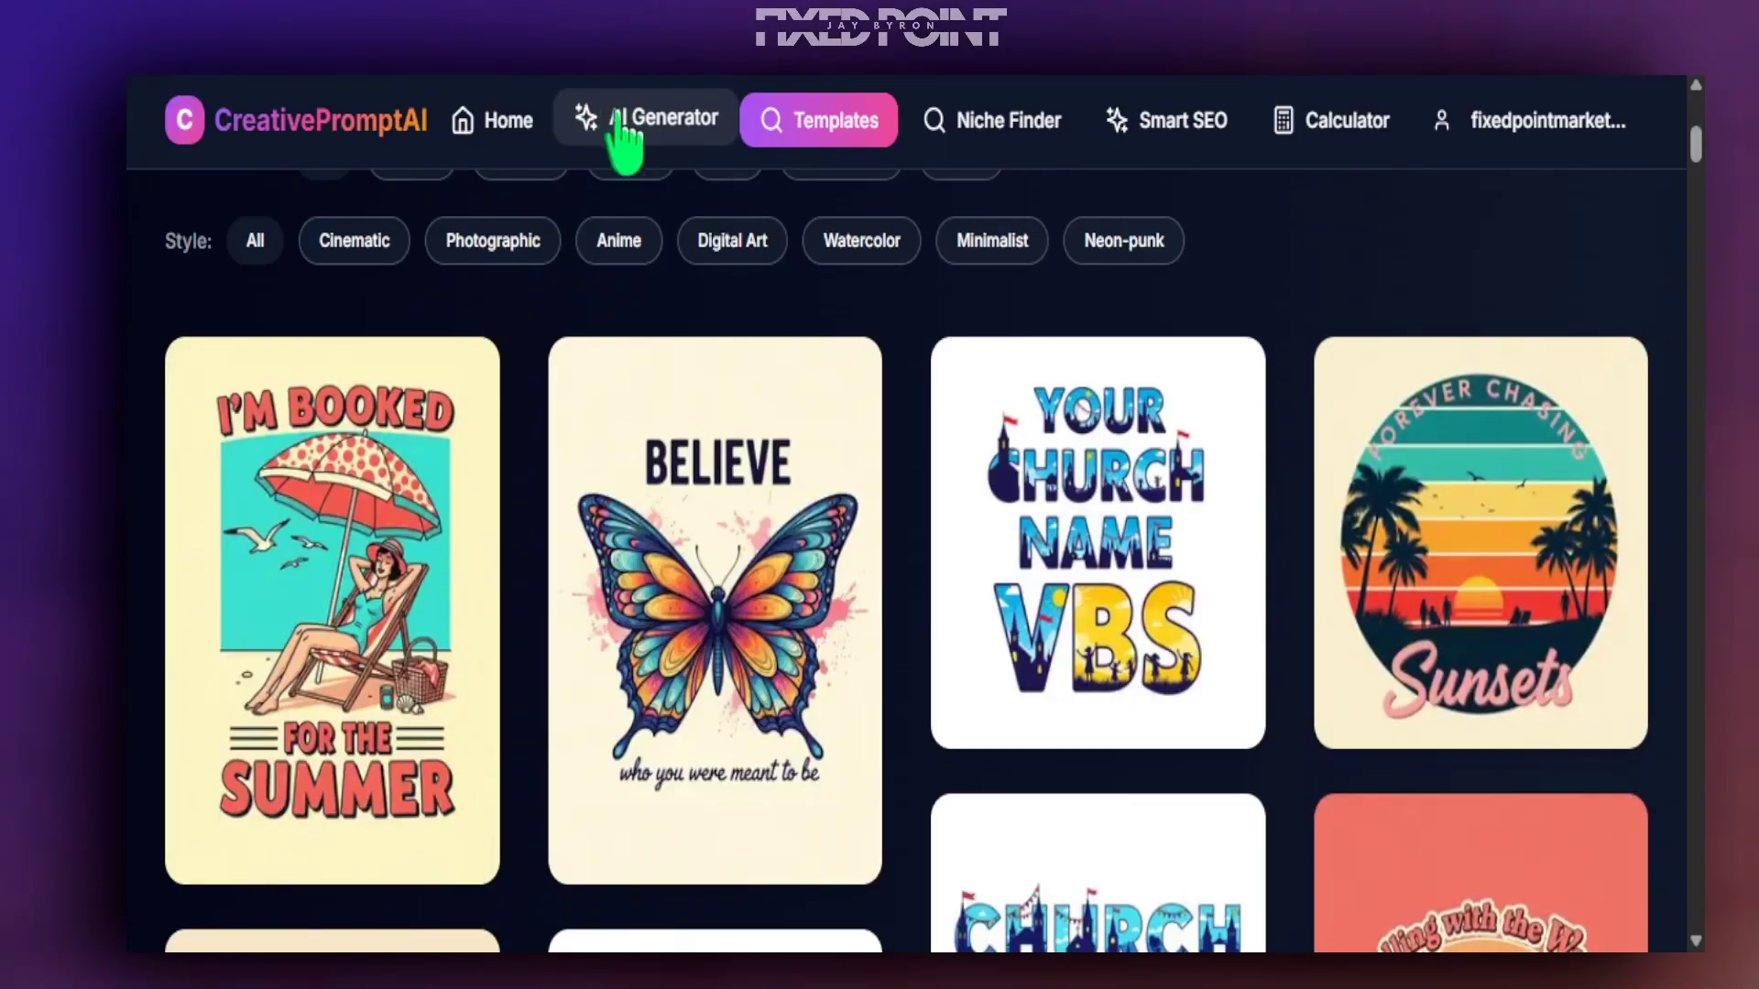
# - In the AI Generator, paste the copied "just a cozy goose" image, generate a design description from it, and review the text
pyautogui.click(639, 123)
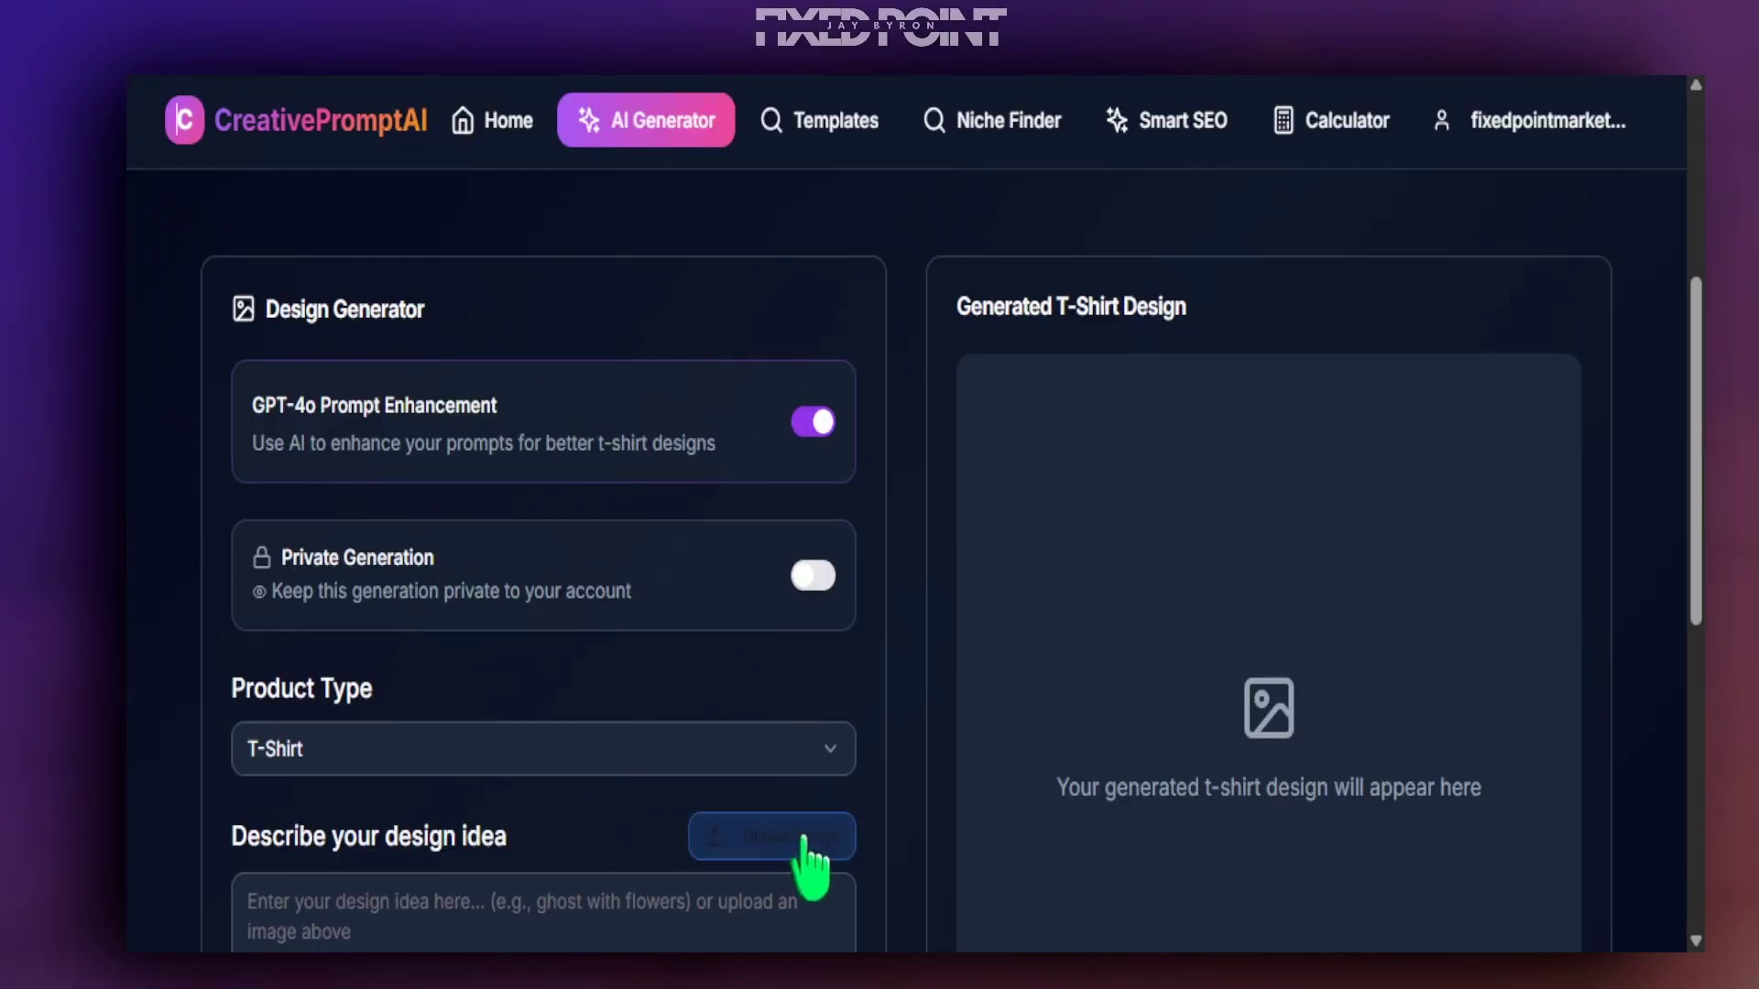
pyautogui.scroll(-2, 806, 838)
pyautogui.click(756, 702)
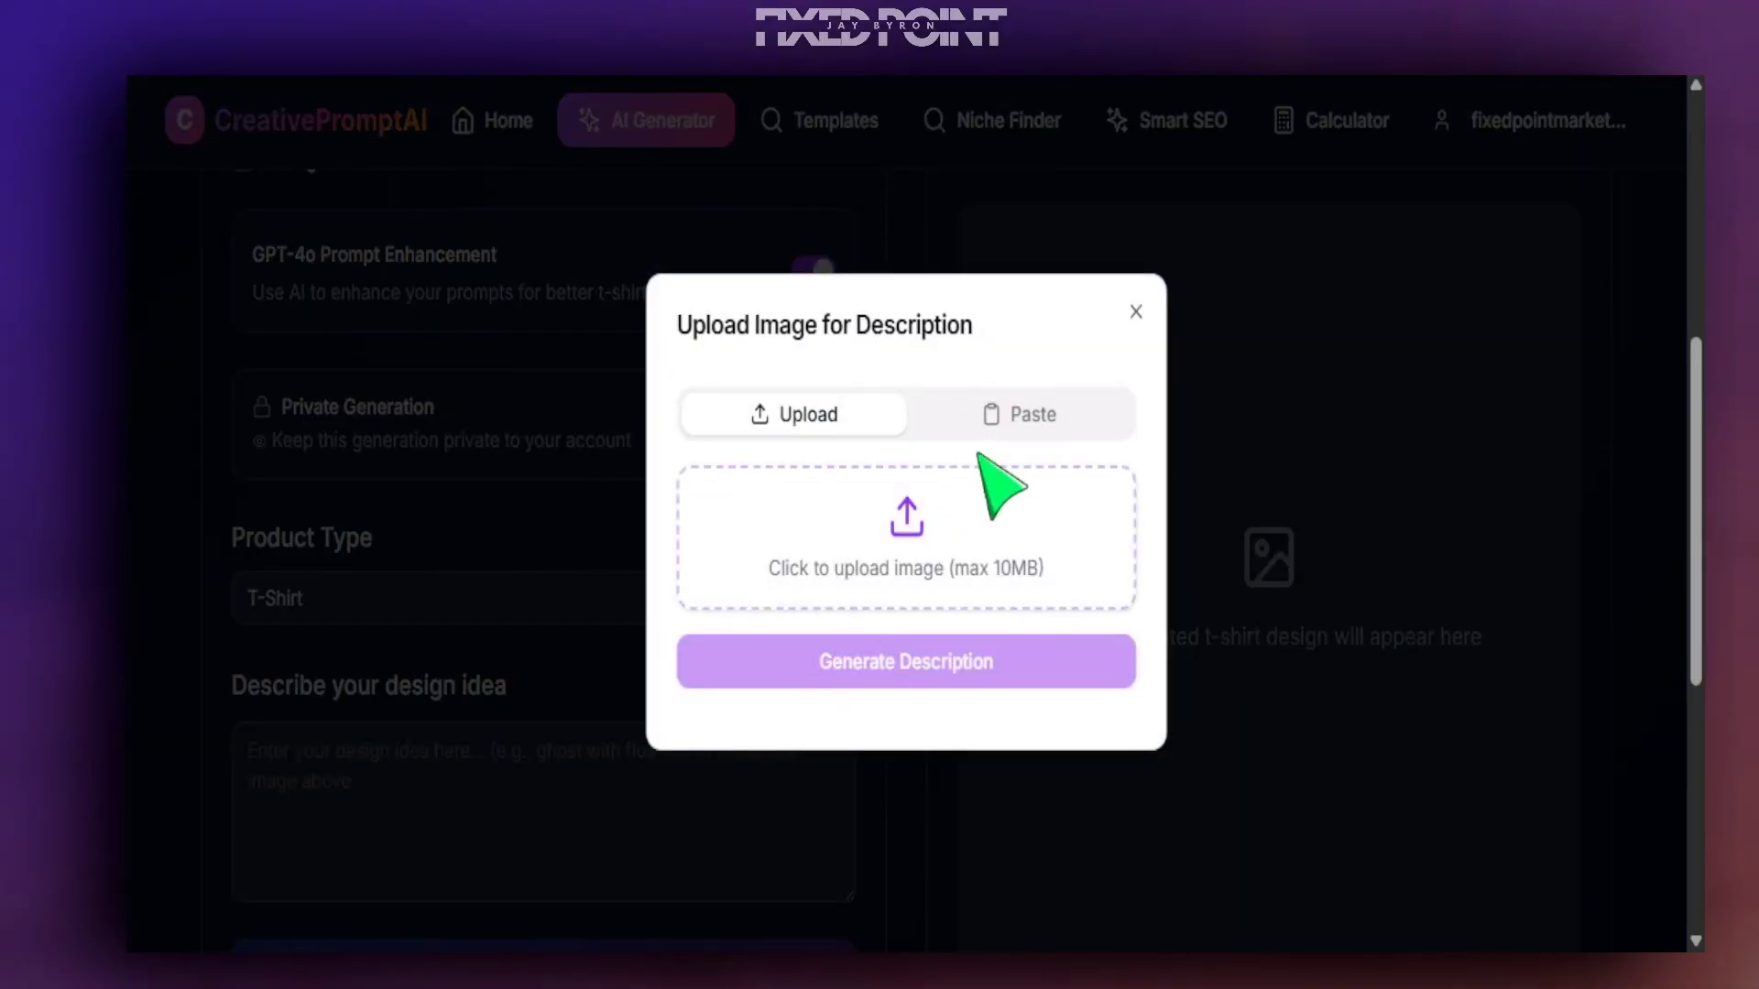
pyautogui.click(987, 428)
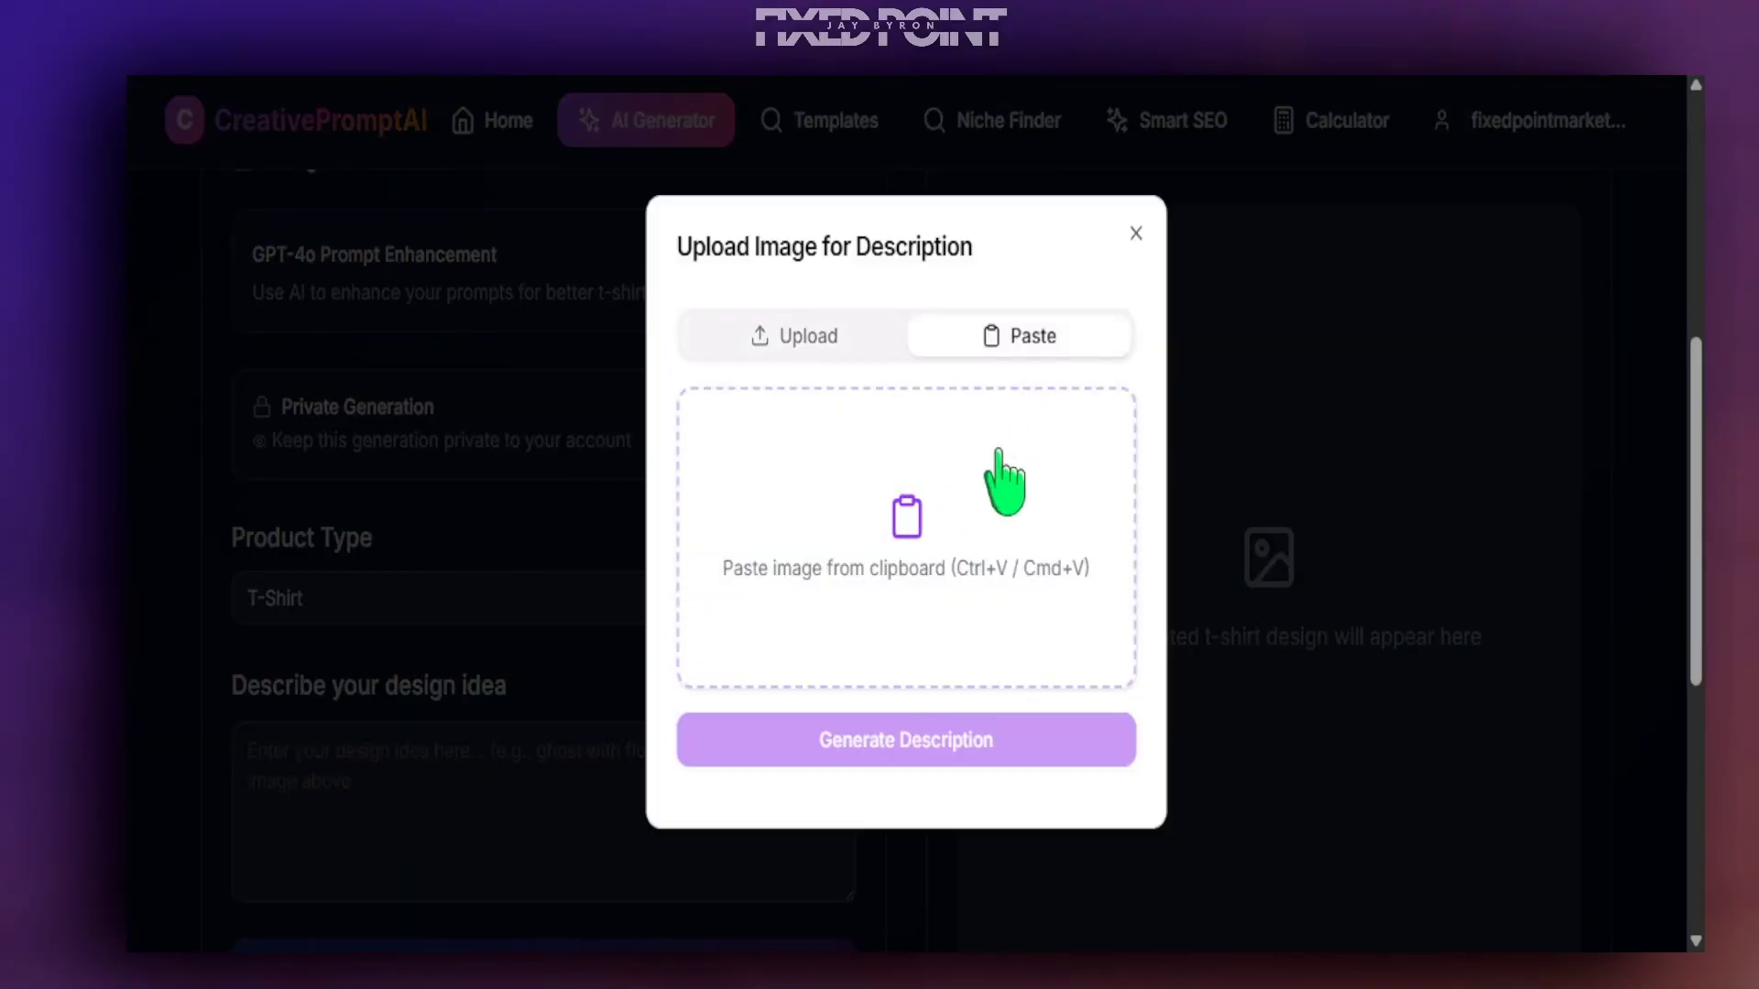
pyautogui.hotkey('ctrl', 'v')
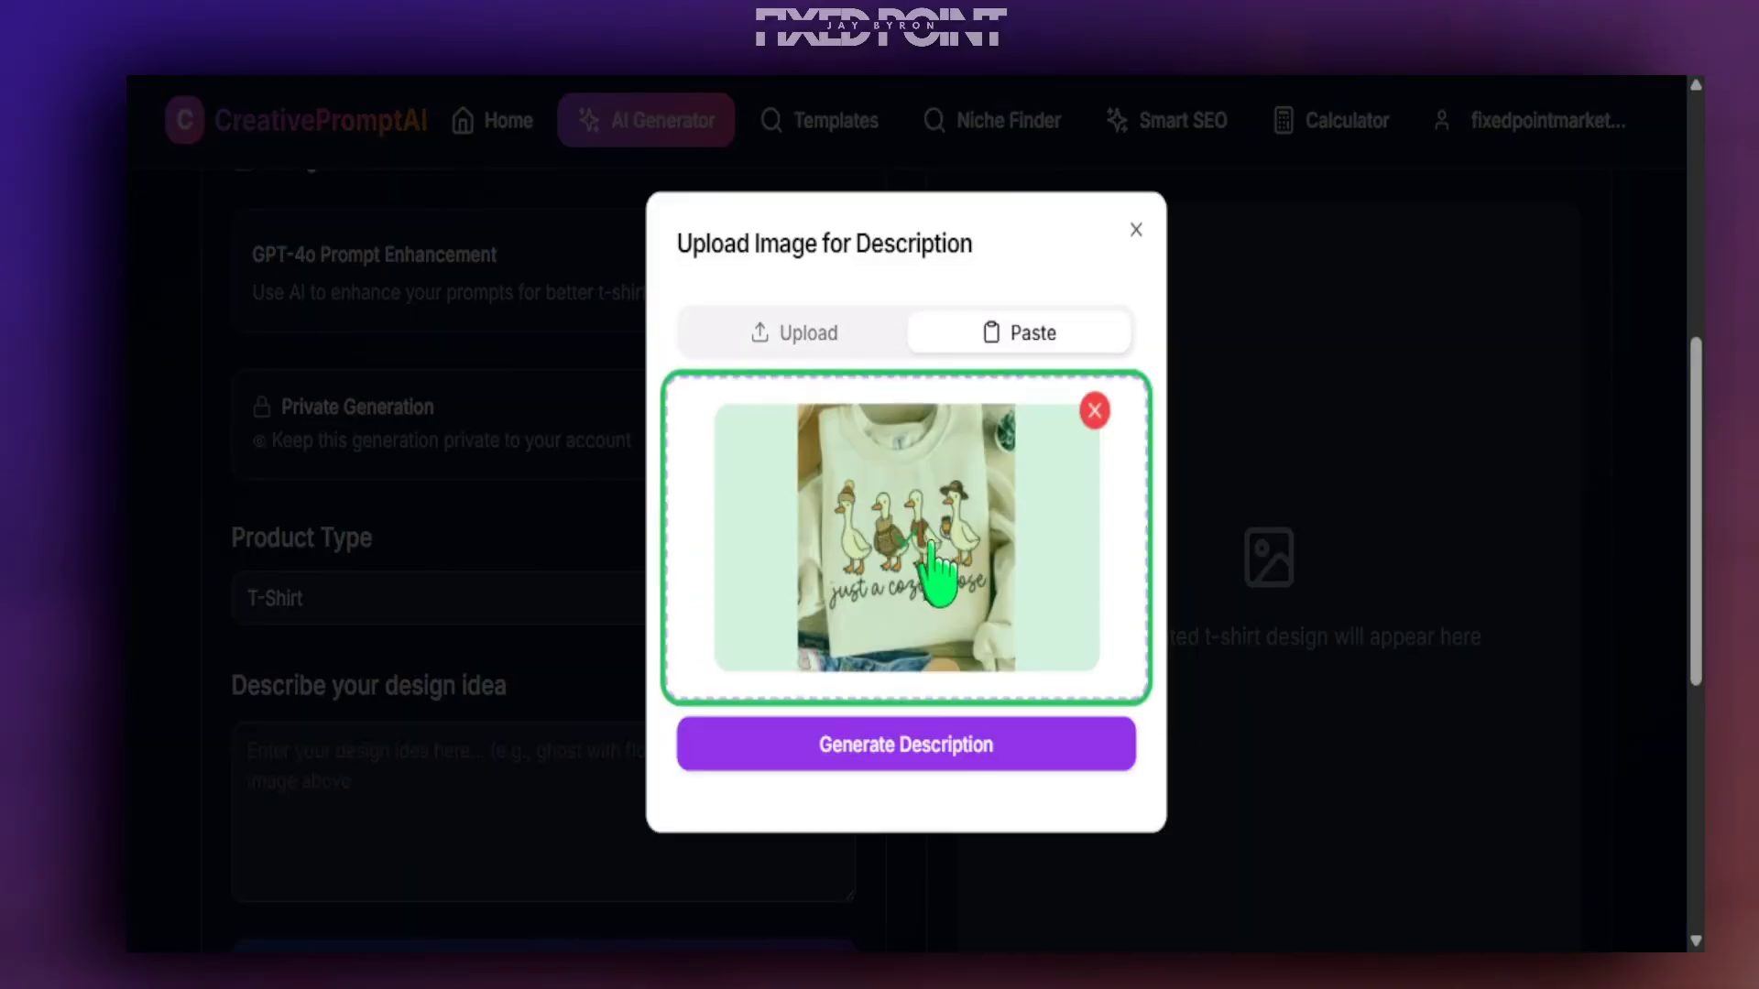
pyautogui.click(948, 768)
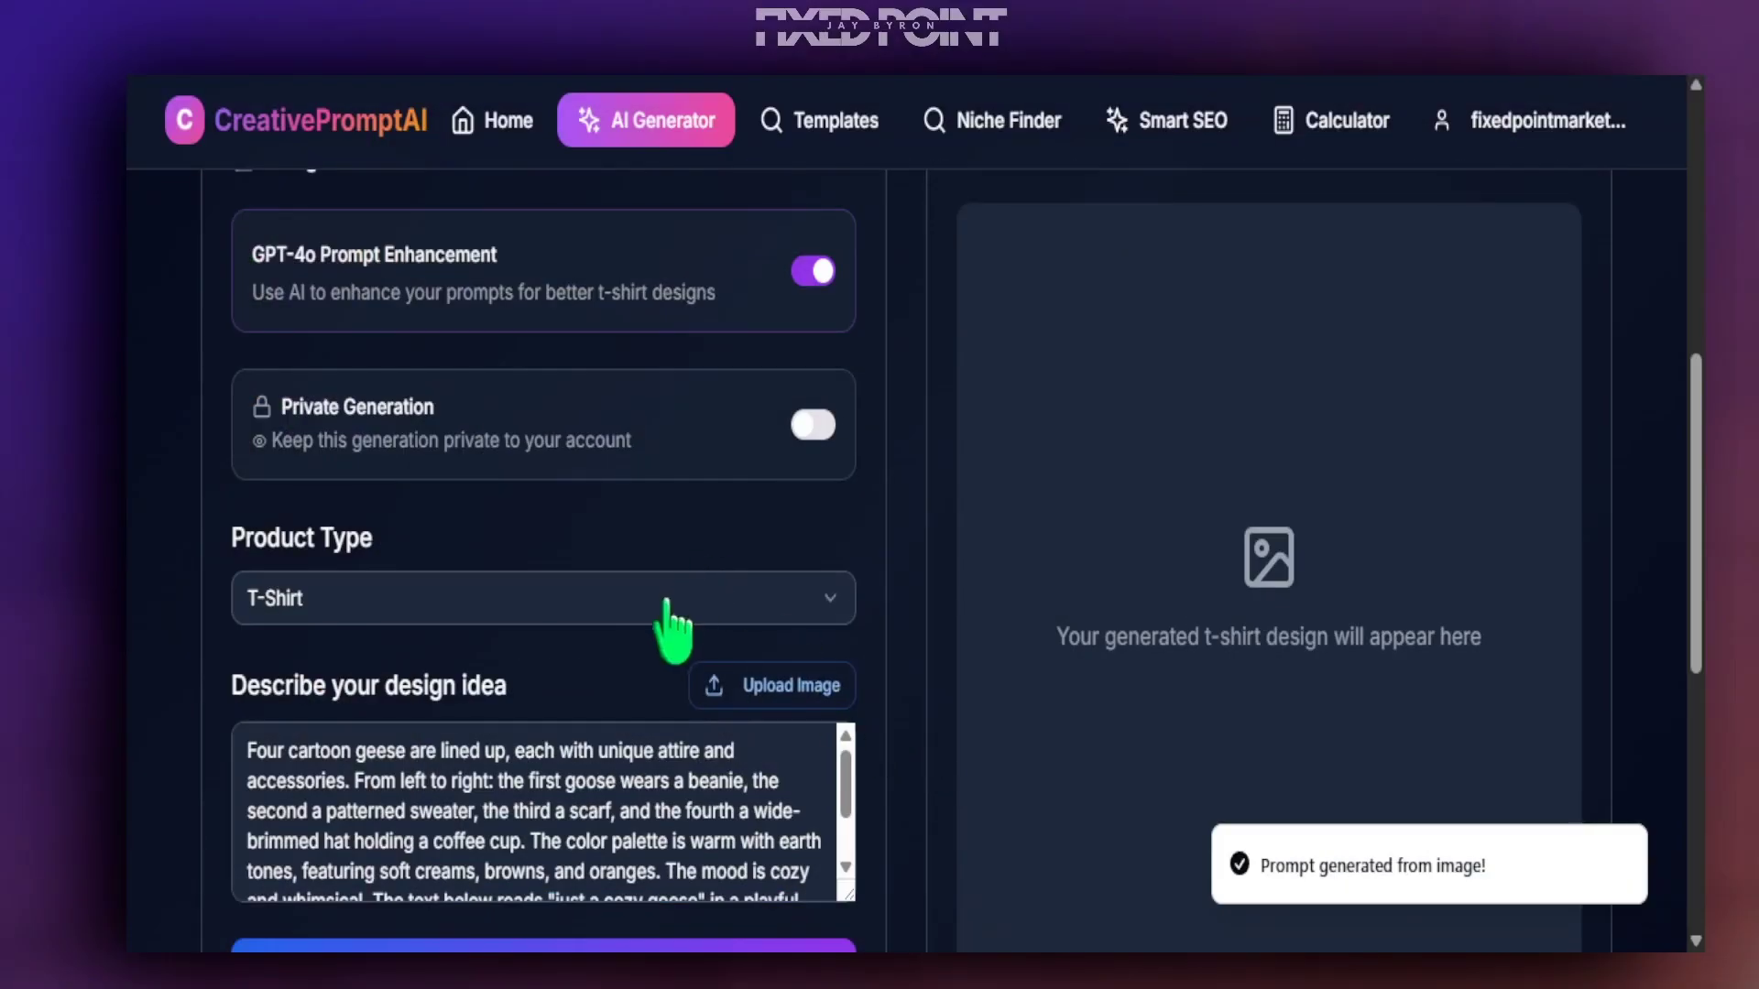
pyautogui.scroll(-3, 672, 630)
pyautogui.scroll(-3, 531, 513)
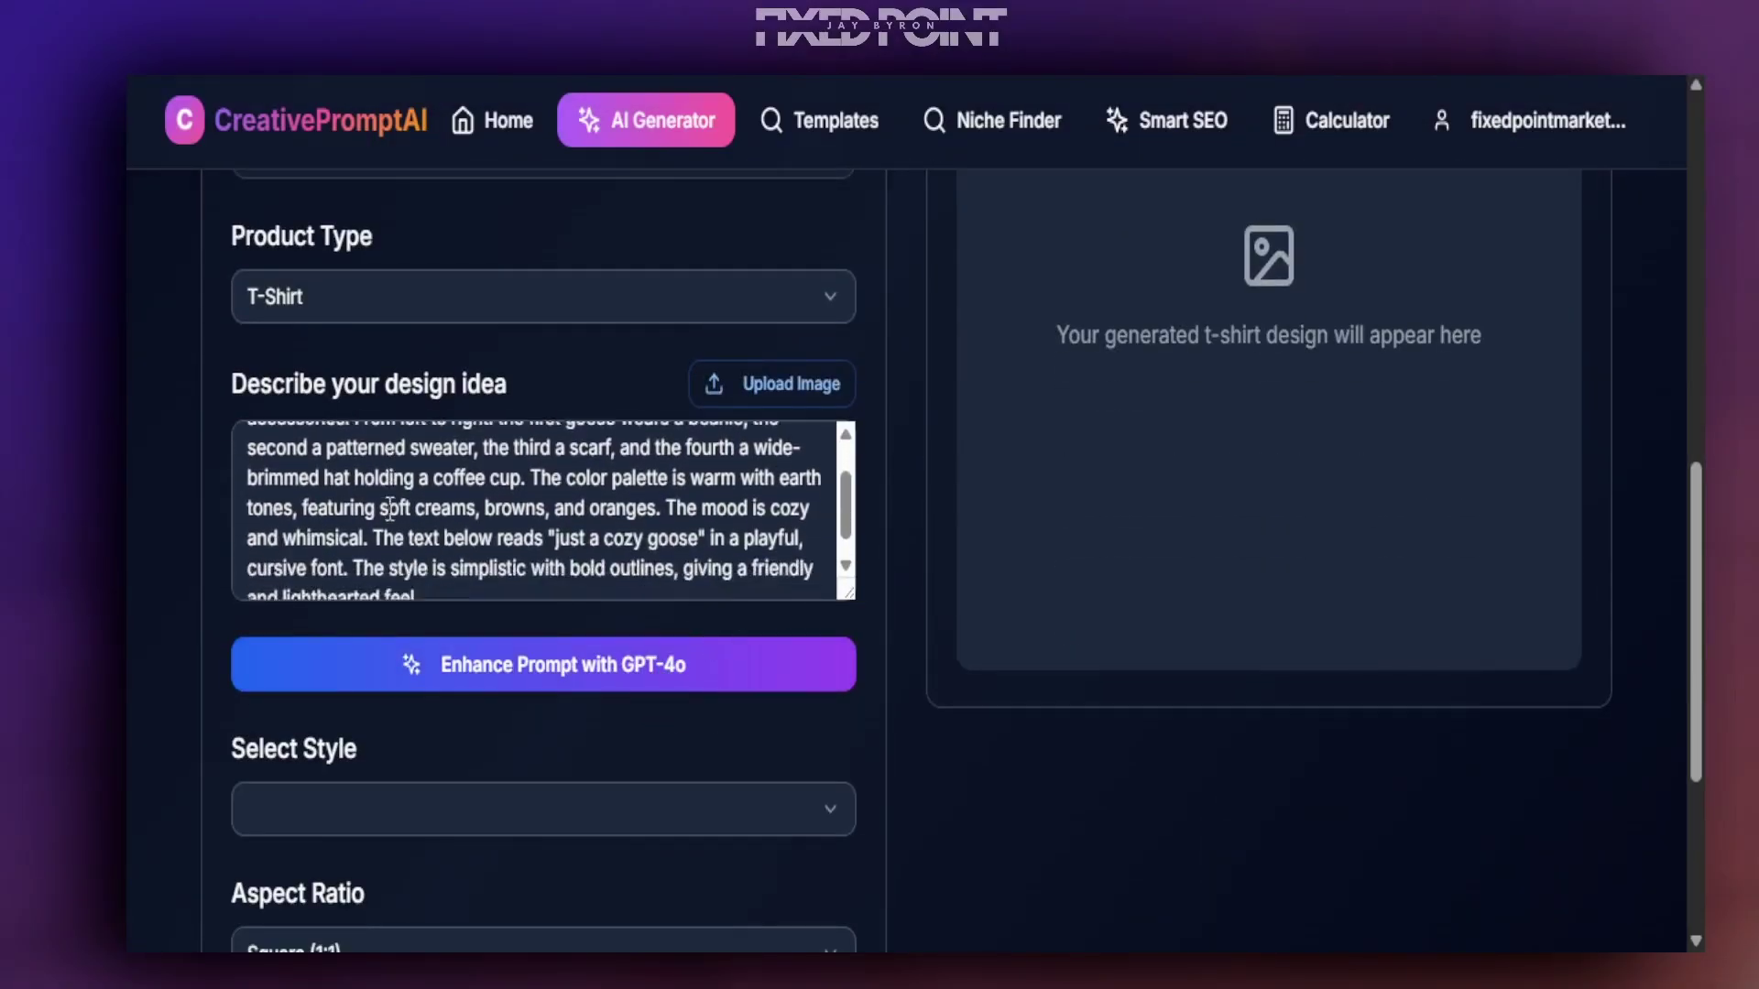
# - Check the description of the four cartoon geese and generate the T-shirt design from it in Square (1:1) aspect ratio
pyautogui.scroll(3, 332, 513)
pyautogui.click(331, 513)
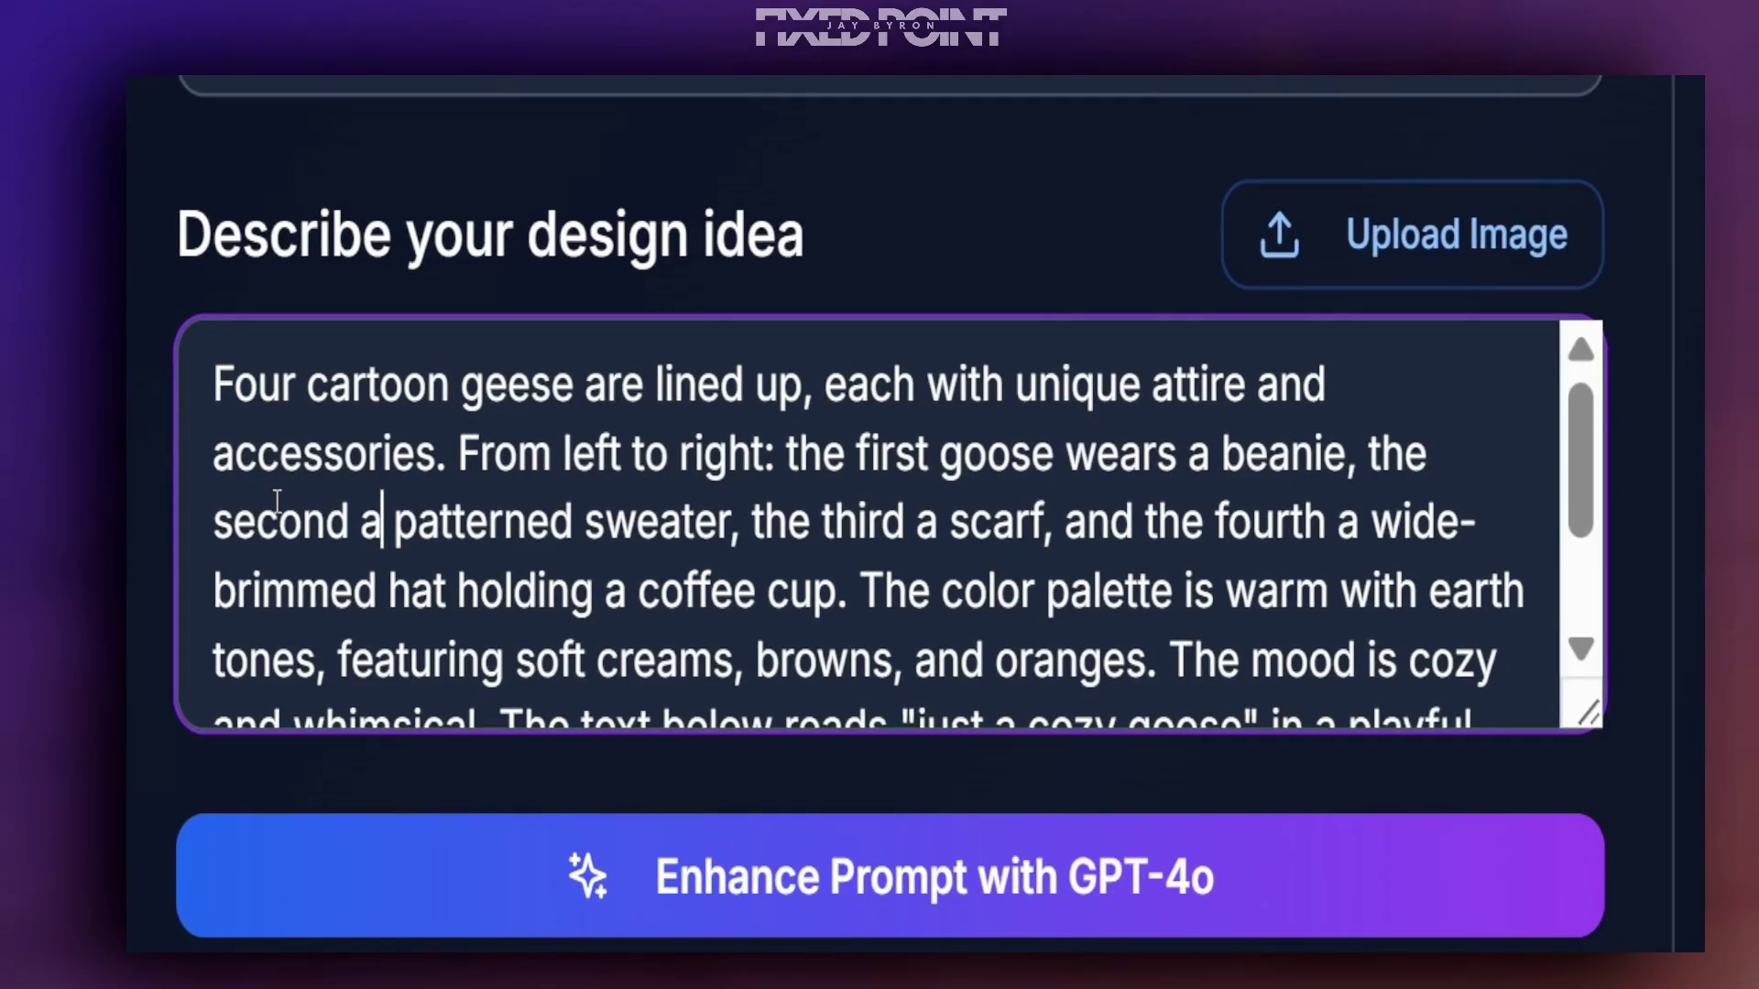
pyautogui.scroll(-2, 440, 577)
pyautogui.moveTo(431, 575); pyautogui.dragTo(247, 444)
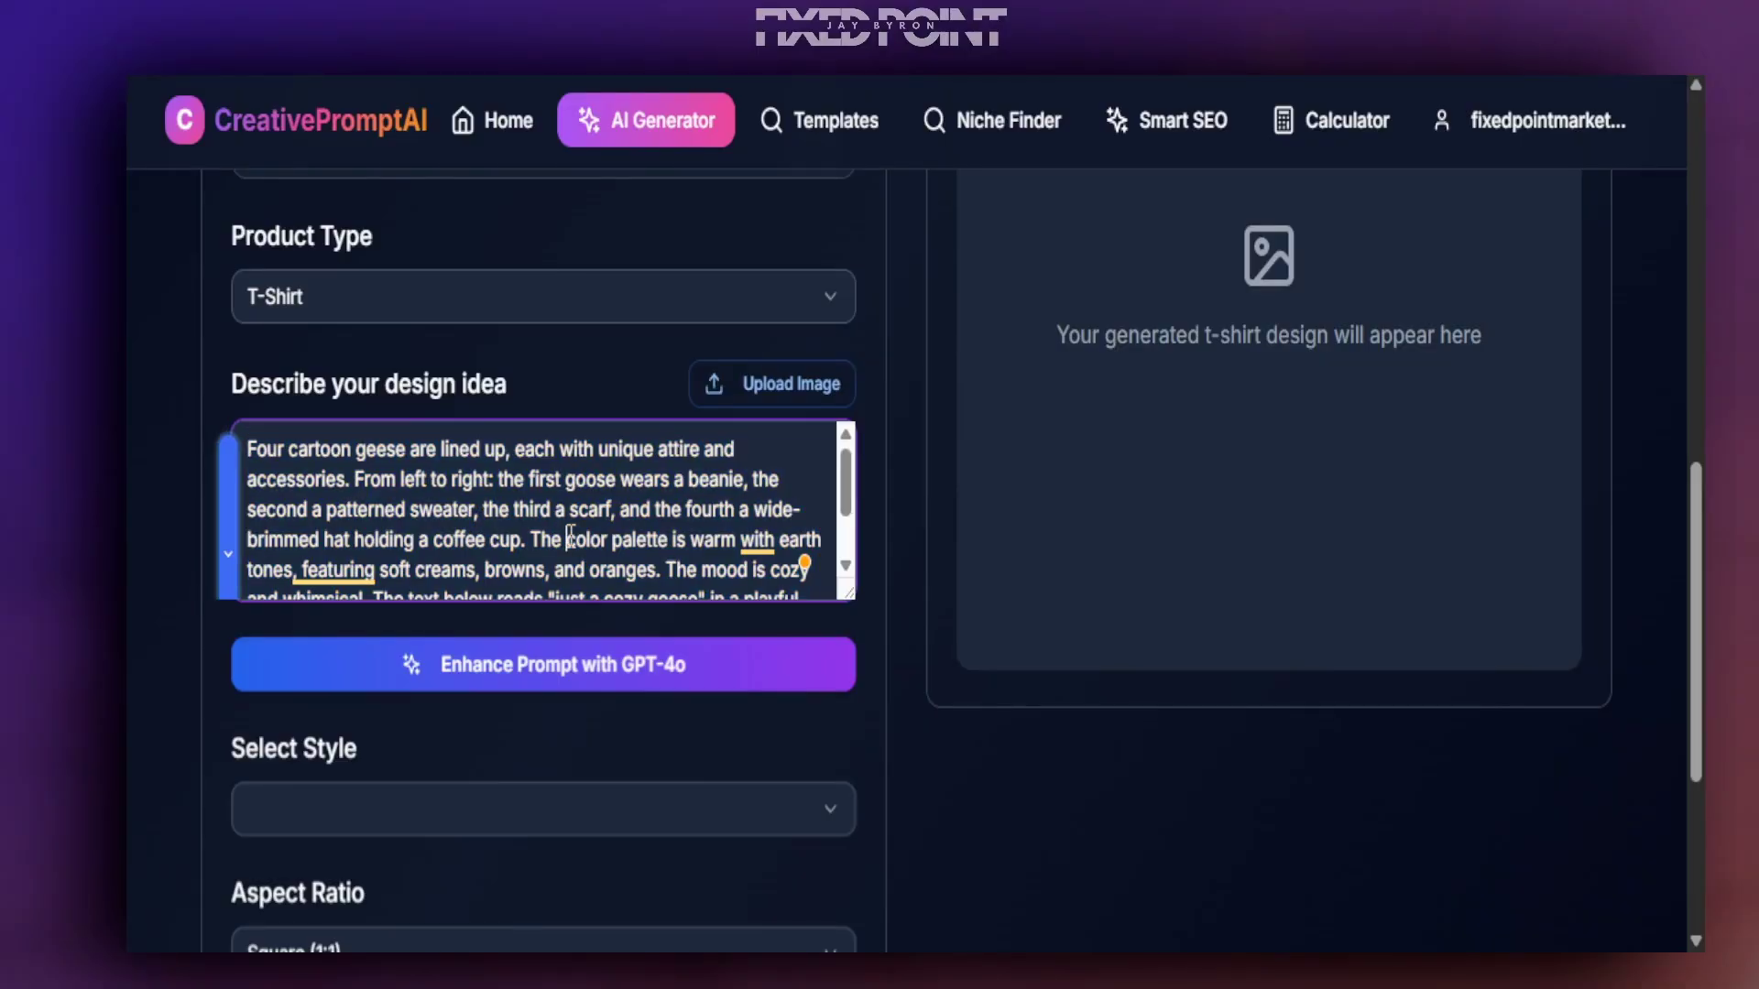
pyautogui.click(524, 683)
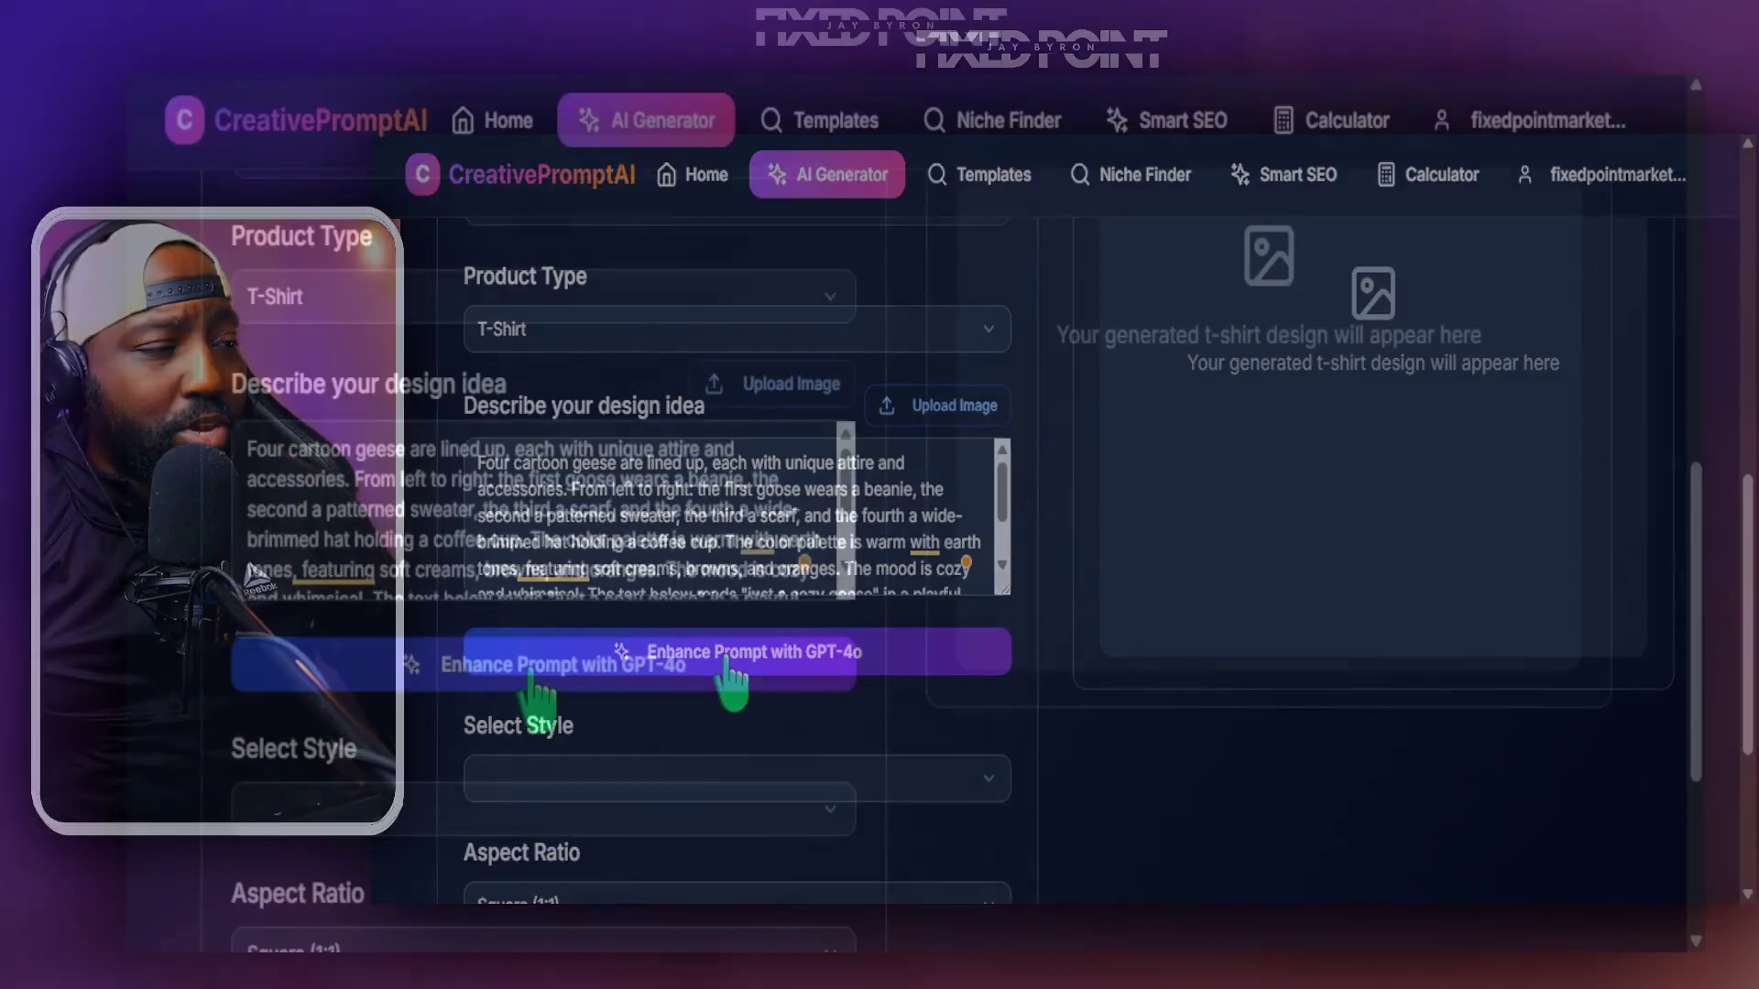
pyautogui.scroll(-3, 714, 680)
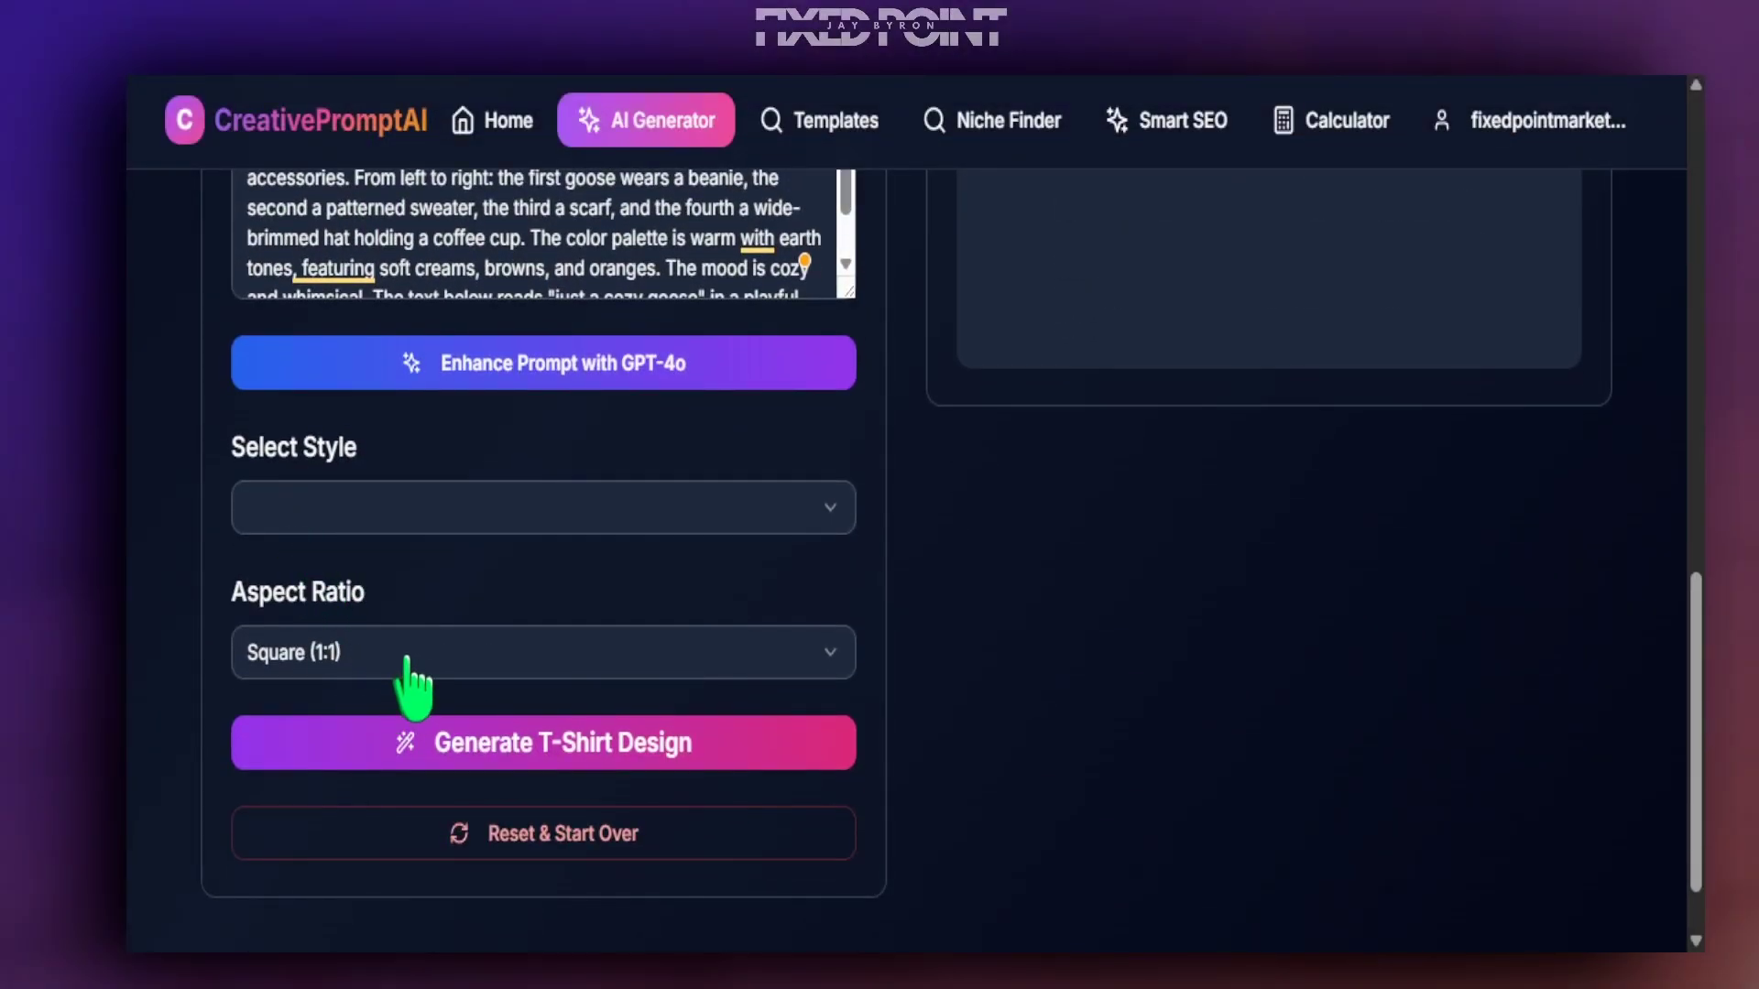
pyautogui.click(414, 652)
pyautogui.click(408, 657)
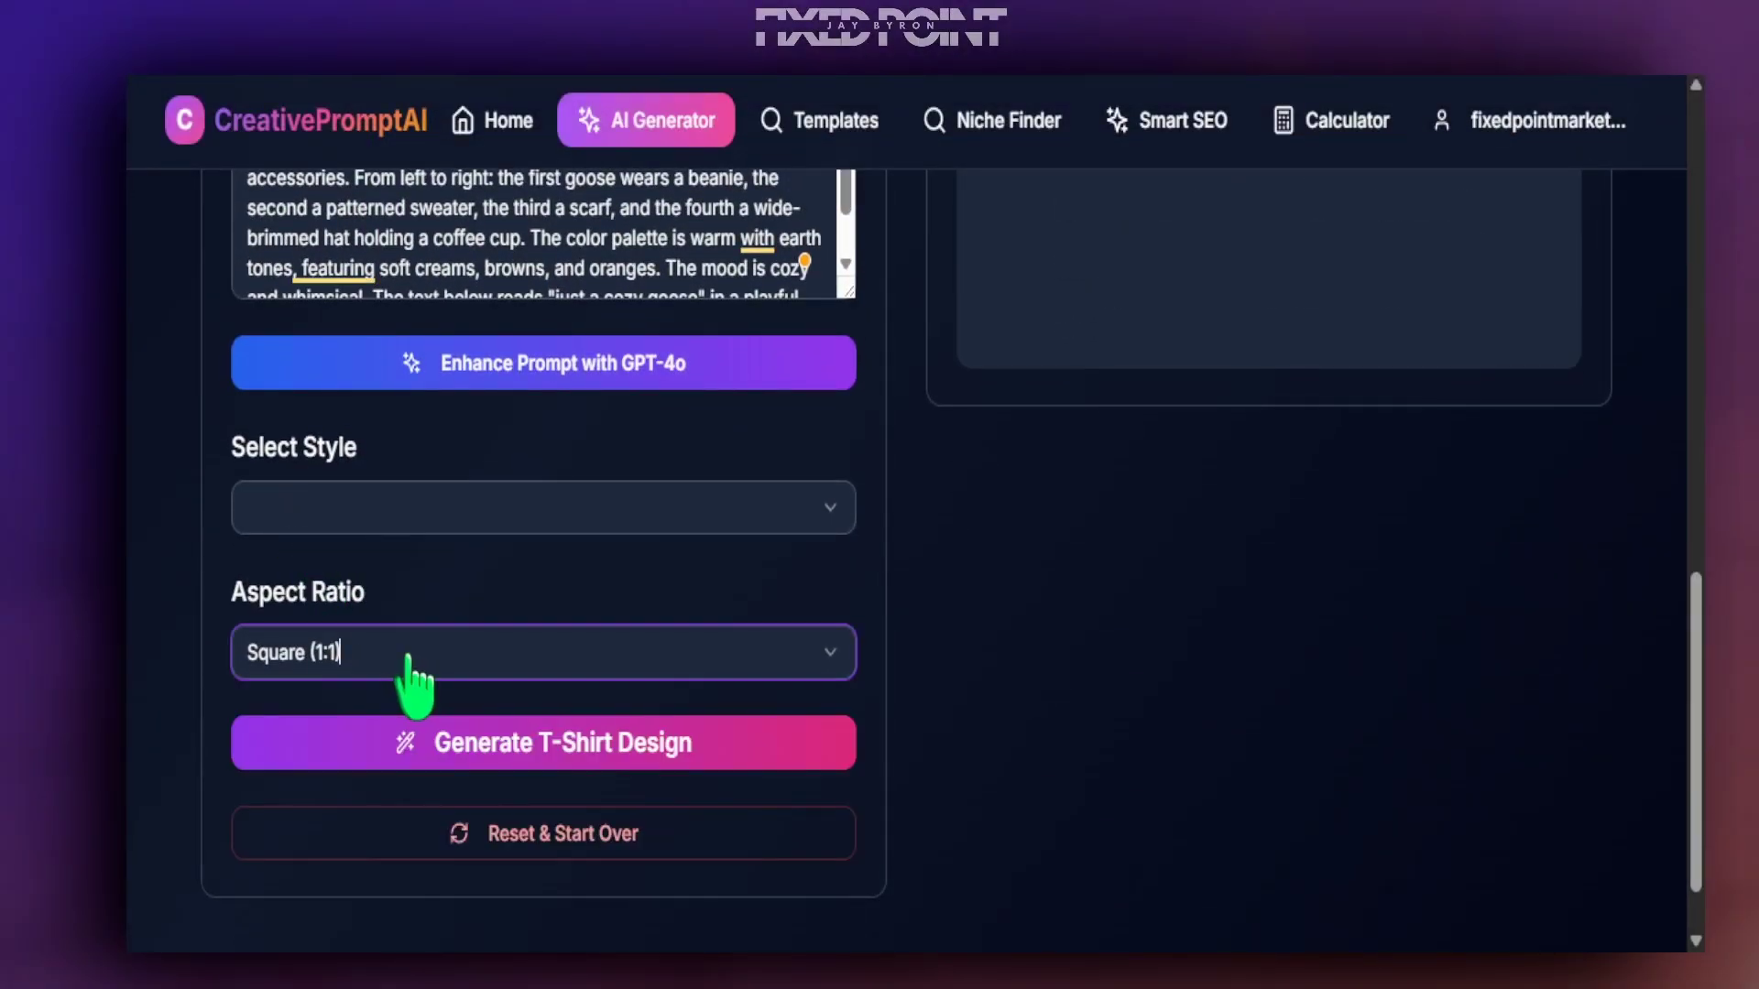
pyautogui.click(551, 744)
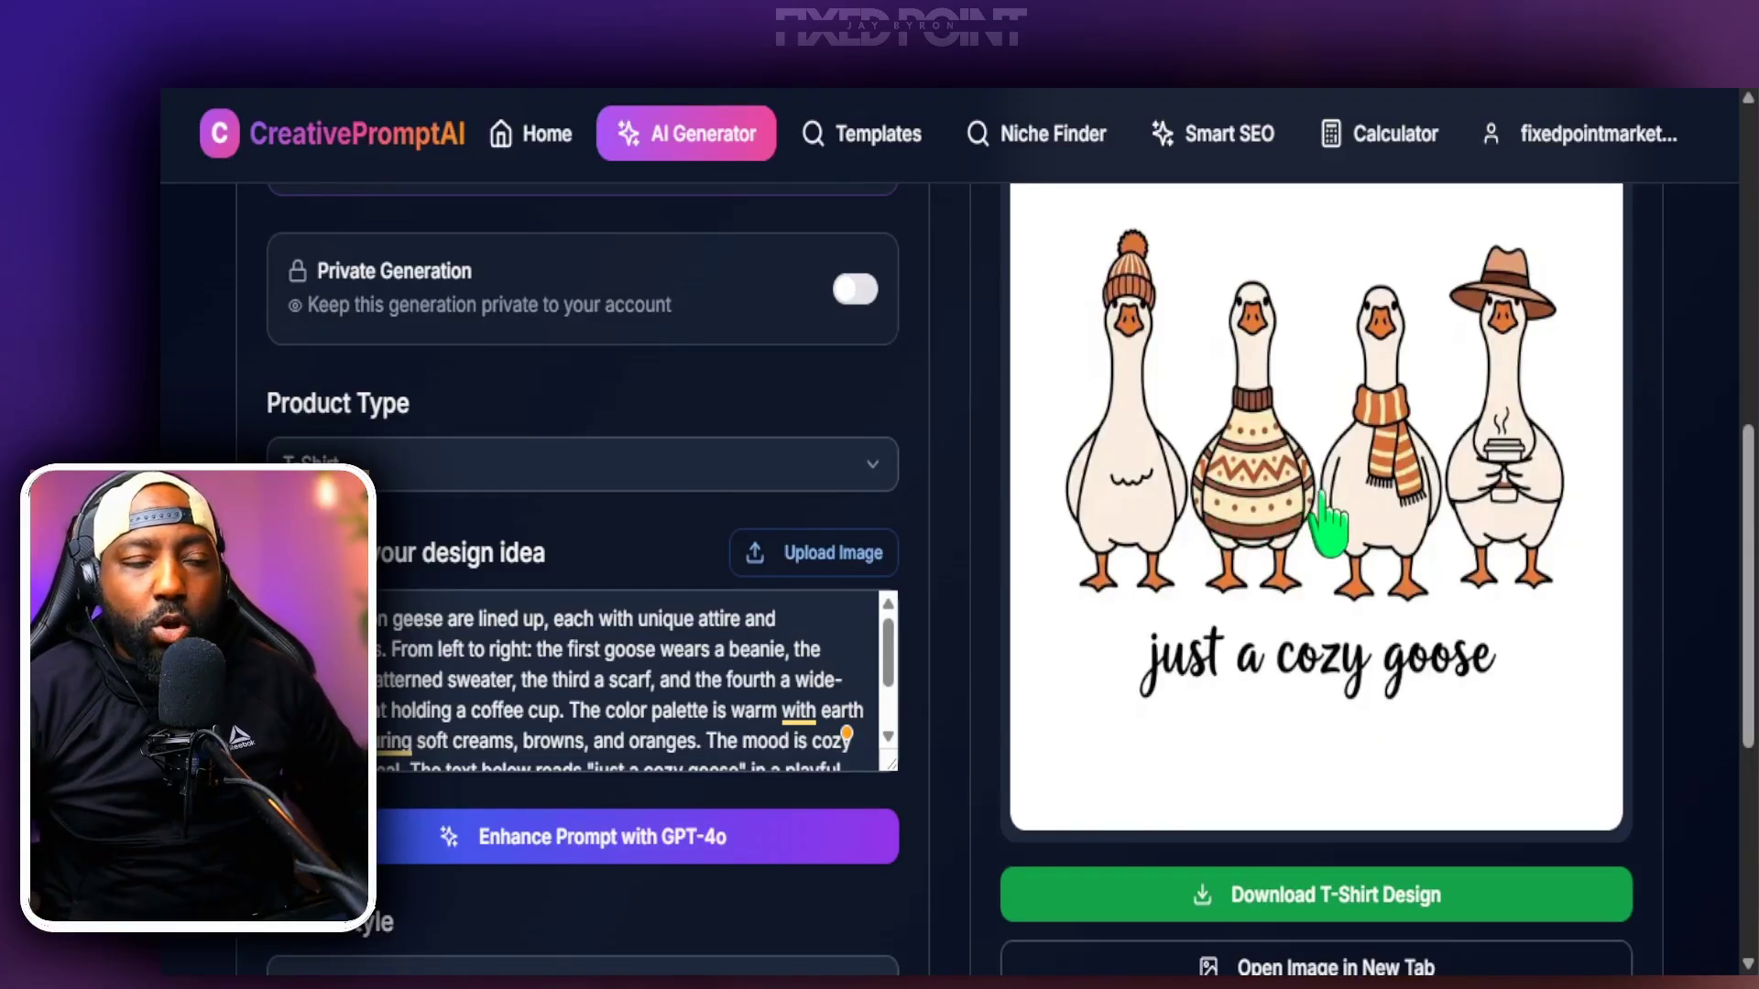
# - Remix the "just a cozy goose" design's original prompt with the instruction "make this for the winter season"
pyautogui.scroll(-3, 1456, 495)
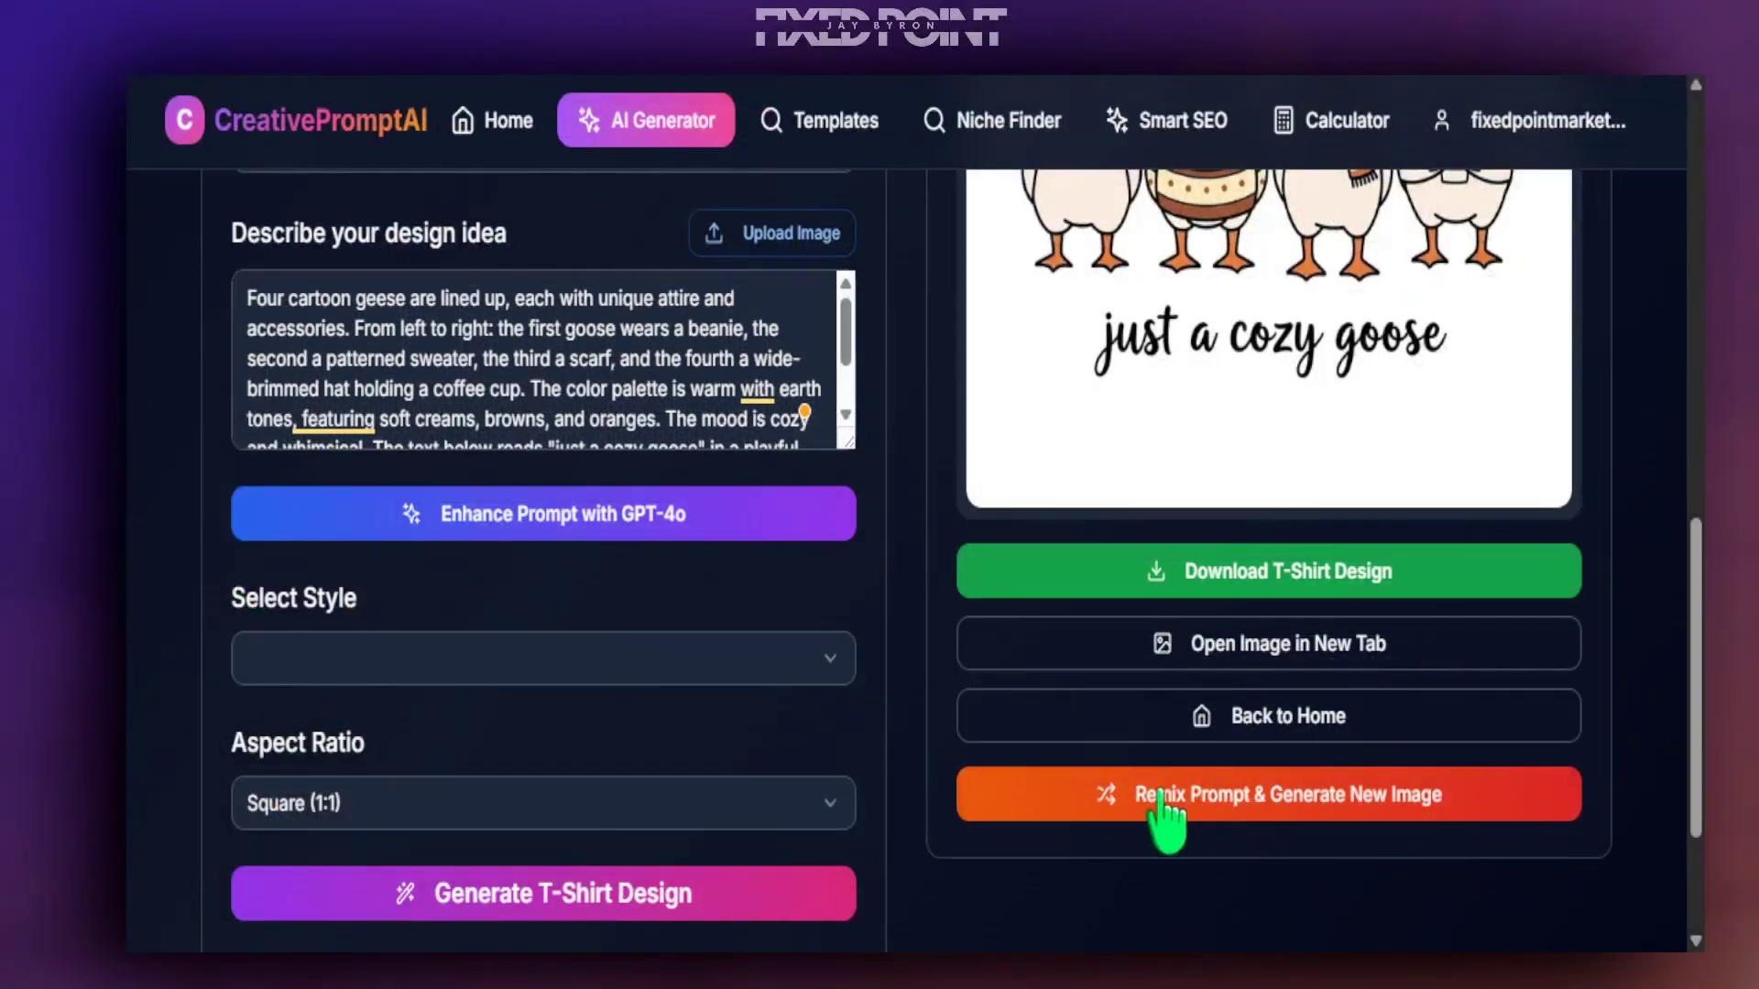
pyautogui.click(1191, 814)
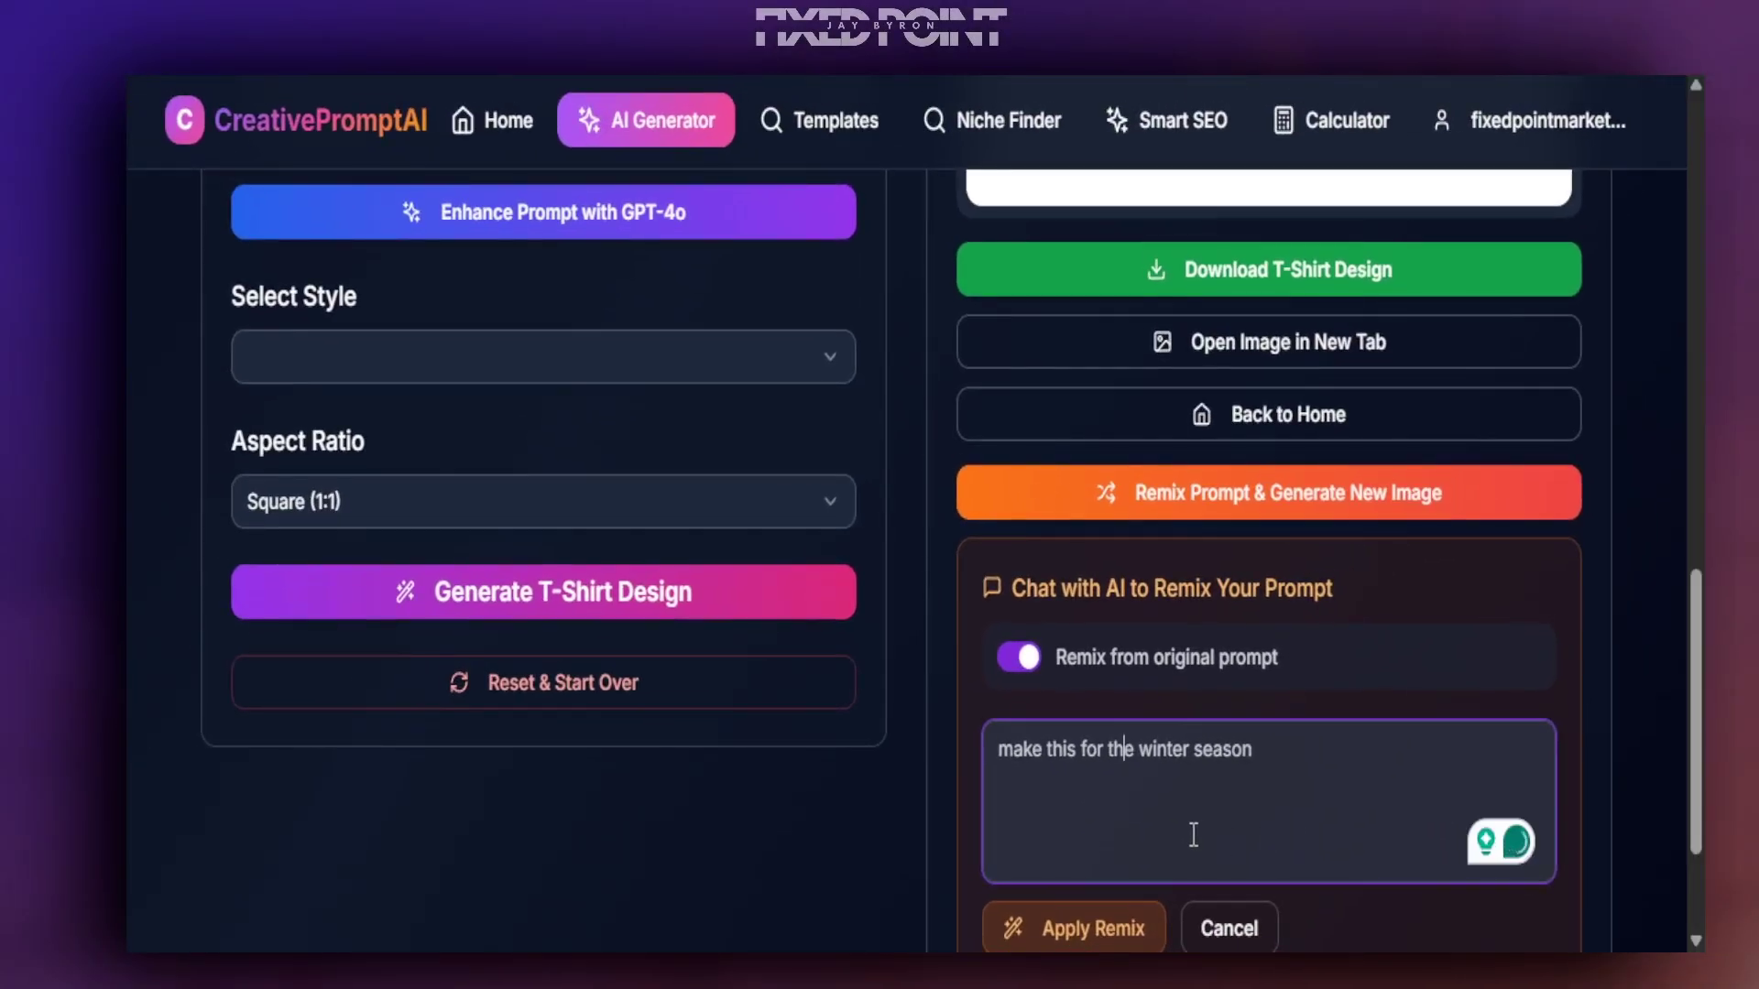
pyautogui.scroll(-2, 1194, 835)
pyautogui.click(1088, 719)
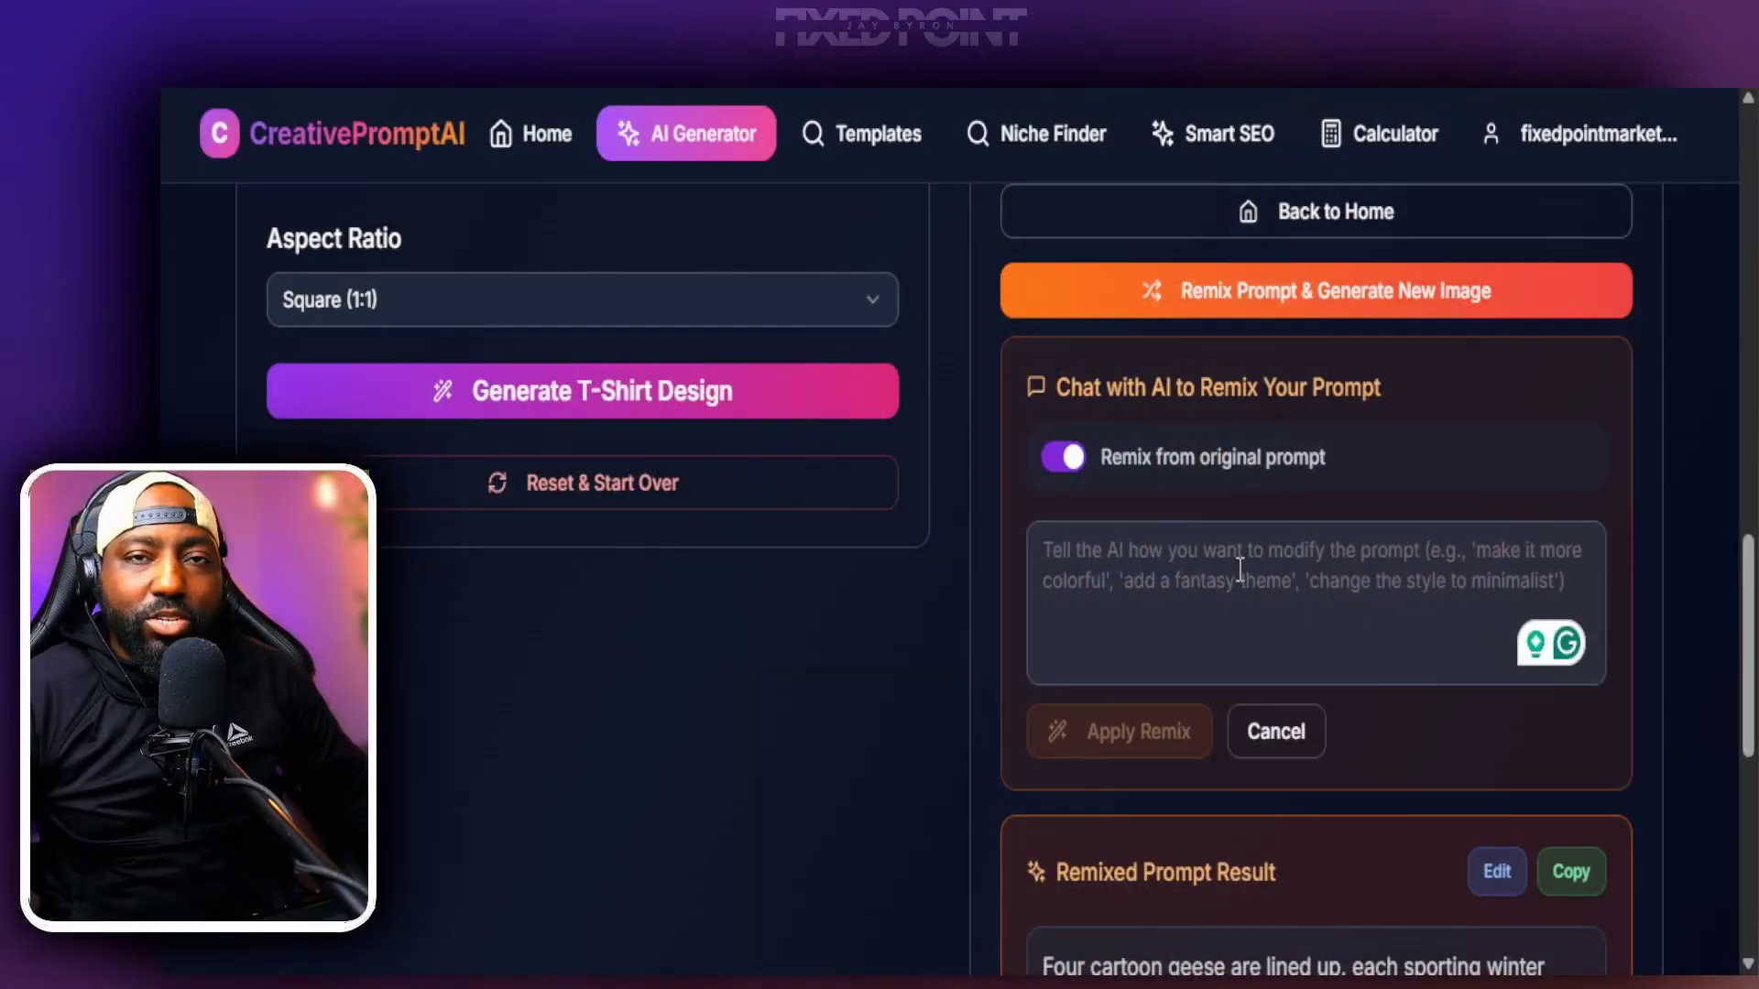
# - Read through the winter-season remixed prompt, generate a new image from it, and view the resulting design
pyautogui.scroll(-5, 1328, 636)
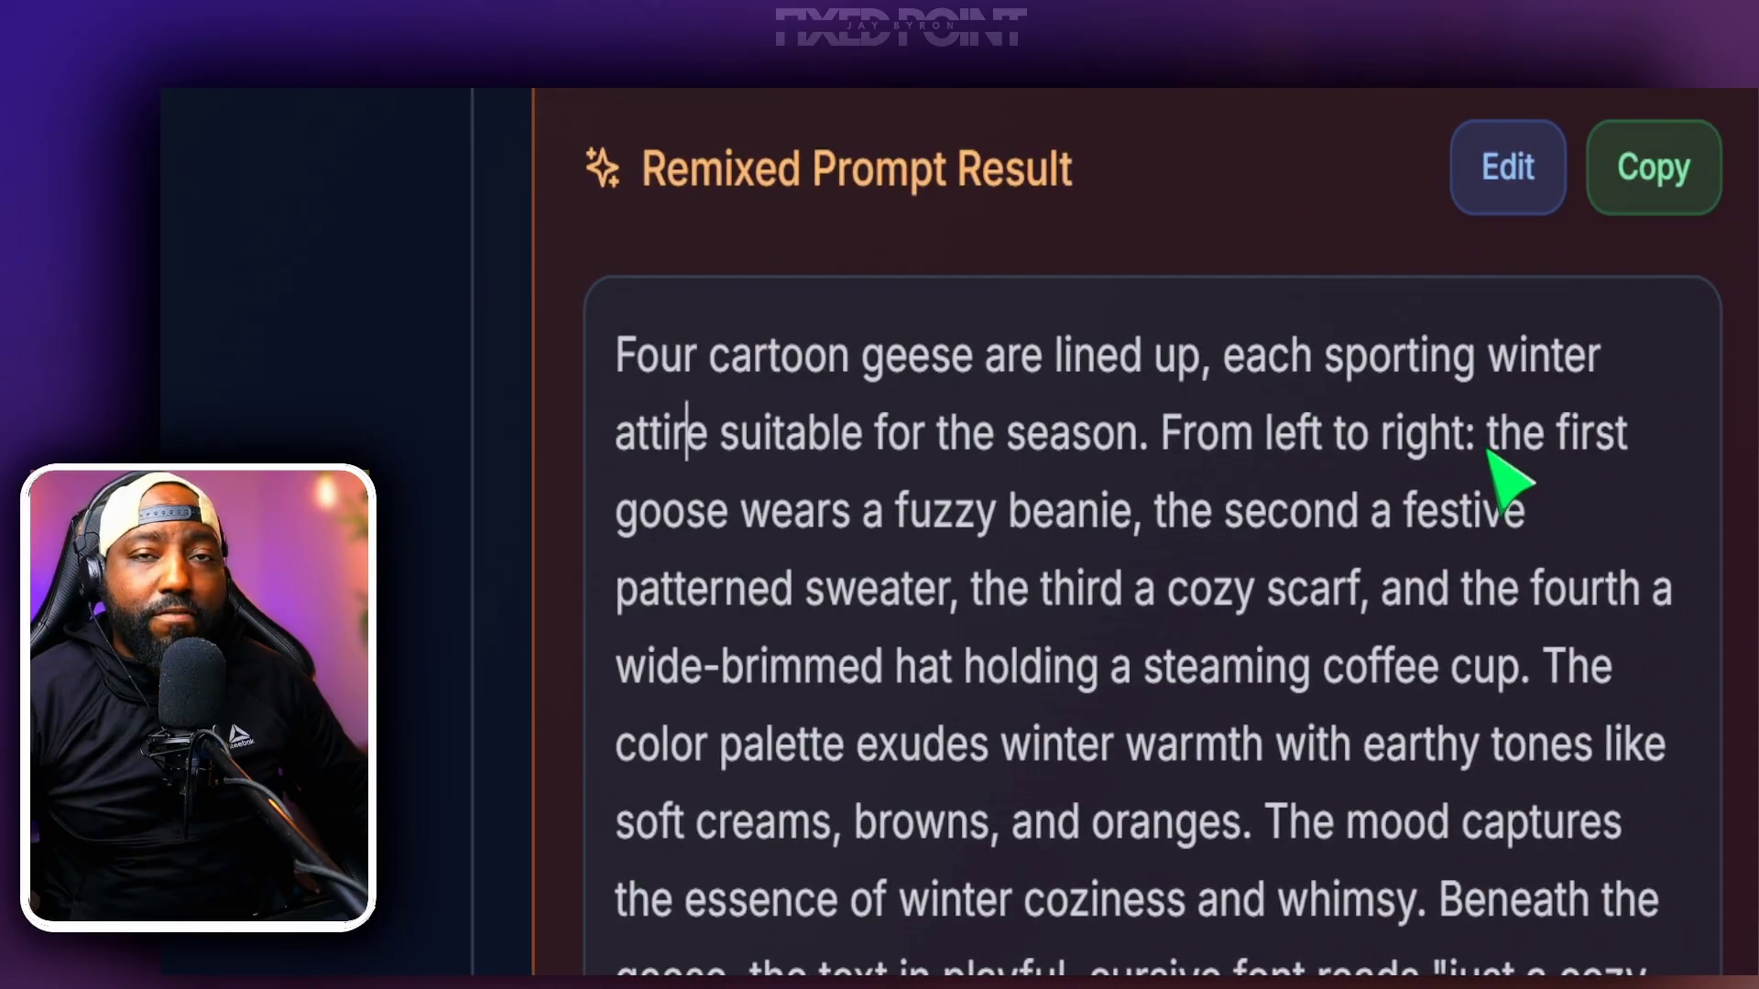
pyautogui.click(1468, 438)
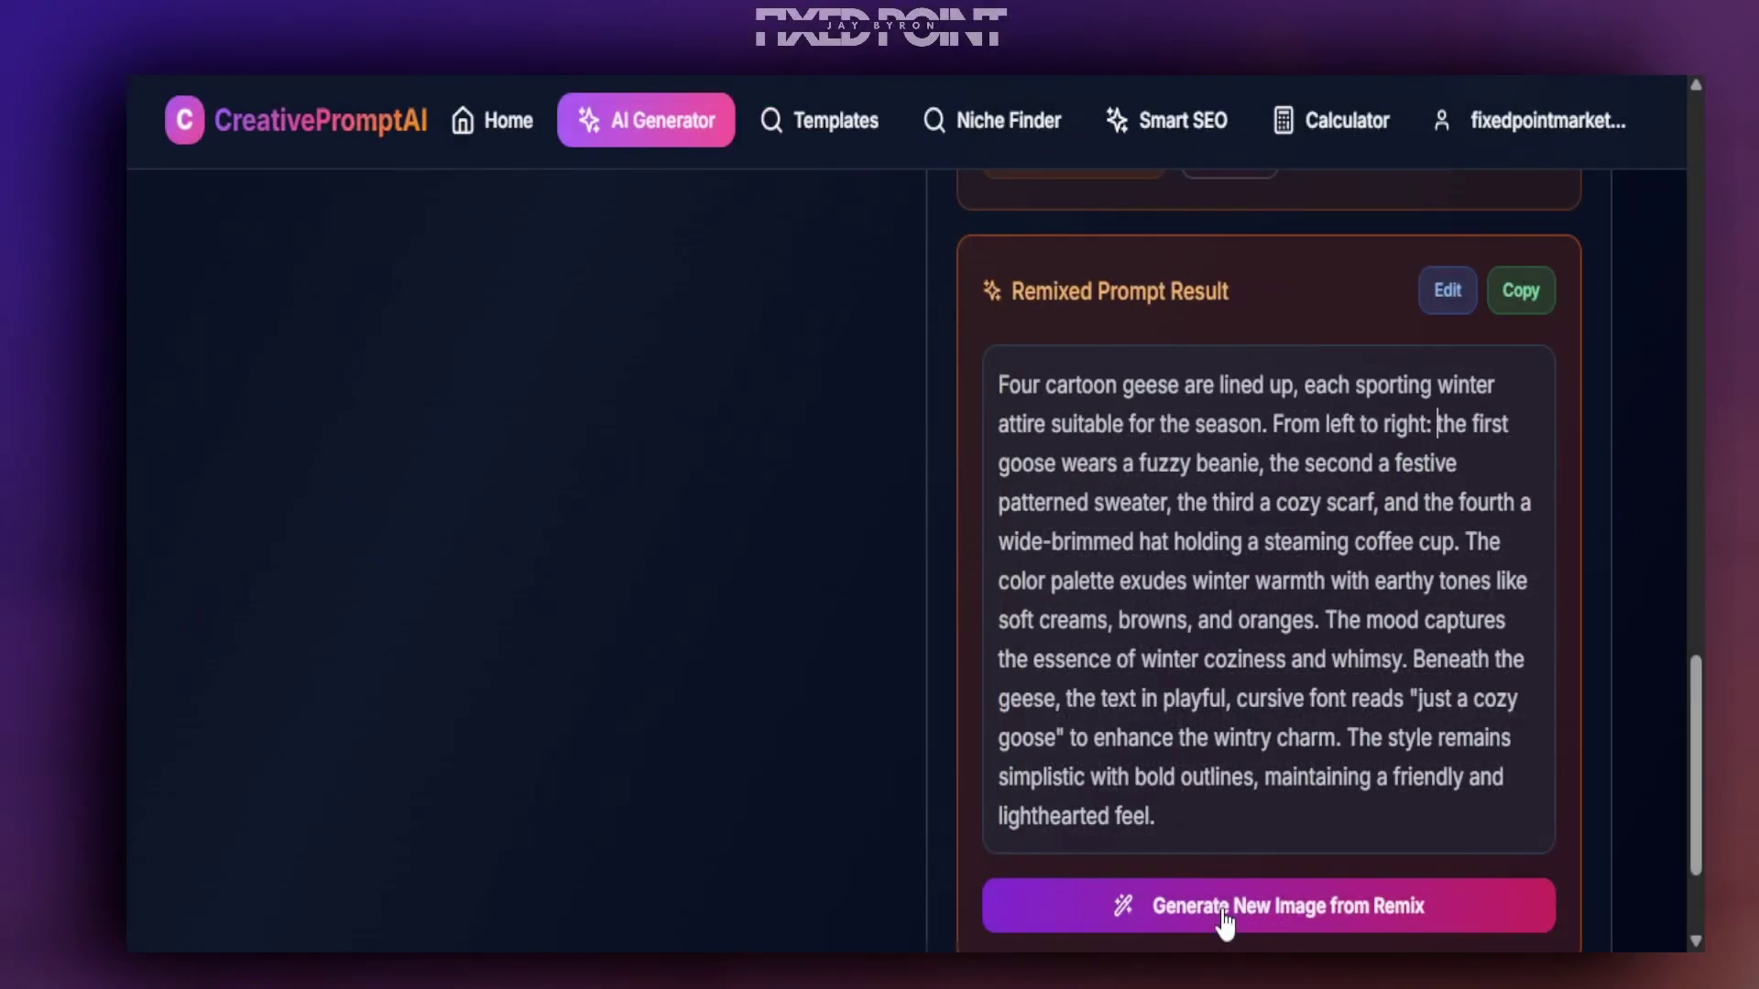
pyautogui.click(1223, 909)
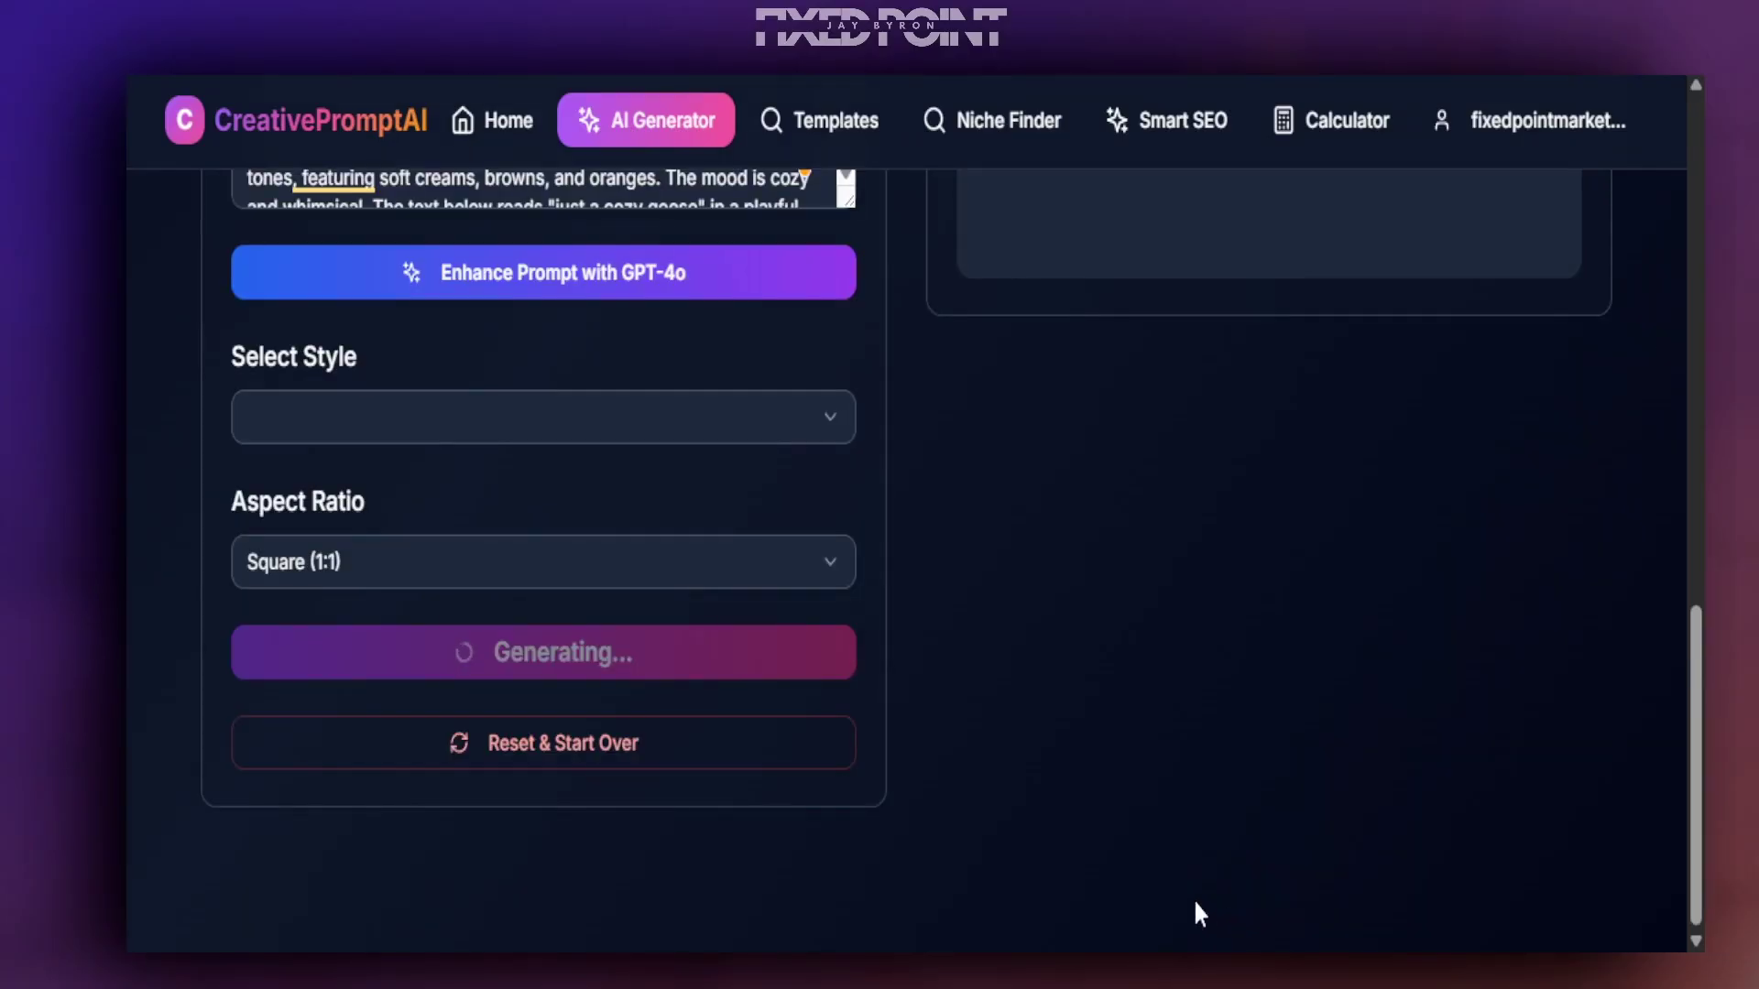
pyautogui.scroll(6, 1197, 899)
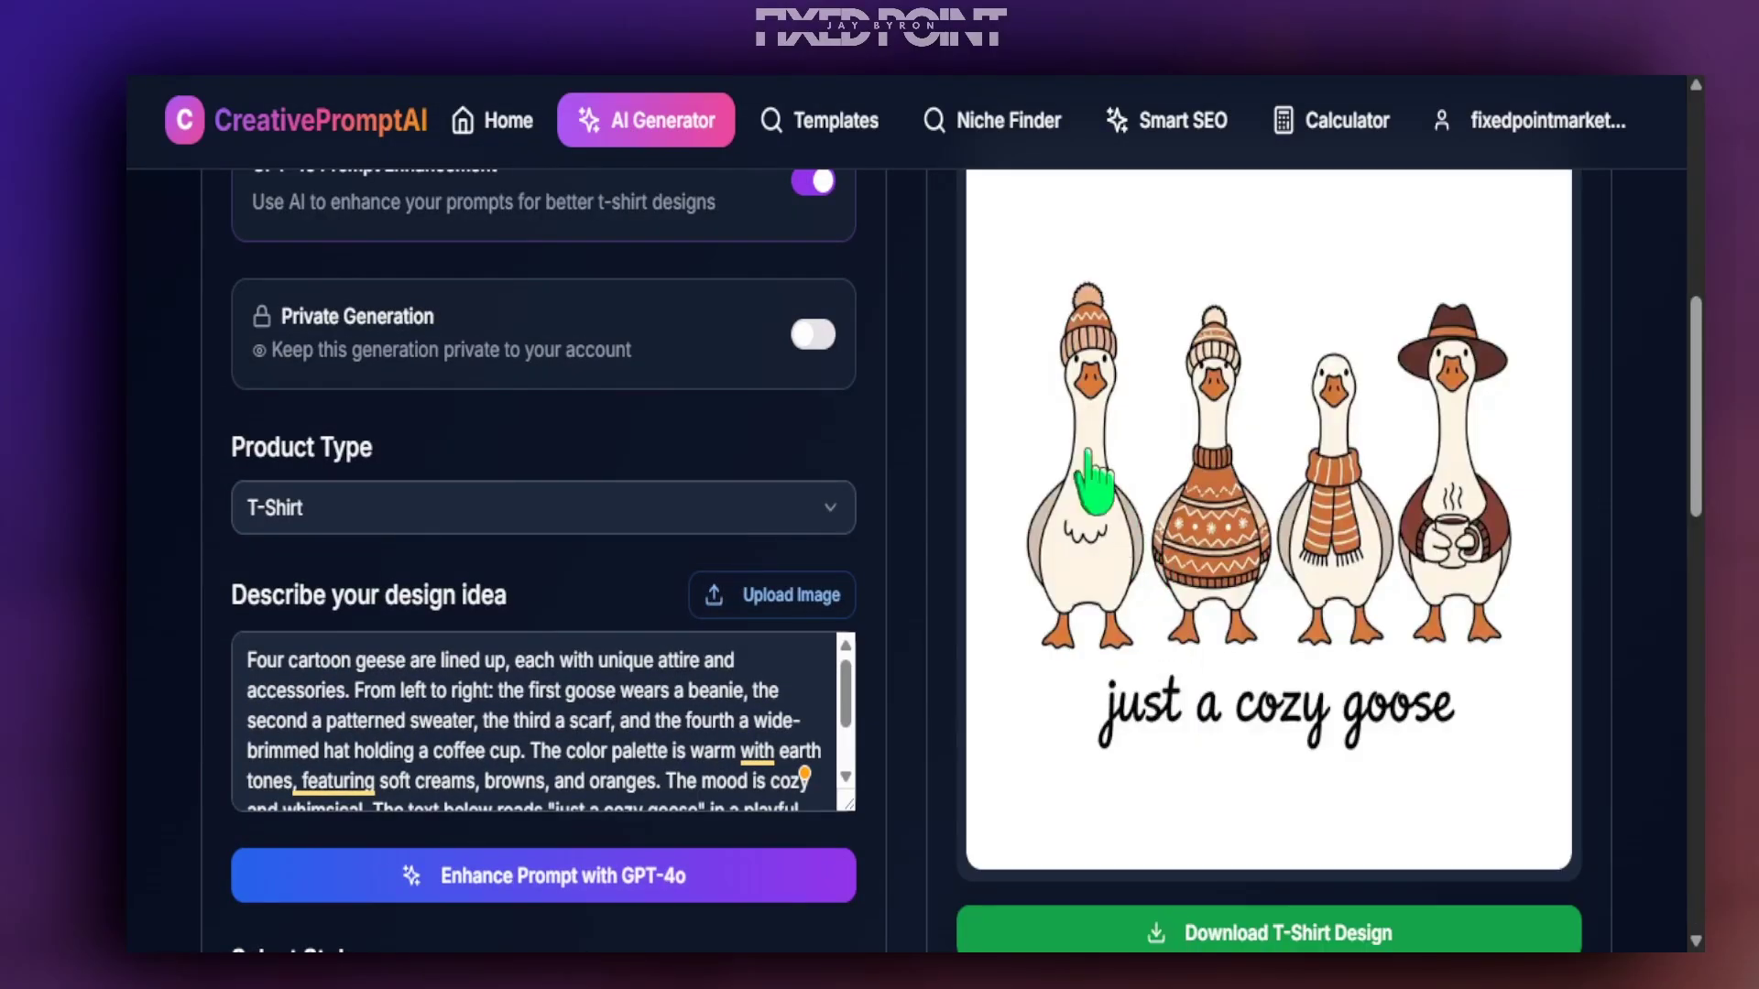
# - Remix from the latest remix, asking for festive Christmas colors, a Christmas tree in the background, and one goose having a hard time picking up a tree
pyautogui.scroll(-8, 1232, 573)
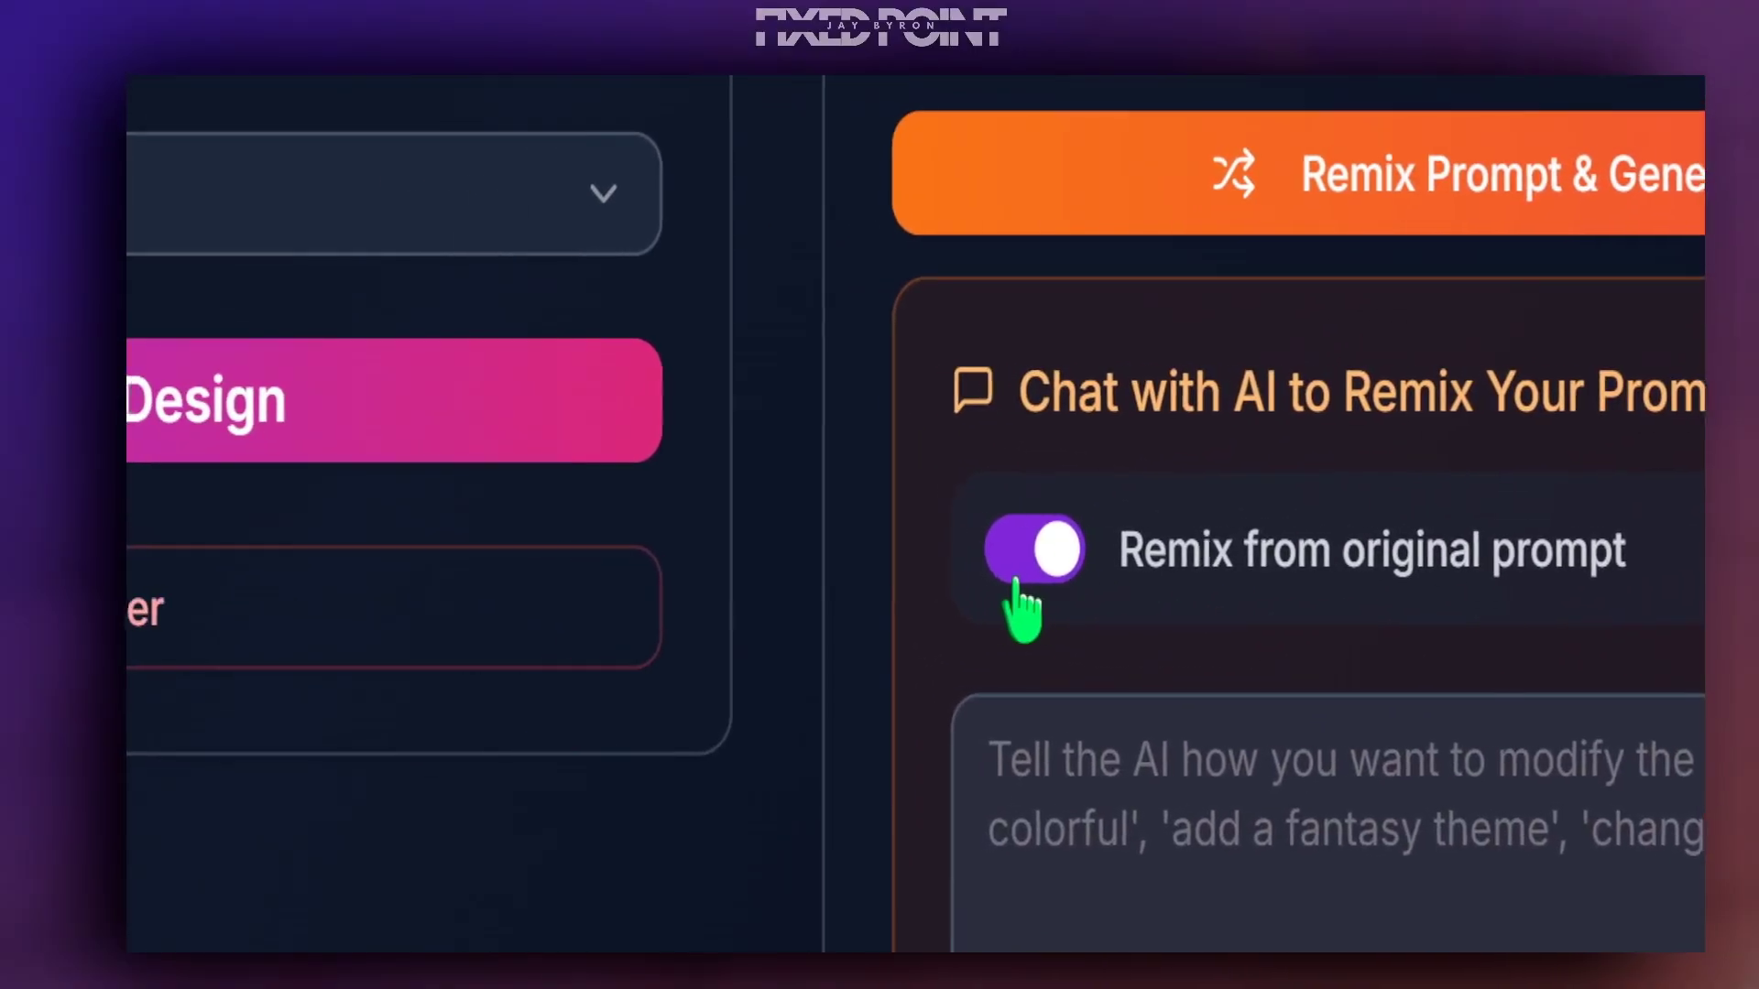
pyautogui.click(1016, 577)
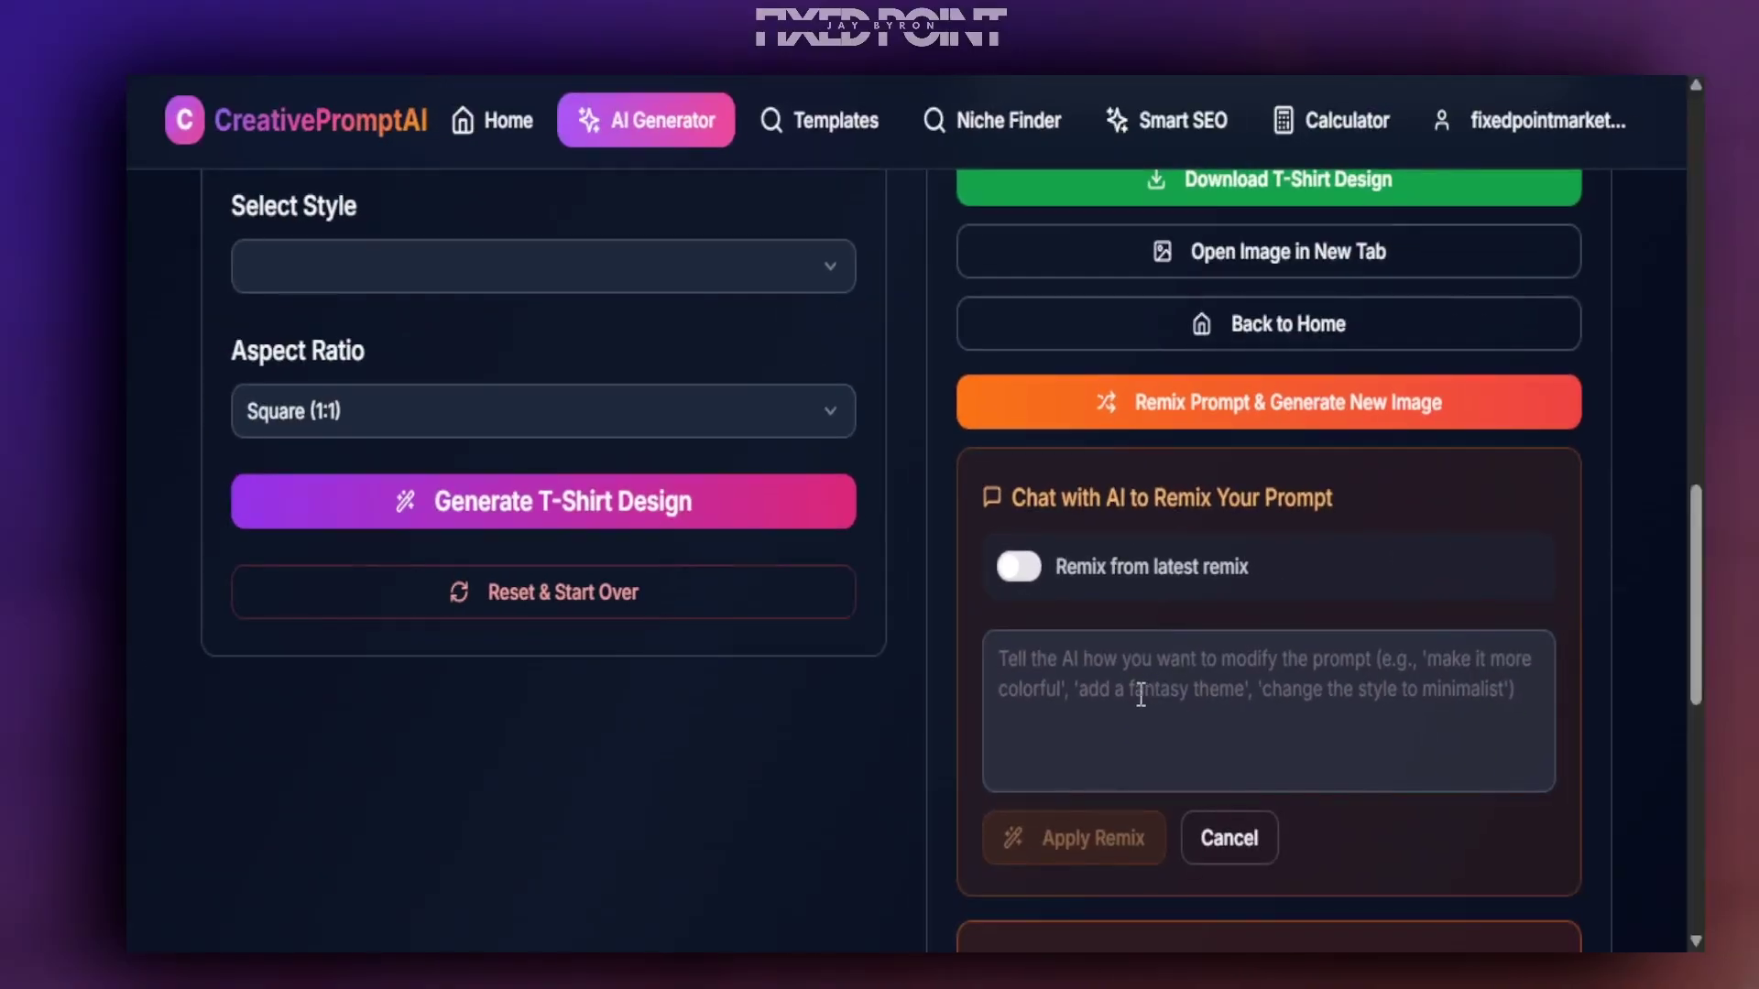
pyautogui.click(1311, 828)
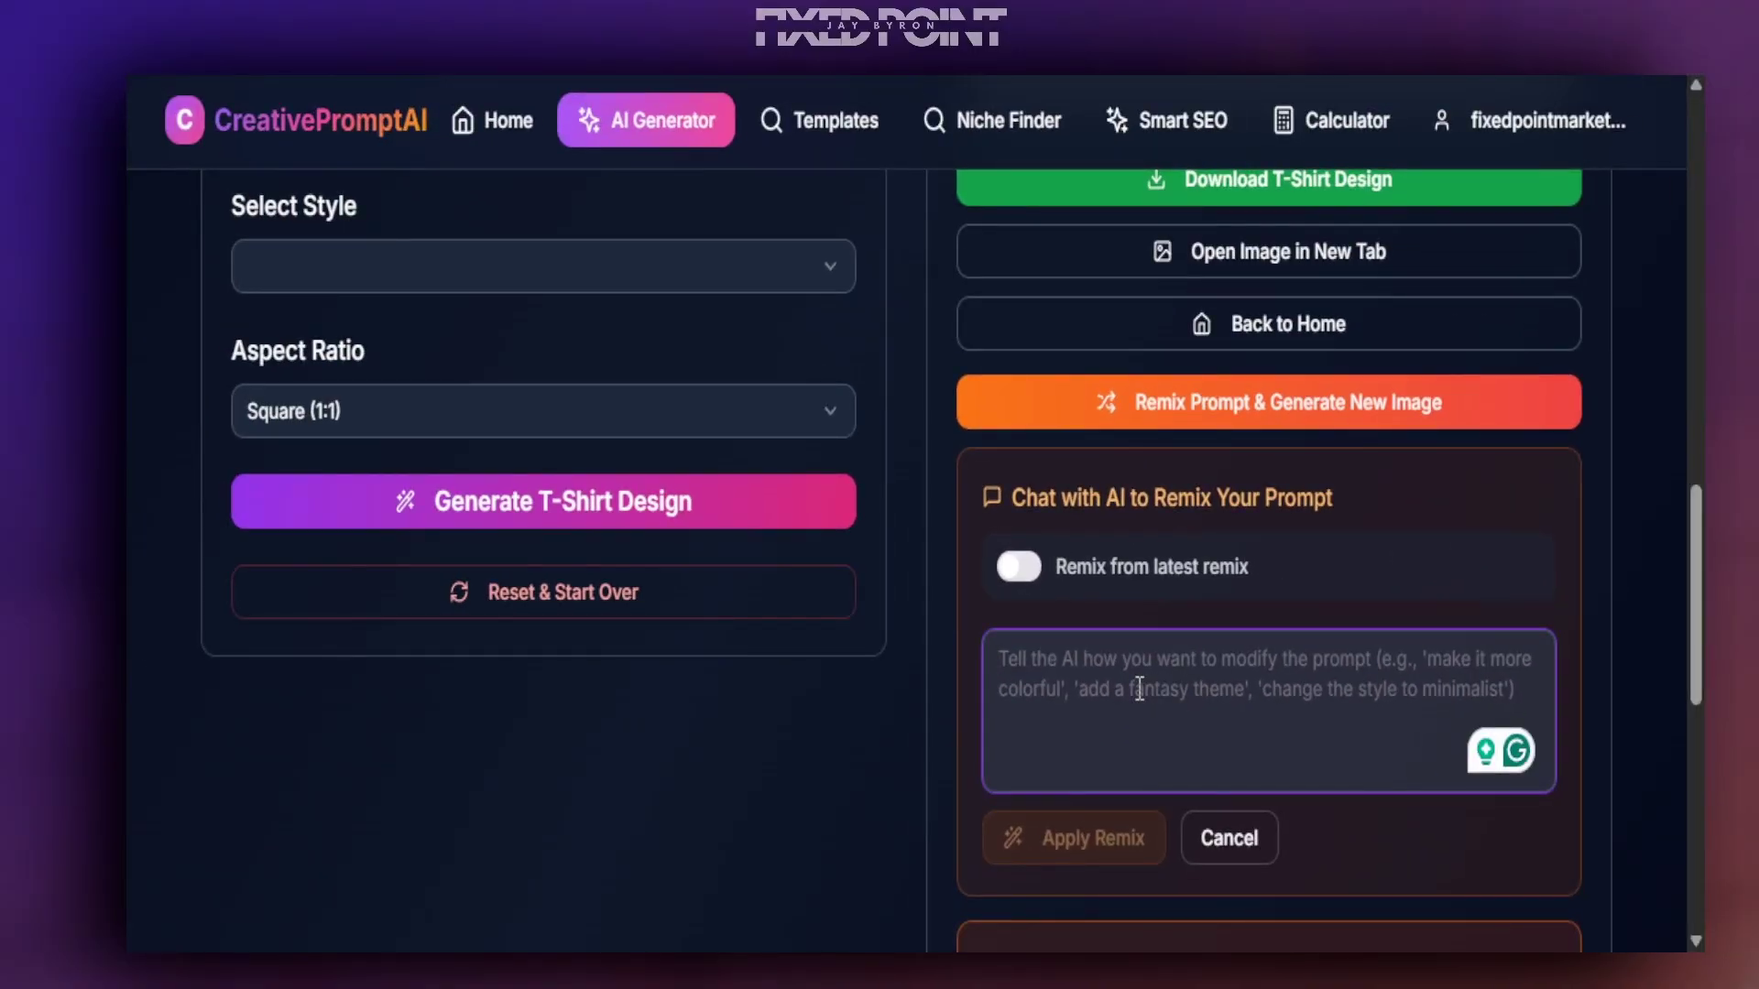
pyautogui.write('b')
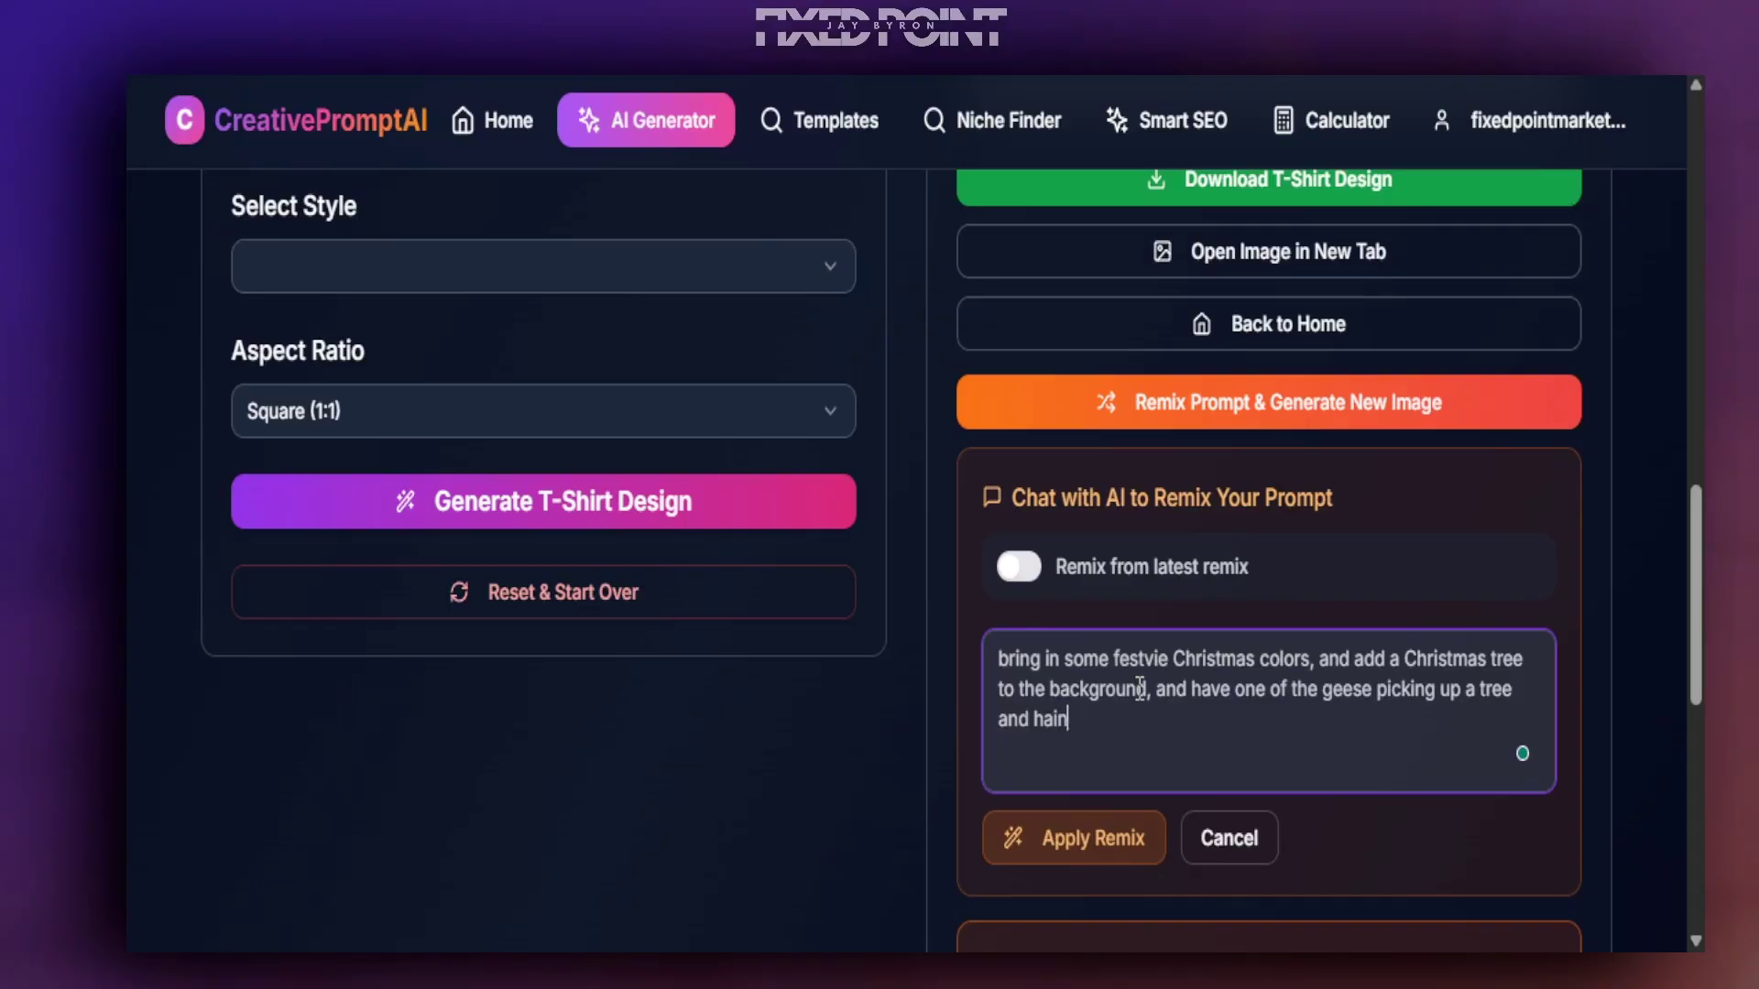
pyautogui.scroll(8, 1190, 677)
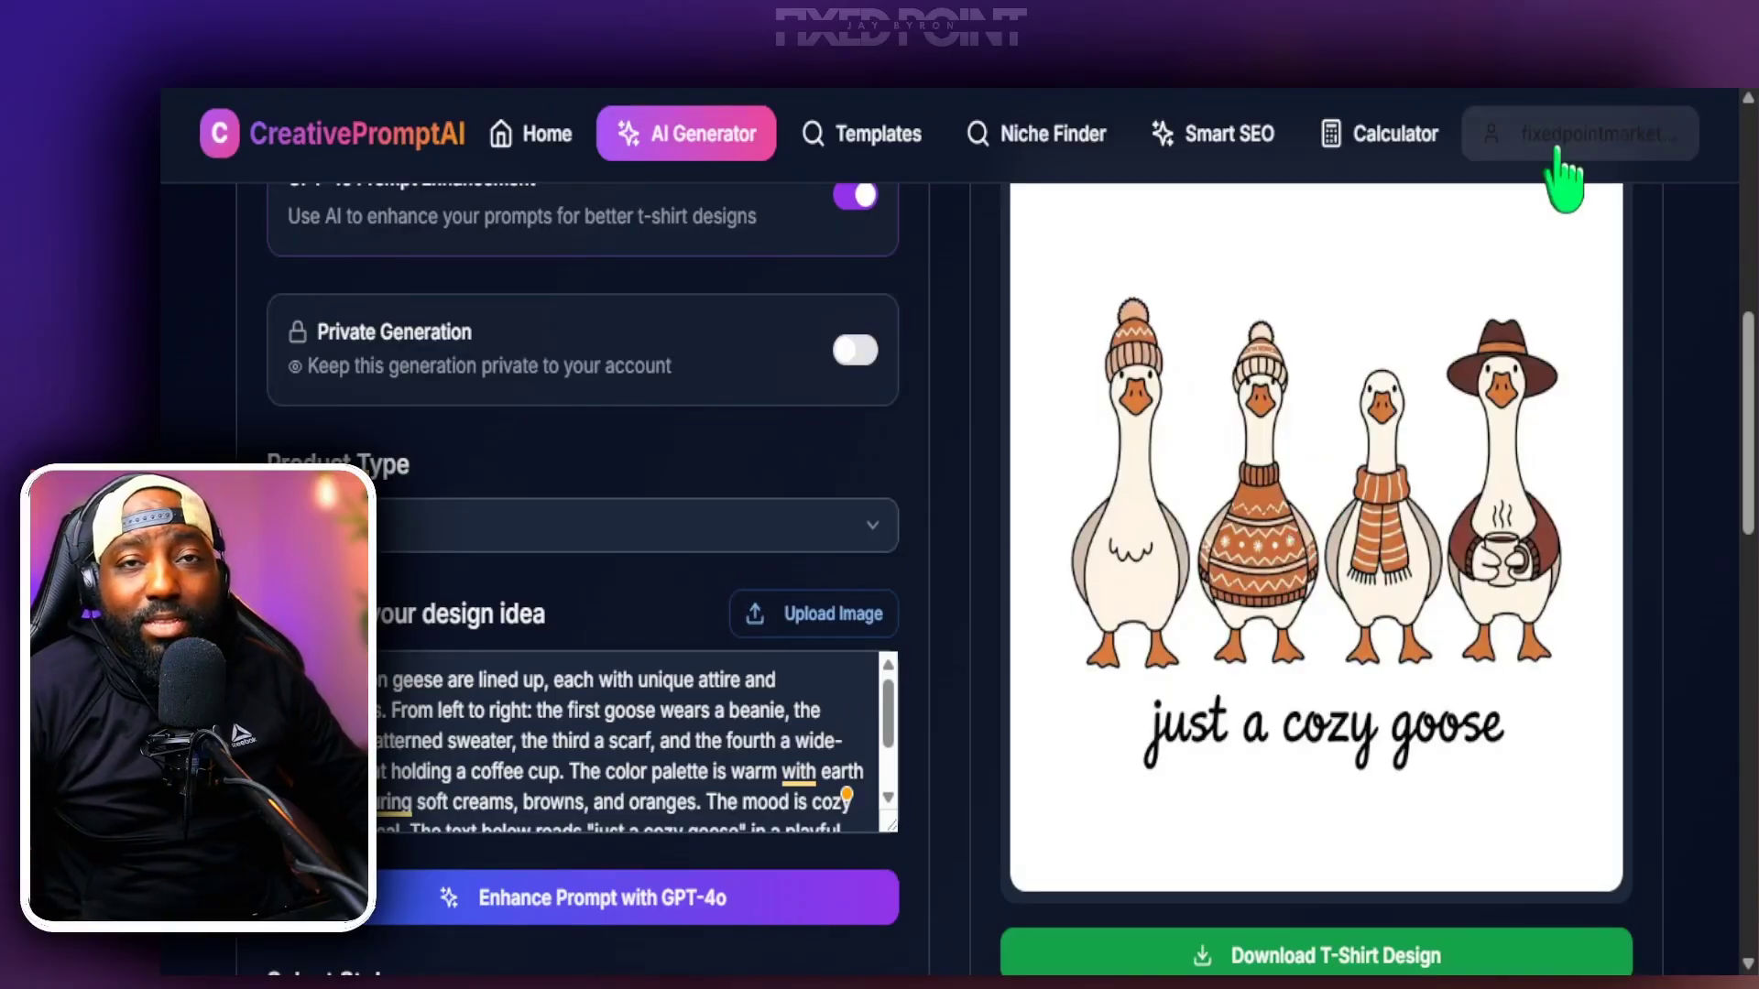
pyautogui.scroll(-8, 1484, 531)
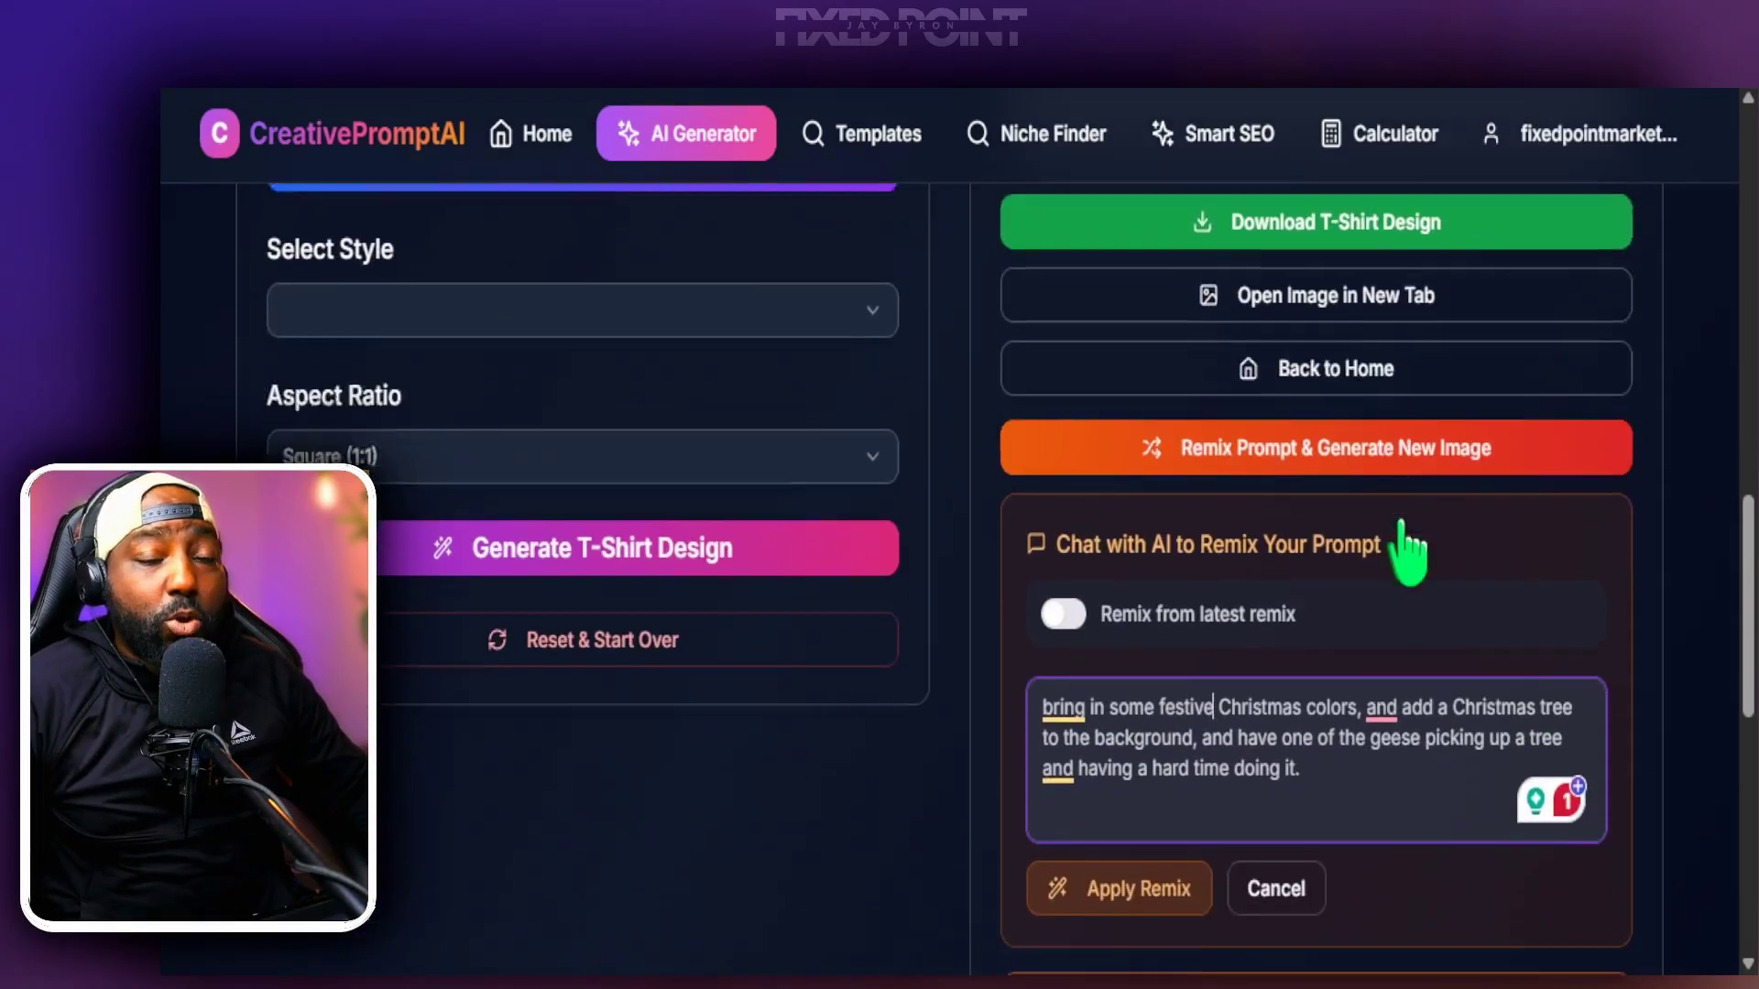
pyautogui.scroll(-1, 1408, 549)
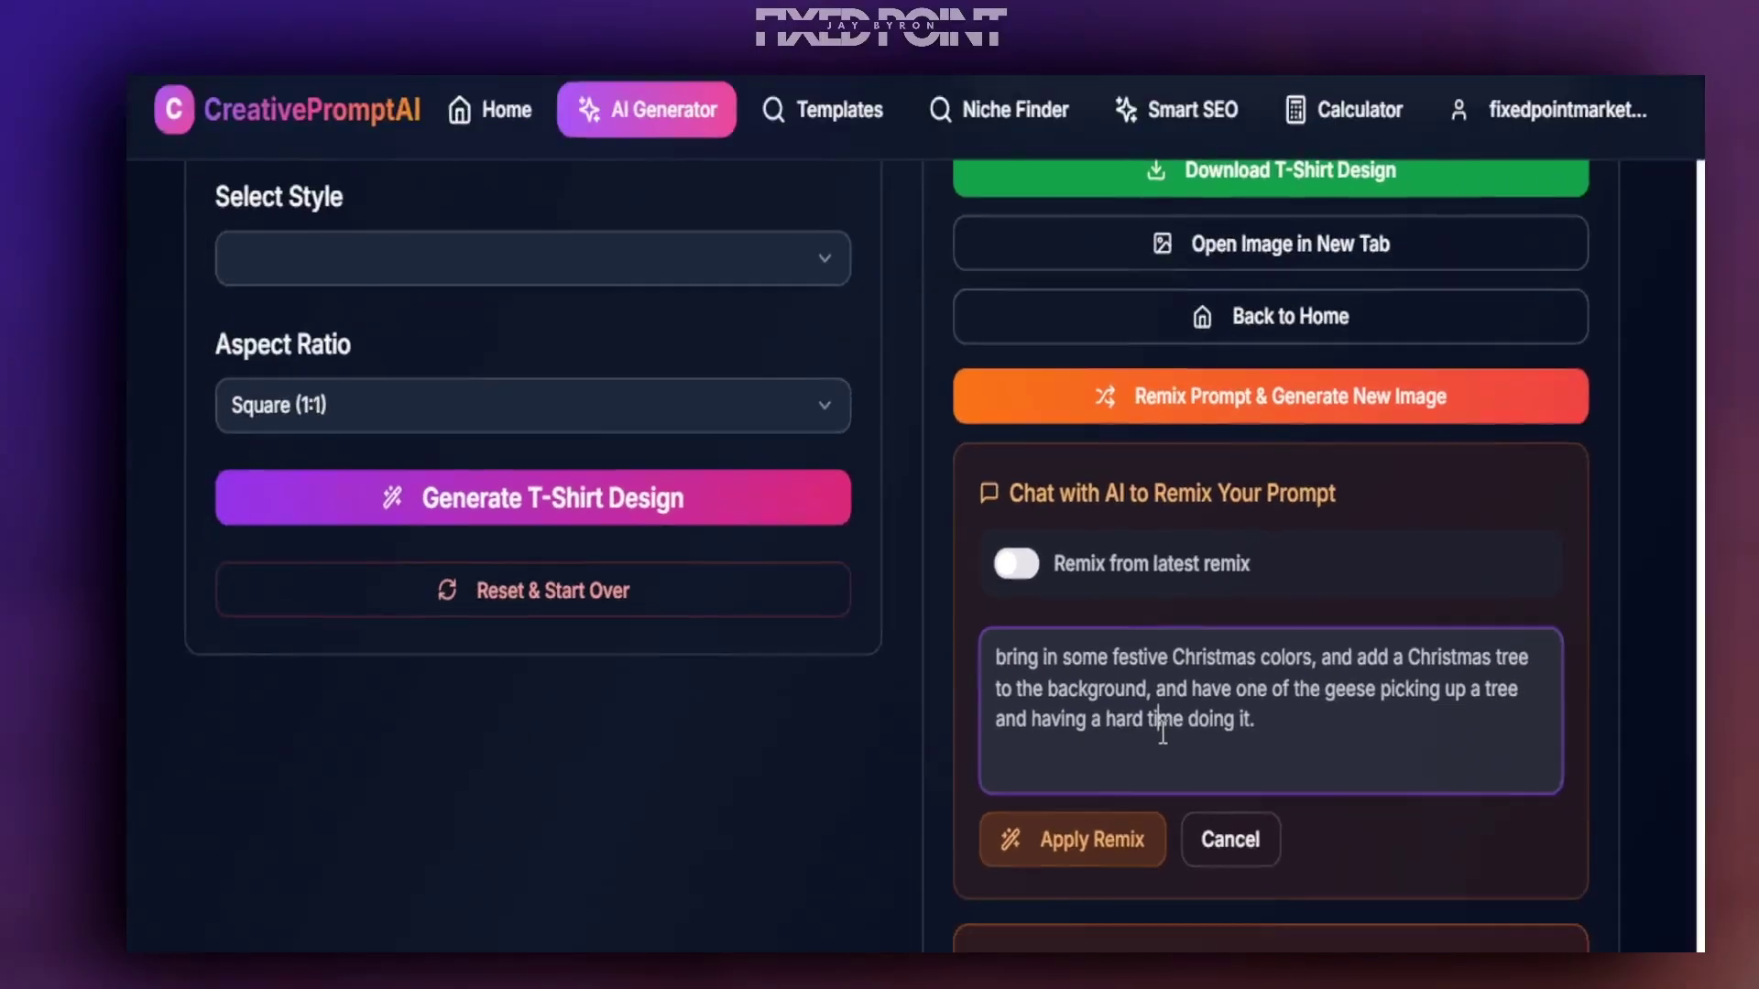
pyautogui.click(1045, 911)
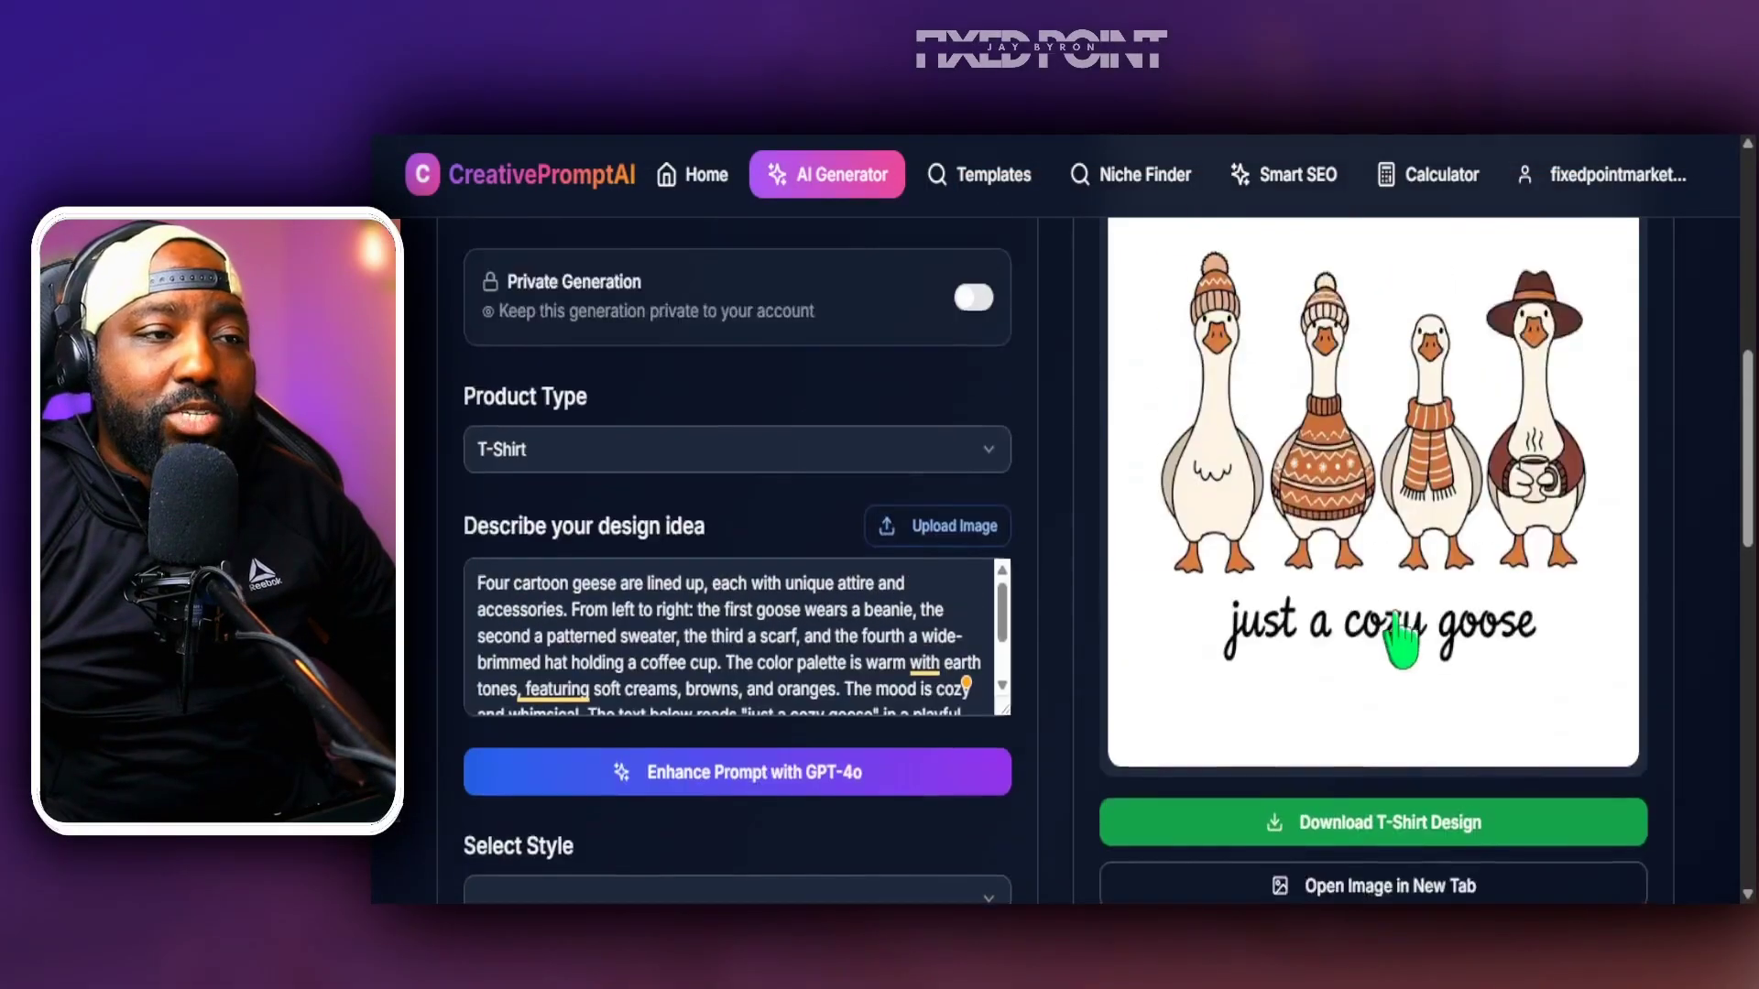
# - View the winter goose design enlarged, then generate a new image from the Christmas remixed prompt and inspect it
pyautogui.click(1415, 545)
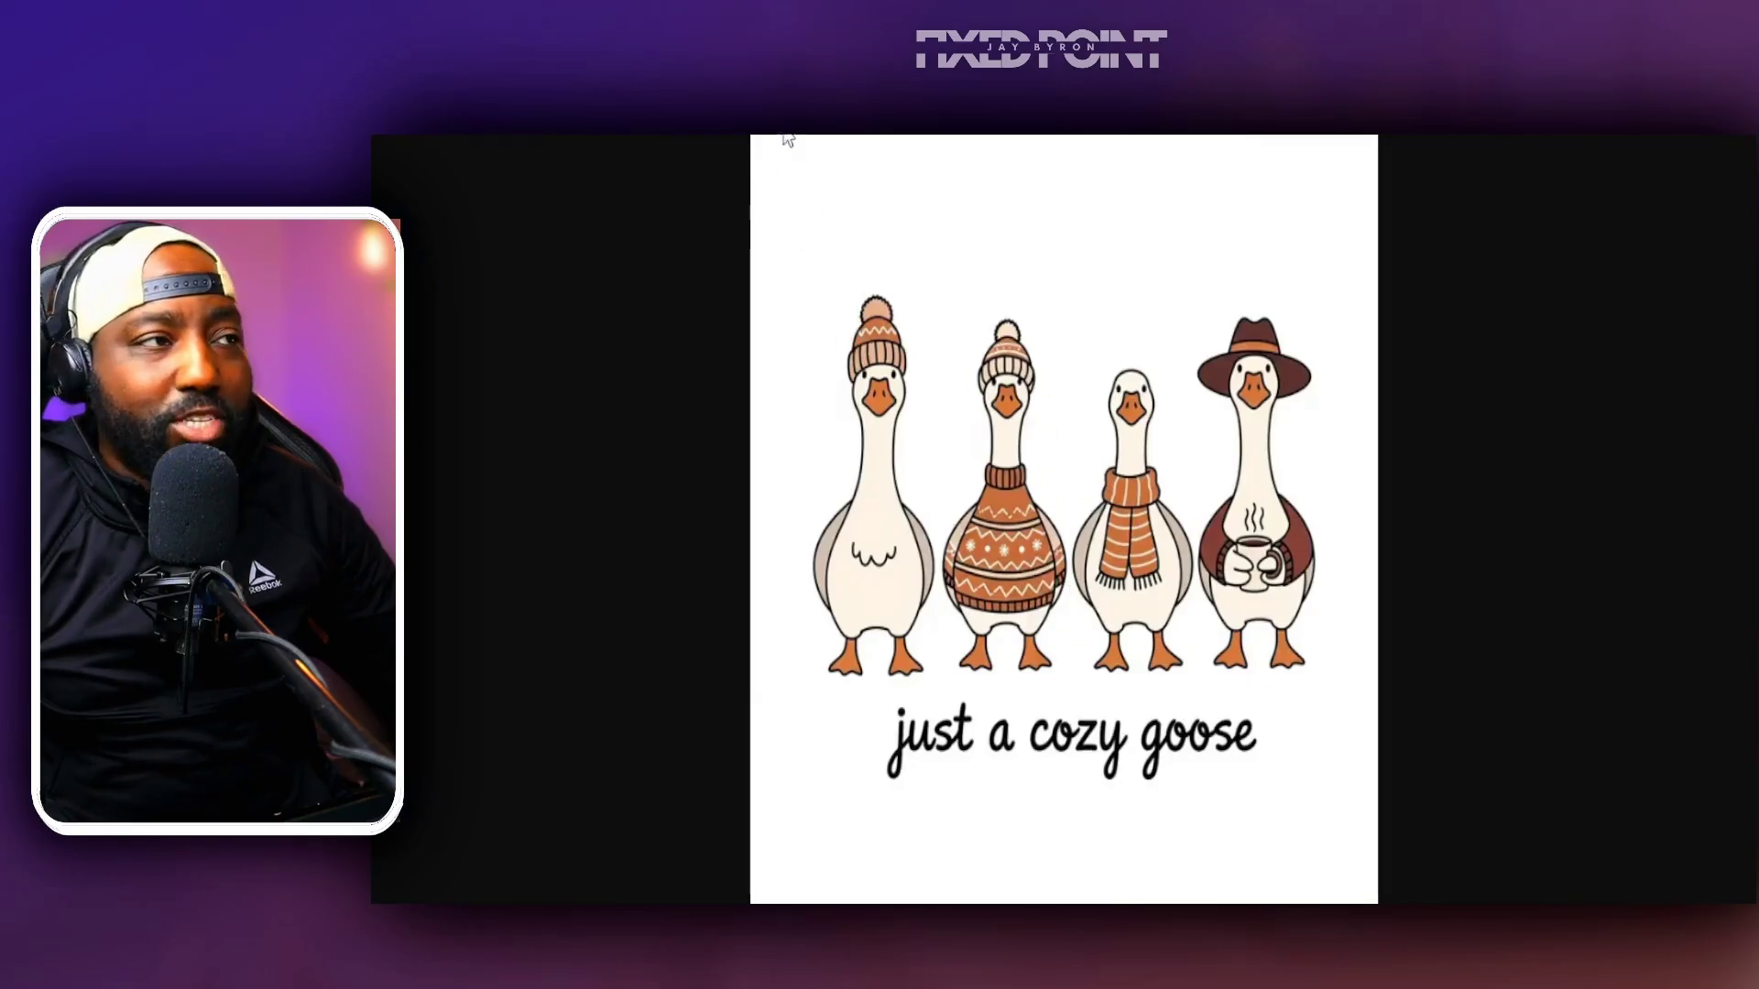
pyautogui.press('Escape')
pyautogui.scroll(-10, 1315, 699)
pyautogui.scroll(-5, 1397, 710)
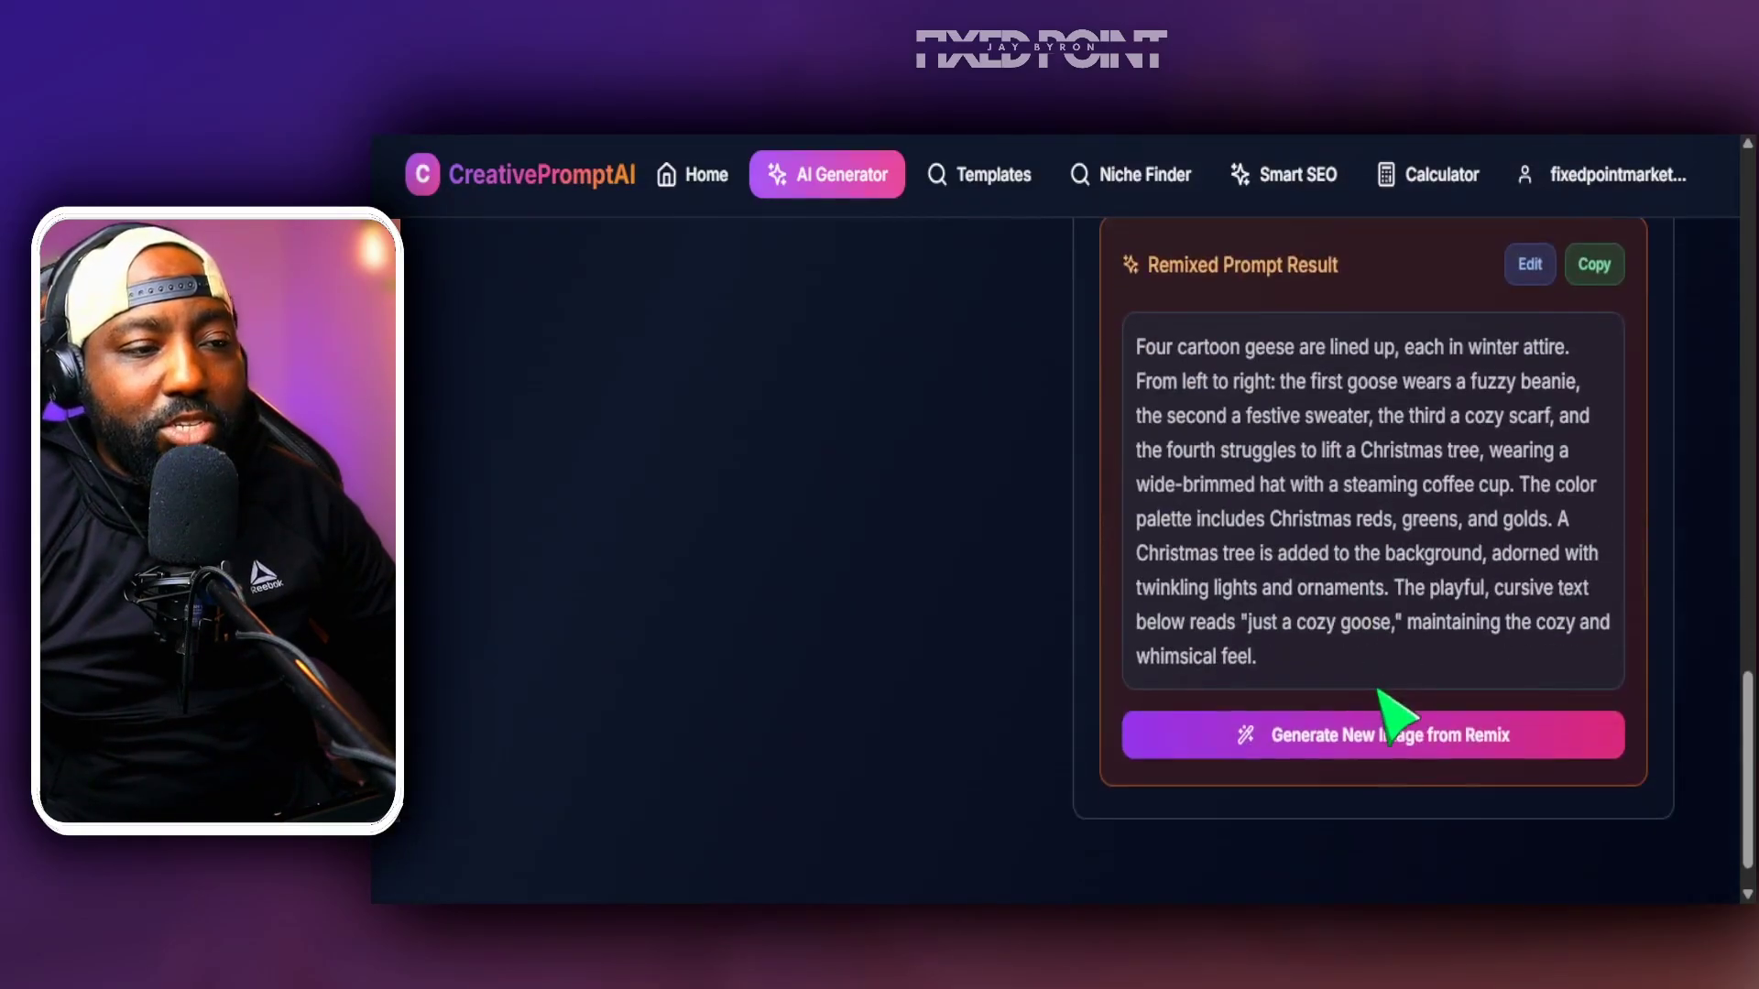
pyautogui.click(1385, 738)
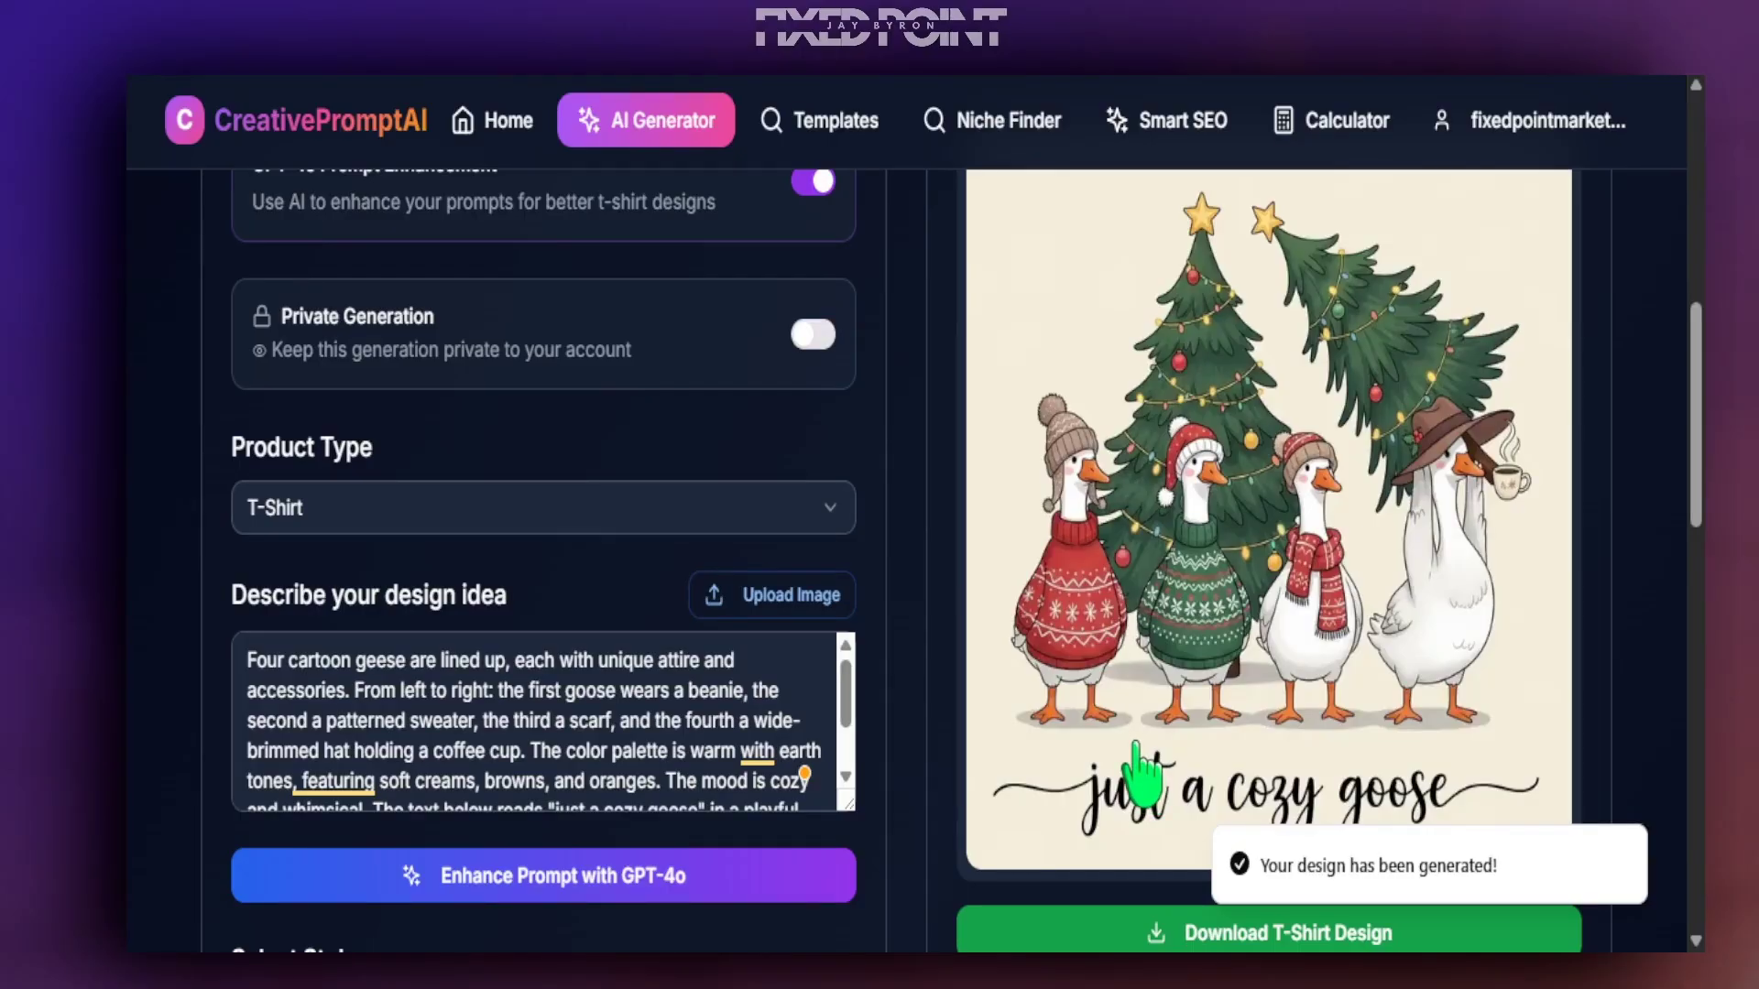
pyautogui.scroll(2, 1232, 792)
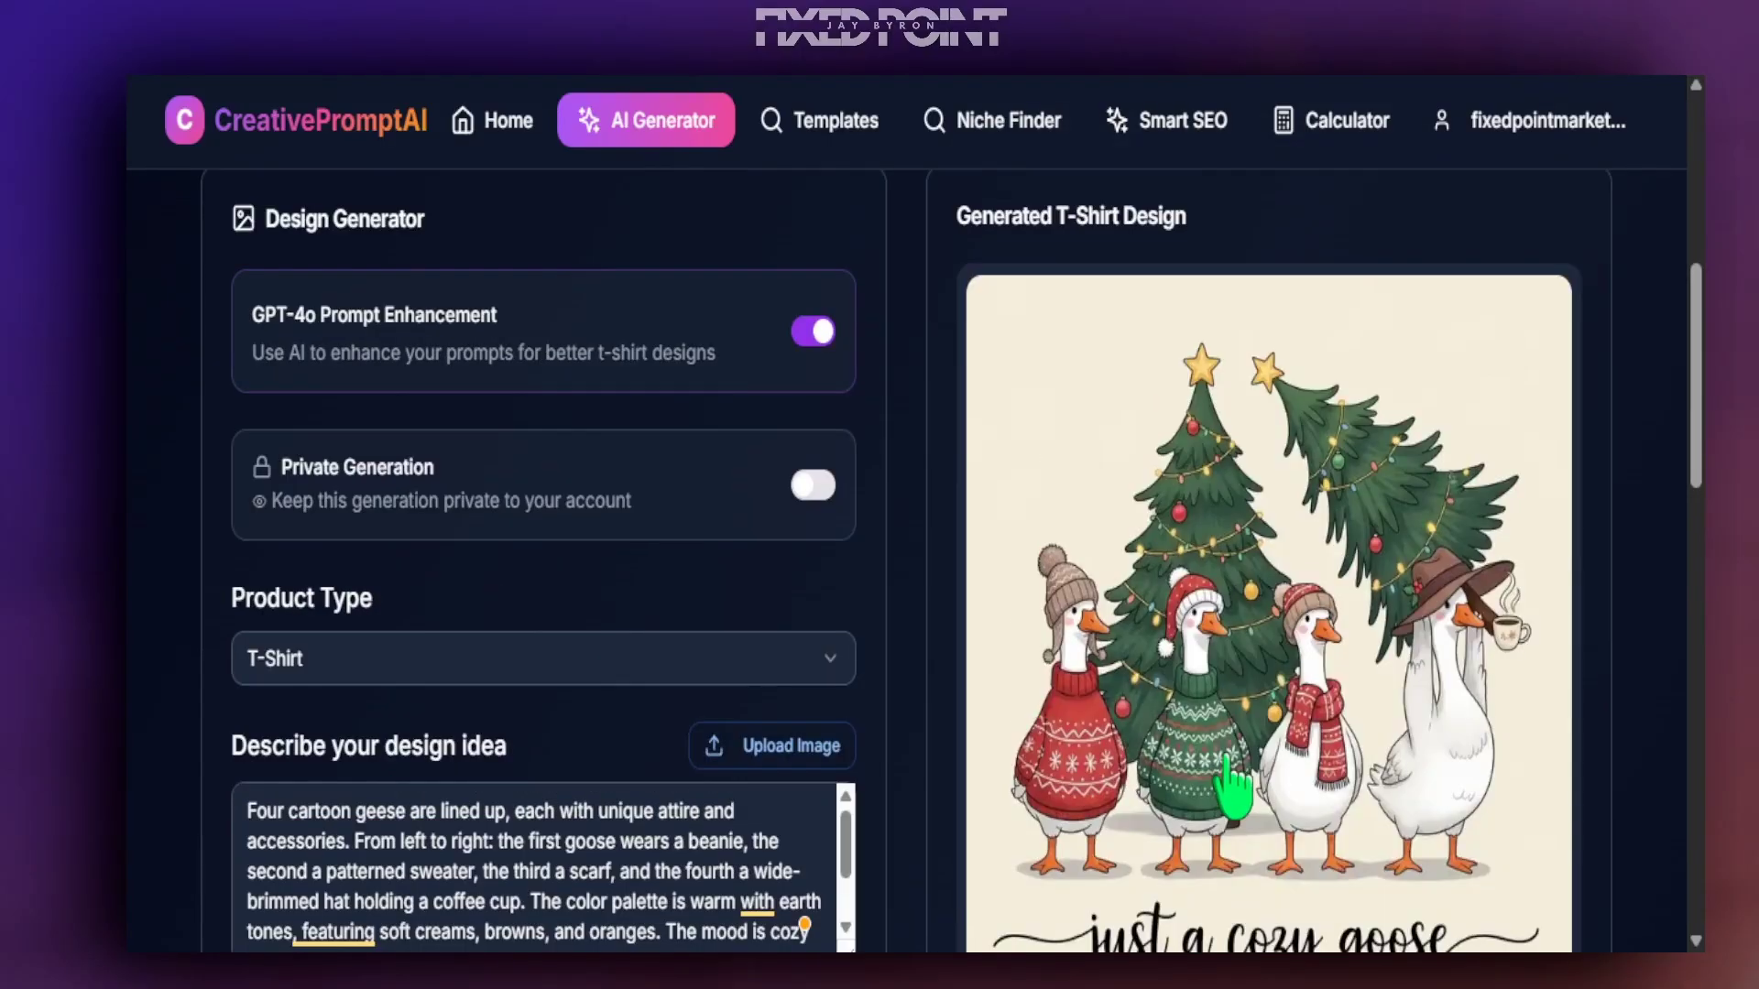
pyautogui.scroll(-2, 1232, 793)
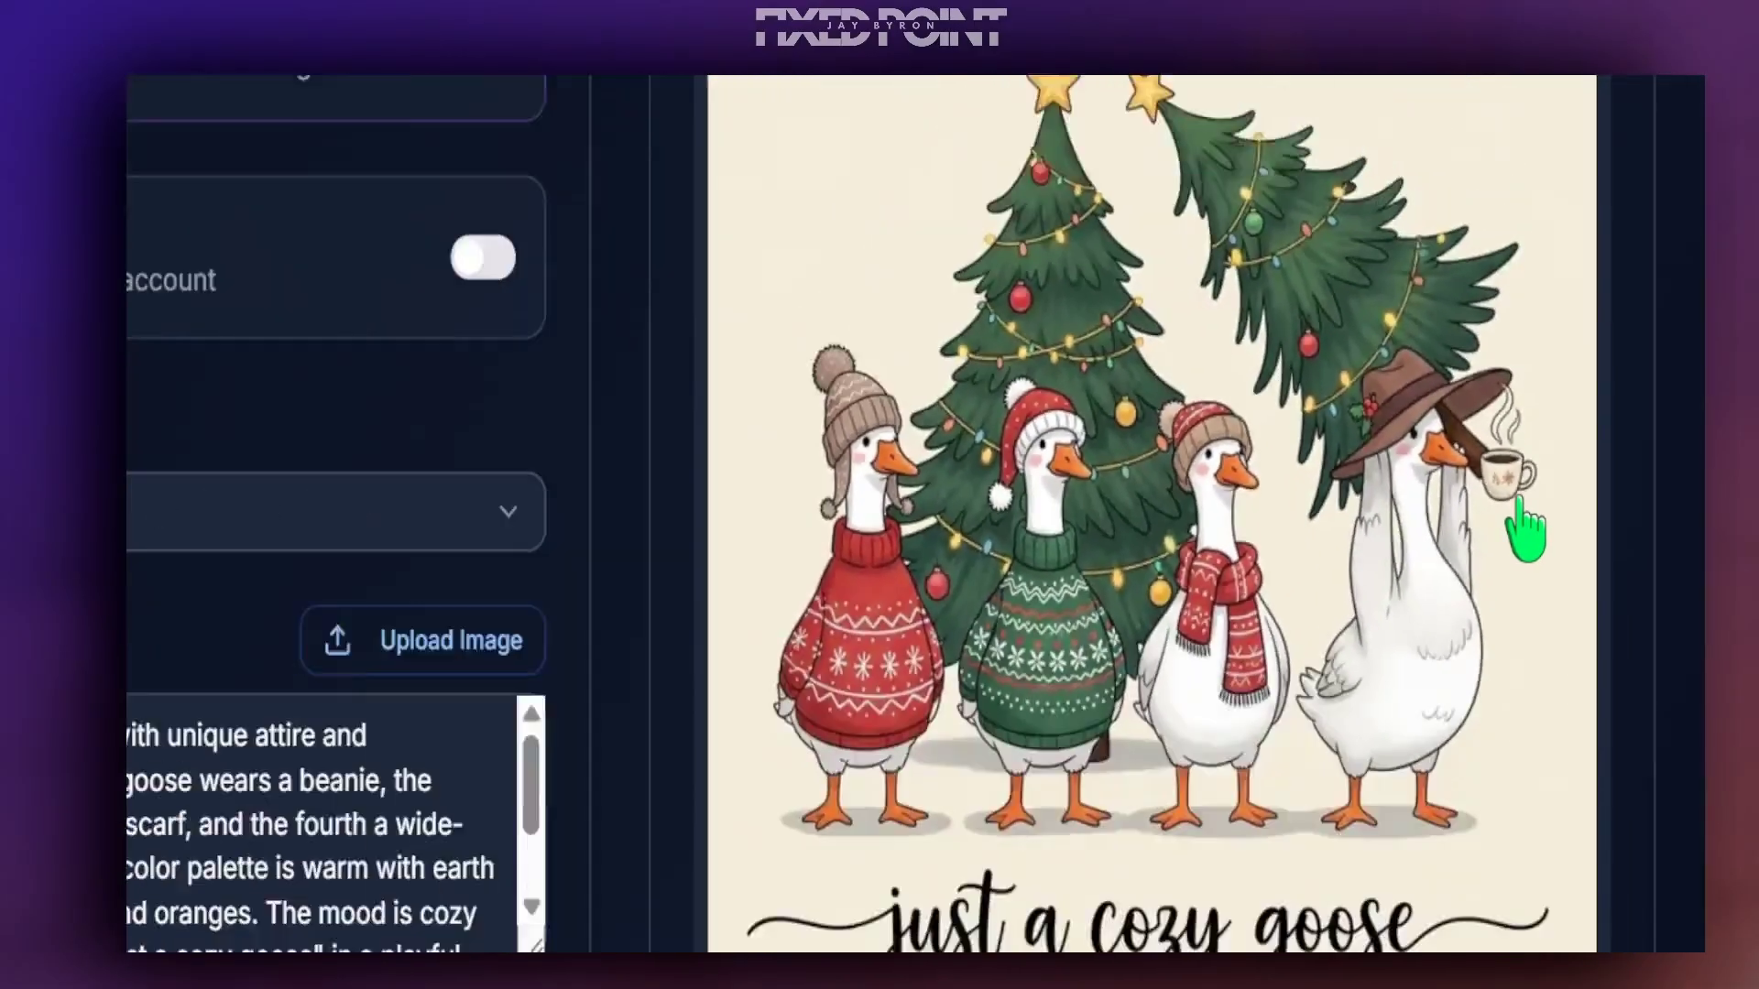
# - Remix the latest Christmas prompt with the instruction "remove the coffee" and generate a new image from it
pyautogui.scroll(-5, 1379, 554)
pyautogui.scroll(-4, 1209, 714)
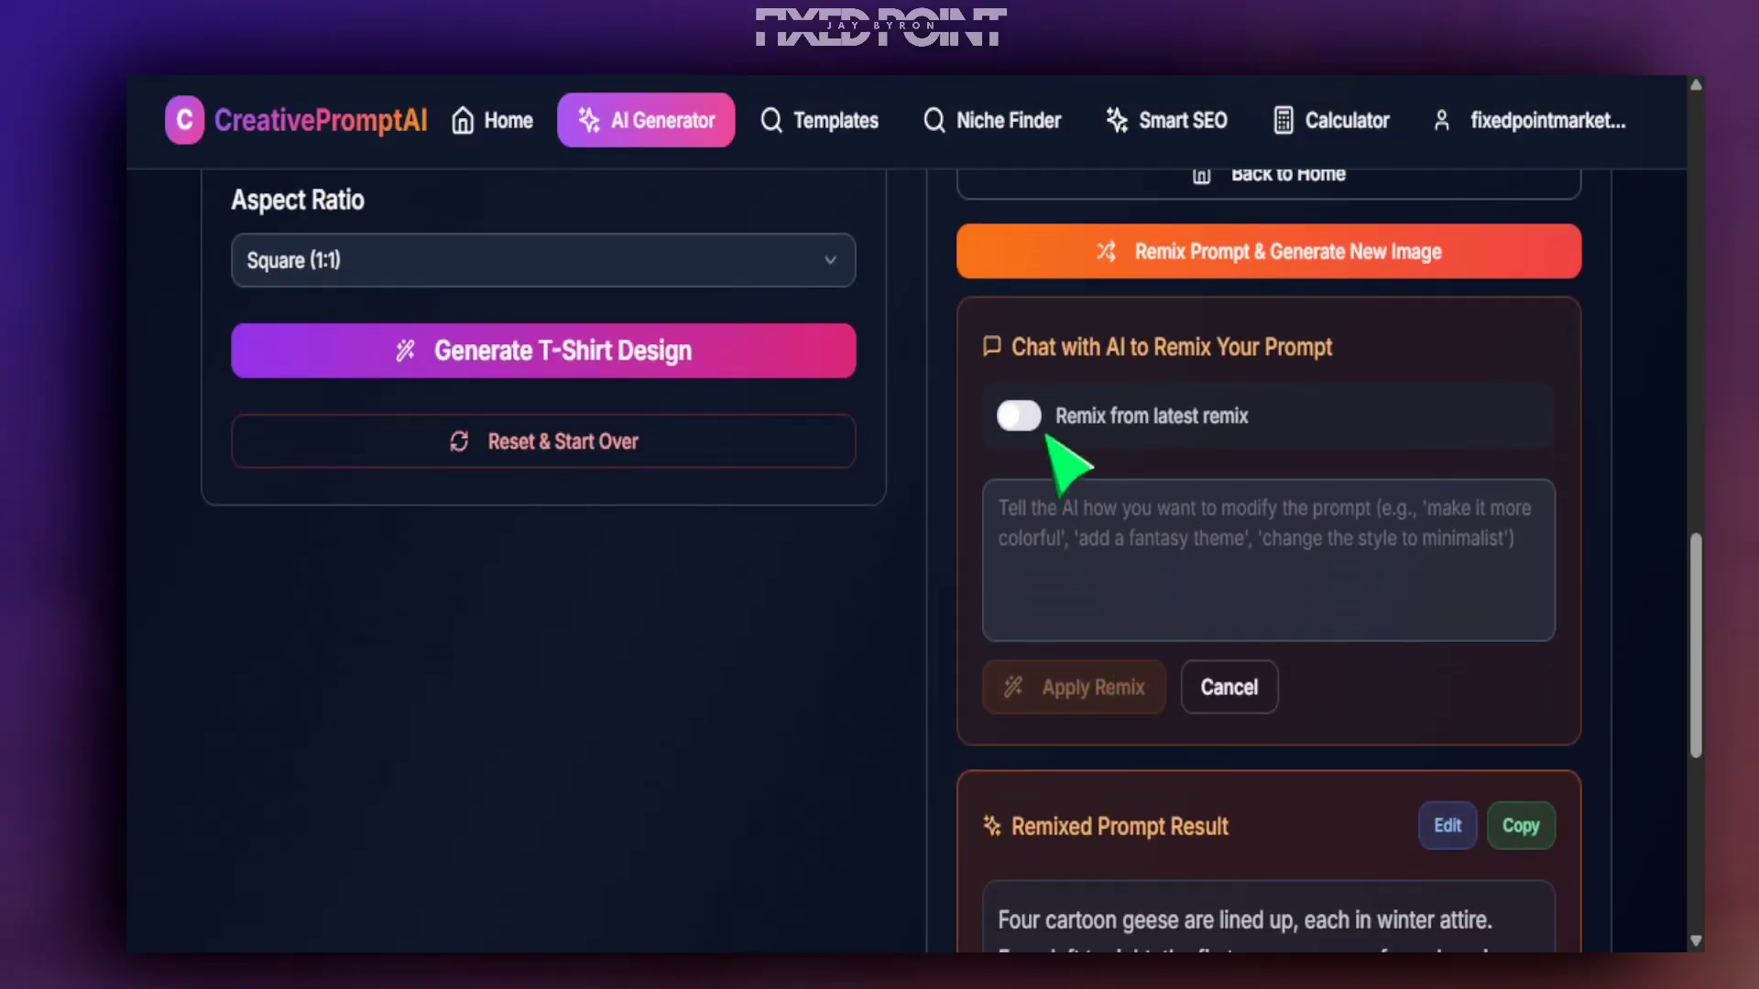
pyautogui.scroll(10, 1221, 629)
pyautogui.scroll(-2, 1269, 607)
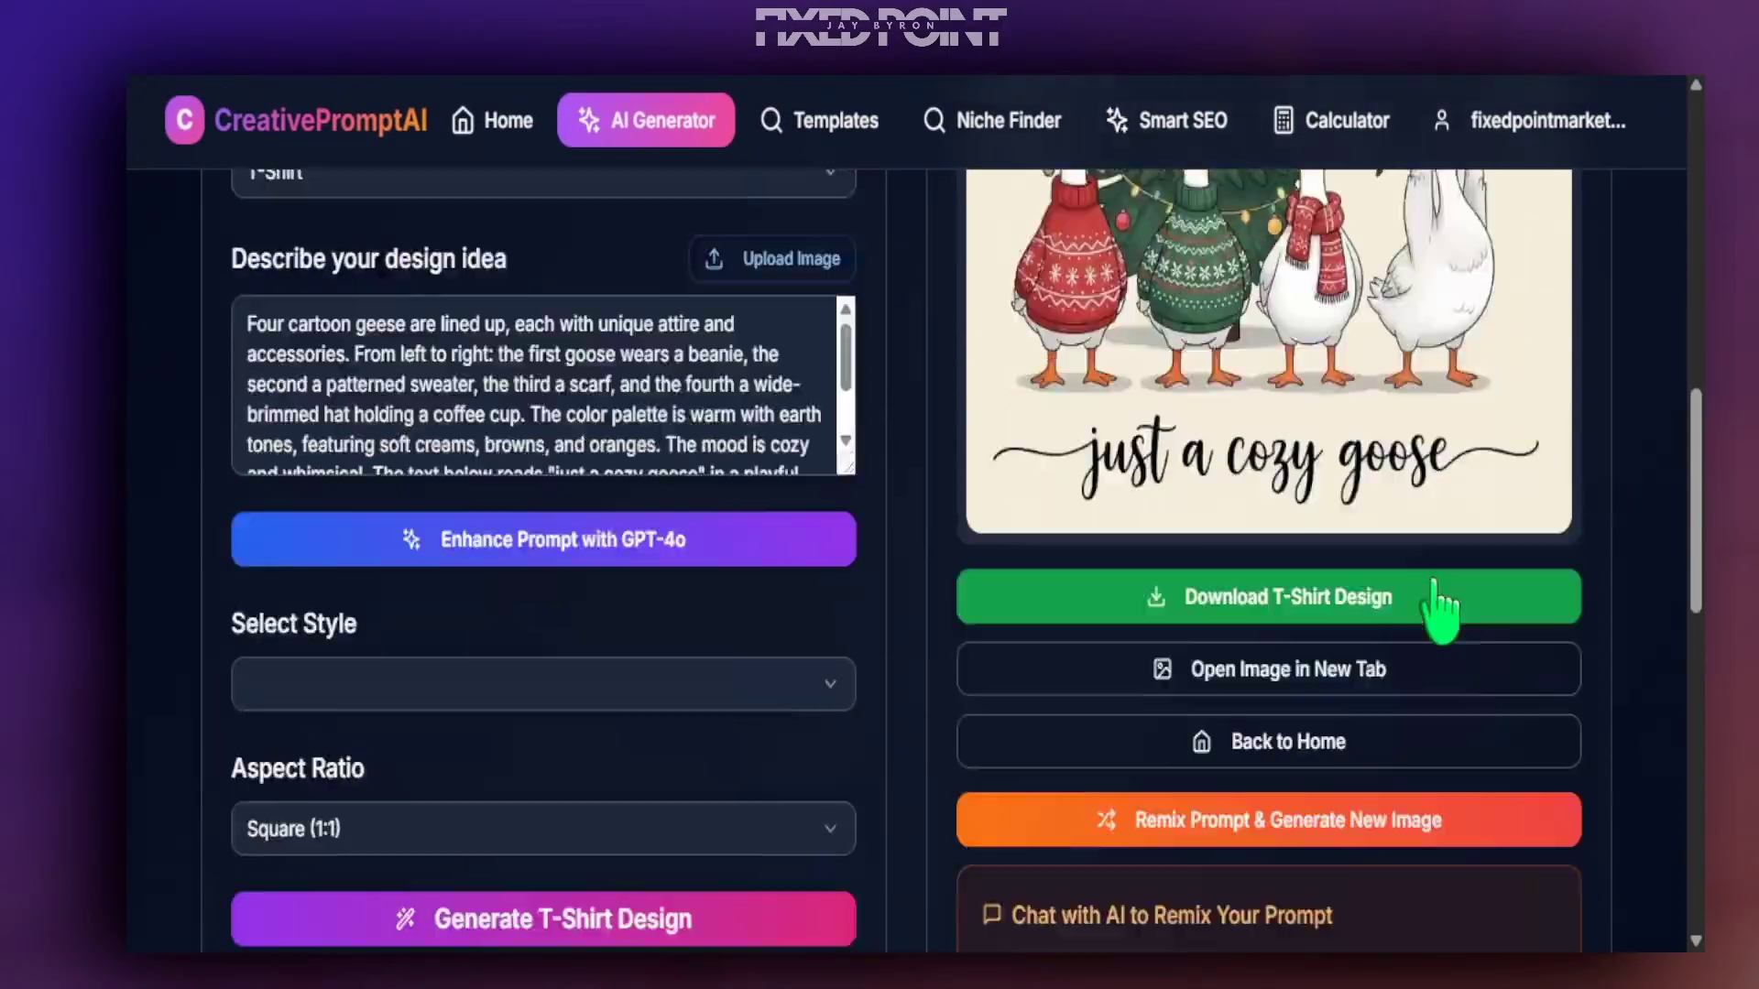
pyautogui.scroll(-5, 1054, 751)
pyautogui.scroll(-1, 1054, 720)
pyautogui.click(1093, 711)
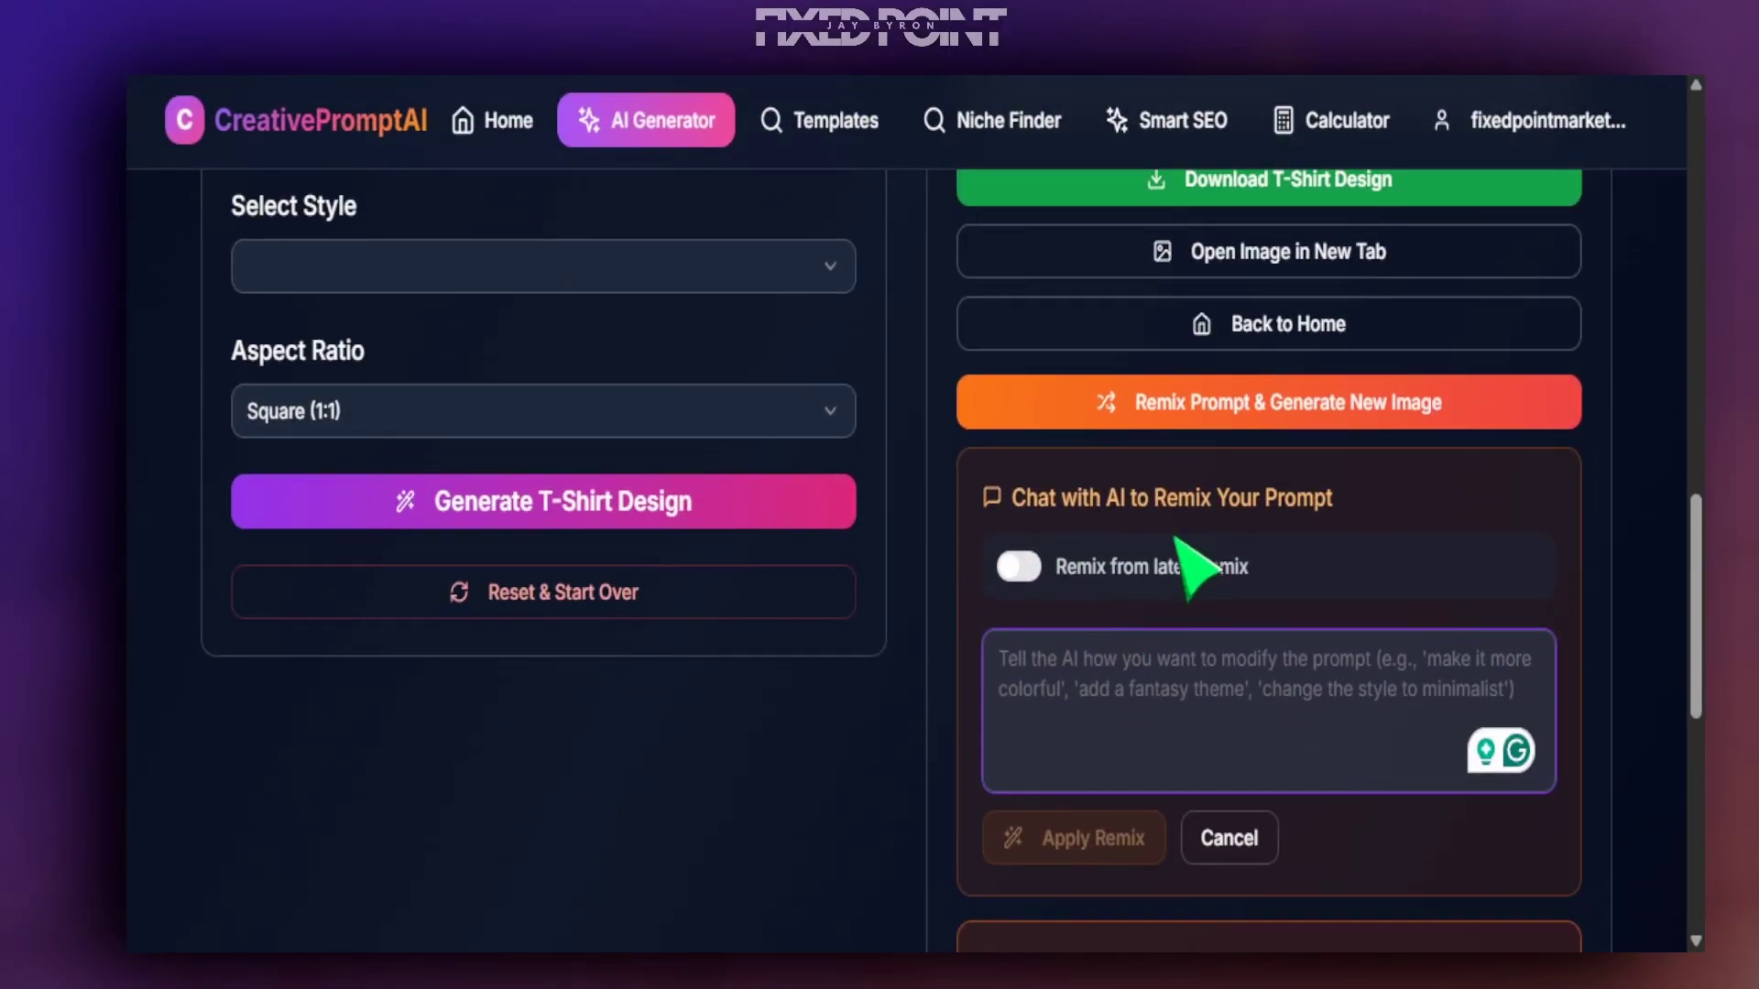
pyautogui.scroll(-5, 1181, 568)
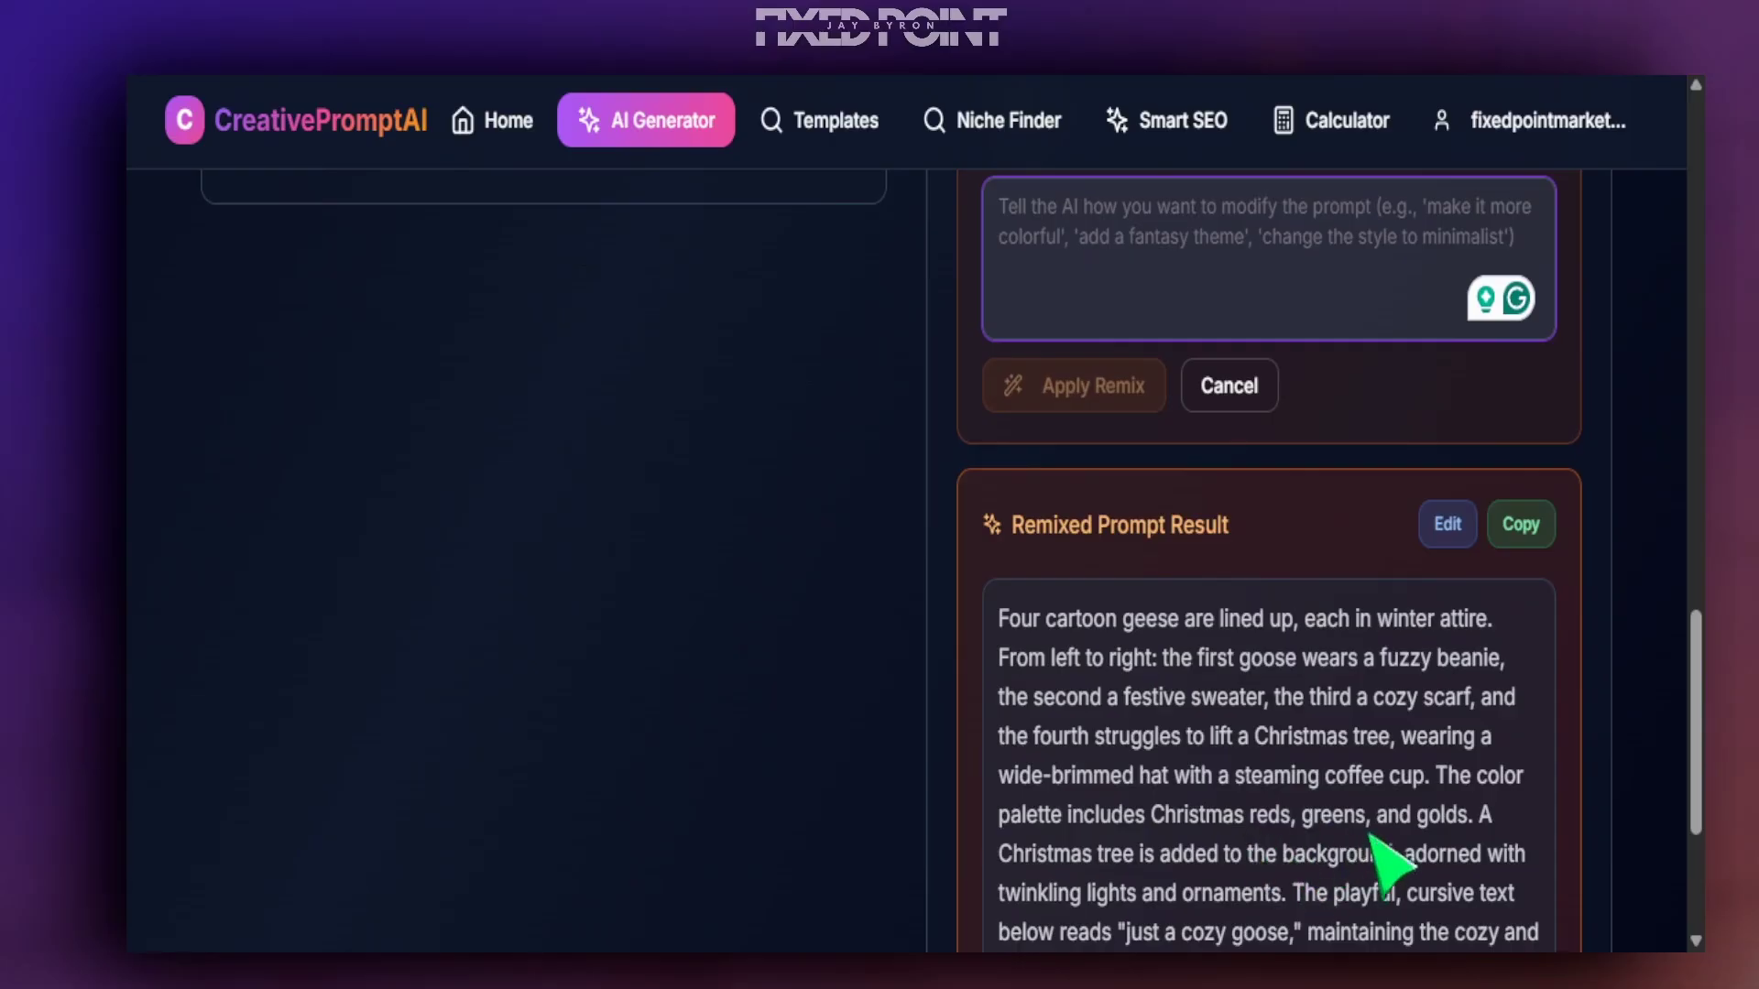
pyautogui.scroll(6, 1247, 850)
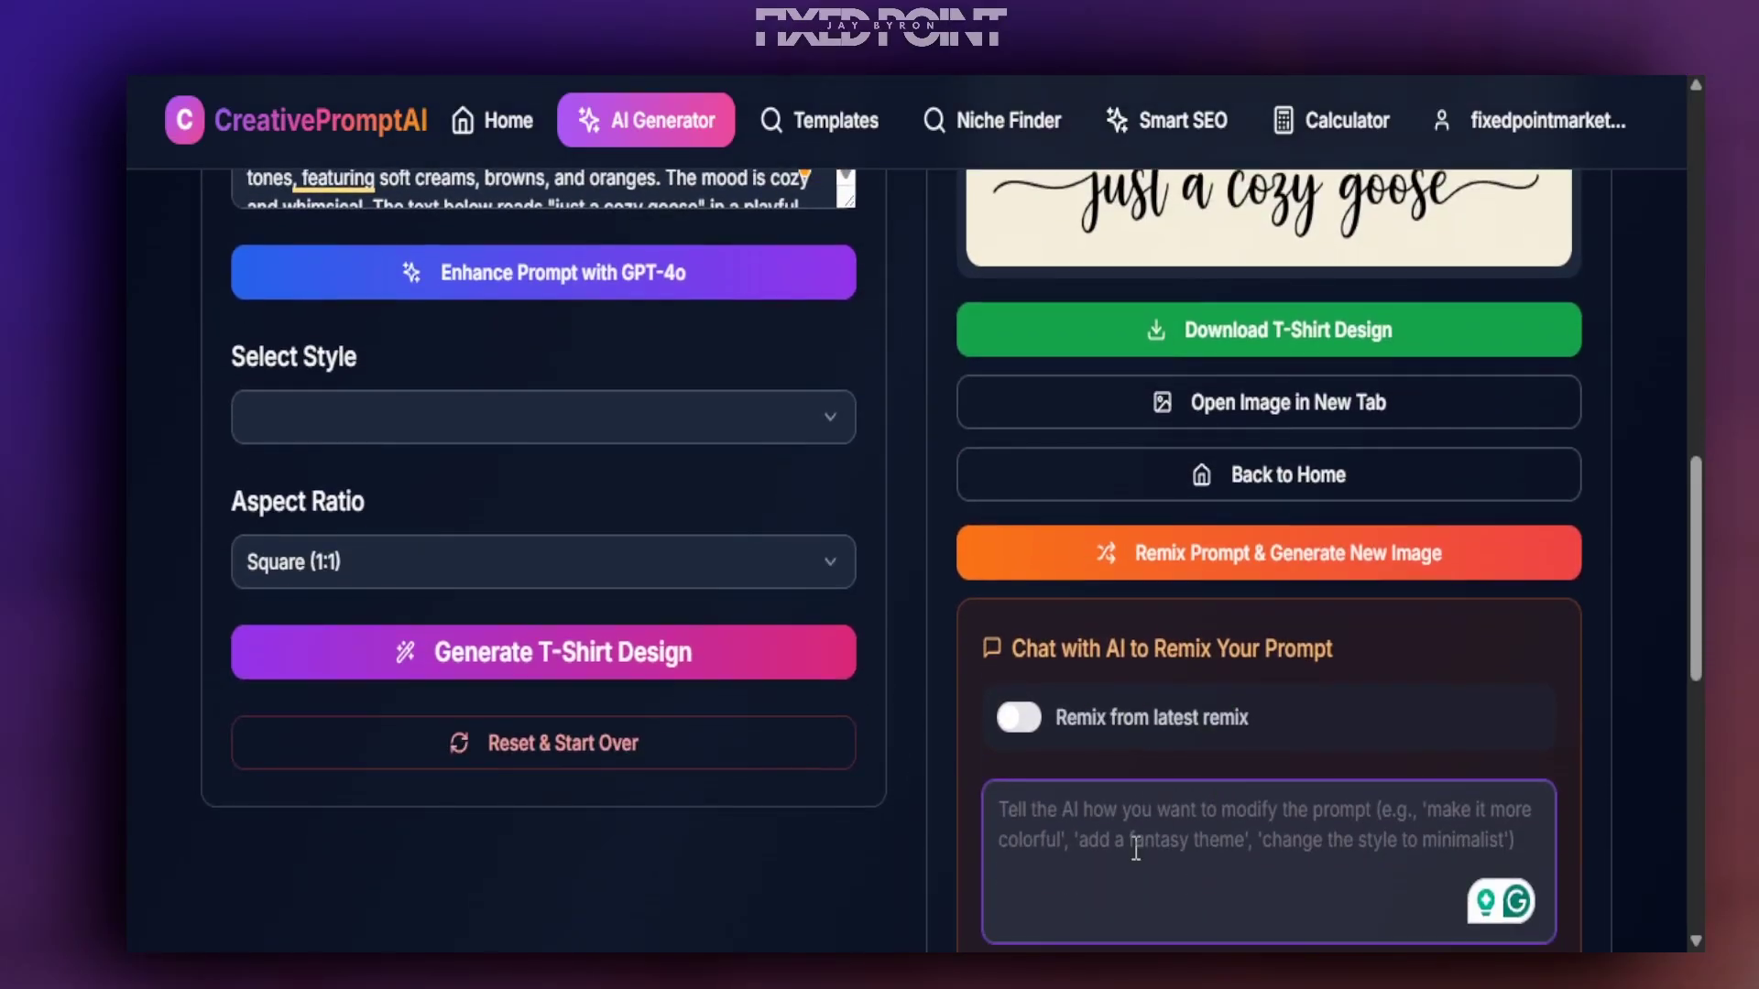
pyautogui.write('remove the coffee')
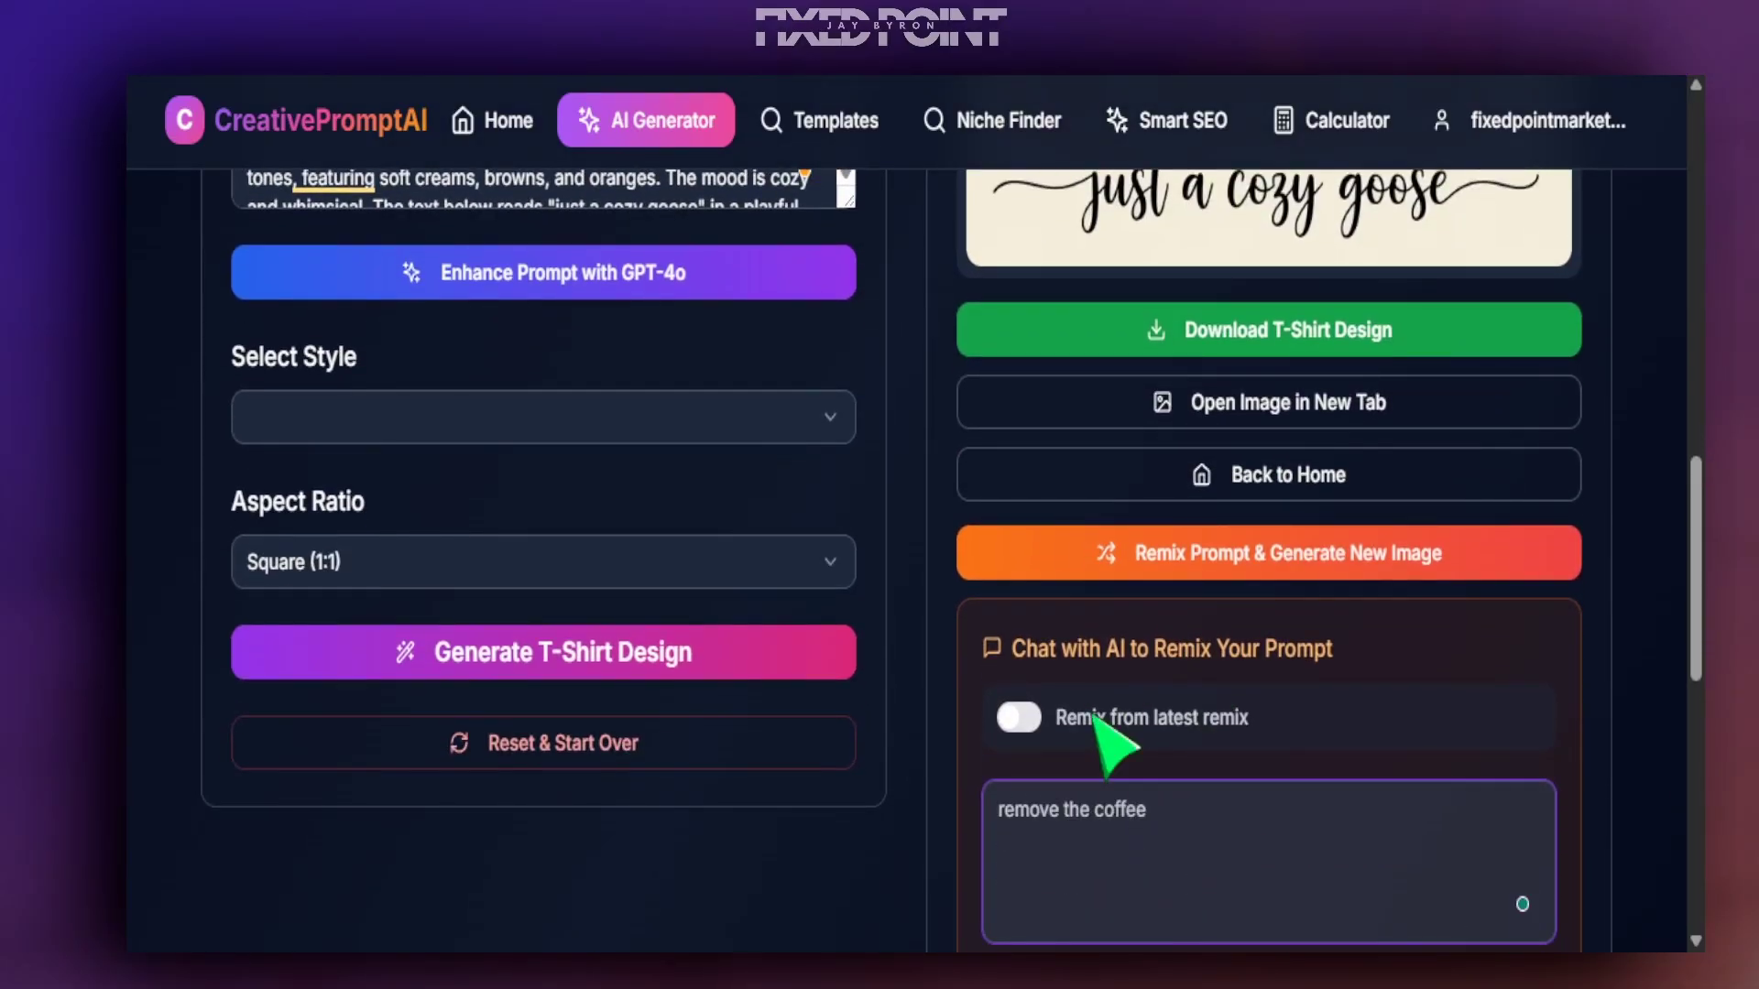
pyautogui.scroll(-7, 1162, 883)
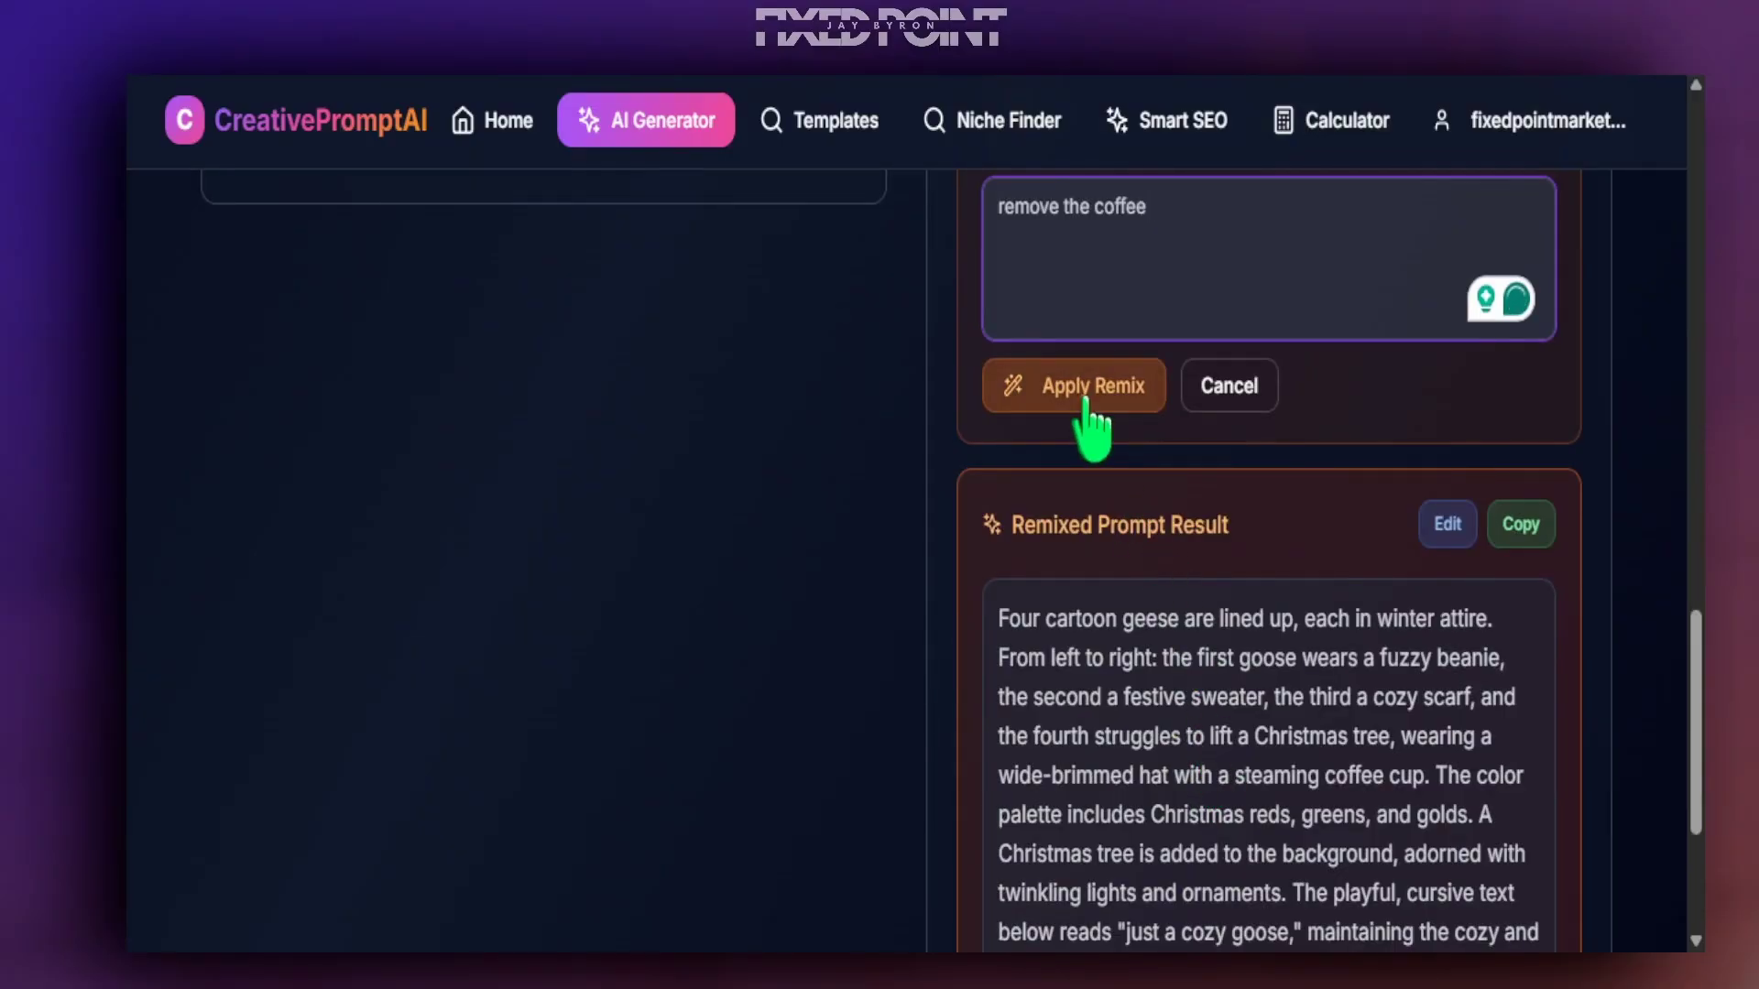
pyautogui.click(1088, 403)
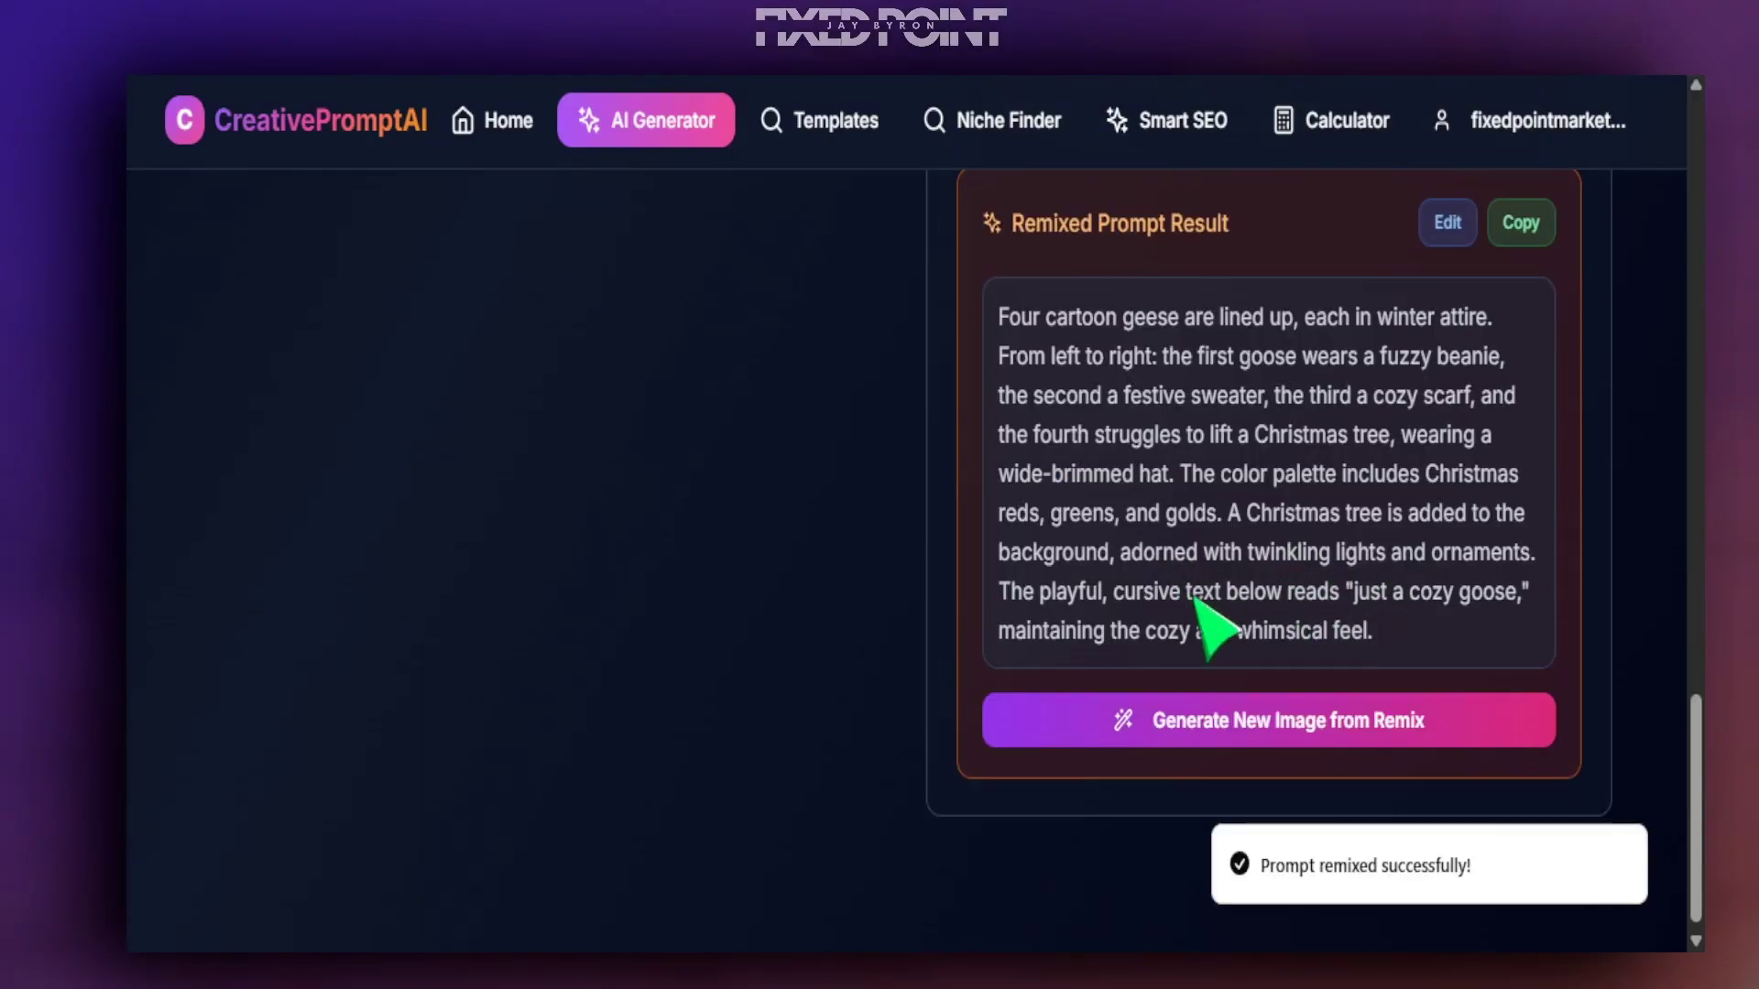
pyautogui.click(1255, 733)
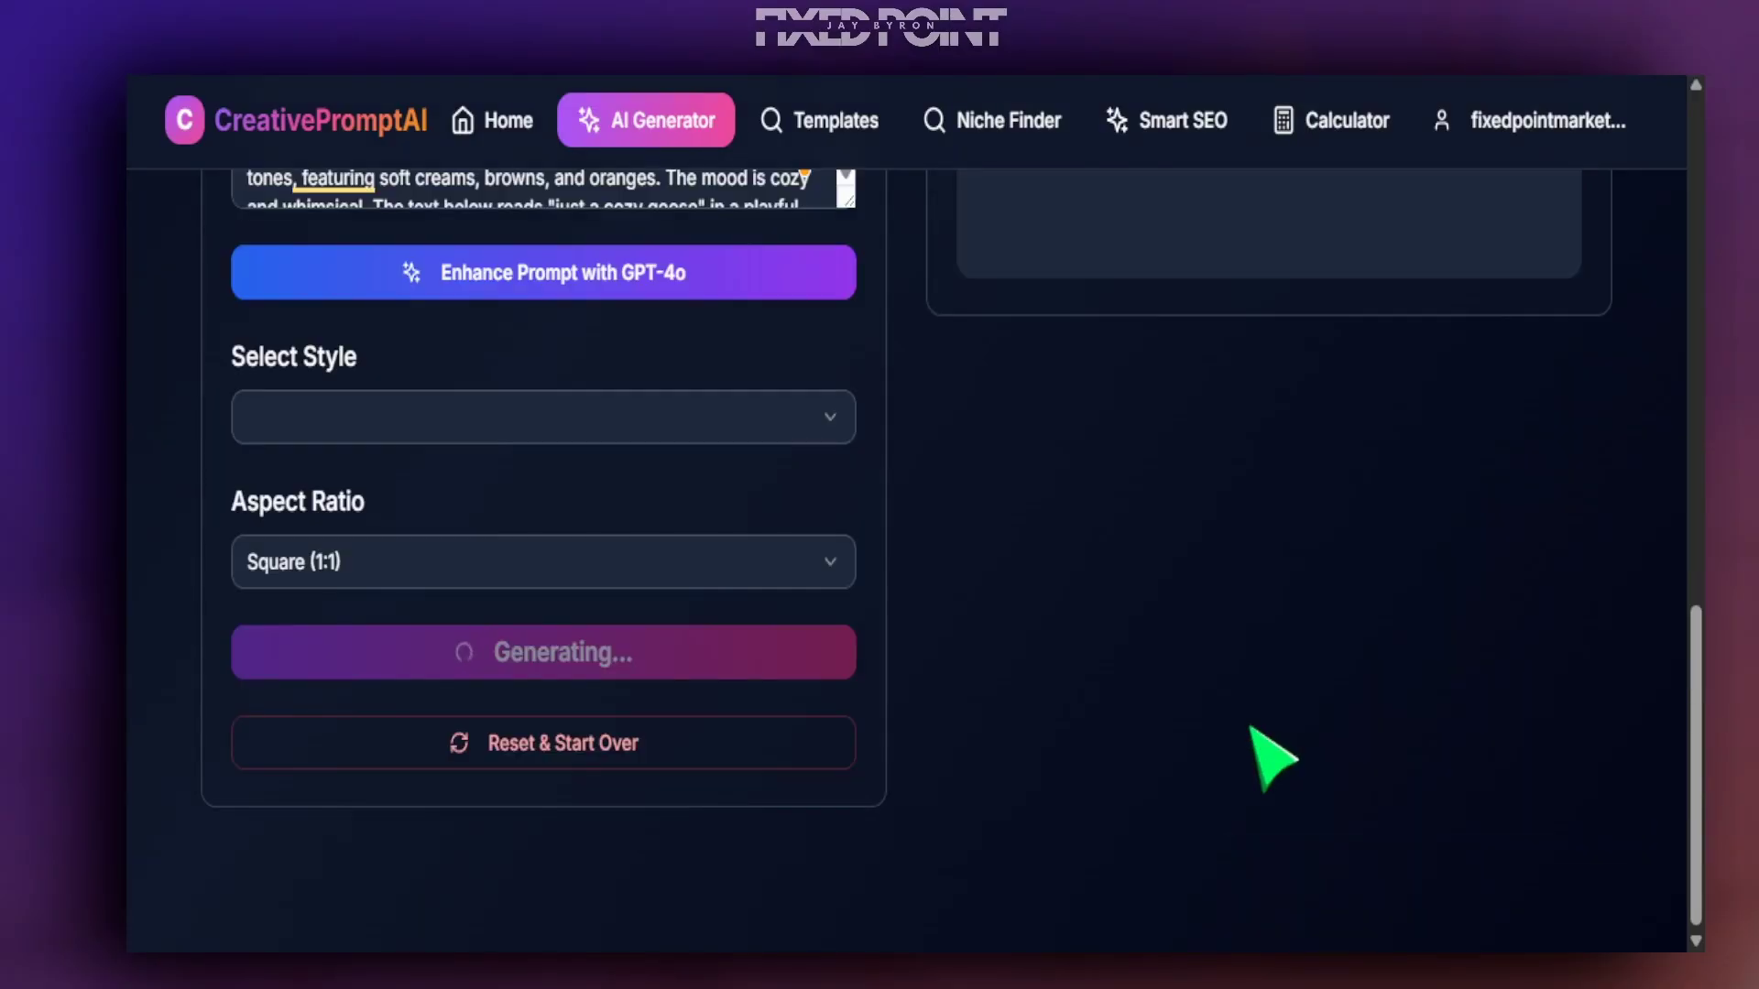
# - View the newly generated Christmas goose design made from the "remove the coffee" remix
pyautogui.scroll(8, 875, 720)
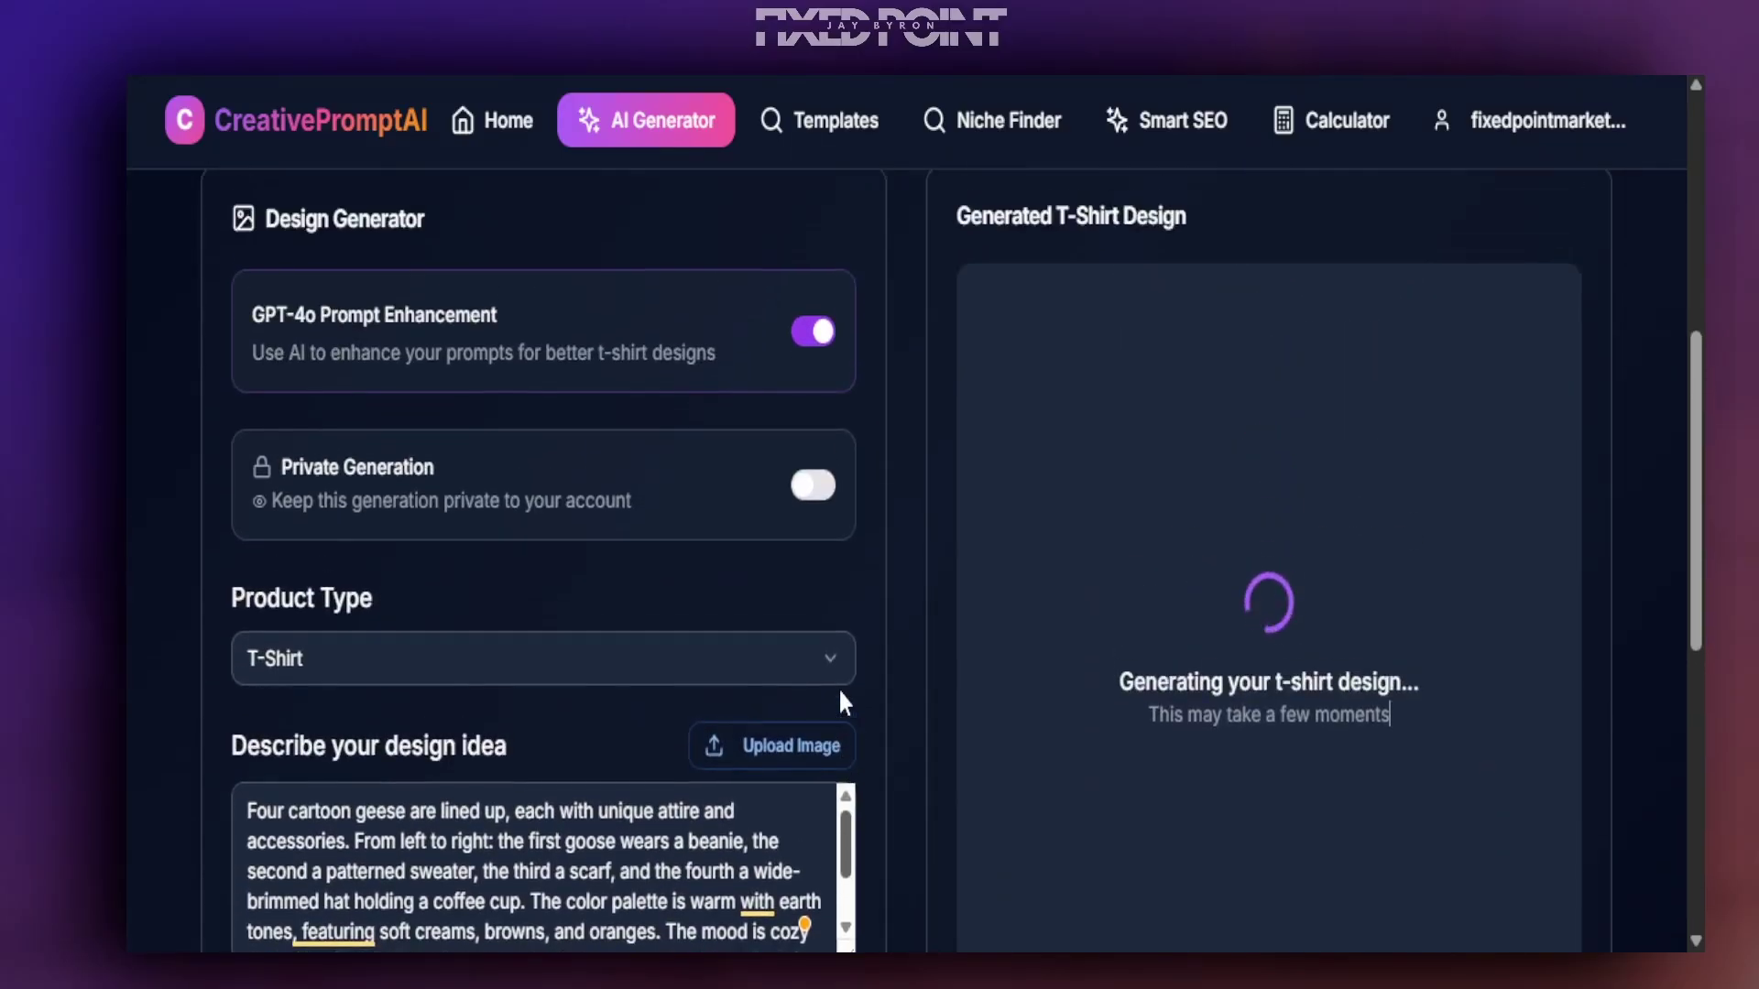
pyautogui.scroll(-2, 1021, 682)
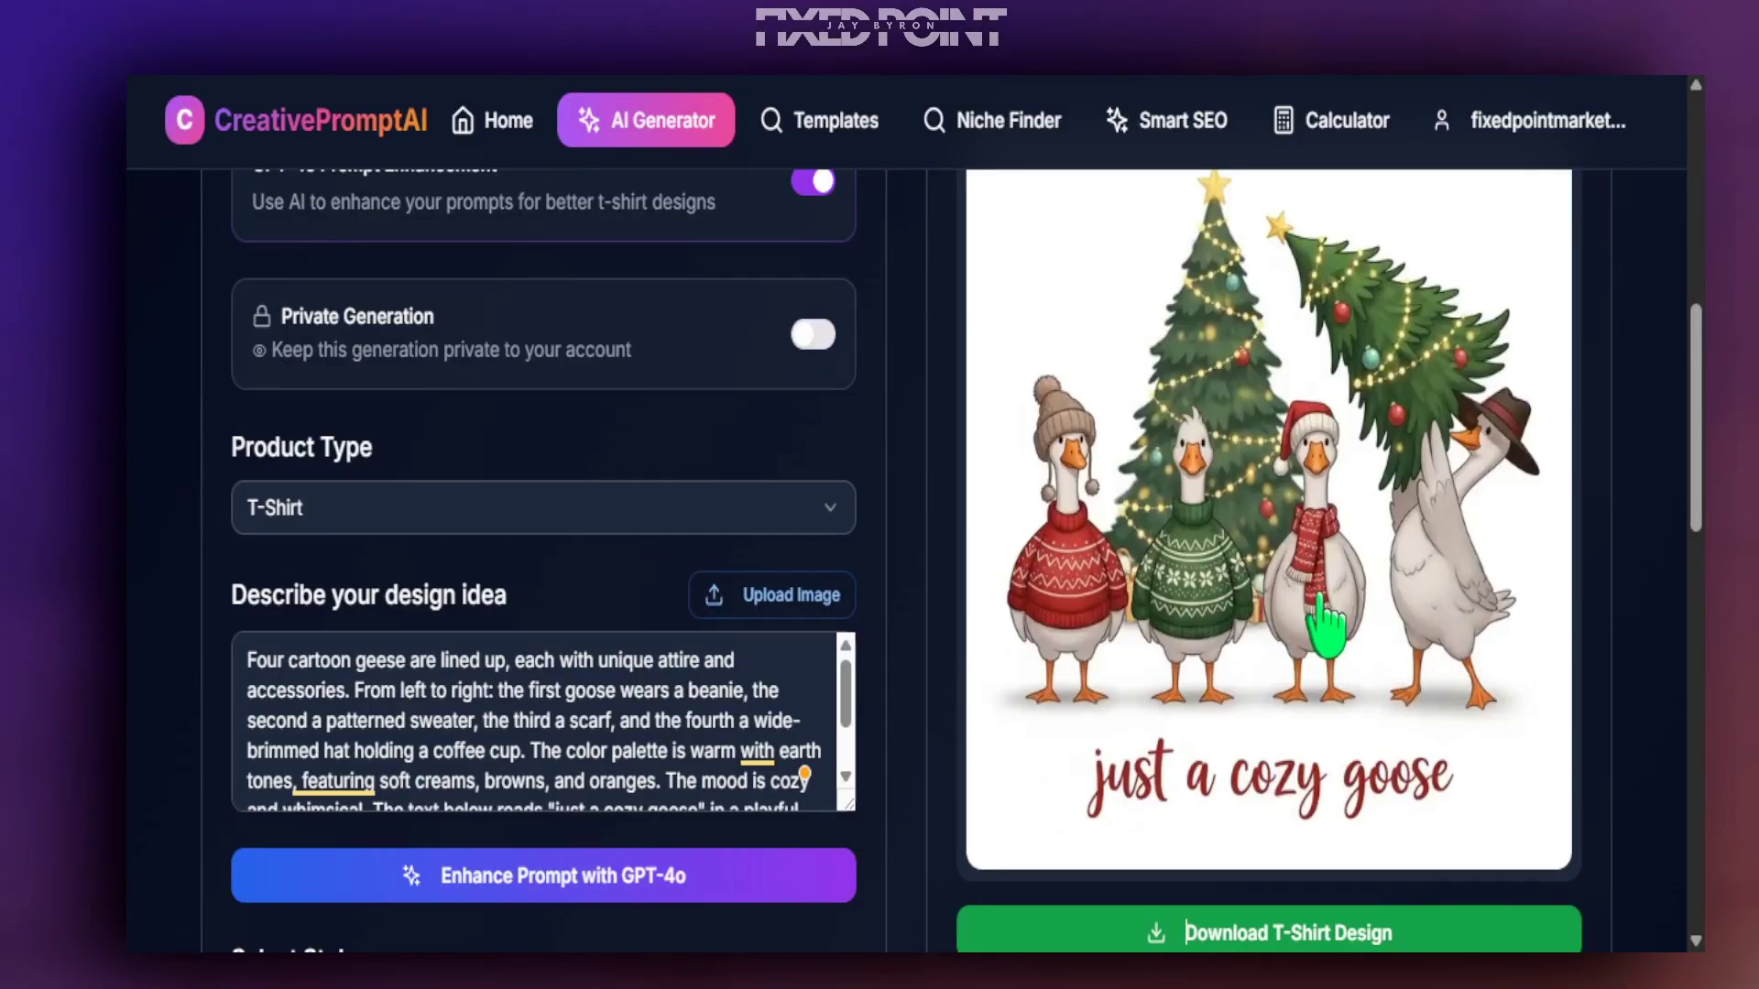
# - Review the "make this a plain style image" remix instruction, its remixed prompt, and the goose design generated from it
pyautogui.scroll(-5, 1320, 605)
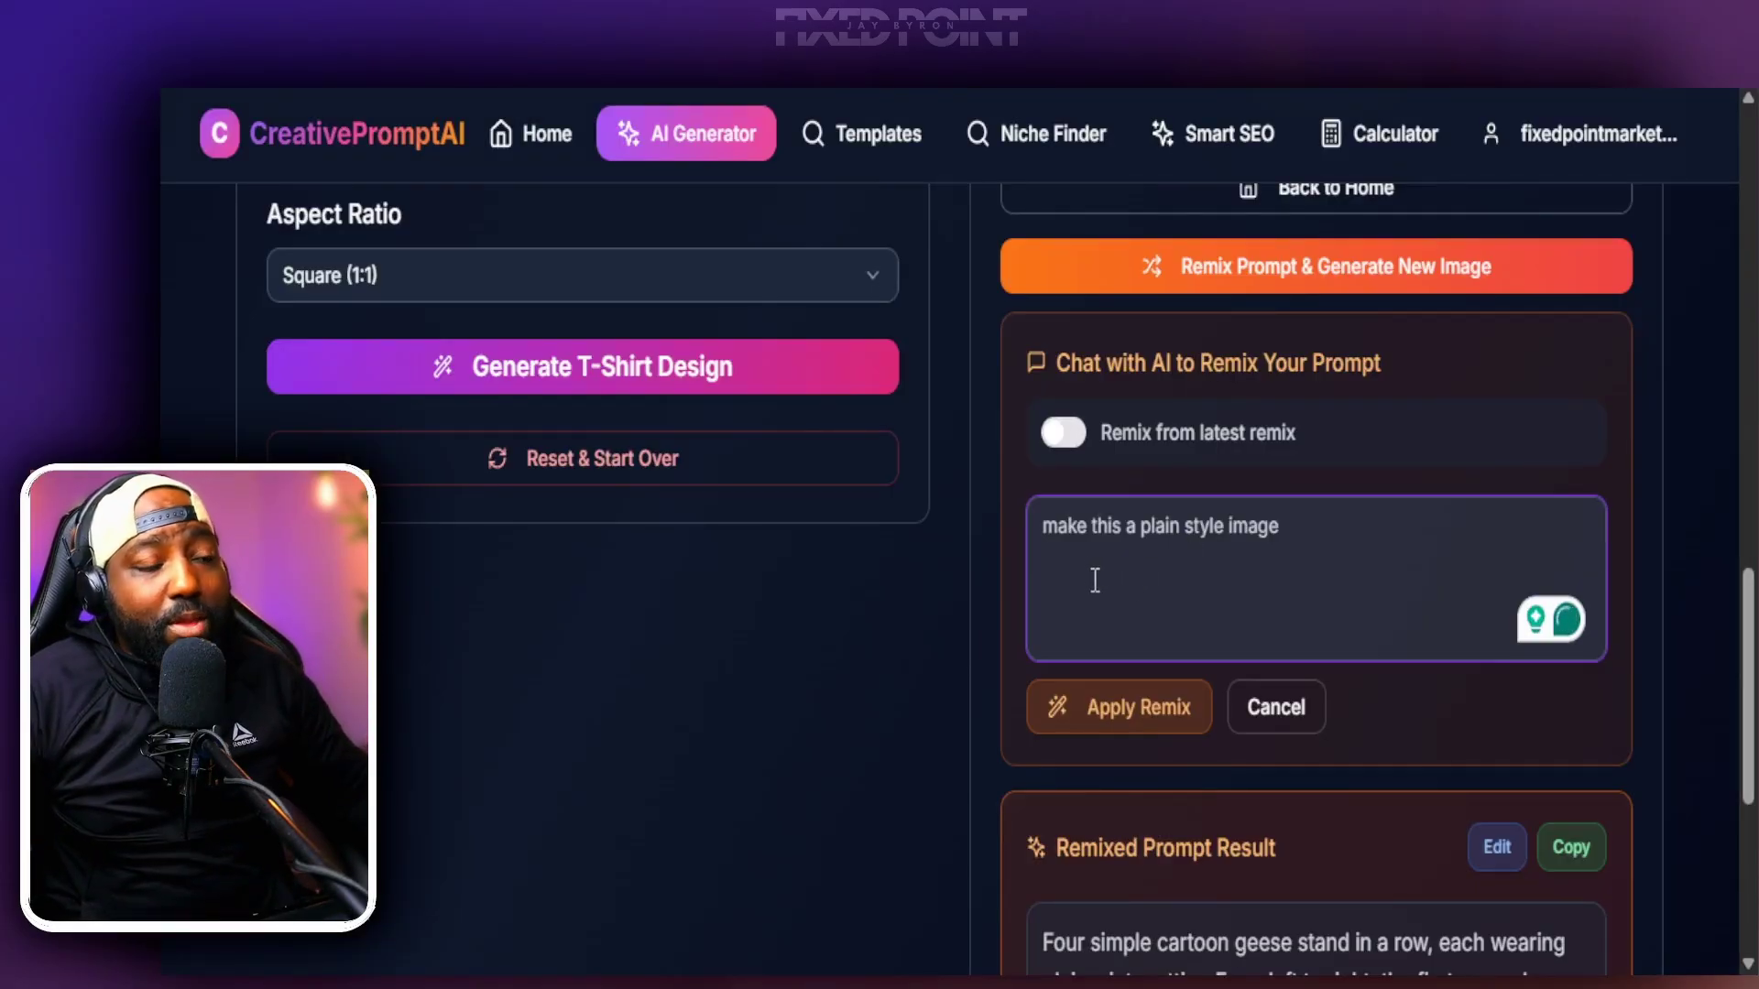
pyautogui.click(1084, 575)
pyautogui.click(1234, 559)
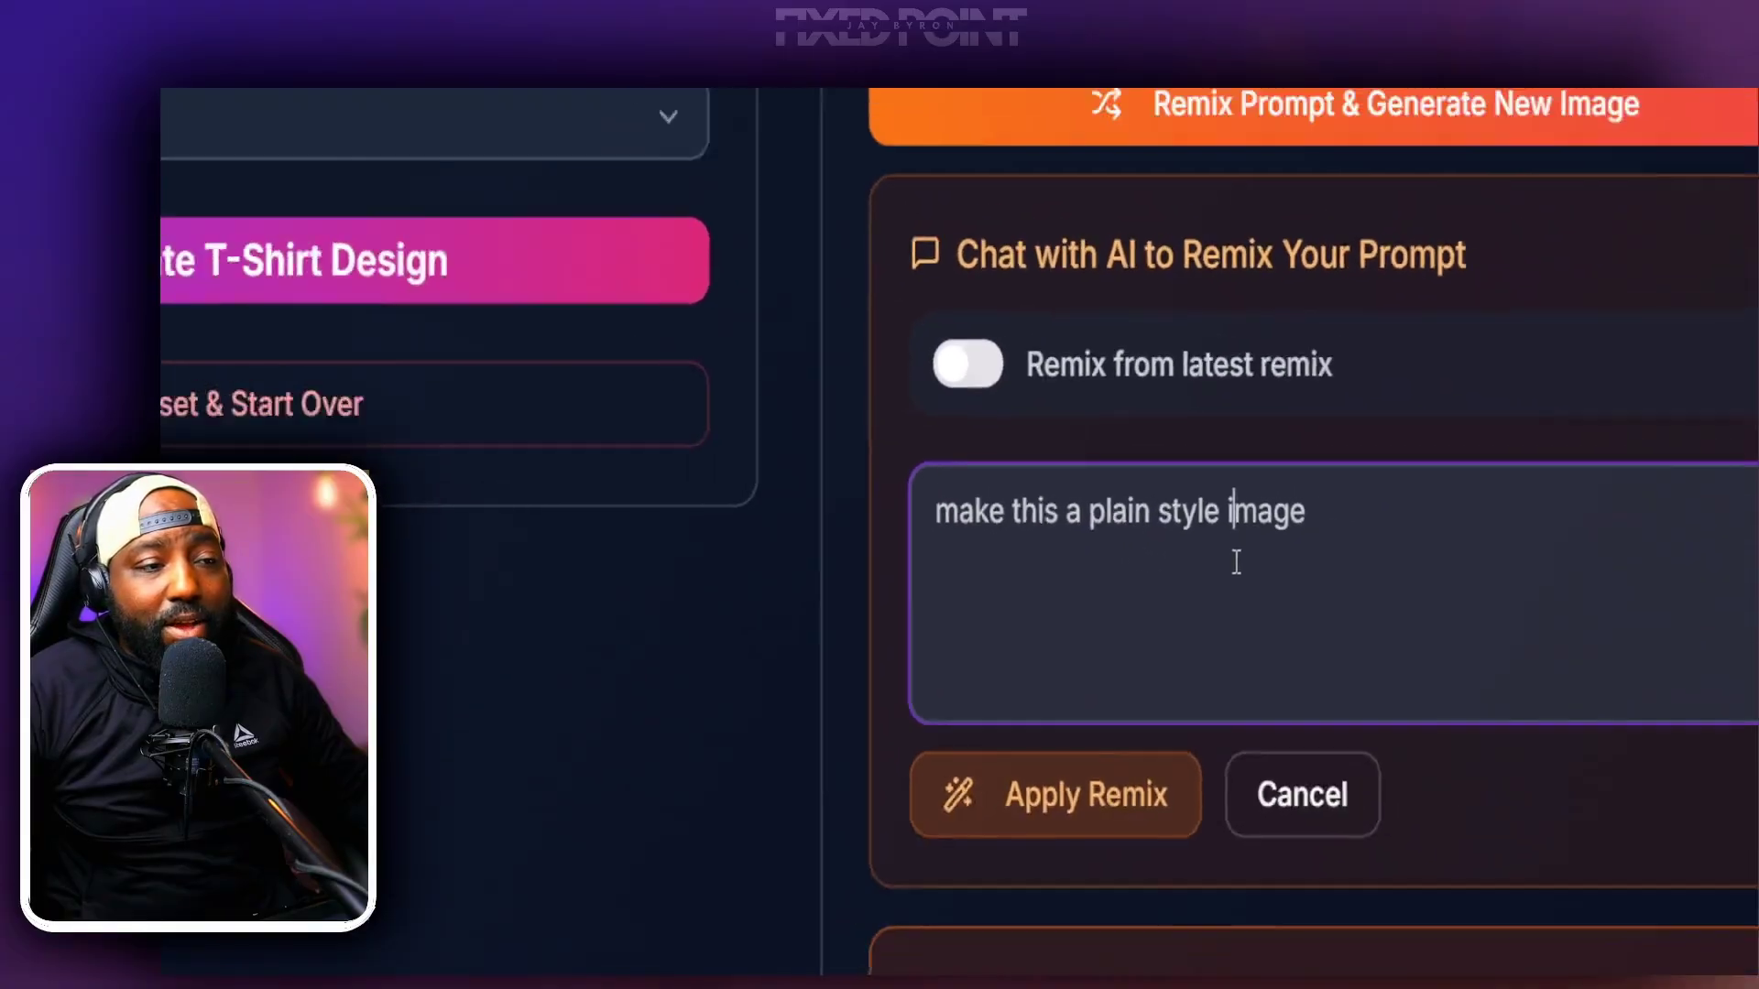
pyautogui.scroll(-5, 1132, 893)
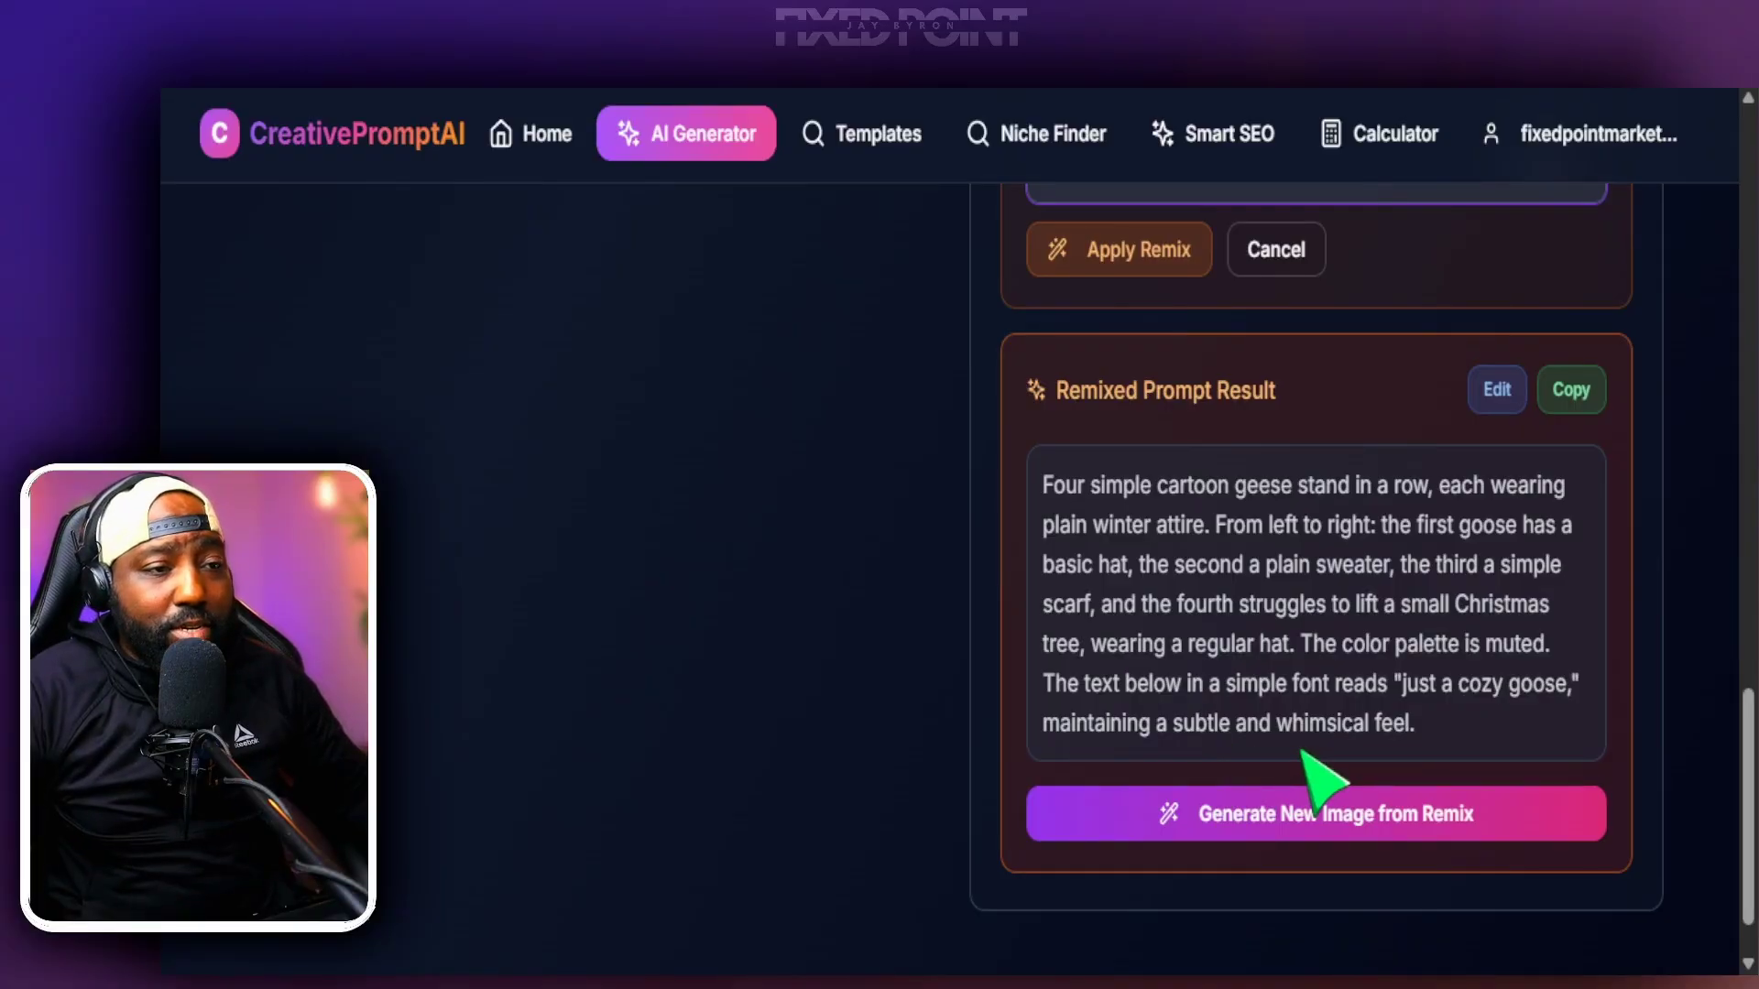
pyautogui.scroll(15, 1302, 751)
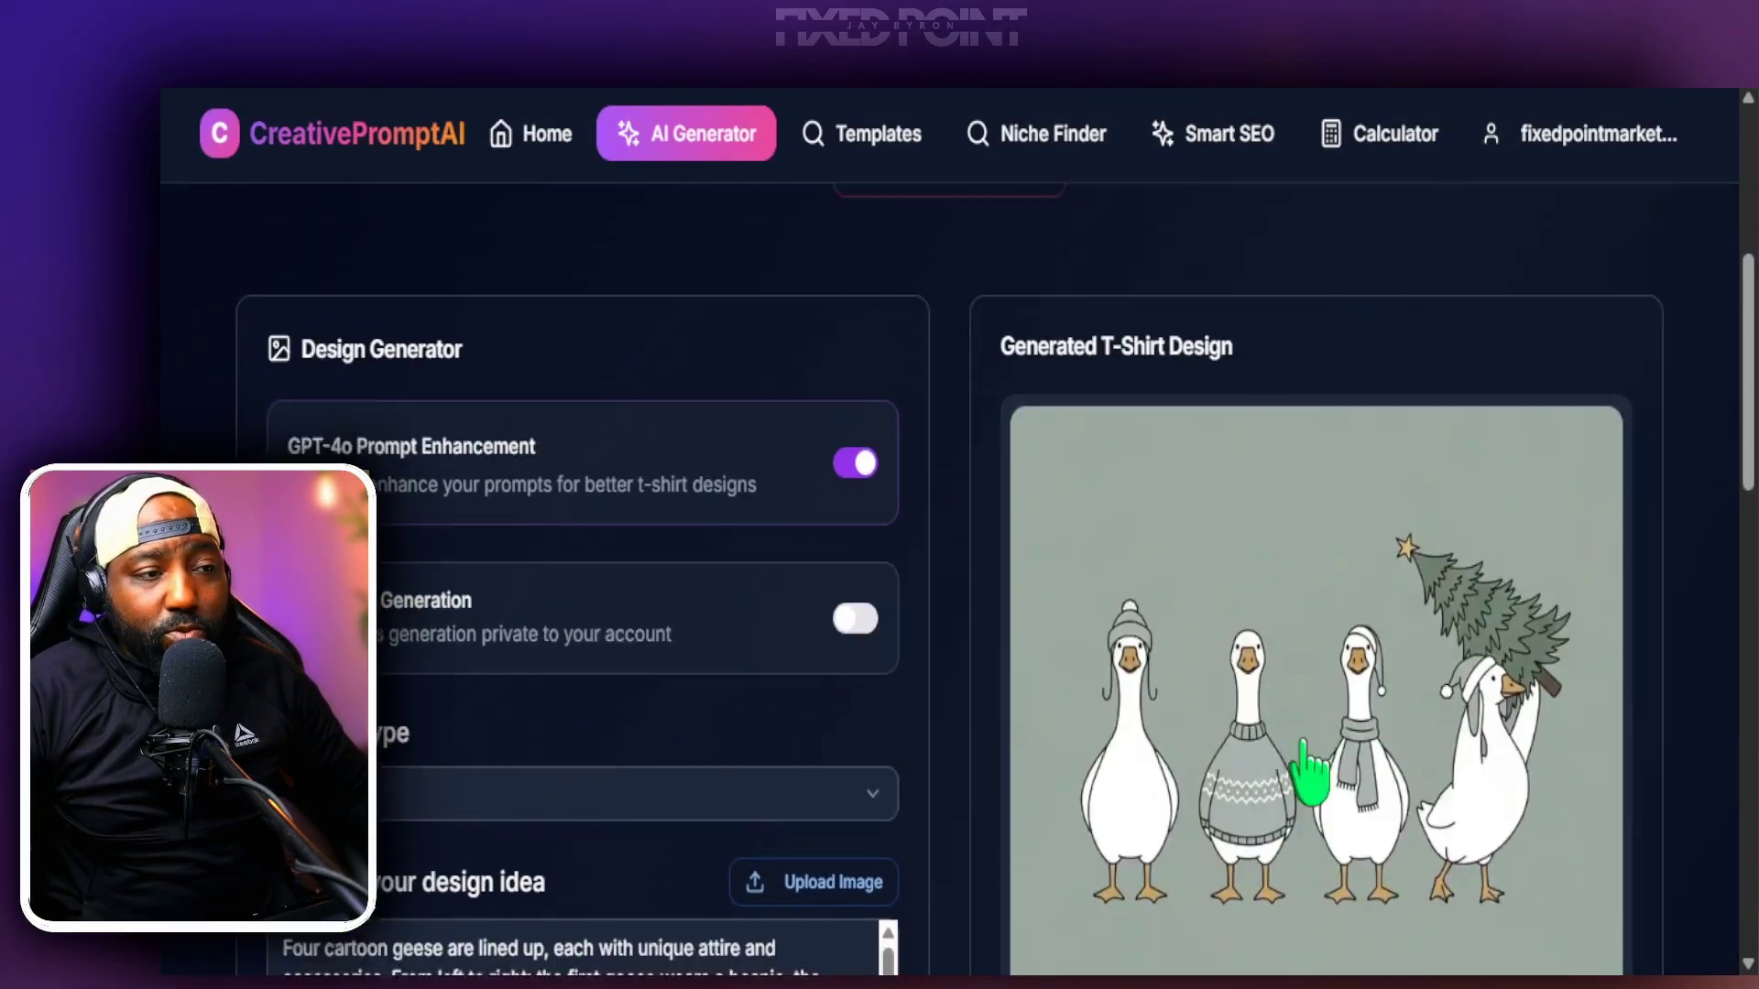
pyautogui.scroll(-1, 1310, 774)
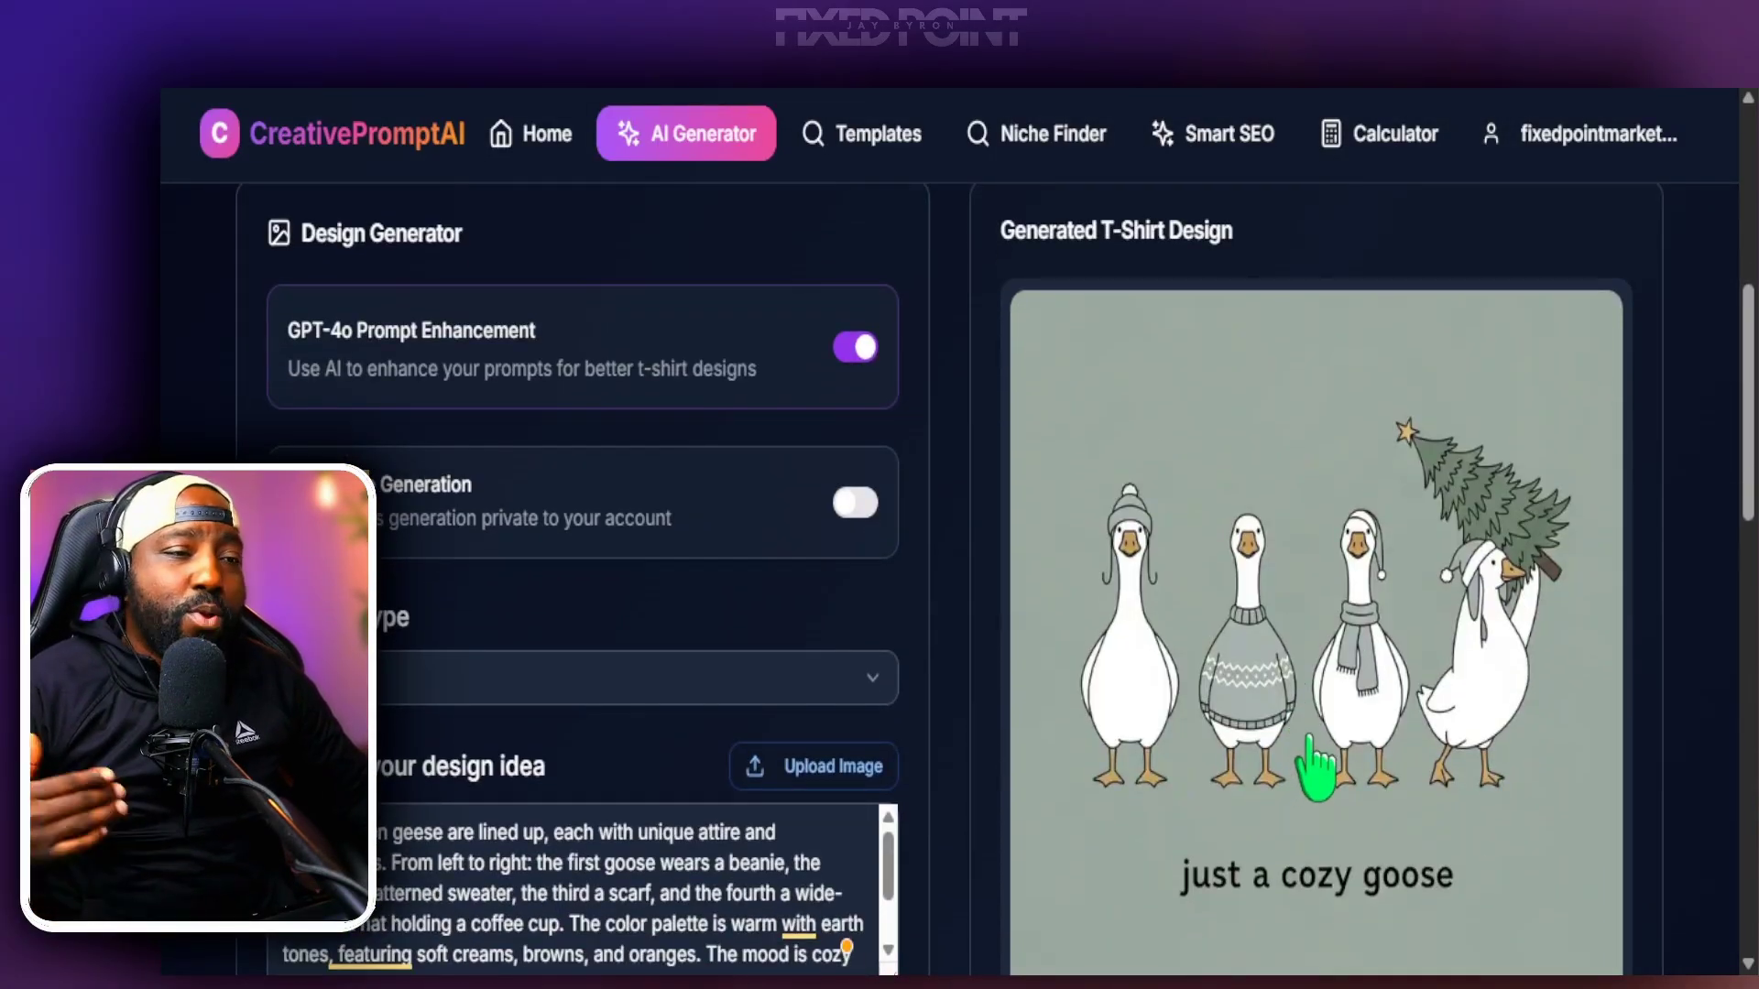